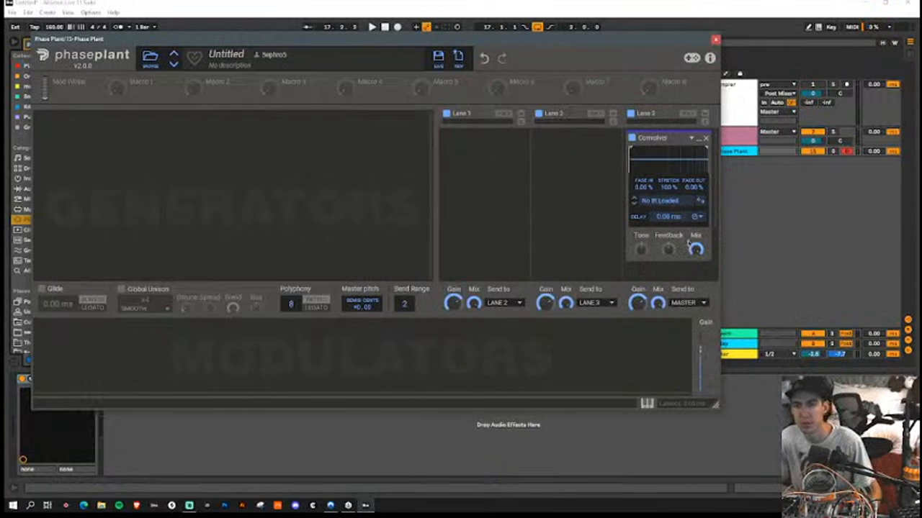
Step: Add a Wavetable generator and load the Abstract Vector Space impulse response from Spaces Experimental into the Convolver
{"action": "left_click", "coordinate": [208, 137]}
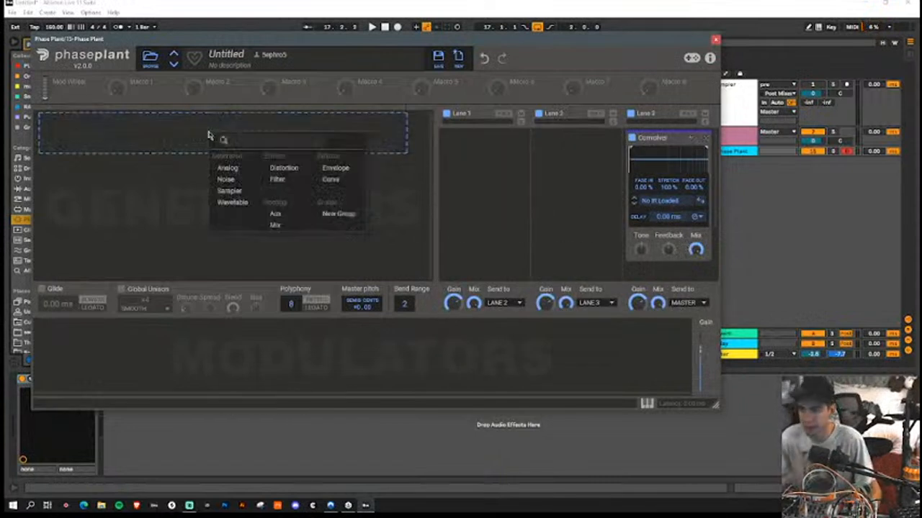
{"action": "left_click", "coordinate": [236, 203]}
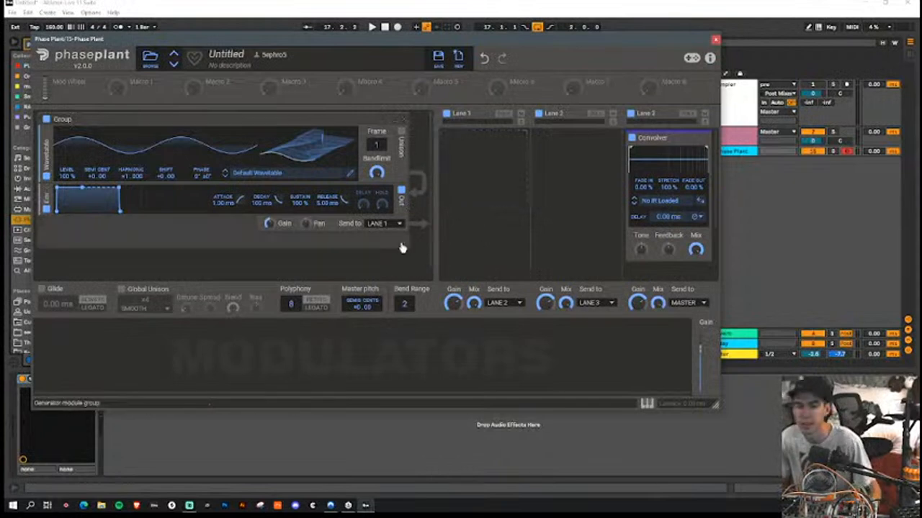
{"action": "left_click", "coordinate": [673, 200]}
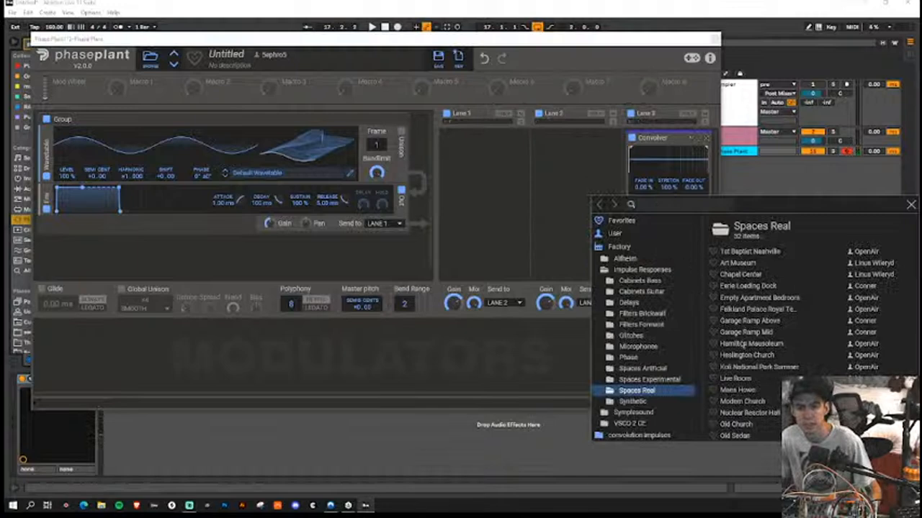
{"action": "left_click", "coordinate": [683, 380]}
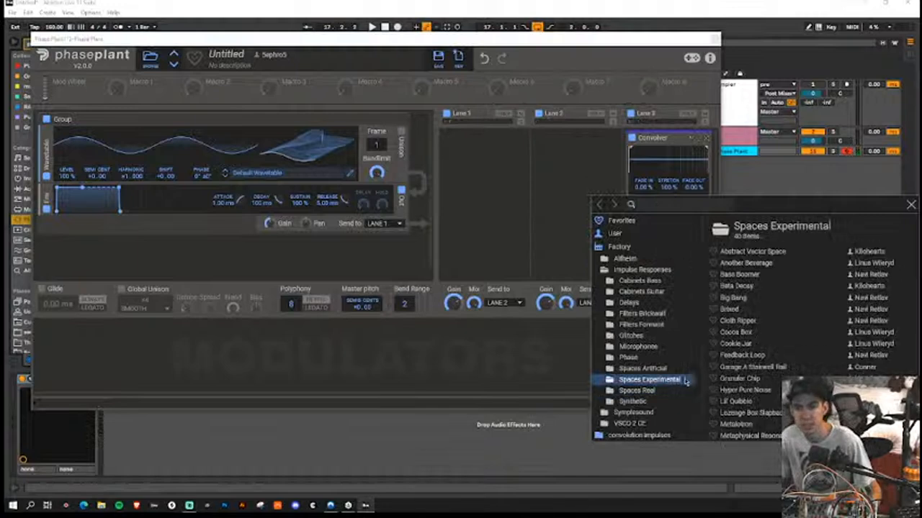
{"action": "double_click", "coordinate": [780, 253]}
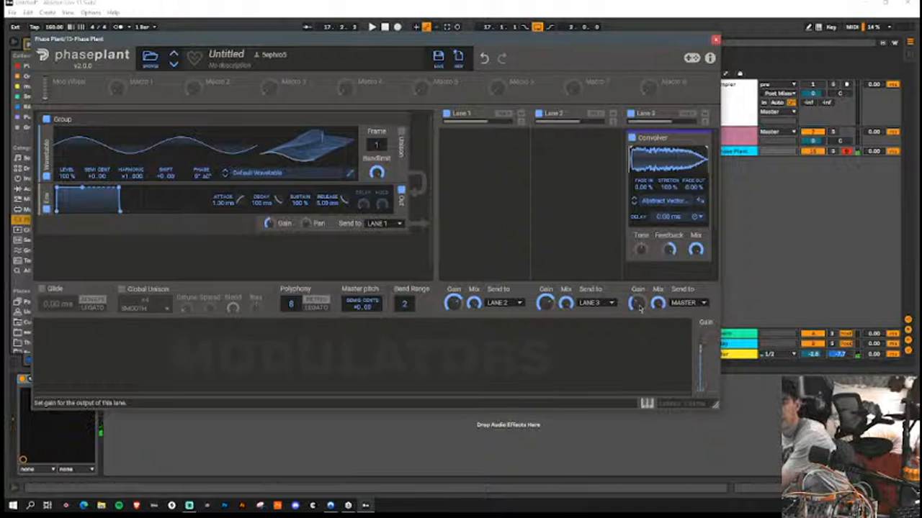
Step: Add a Distortion effect to Lane 2
{"action": "left_click", "coordinate": [641, 271]}
{"action": "left_click", "coordinate": [617, 208]}
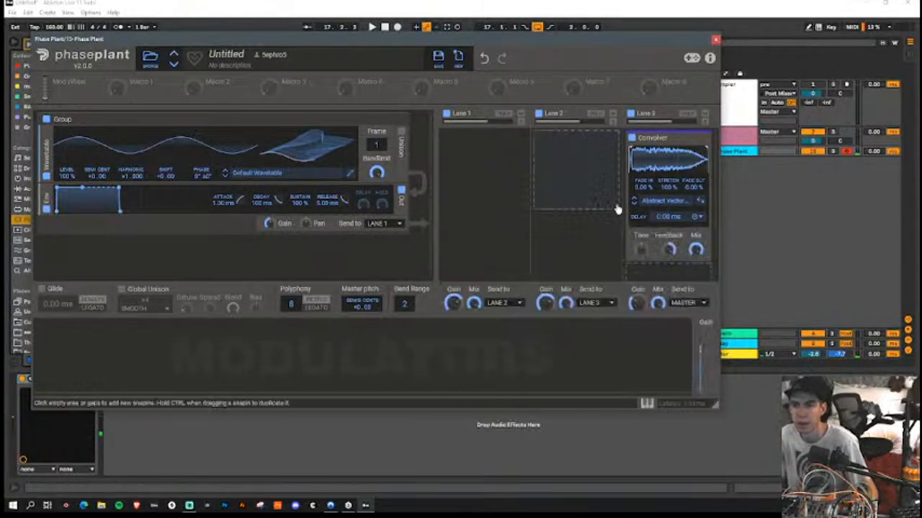
{"action": "left_click", "coordinate": [592, 172]}
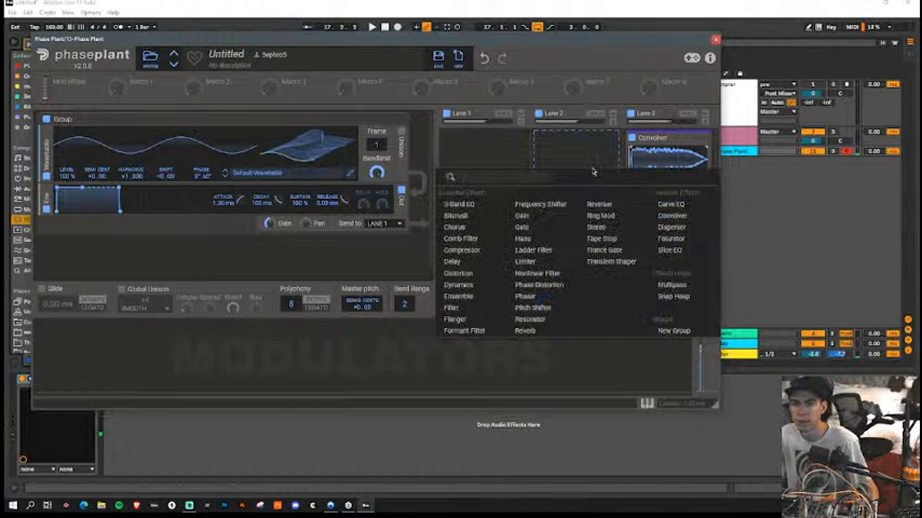
{"action": "left_click", "coordinate": [475, 274]}
Step: Add an LFO modulator with a rate of 0.191 Hz and assign it to the Distortion's Drive
{"action": "left_click", "coordinate": [103, 349]}
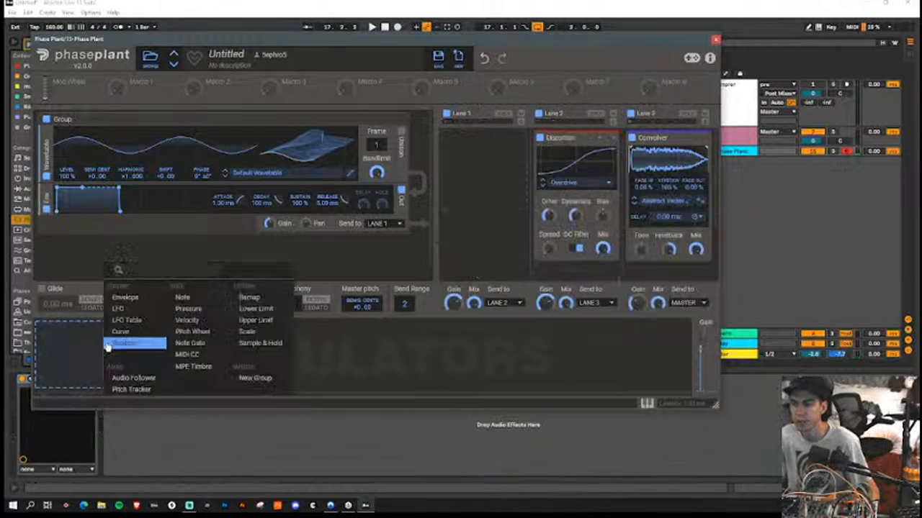
{"action": "left_click", "coordinate": [121, 321]}
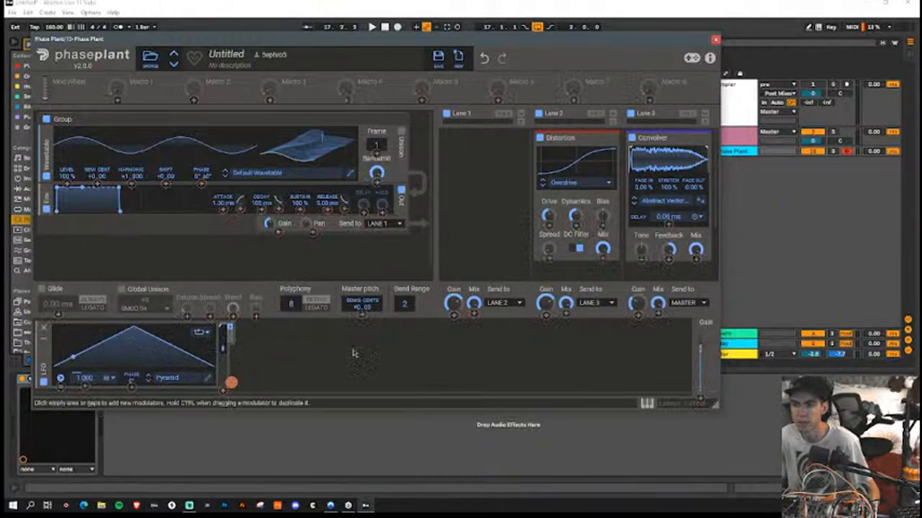
{"action": "left_click_drag", "start_coordinate": [231, 382], "coordinate": [549, 216]}
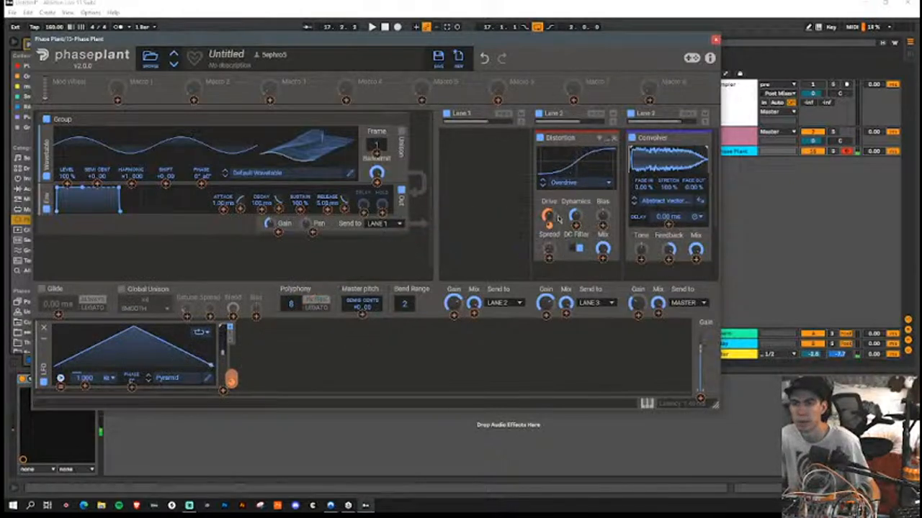
{"action": "left_click", "coordinate": [561, 213]}
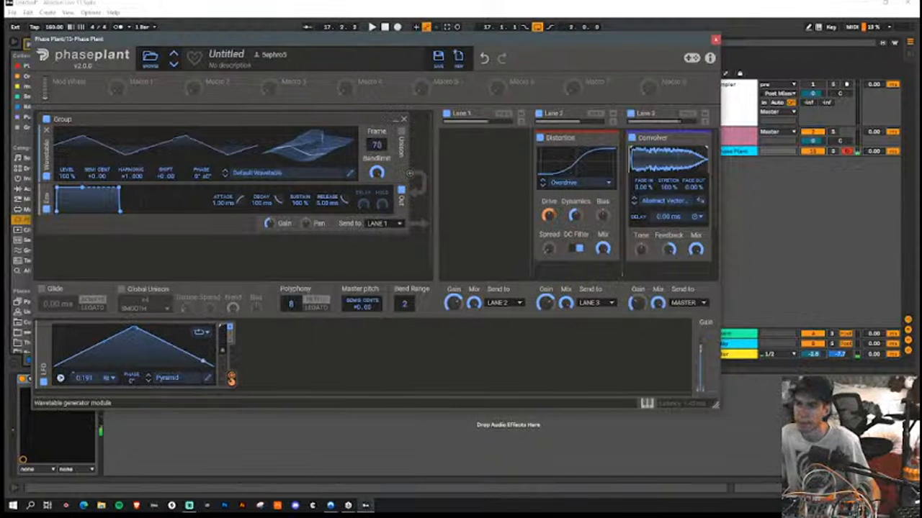
Step: Load the Harmonic Wanderer wavetable from the factory Spectral folder into the Wavetable generator
{"action": "left_click", "coordinate": [295, 175]}
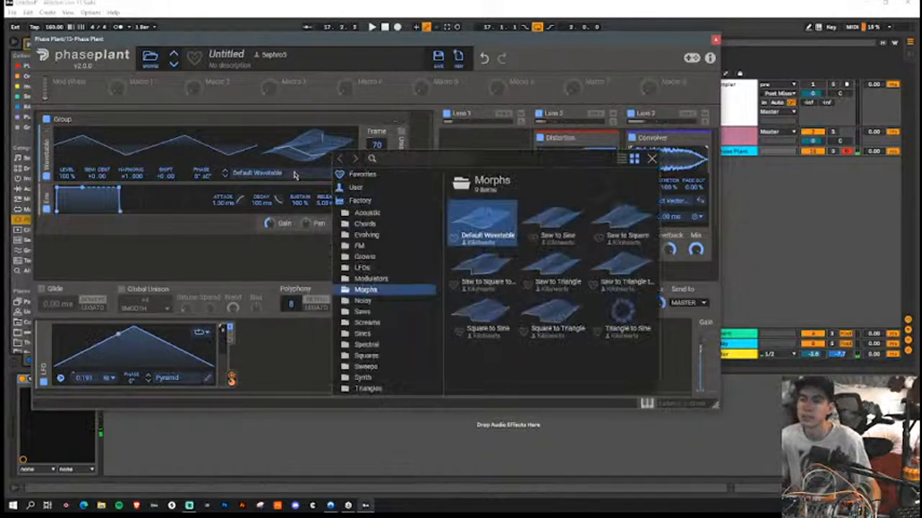
{"action": "left_click", "coordinate": [380, 345]}
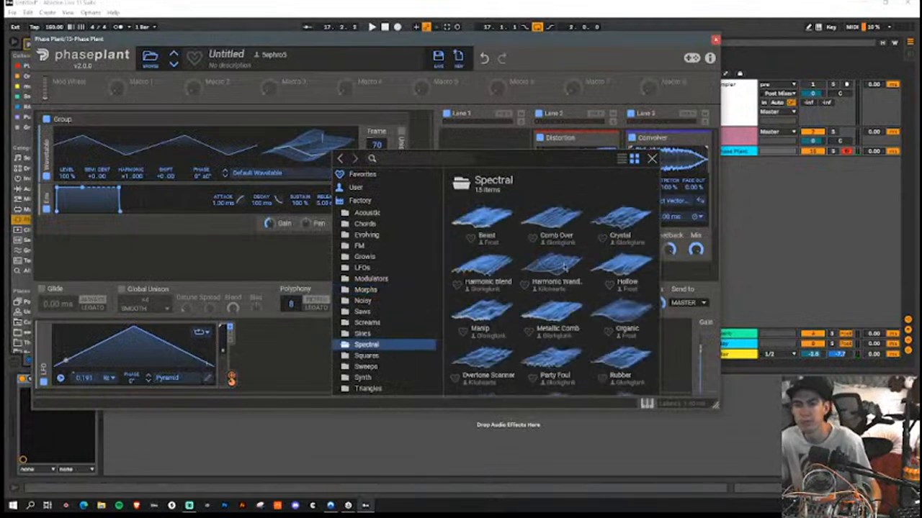
{"action": "double_click", "coordinate": [564, 268]}
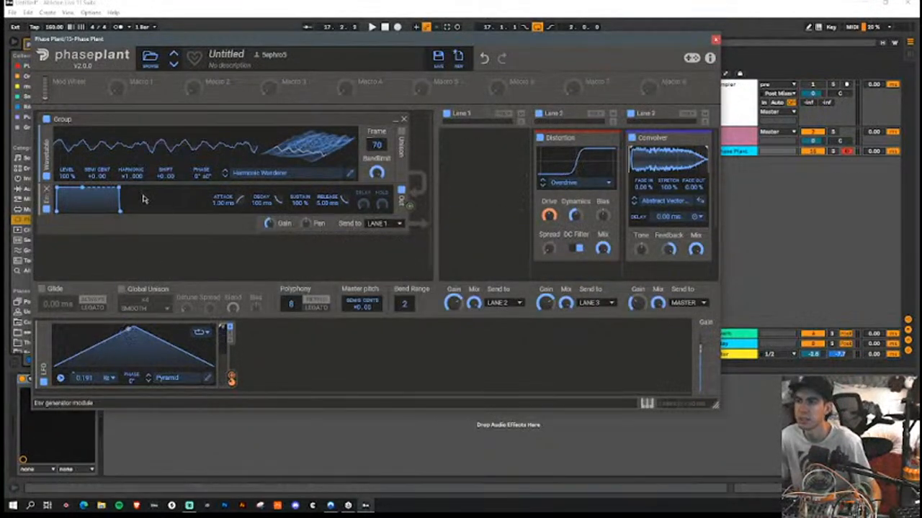
{"action": "left_click", "coordinate": [301, 172]}
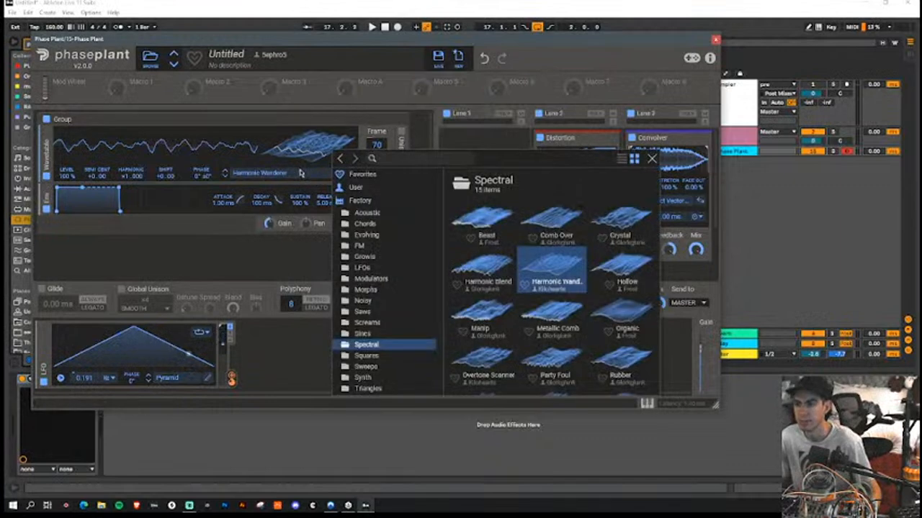
{"action": "left_click", "coordinate": [301, 172]}
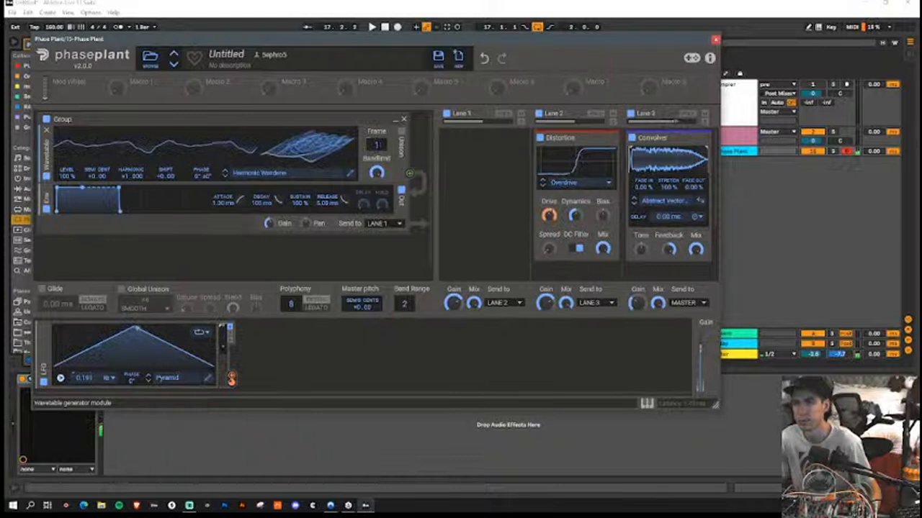
Step: Add a second LFO, assign it to the wavetable's Frame, and set its rate to 0.011 Hz
{"action": "left_click", "coordinate": [314, 371]}
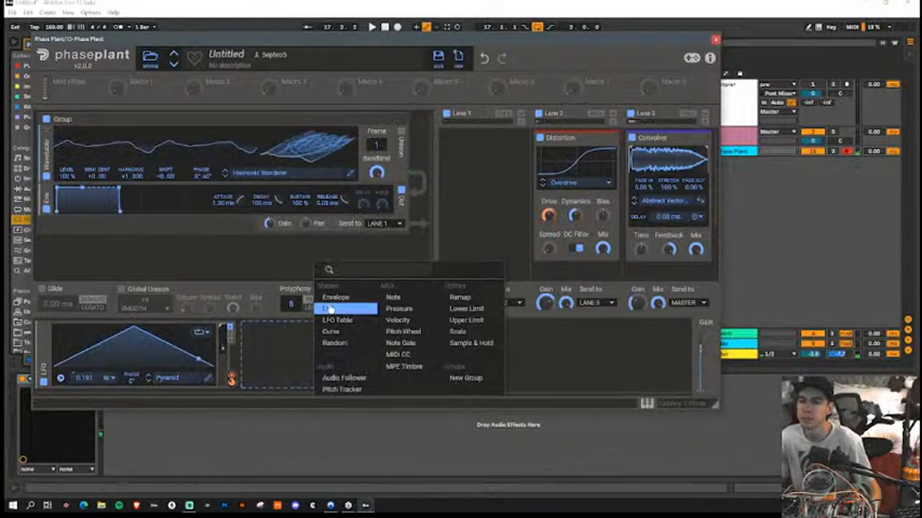
{"action": "left_click", "coordinate": [347, 305]}
{"action": "left_click_drag", "start_coordinate": [437, 385], "coordinate": [376, 154]}
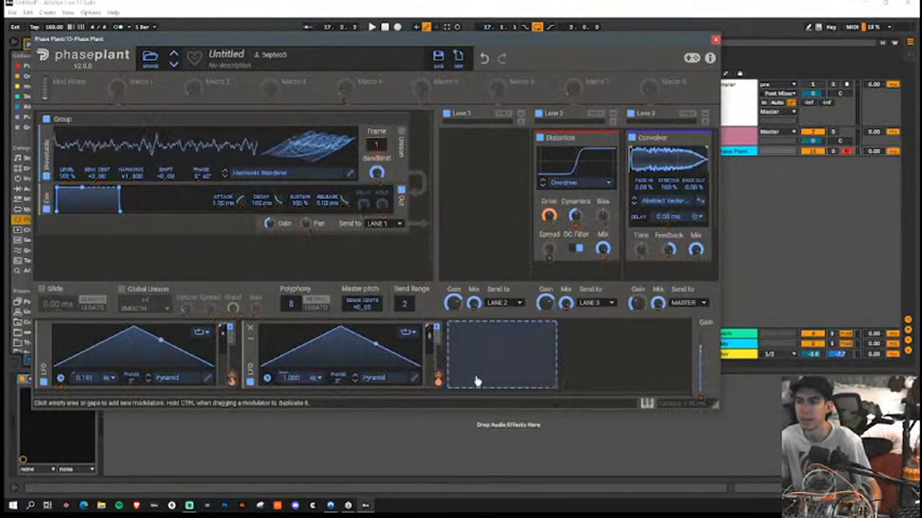
{"action": "left_click_drag", "start_coordinate": [291, 378], "coordinate": [291, 404]}
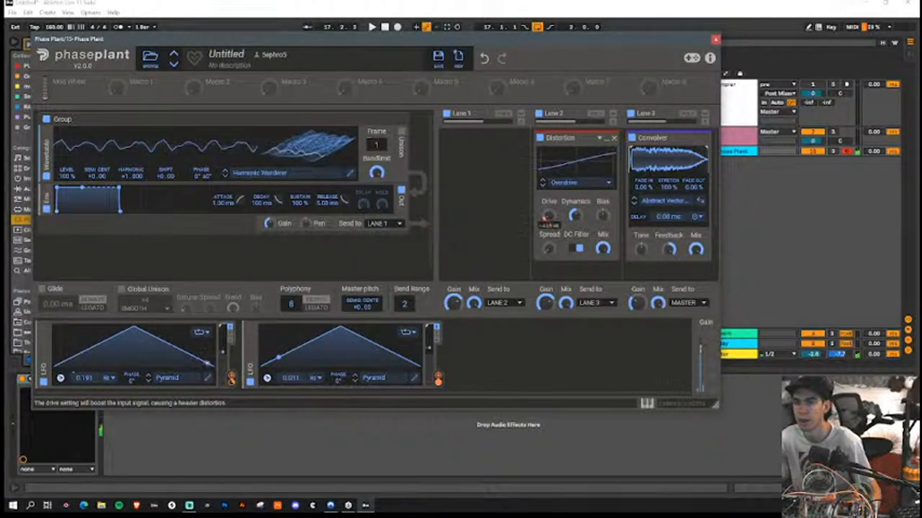
Step: Change the Distortion type to Foldback
{"action": "left_click", "coordinate": [573, 183]}
{"action": "left_click", "coordinate": [578, 213]}
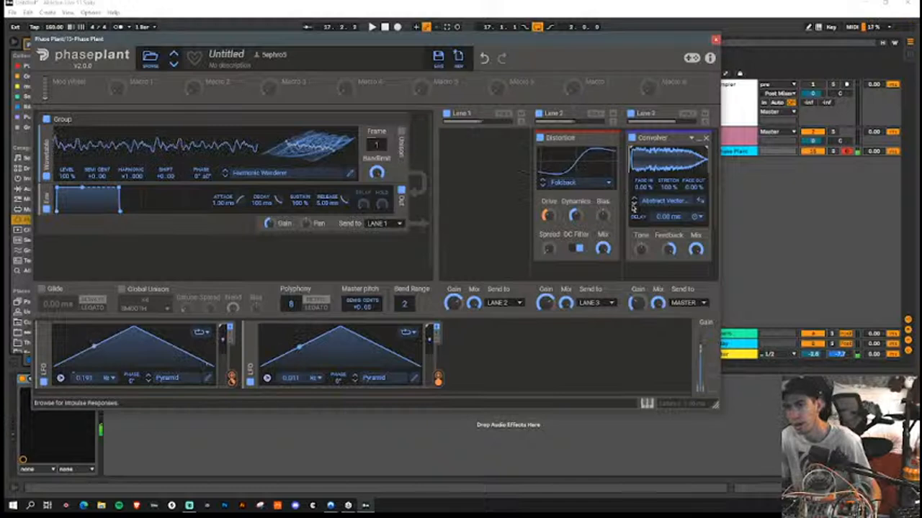
Step: Add an Analog generator in a new group and set its waveform to pulse
{"action": "left_click", "coordinate": [303, 255]}
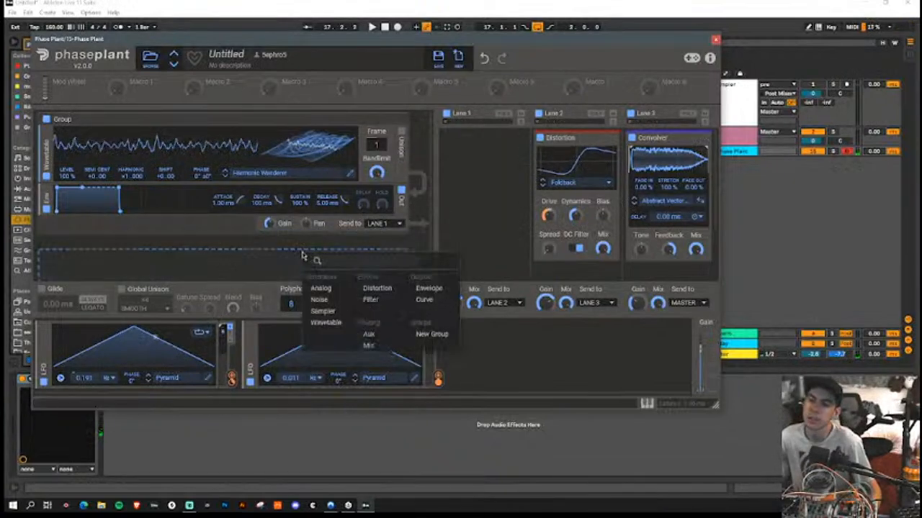
{"action": "left_click", "coordinate": [319, 289]}
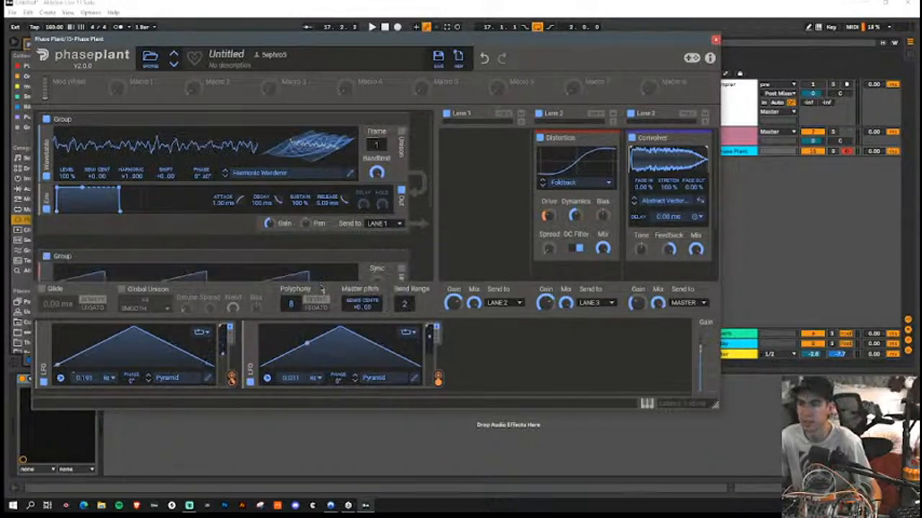
{"action": "scroll", "coordinate": [336, 227], "scroll_direction": "down", "scroll_amount": 3}
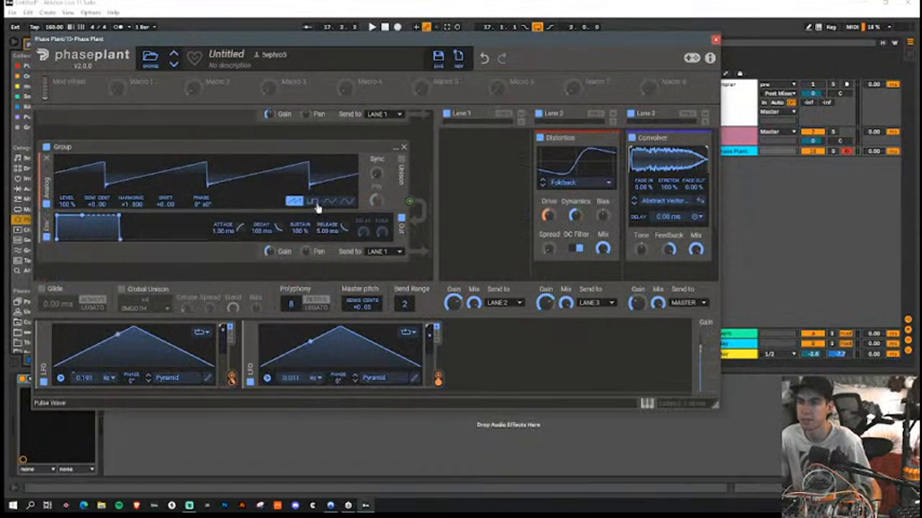
{"action": "left_click", "coordinate": [311, 201]}
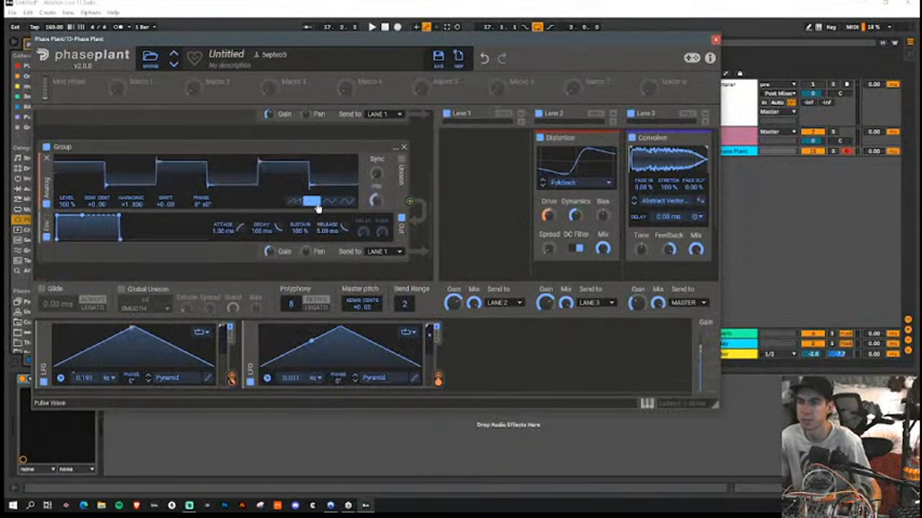
Step: Insert a Filter between the Analog oscillator and its envelope, and modulate its Cutoff with the first LFO
{"action": "left_click", "coordinate": [373, 214]}
{"action": "left_click", "coordinate": [440, 246]}
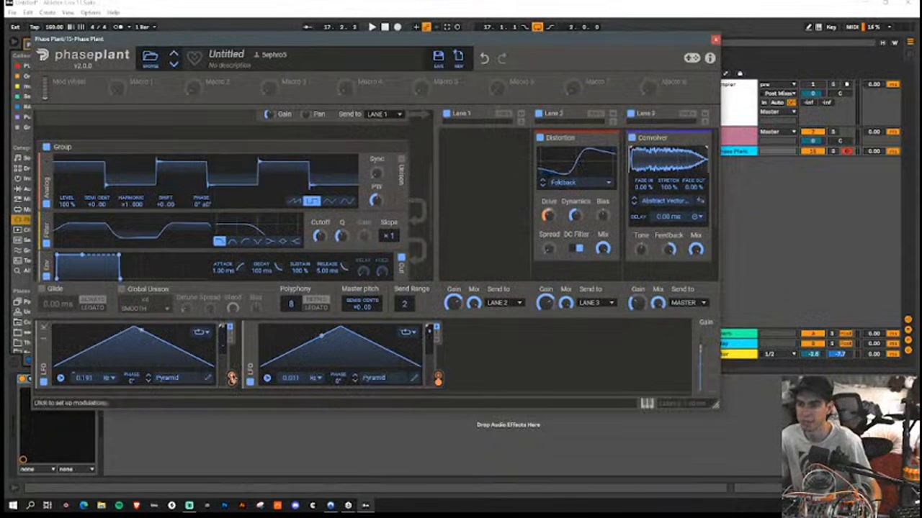
{"action": "left_click_drag", "start_coordinate": [231, 380], "coordinate": [319, 236]}
Step: Add a third LFO modulator and assign it to the Filter's Cutoff as well
{"action": "left_click", "coordinate": [481, 370]}
{"action": "left_click", "coordinate": [504, 335]}
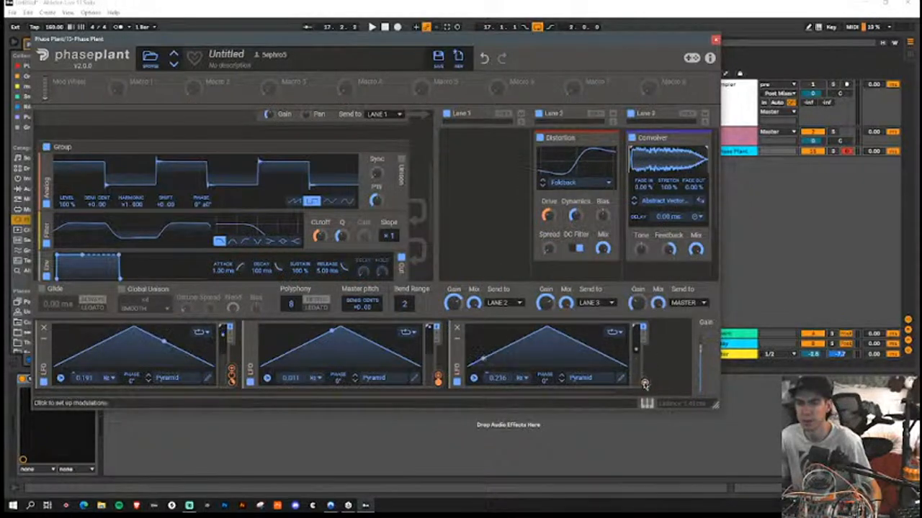
{"action": "left_click_drag", "start_coordinate": [644, 383], "coordinate": [319, 237]}
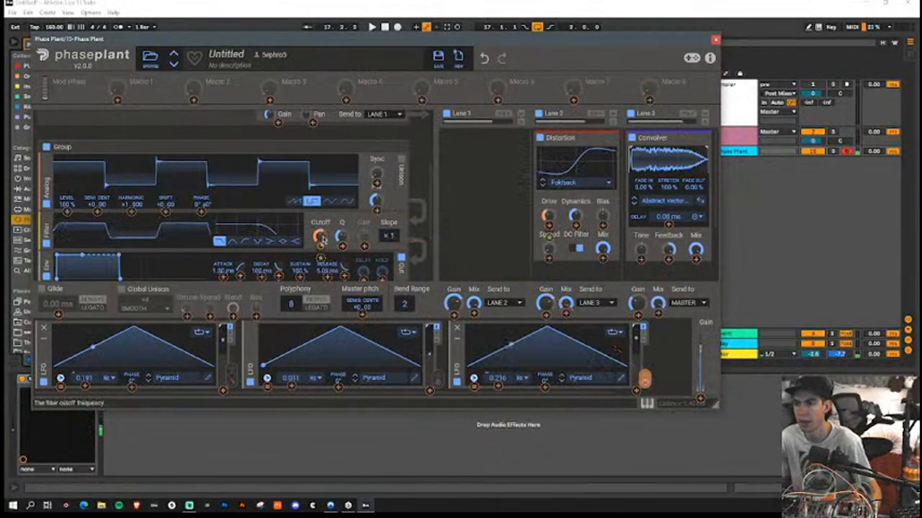
{"action": "mouse_move", "coordinate": [324, 247]}
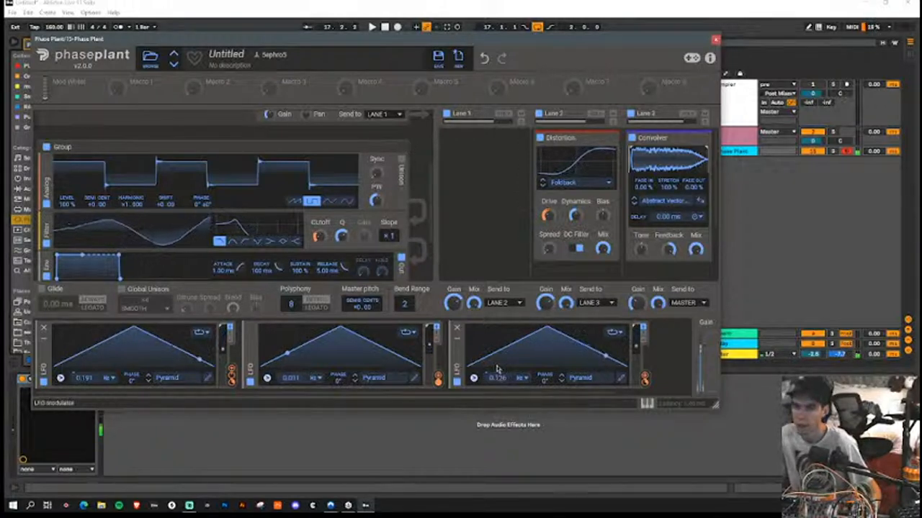
Step: Collapse the three existing LFO modulators
{"action": "left_click", "coordinate": [457, 329]}
{"action": "left_click", "coordinate": [250, 329]}
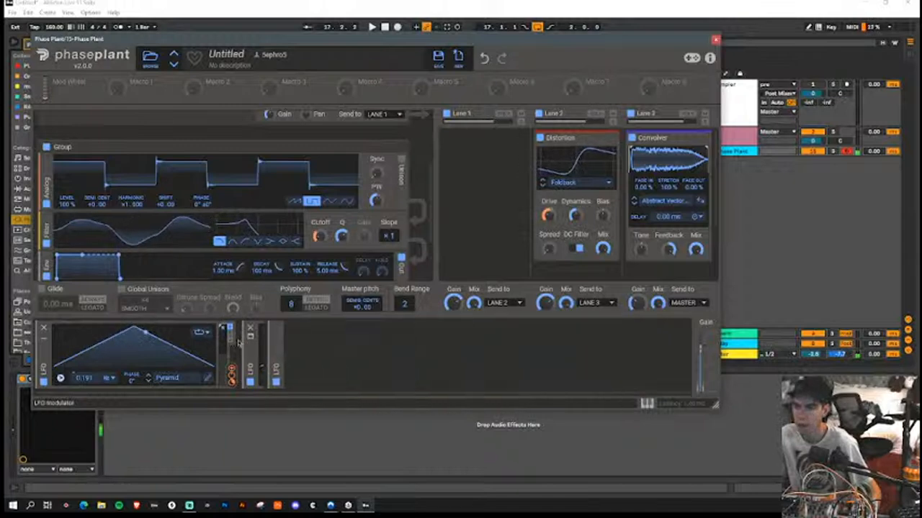
{"action": "left_click", "coordinate": [44, 328]}
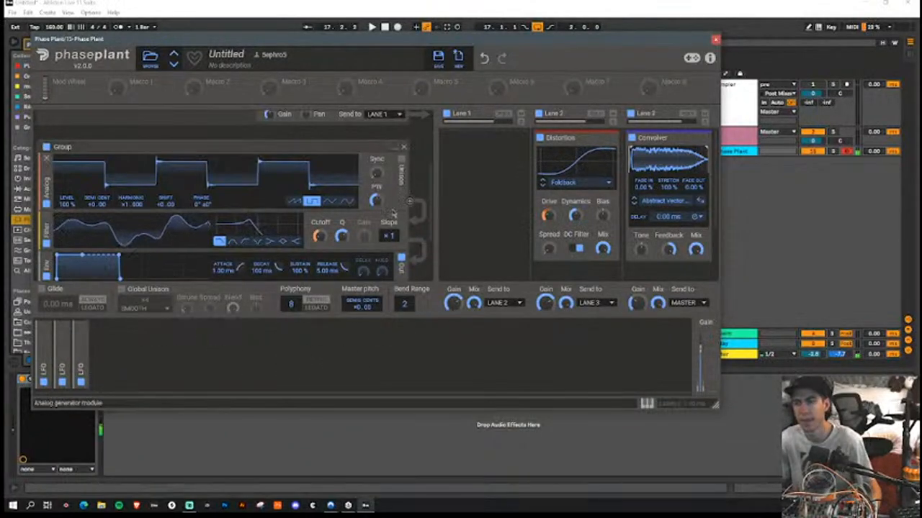
Step: Add a fourth LFO modulator and set its rate to 0.033 Hz
{"action": "scroll", "coordinate": [288, 215], "scroll_direction": "down", "scroll_amount": 2}
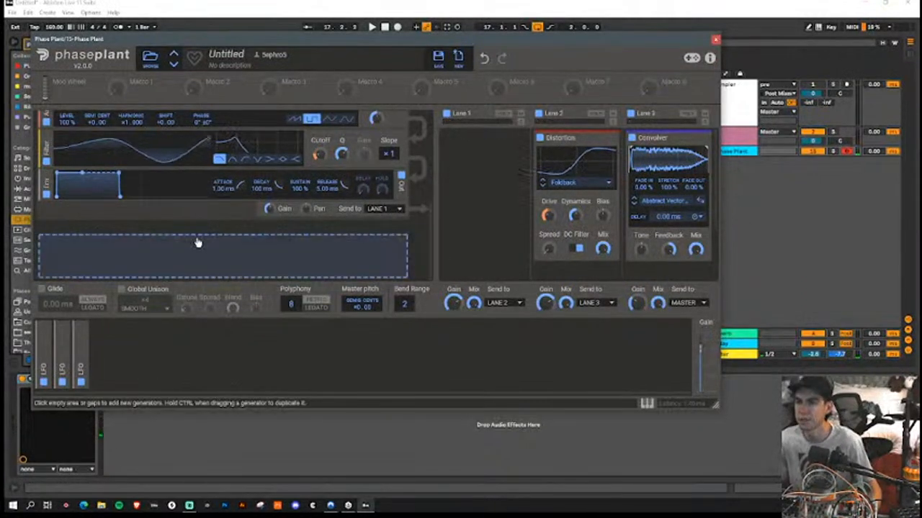
{"action": "left_click", "coordinate": [148, 353]}
{"action": "left_click", "coordinate": [167, 316]}
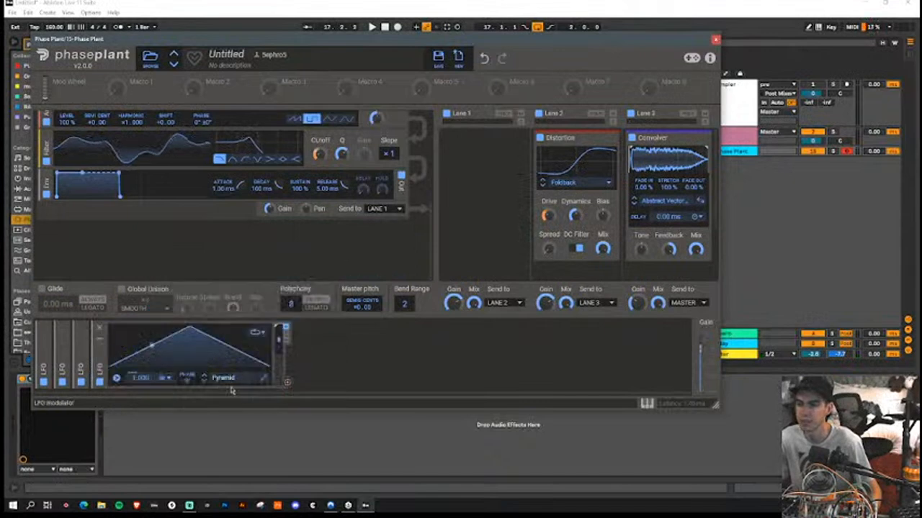
{"action": "mouse_move", "coordinate": [138, 378]}
{"action": "left_mouse_down"}
{"action": "mouse_move", "coordinate": [138, 405]}
{"action": "mouse_move", "coordinate": [141, 374]}
{"action": "left_mouse_up"}
Step: Add a second Wavetable generator in a new group and modulate its output Gain with the fourth LFO
{"action": "left_click", "coordinate": [317, 240]}
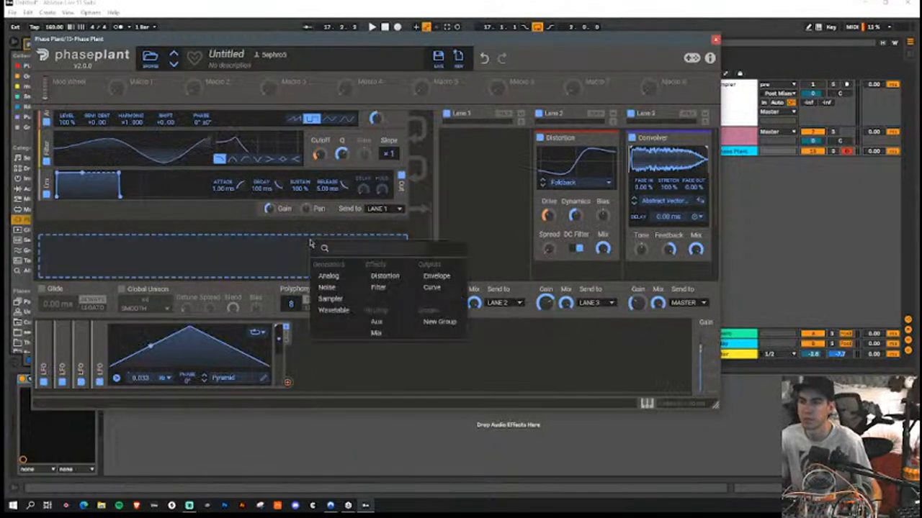
{"action": "left_click", "coordinate": [333, 310]}
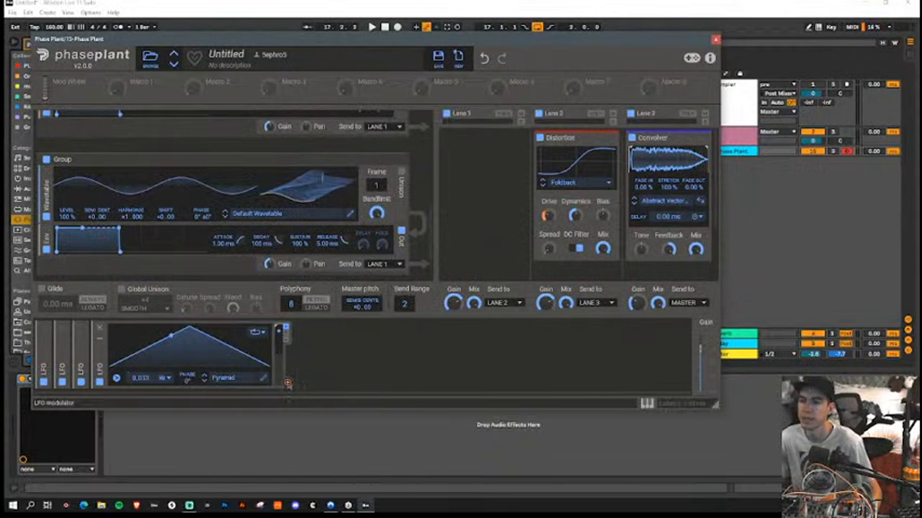
{"action": "left_click_drag", "start_coordinate": [287, 384], "coordinate": [278, 275]}
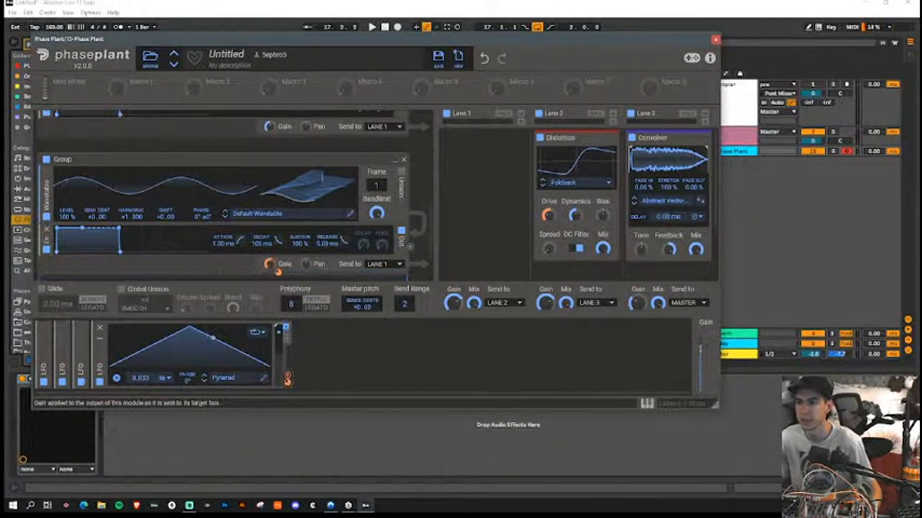
Step: Set the second Wavetable generator's harmonic to 5 and adjust the fourth LFO's modulation amount on its output Gain
{"action": "left_click_drag", "start_coordinate": [124, 222], "coordinate": [124, 187]}
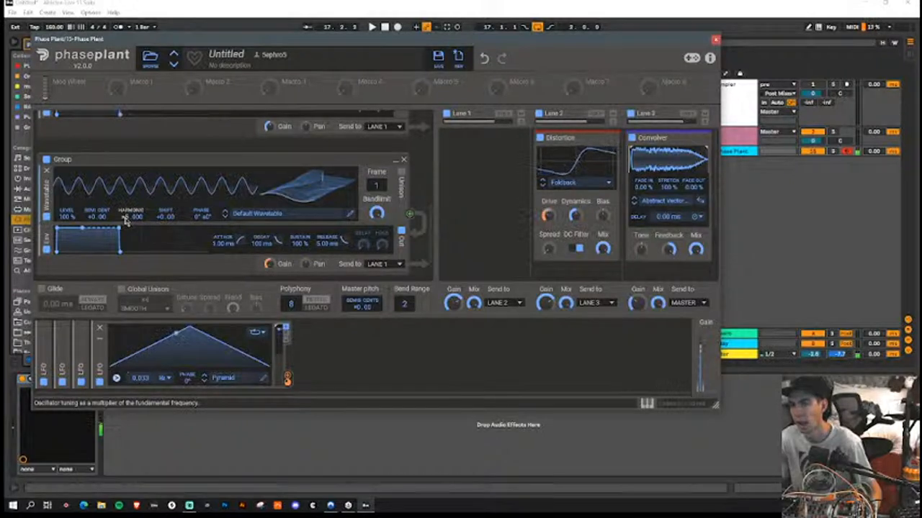
{"action": "left_click_drag", "start_coordinate": [287, 378], "coordinate": [283, 268]}
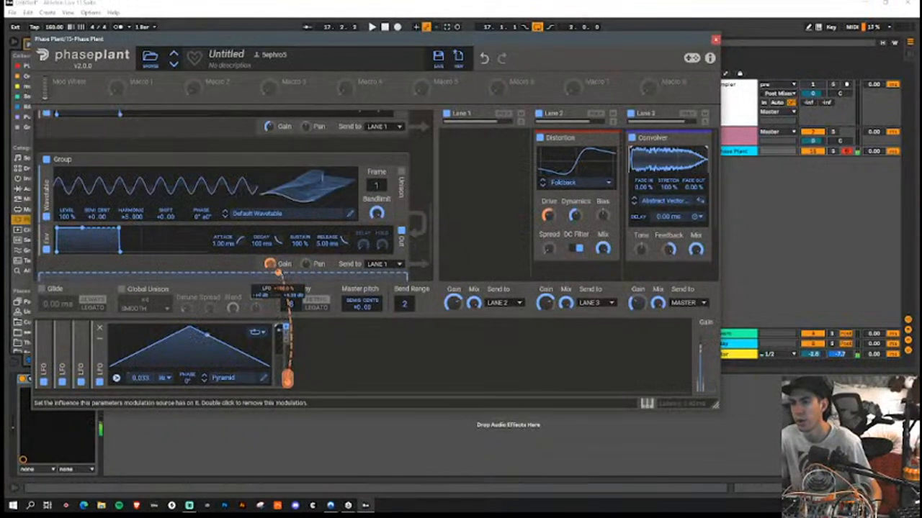
Step: Set the second Wavetable's Frame to 73 and modulate that Frame with a new Random modulator
{"action": "left_click_drag", "start_coordinate": [322, 195], "coordinate": [322, 164]}
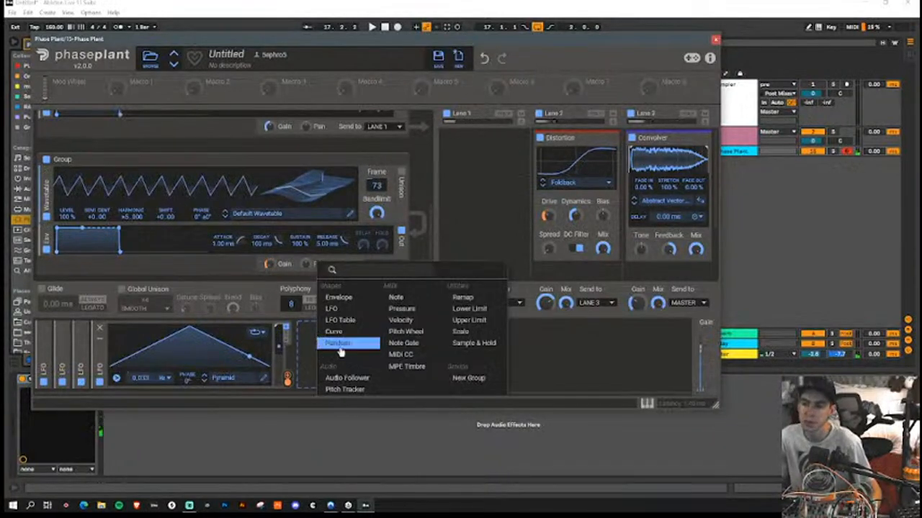
{"action": "left_click", "coordinate": [340, 344]}
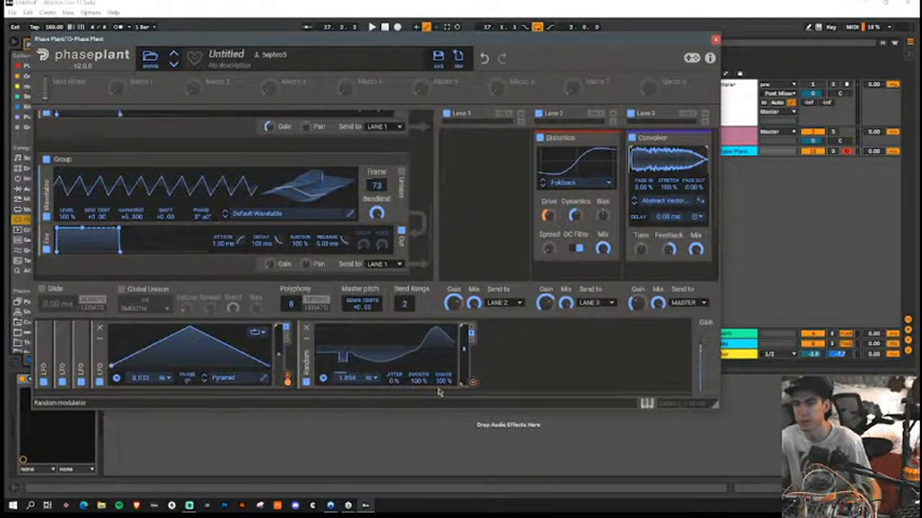
{"action": "left_click_drag", "start_coordinate": [473, 383], "coordinate": [376, 189]}
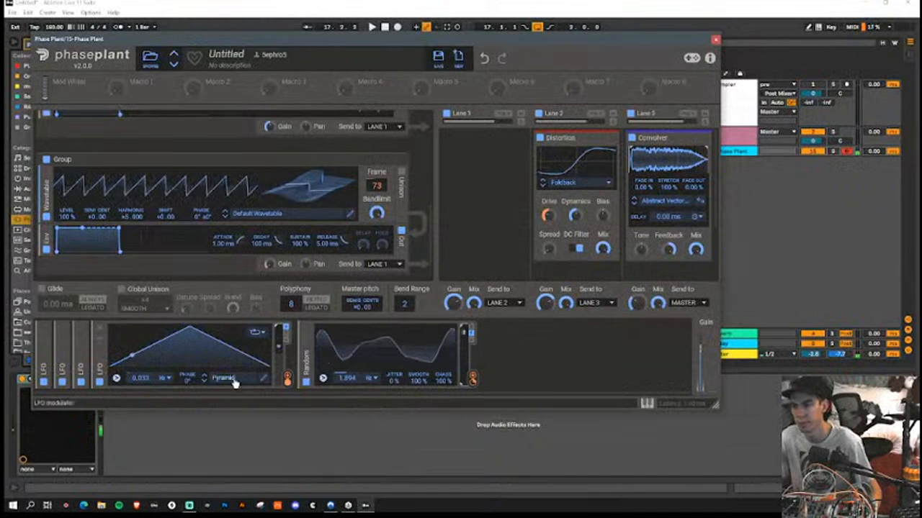
Step: Reshape the fourth LFO's pyramid curve by adding smooth bends to both its rising and falling slopes
{"action": "left_click", "coordinate": [262, 380]}
{"action": "left_click_drag", "start_coordinate": [335, 312], "coordinate": [333, 297]}
{"action": "mouse_move", "coordinate": [353, 273]}
{"action": "left_mouse_down"}
{"action": "mouse_move", "coordinate": [378, 268]}
{"action": "mouse_move", "coordinate": [420, 219]}
{"action": "left_mouse_up"}
{"action": "left_click_drag", "start_coordinate": [506, 212], "coordinate": [563, 254]}
{"action": "left_click", "coordinate": [642, 121]}
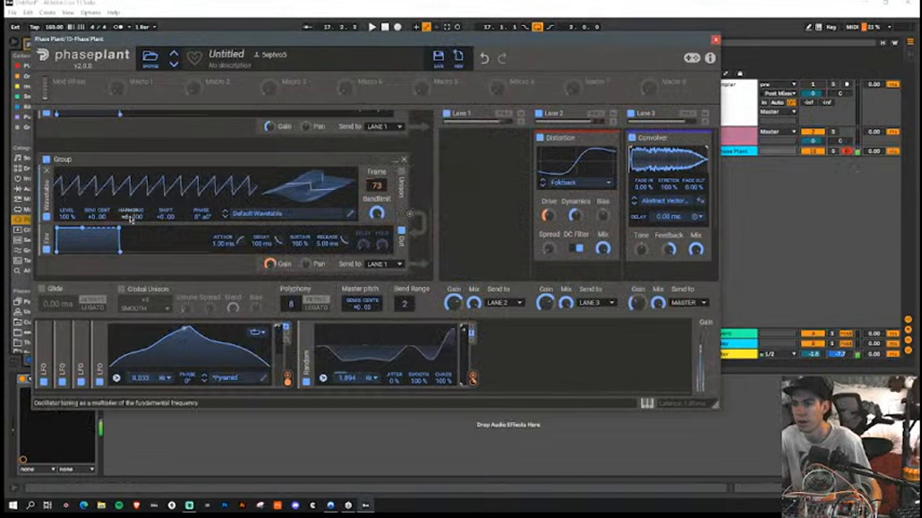
{"action": "mouse_move", "coordinate": [278, 273]}
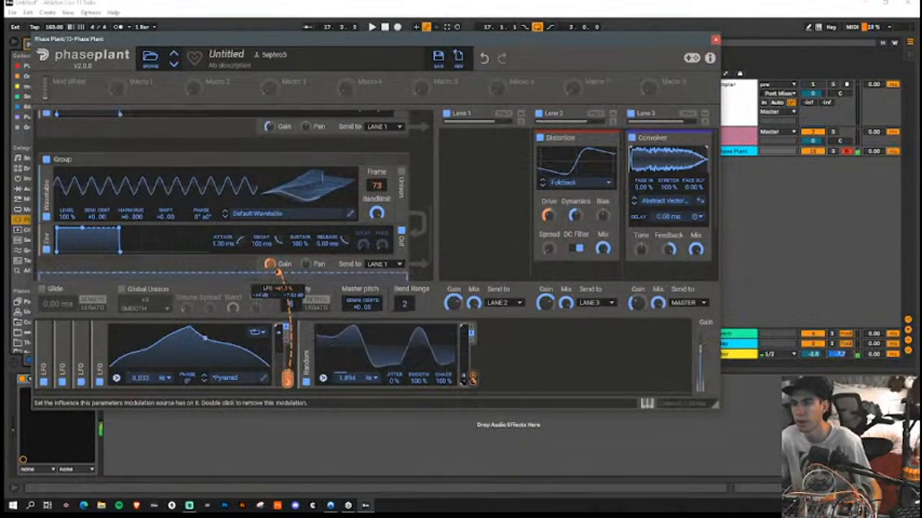
Step: Expand the third LFO and bend both slopes of its pyramid curve into an uneven, rounded shape
{"action": "left_click", "coordinate": [101, 360]}
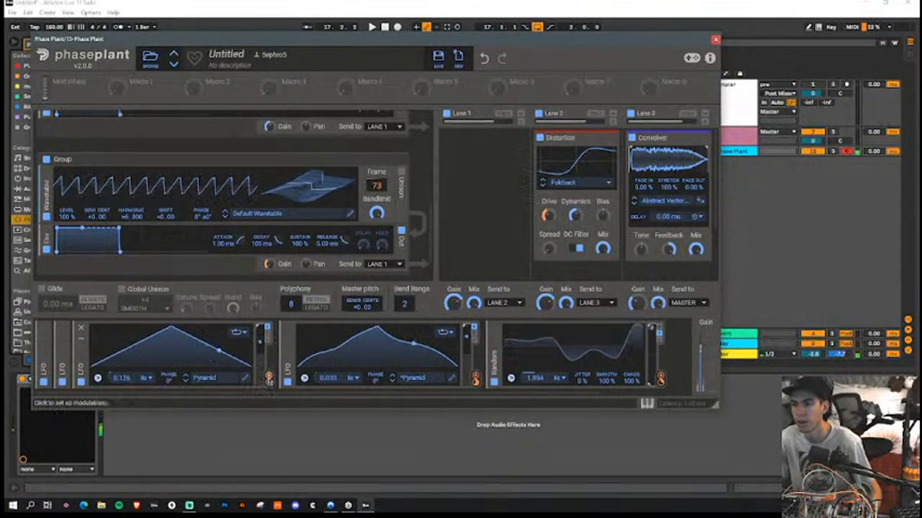
{"action": "left_click", "coordinate": [245, 379]}
{"action": "left_click_drag", "start_coordinate": [524, 226], "coordinate": [517, 236]}
{"action": "left_click_drag", "start_coordinate": [557, 273], "coordinate": [560, 259]}
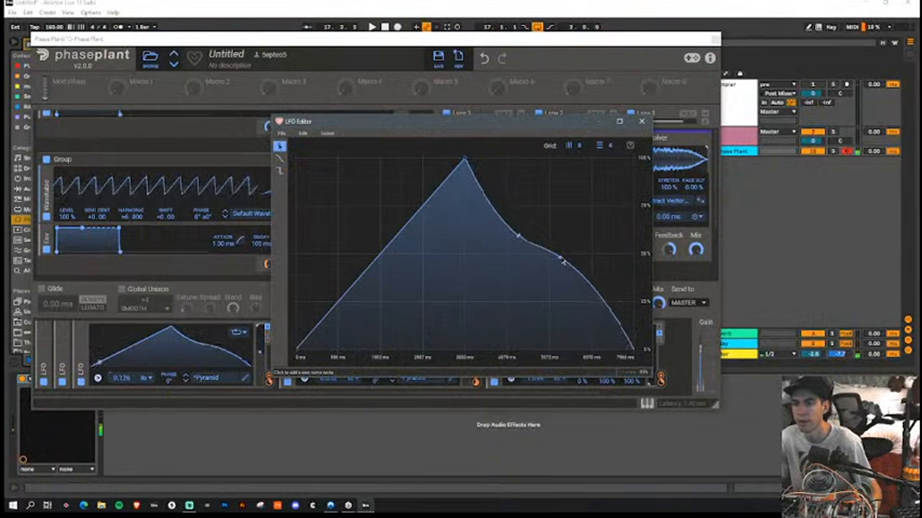
{"action": "left_click_drag", "start_coordinate": [389, 250], "coordinate": [438, 197]}
{"action": "left_click_drag", "start_coordinate": [387, 230], "coordinate": [342, 317]}
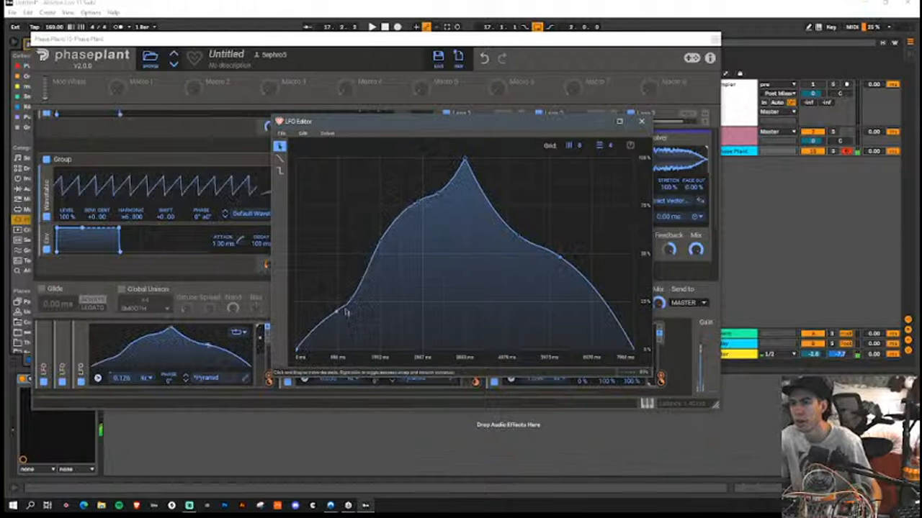
{"action": "left_click", "coordinate": [641, 121]}
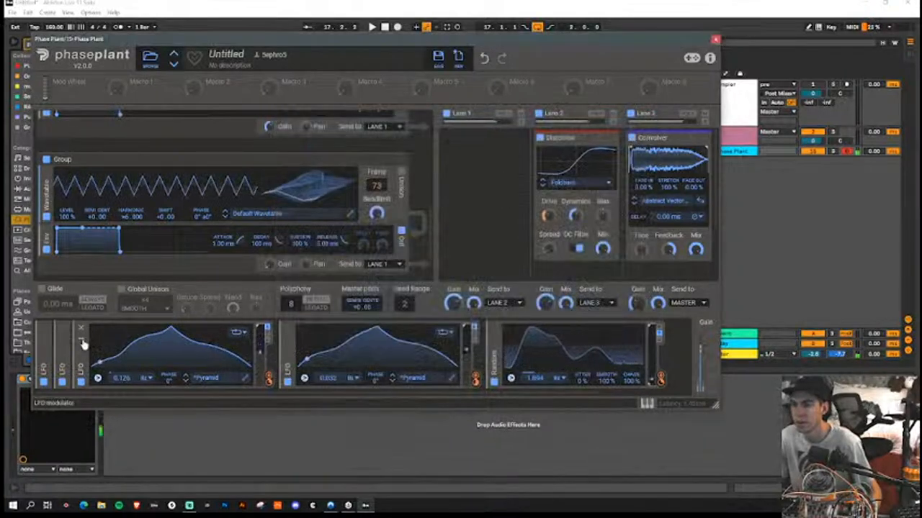
Step: Collapse the third LFO, then reshape the second LFO's curve with a rounded rise, a dip and a smaller second hump
{"action": "left_click", "coordinate": [82, 338]}
{"action": "left_click", "coordinate": [64, 338]}
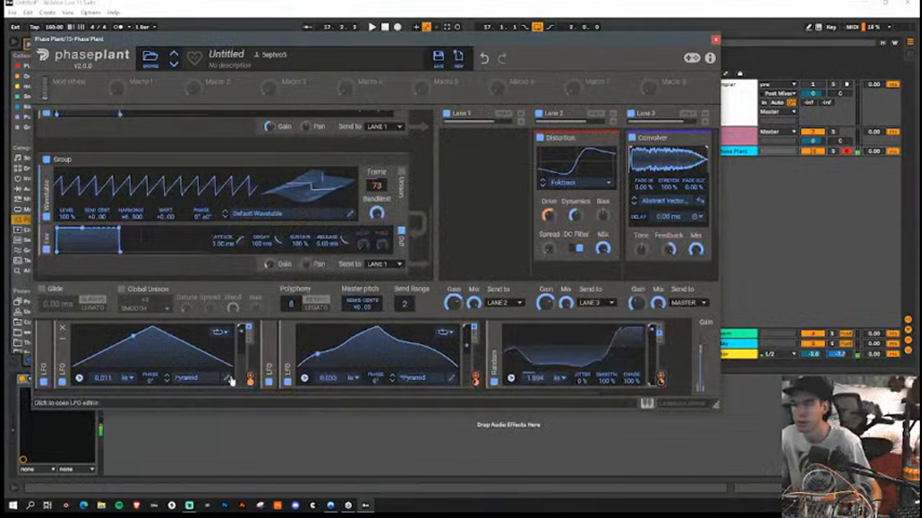
{"action": "left_click", "coordinate": [228, 379]}
{"action": "mouse_move", "coordinate": [407, 229]}
{"action": "left_mouse_down"}
{"action": "mouse_move", "coordinate": [454, 181]}
{"action": "mouse_move", "coordinate": [452, 166]}
{"action": "mouse_move", "coordinate": [426, 171]}
{"action": "mouse_move", "coordinate": [353, 257]}
{"action": "mouse_move", "coordinate": [346, 304]}
{"action": "left_mouse_up"}
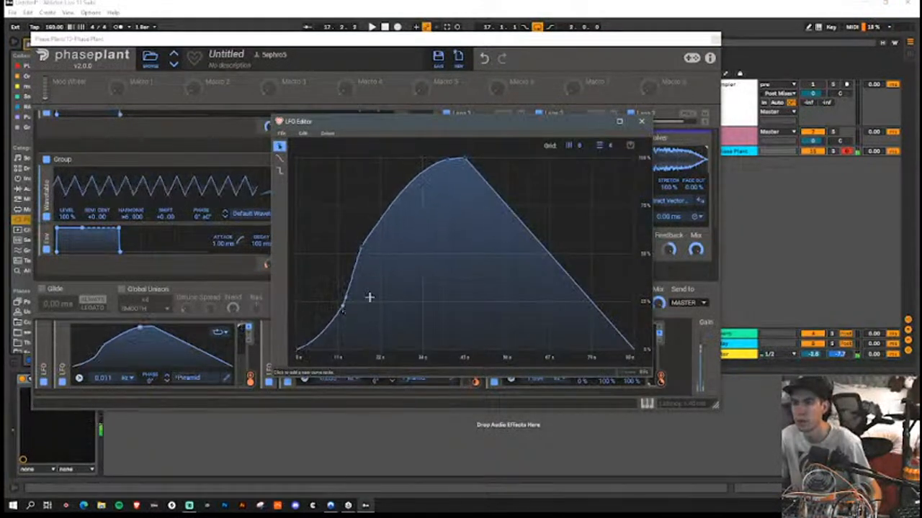
{"action": "left_click_drag", "start_coordinate": [541, 233], "coordinate": [497, 231]}
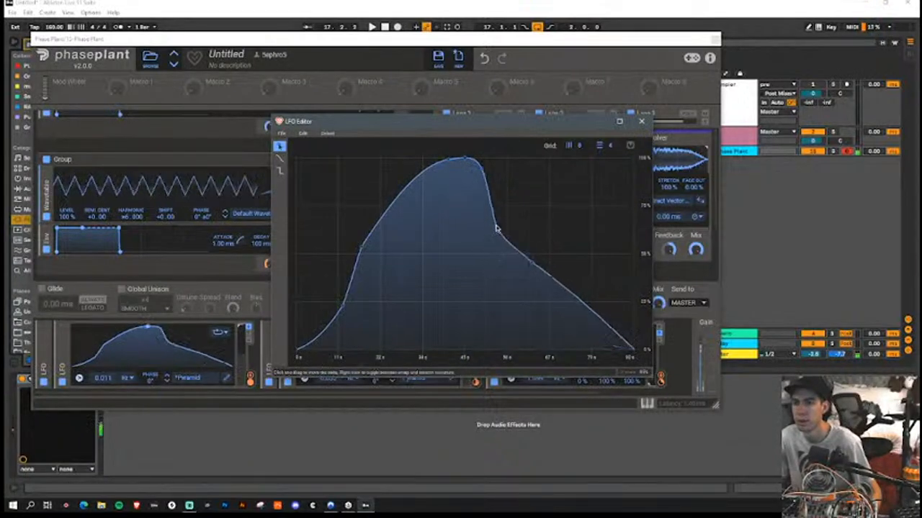
{"action": "left_click_drag", "start_coordinate": [563, 279], "coordinate": [601, 229]}
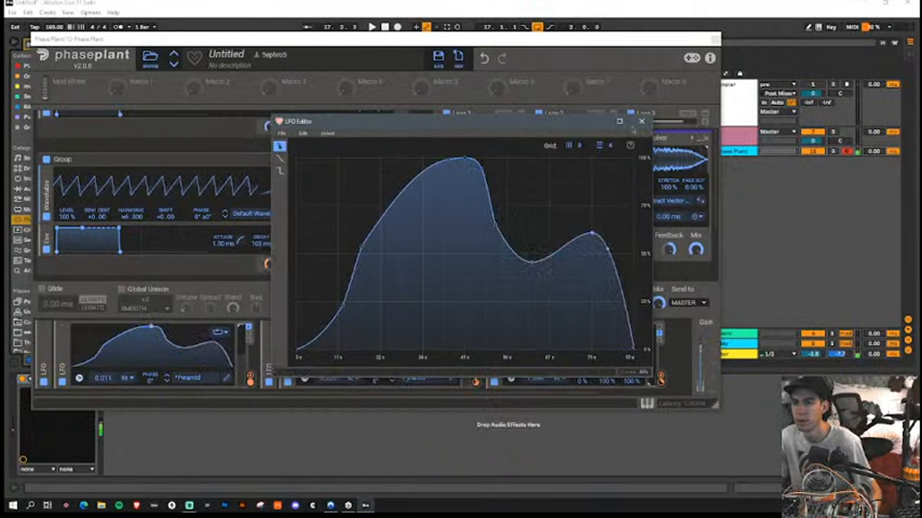
{"action": "left_click", "coordinate": [641, 121]}
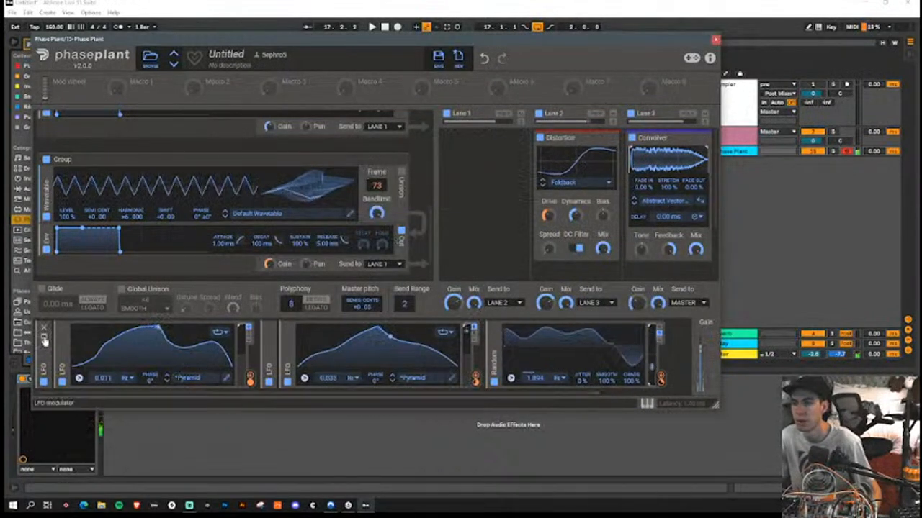
Step: Expand the first LFO and add alternating outward and inward bends to both slopes of its pyramid curve
{"action": "left_click", "coordinate": [43, 337]}
{"action": "left_click", "coordinate": [208, 378]}
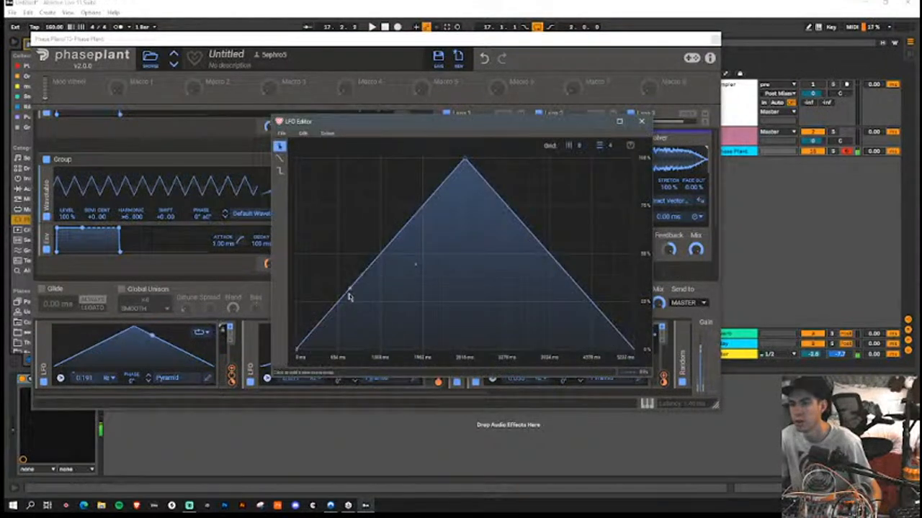
{"action": "left_click_drag", "start_coordinate": [354, 285], "coordinate": [342, 260]}
{"action": "left_click_drag", "start_coordinate": [380, 223], "coordinate": [393, 245]}
{"action": "left_click_drag", "start_coordinate": [520, 219], "coordinate": [523, 196]}
{"action": "left_click_drag", "start_coordinate": [573, 257], "coordinate": [573, 286]}
{"action": "left_click", "coordinate": [643, 123]}
Step: Rework the fourth LFO's curve into a long gradual rise with the peak shifted near the cycle's end and a steep fall
{"action": "left_click_drag", "start_coordinate": [472, 394], "coordinate": [742, 392]}
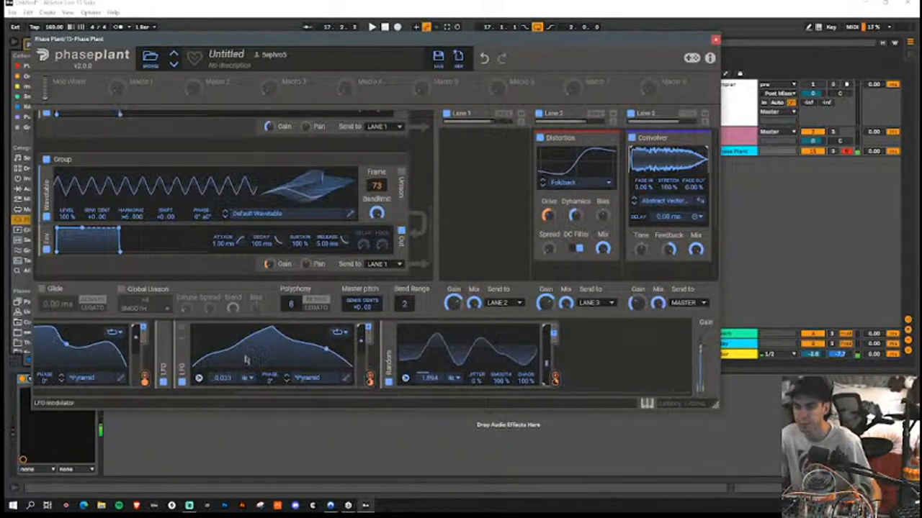
{"action": "left_click", "coordinate": [348, 379]}
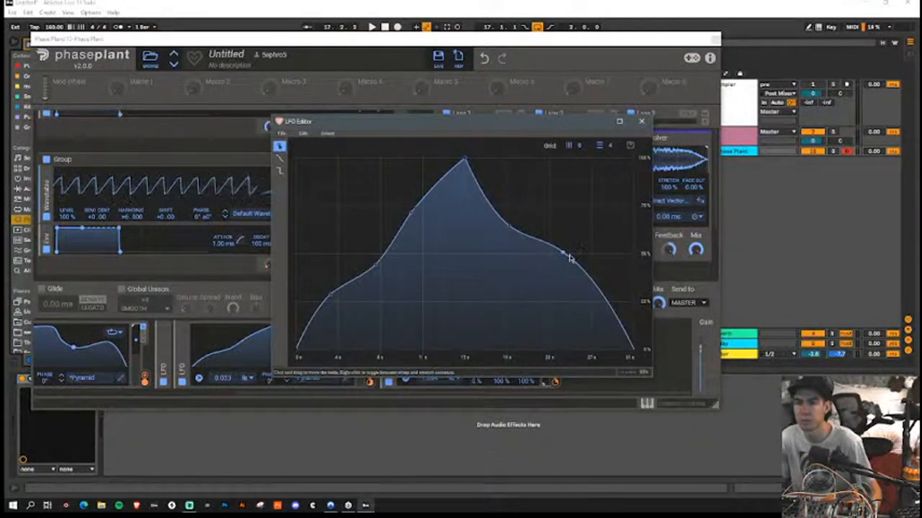
{"action": "left_click_drag", "start_coordinate": [569, 257], "coordinate": [608, 253]}
{"action": "left_click_drag", "start_coordinate": [510, 229], "coordinate": [580, 200]}
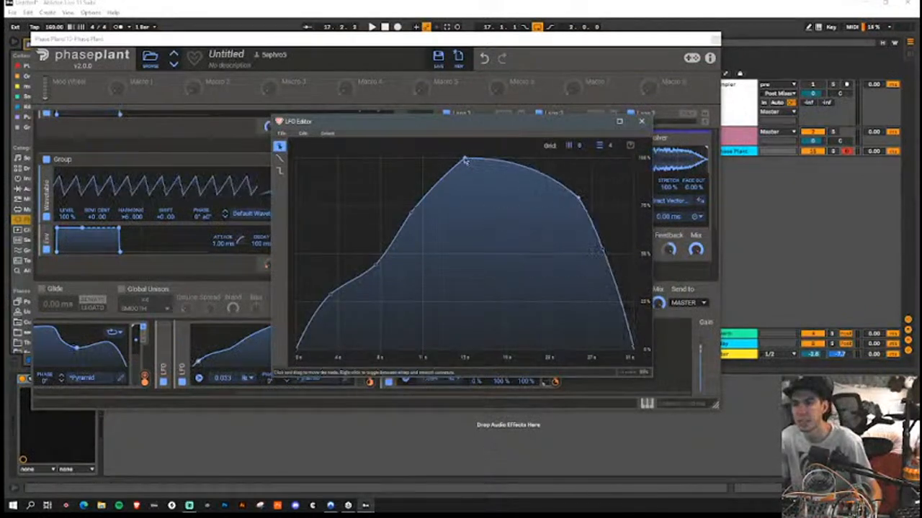
{"action": "left_click_drag", "start_coordinate": [464, 160], "coordinate": [577, 143]}
{"action": "left_click_drag", "start_coordinate": [410, 213], "coordinate": [497, 215]}
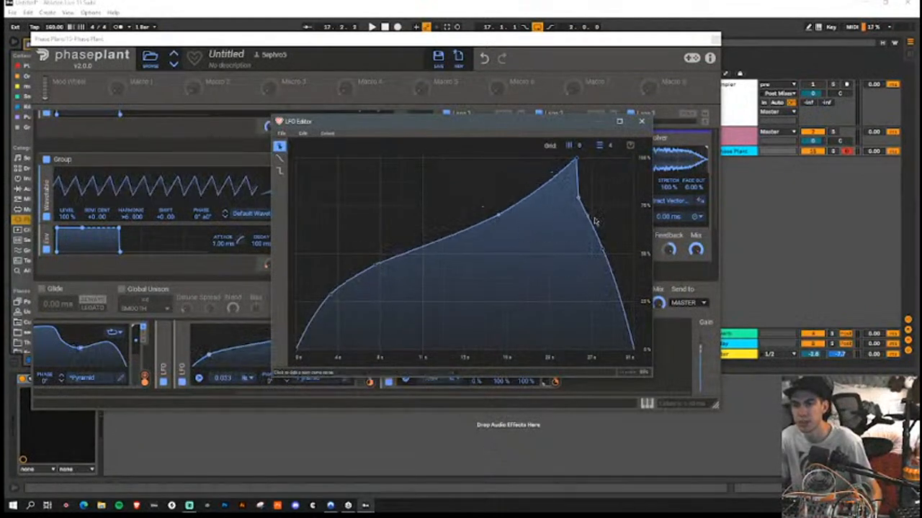
{"action": "left_click_drag", "start_coordinate": [604, 252], "coordinate": [626, 147]}
{"action": "left_click", "coordinate": [641, 121]}
Step: Add a Nonlinear Filter after the Convolver in Lane 3 and modulate its Cutoff with the fourth LFO
{"action": "left_click", "coordinate": [671, 201]}
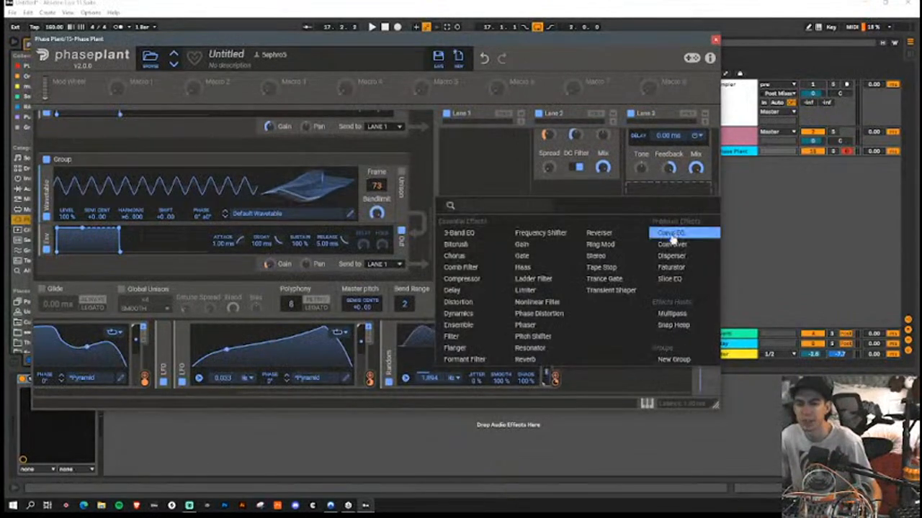
{"action": "left_click", "coordinate": [564, 306]}
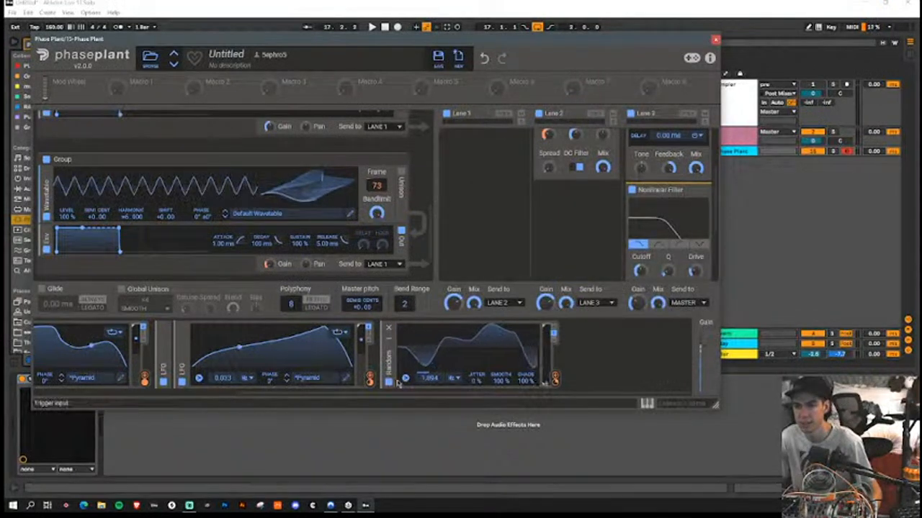
{"action": "left_click_drag", "start_coordinate": [370, 378], "coordinate": [640, 272]}
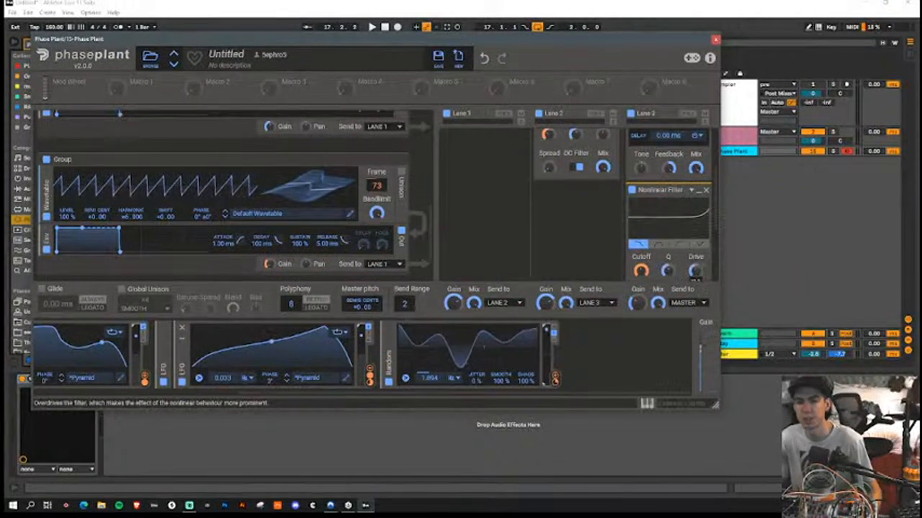
{"action": "scroll", "coordinate": [681, 206], "scroll_direction": "down", "scroll_amount": 1}
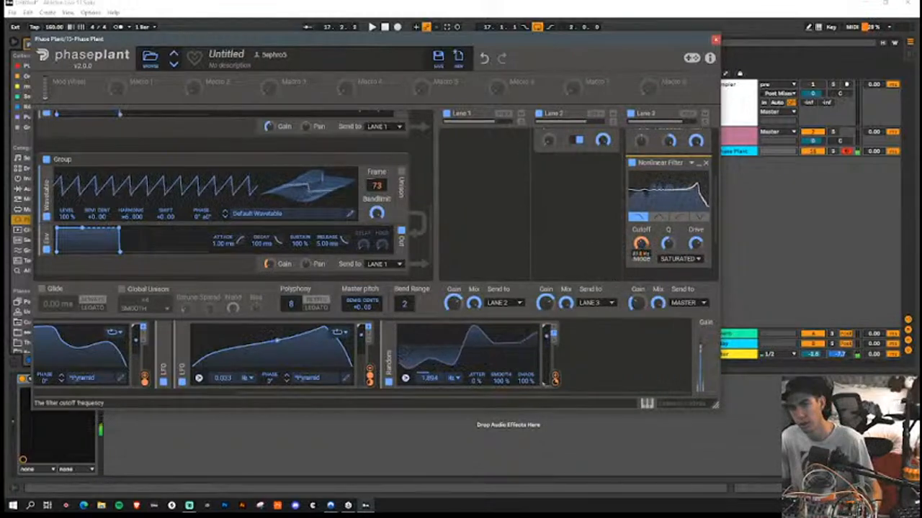
{"action": "mouse_move", "coordinate": [644, 257]}
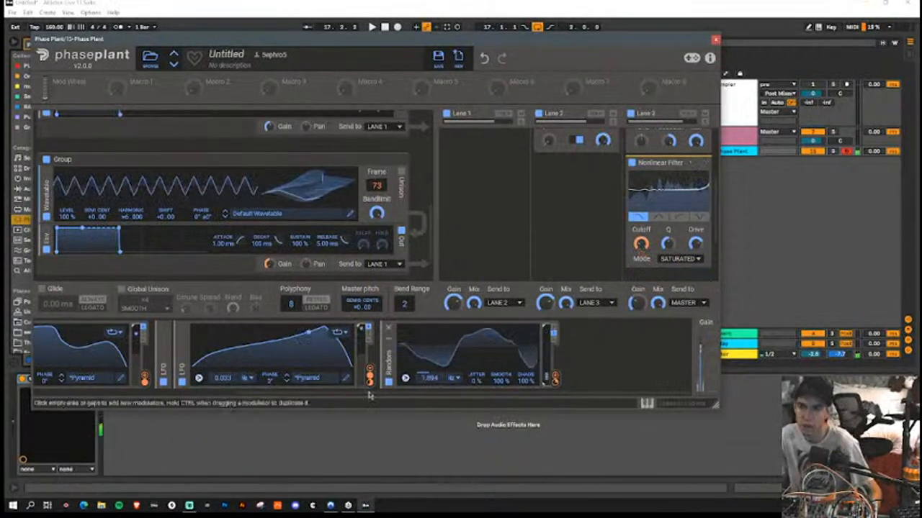
Step: Remove the late peak node from the fourth LFO's curve, move the peak just past mid-cycle and steepen the falling slope
{"action": "left_click", "coordinate": [346, 378]}
{"action": "double_click", "coordinate": [577, 160]}
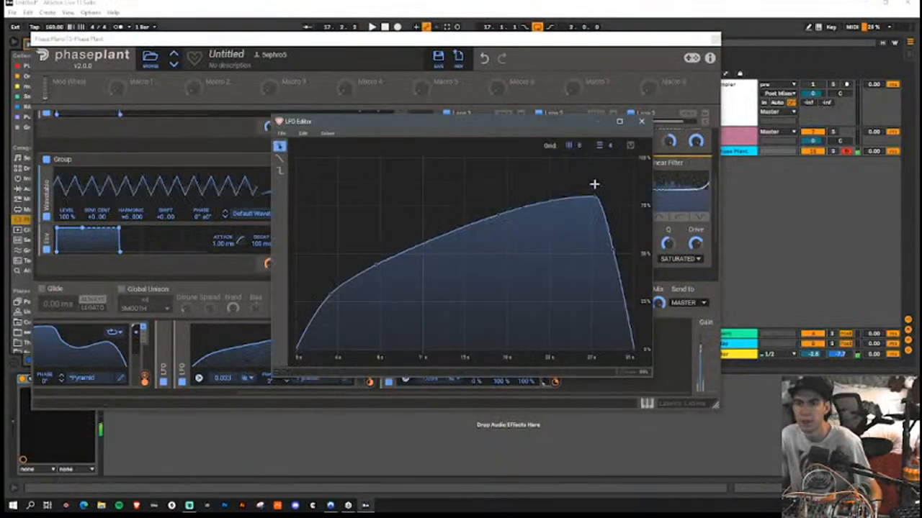
{"action": "left_click_drag", "start_coordinate": [599, 199], "coordinate": [492, 157]}
{"action": "right_click", "coordinate": [489, 165]}
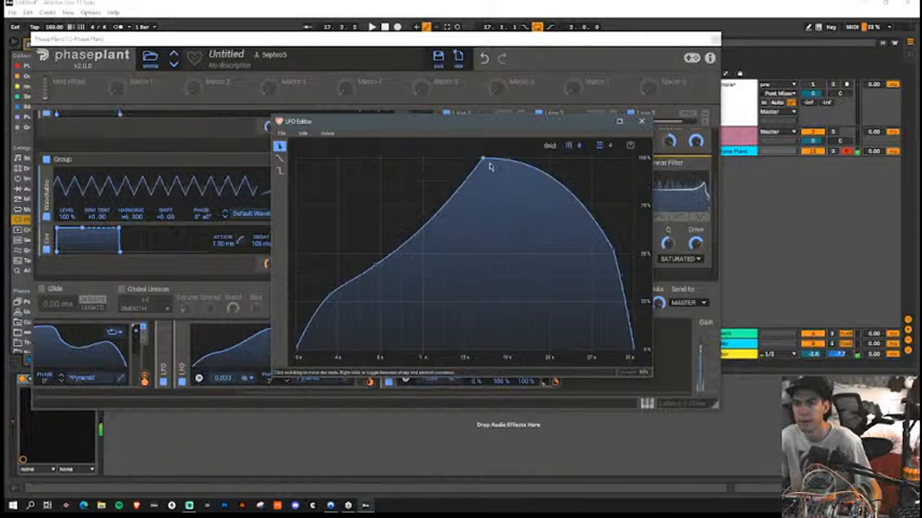
{"action": "left_click_drag", "start_coordinate": [616, 253], "coordinate": [577, 319]}
{"action": "left_click", "coordinate": [548, 207]}
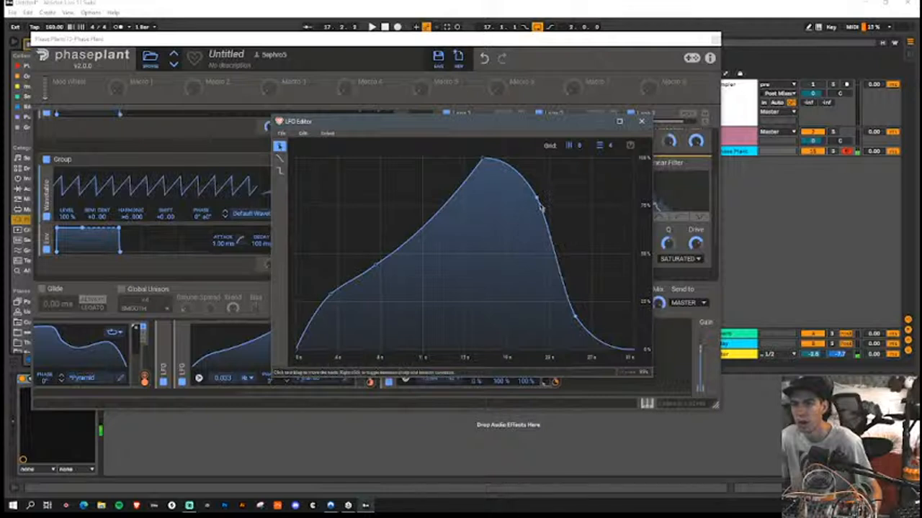
{"action": "left_click_drag", "start_coordinate": [540, 205], "coordinate": [536, 211]}
Step: Add a dip and a small rounded bump to the fourth LFO's tail, and adjust the start of its rise
{"action": "left_click_drag", "start_coordinate": [576, 318], "coordinate": [582, 293]}
{"action": "right_click", "coordinate": [556, 303]}
{"action": "left_click_drag", "start_coordinate": [608, 307], "coordinate": [613, 315]}
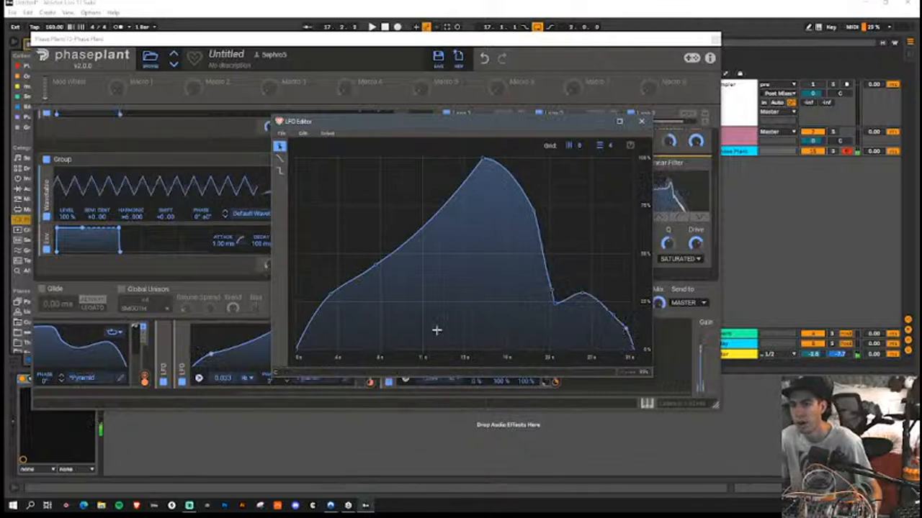
{"action": "left_click_drag", "start_coordinate": [305, 333], "coordinate": [303, 332]}
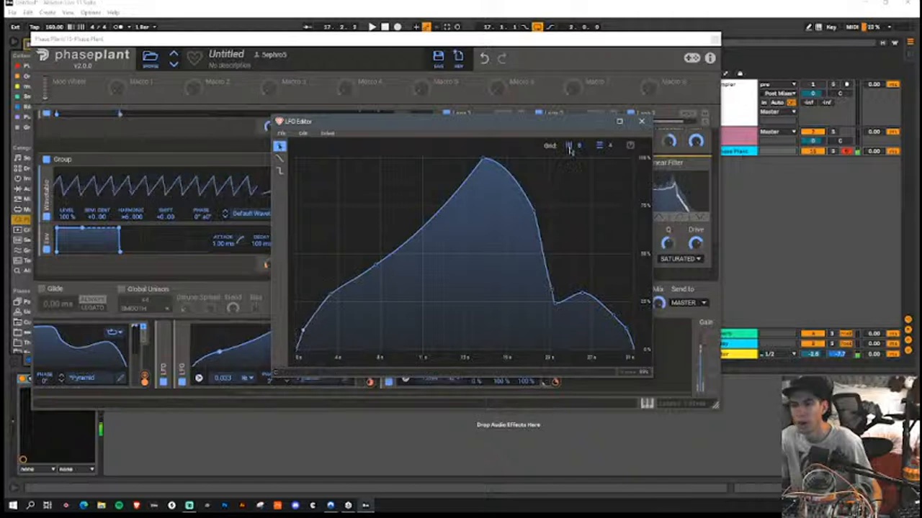
{"action": "left_click", "coordinate": [641, 121]}
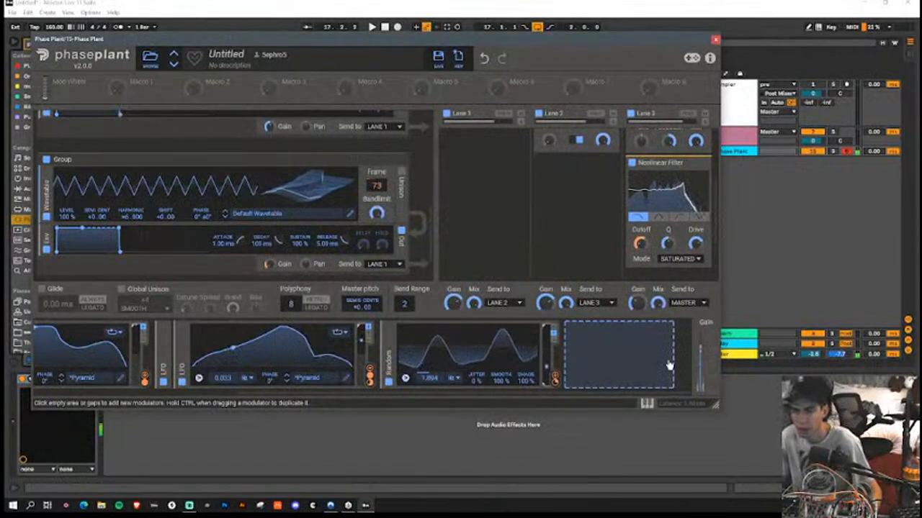
Step: Enable Unison on the second Wavetable generator
{"action": "left_click", "coordinate": [400, 179]}
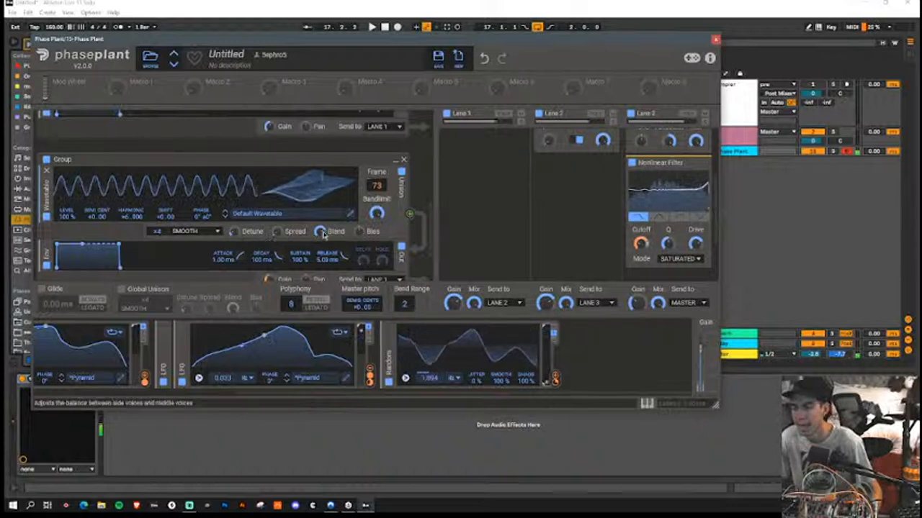
{"action": "scroll", "coordinate": [270, 263], "scroll_direction": "up", "scroll_amount": 3}
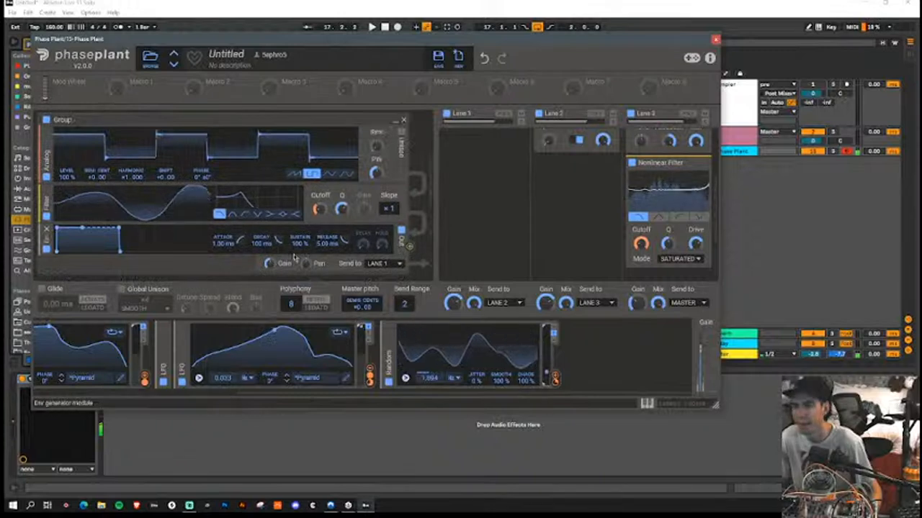
{"action": "scroll", "coordinate": [270, 264], "scroll_direction": "up", "scroll_amount": 3}
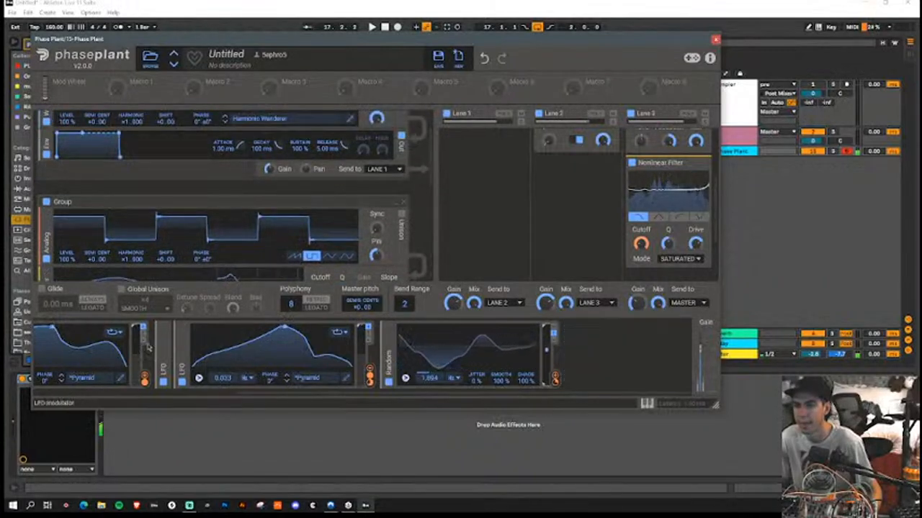
Step: Collapse the four existing LFO modulators and the Random modulator to make room for more
{"action": "left_click", "coordinate": [181, 338]}
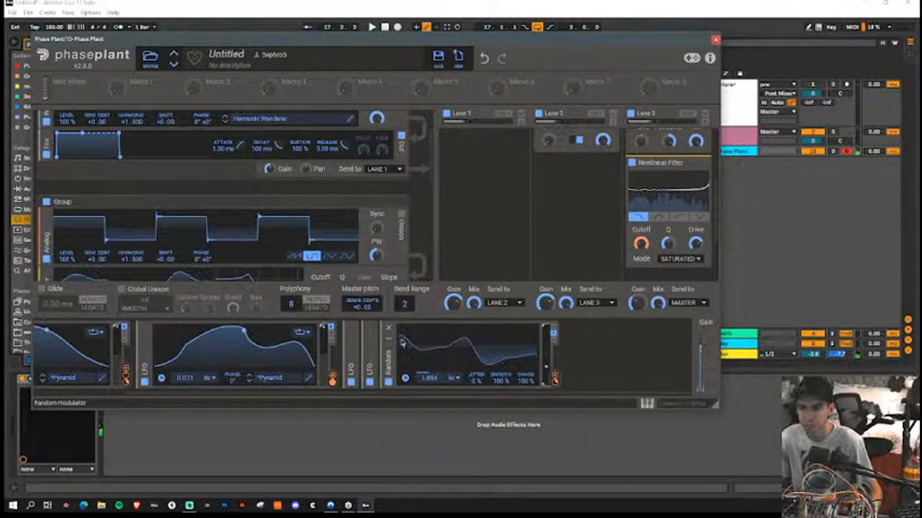
{"action": "left_click", "coordinate": [371, 340]}
{"action": "left_click", "coordinate": [251, 341]}
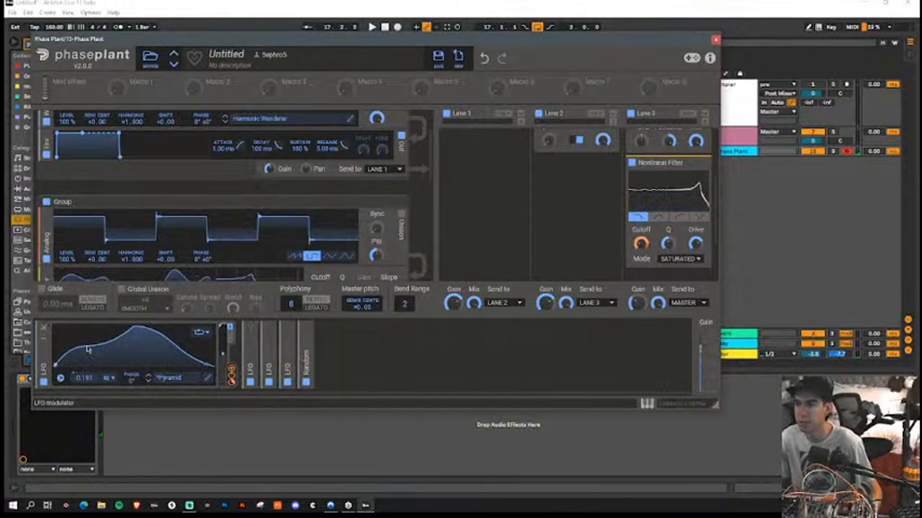
{"action": "left_click", "coordinate": [44, 342]}
Step: Add a fifth LFO after the Random modulator and sync its rate to the tempo at 8/4
{"action": "left_click", "coordinate": [177, 357]}
{"action": "left_click", "coordinate": [198, 310]}
{"action": "left_click", "coordinate": [205, 379]}
{"action": "left_click", "coordinate": [212, 389]}
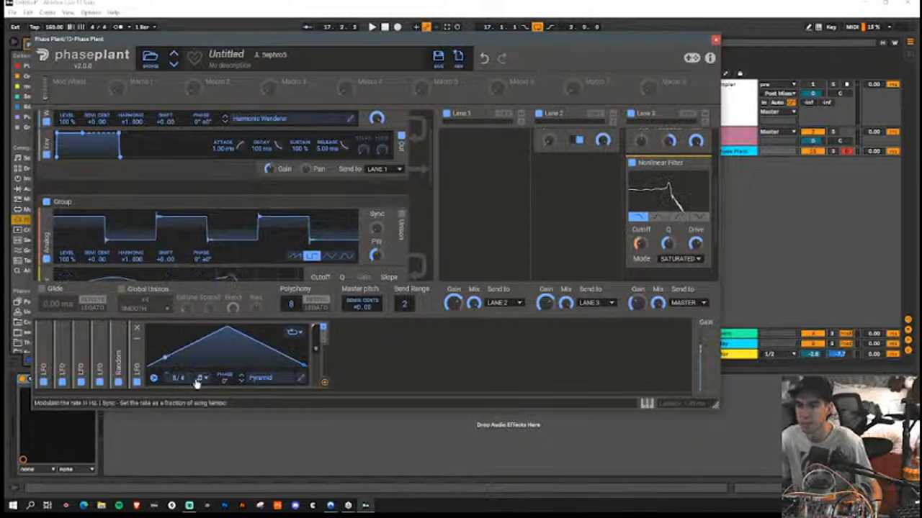
Step: Redraw the fifth LFO as a step on a 16-row grid: zero for the first half, one row high for the second
{"action": "left_click", "coordinate": [301, 375]}
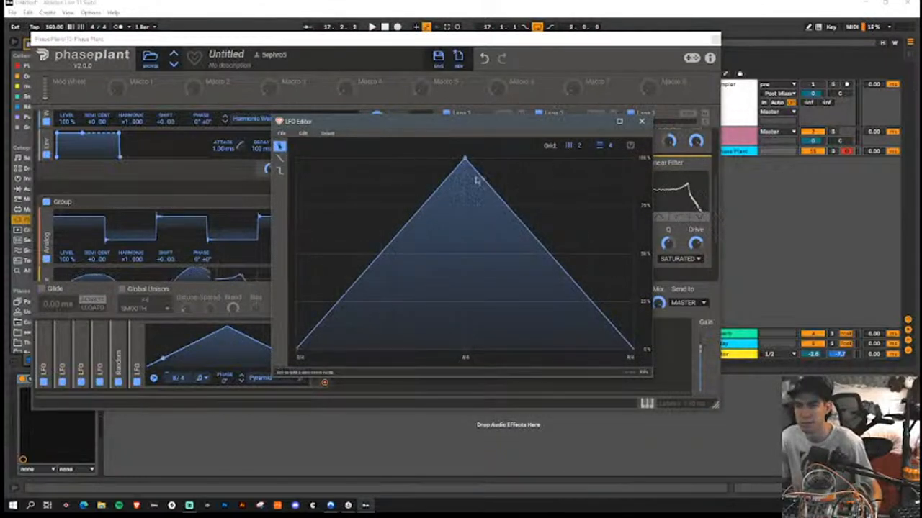
{"action": "left_click", "coordinate": [280, 171]}
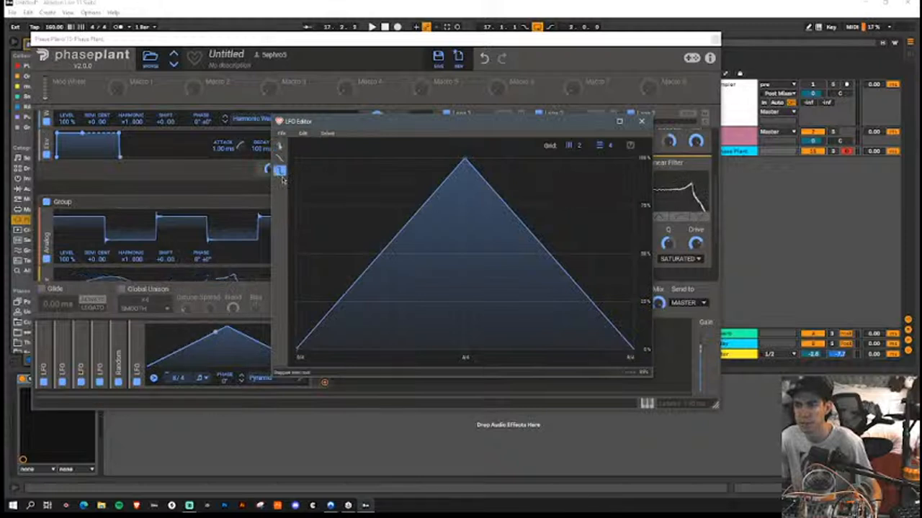
{"action": "left_click", "coordinate": [391, 338]}
{"action": "left_click_drag", "start_coordinate": [390, 340], "coordinate": [392, 358]}
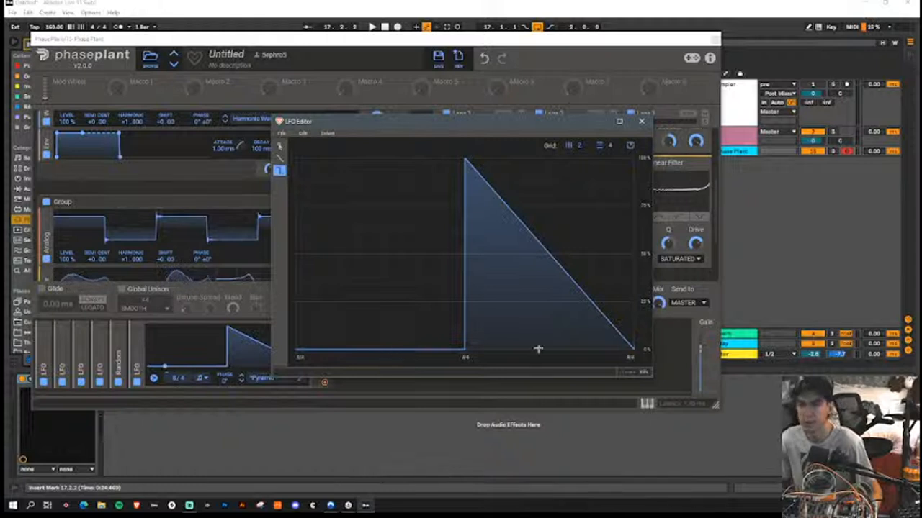
{"action": "left_click_drag", "start_coordinate": [605, 148], "coordinate": [604, 116]}
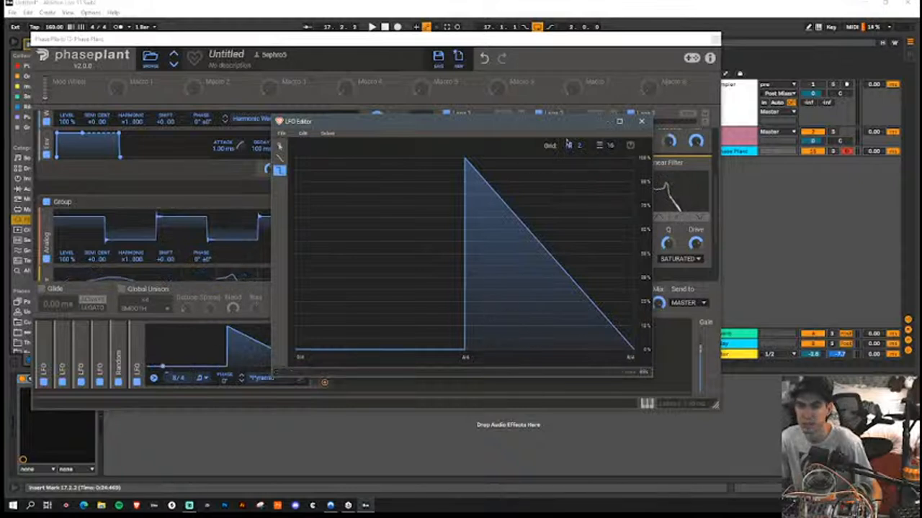
{"action": "left_click", "coordinate": [478, 339]}
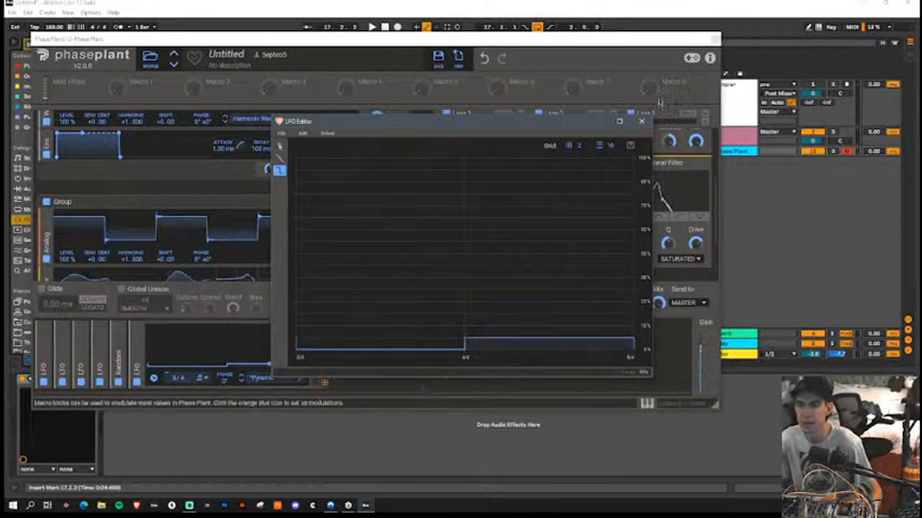
{"action": "left_click", "coordinate": [642, 124]}
Step: Duplicate the stepped LFO and assign the original to the Default Wavetable generator's pitch with a depth of 16
{"action": "left_click", "coordinate": [324, 382]}
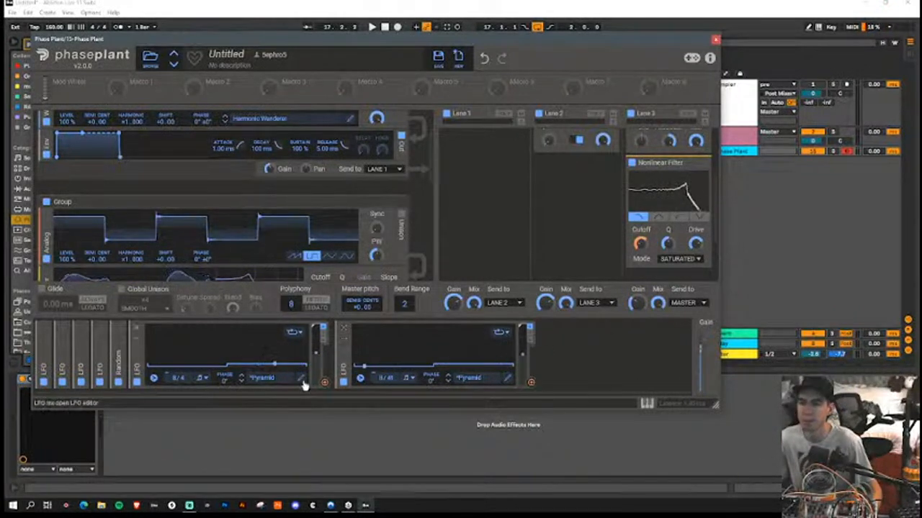
{"action": "left_click_drag", "start_coordinate": [326, 385], "coordinate": [255, 238]}
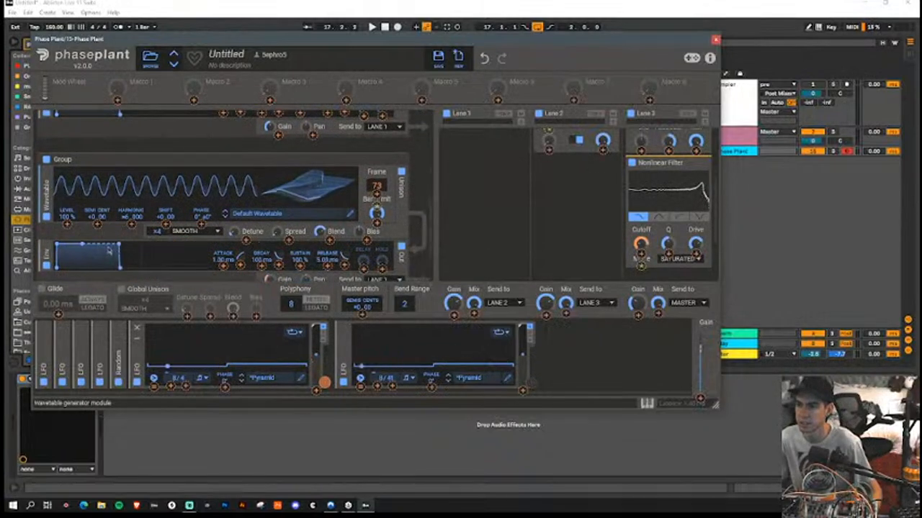
{"action": "left_click_drag", "start_coordinate": [98, 228], "coordinate": [99, 230]}
{"action": "right_click", "coordinate": [99, 231]}
{"action": "type", "text": "10"}
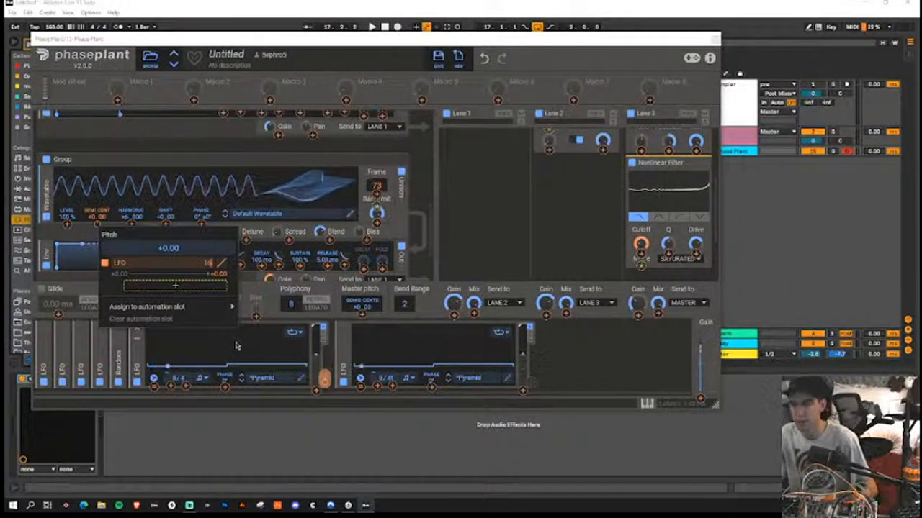
{"action": "key", "text": "Return"}
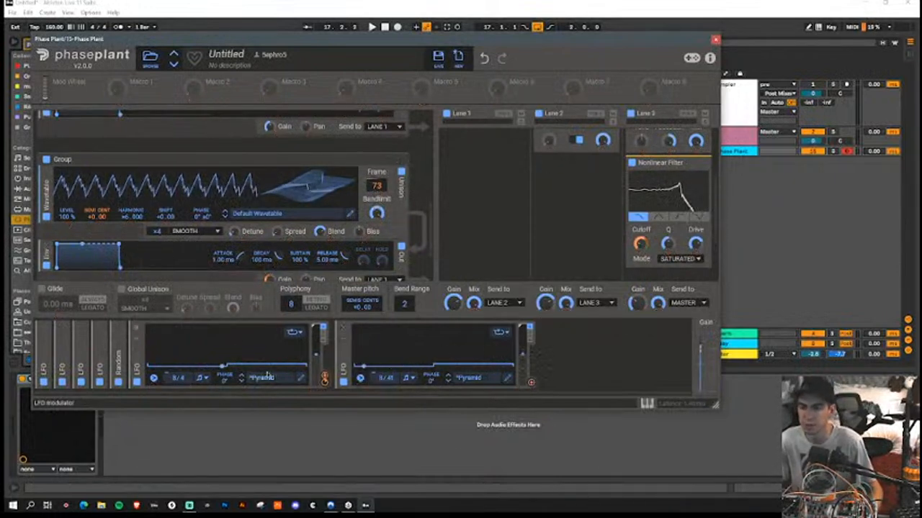
Step: Assign the duplicated stepped LFO to the Harmonic Wanderer generator's pitch with a depth of 16
{"action": "scroll", "coordinate": [395, 223], "scroll_direction": "up", "scroll_amount": 1}
{"action": "scroll", "coordinate": [395, 223], "scroll_direction": "up", "scroll_amount": 3}
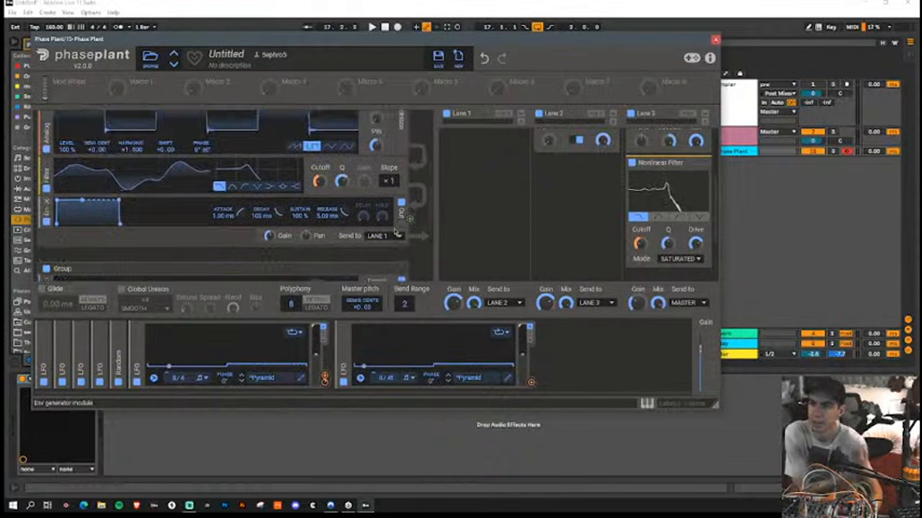
{"action": "left_click", "coordinate": [530, 384]}
{"action": "scroll", "coordinate": [369, 265], "scroll_direction": "up", "scroll_amount": 6}
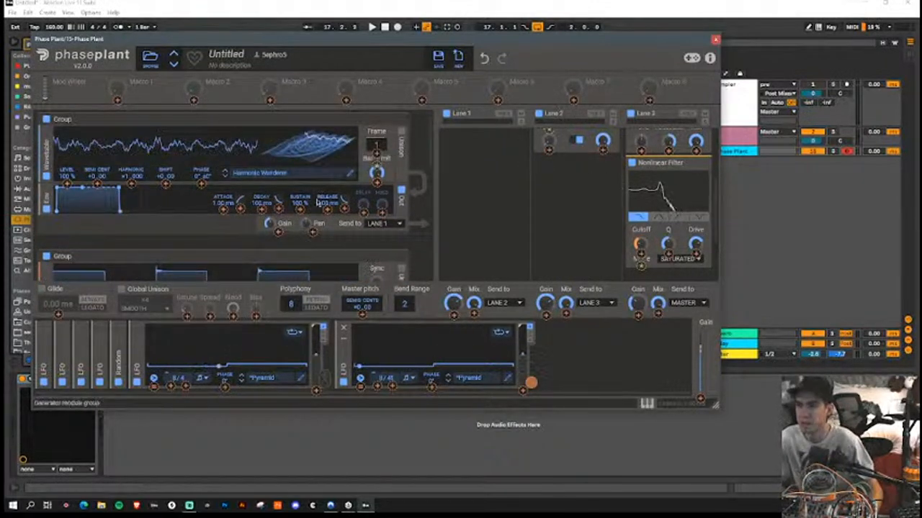
{"action": "left_click_drag", "start_coordinate": [531, 380], "coordinate": [97, 175]}
{"action": "right_click", "coordinate": [98, 179]}
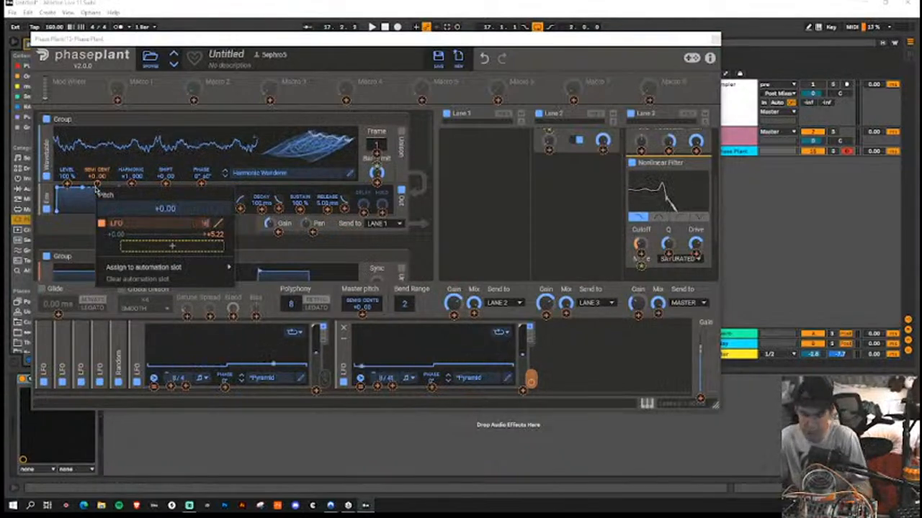
{"action": "left_click", "coordinate": [97, 183]}
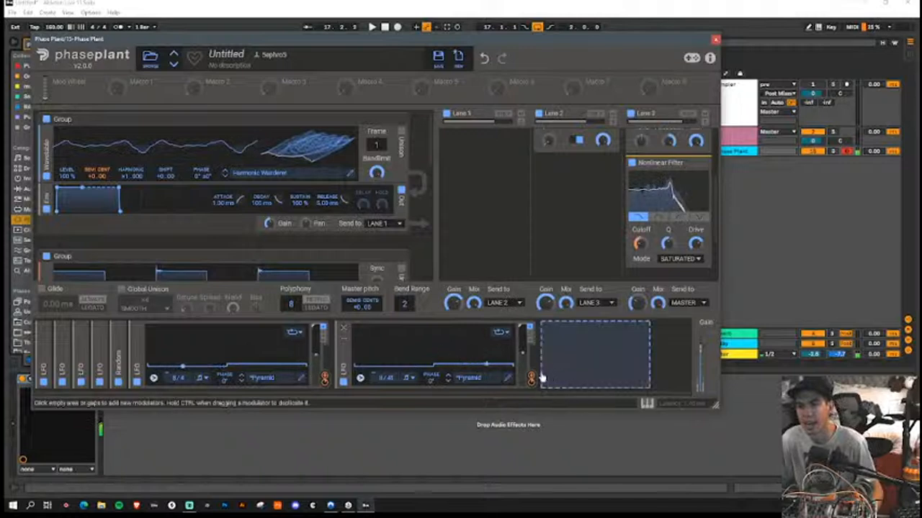
Step: Replace the abrupt step in both pitch LFOs with a short ramp that starts just before mid-cycle
{"action": "left_click", "coordinate": [510, 380]}
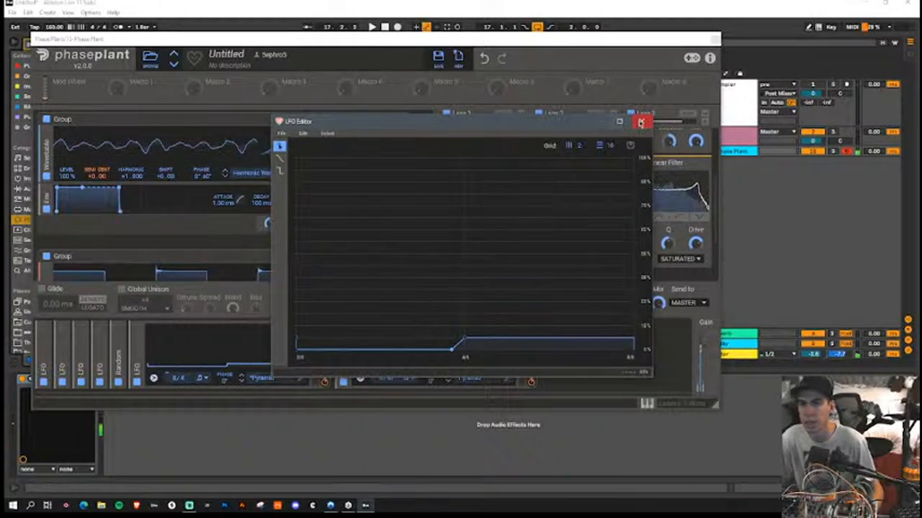
{"action": "left_click", "coordinate": [641, 122]}
{"action": "left_click", "coordinate": [304, 381]}
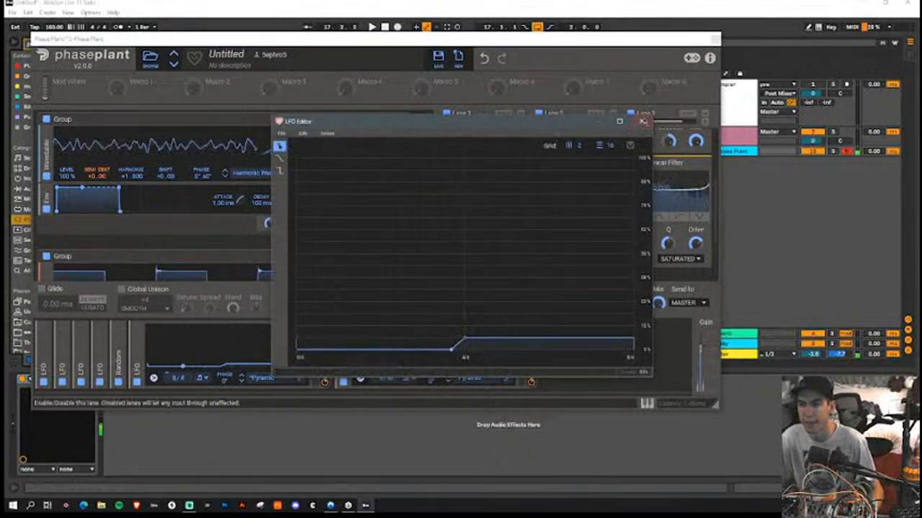
{"action": "left_click", "coordinate": [641, 121]}
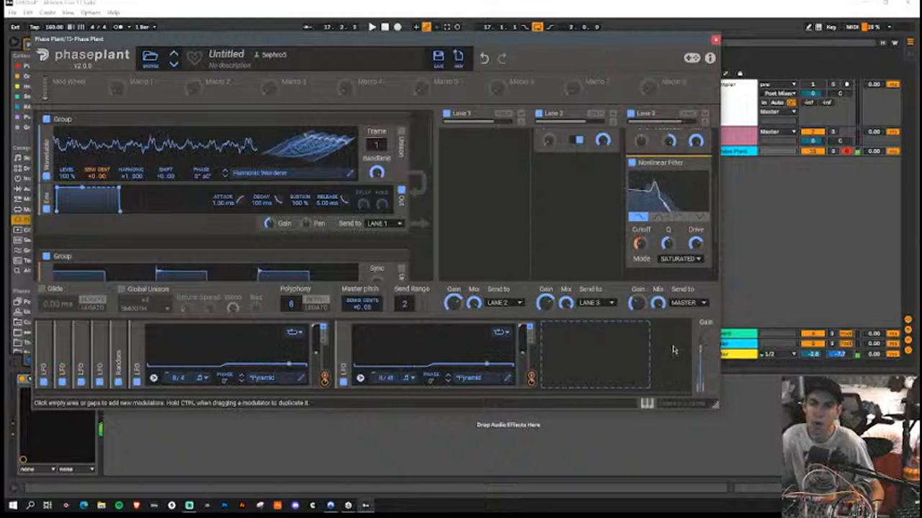
{"action": "scroll", "coordinate": [658, 246], "scroll_direction": "down", "scroll_amount": 2}
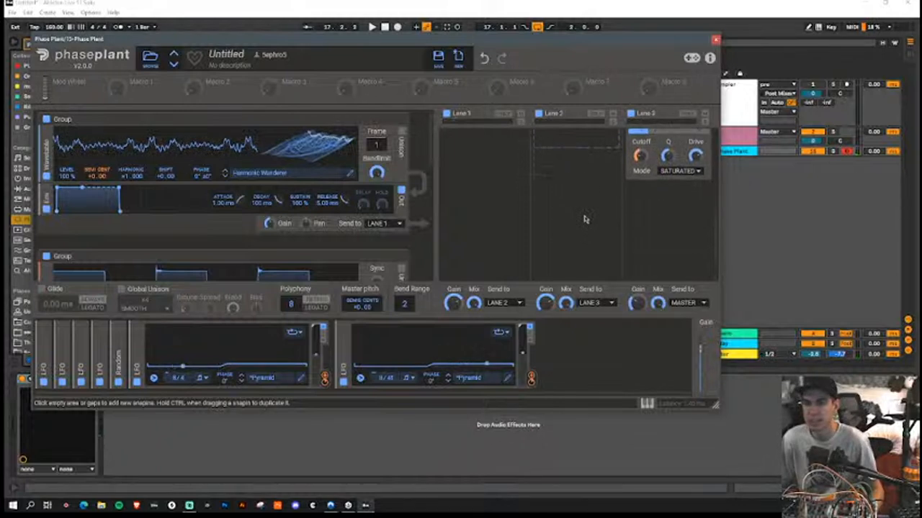
{"action": "left_click", "coordinate": [657, 201]}
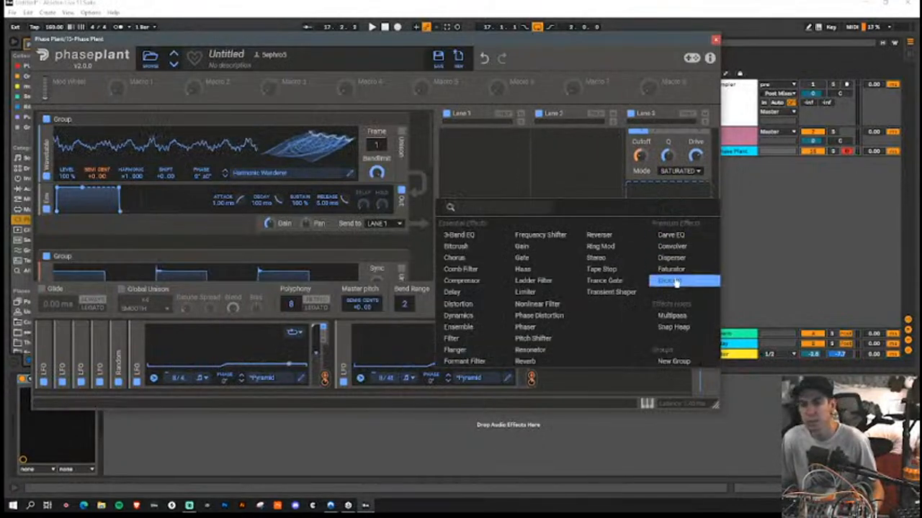
{"action": "left_click", "coordinate": [674, 317]}
{"action": "left_click", "coordinate": [706, 191]}
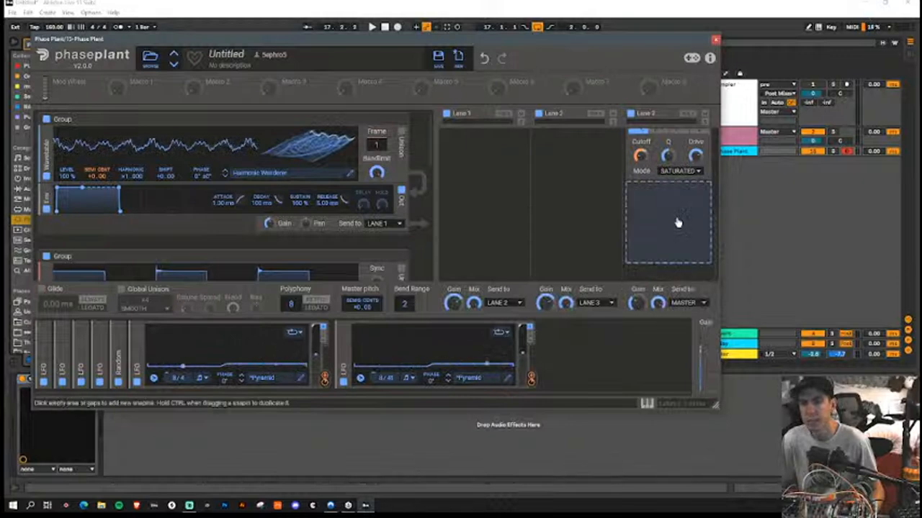
Step: Add a Snap Heap after the Nonlinear Filter in Lane 3 and open its editor
{"action": "left_click", "coordinate": [677, 223]}
{"action": "left_click", "coordinate": [688, 347]}
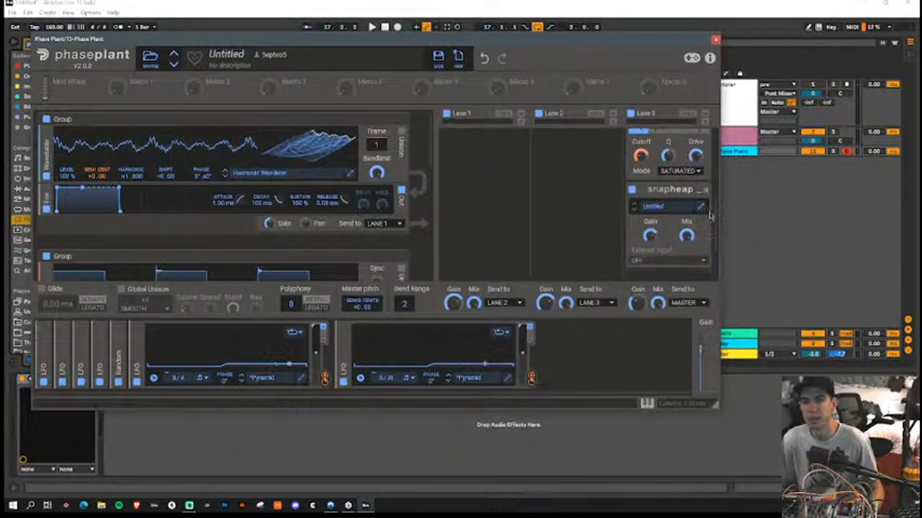
{"action": "left_click", "coordinate": [700, 206]}
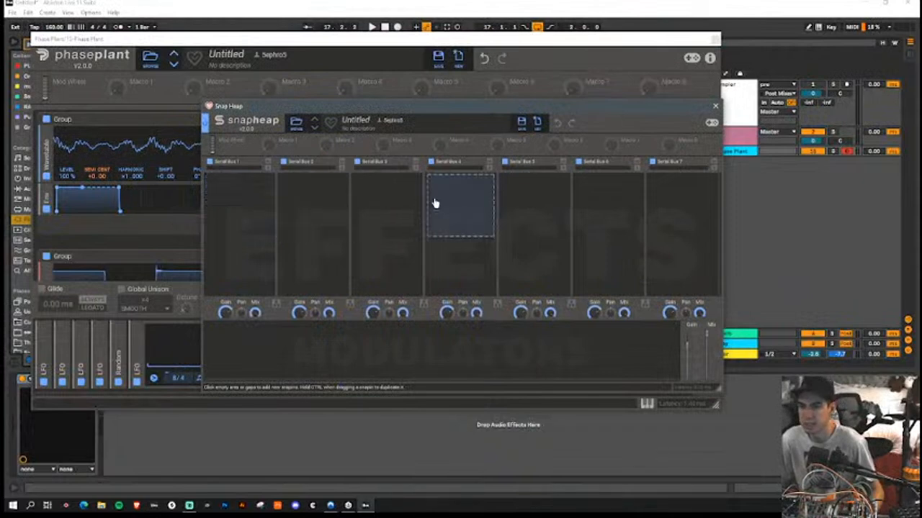
Step: Add a Delay to Snap Heap's Serial Bus 1 and set its time to 70.5 ms
{"action": "left_click", "coordinate": [235, 190]}
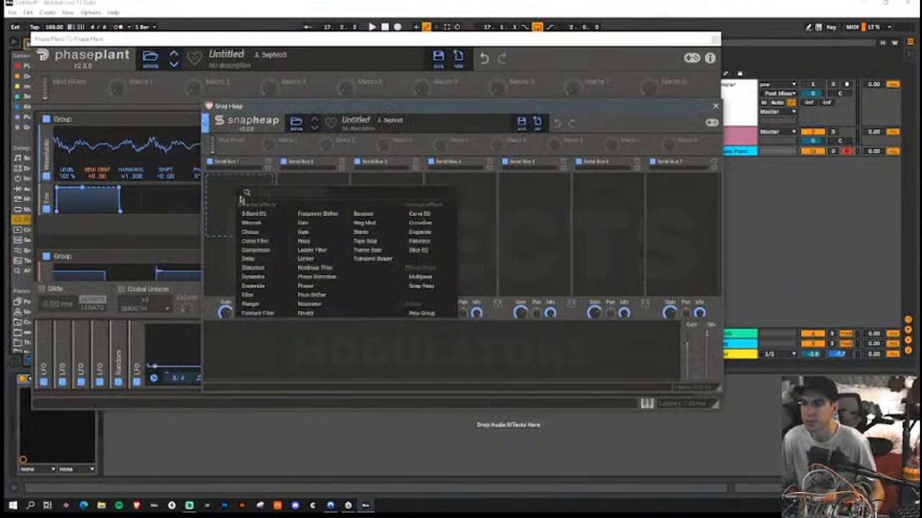
{"action": "left_click", "coordinate": [262, 256]}
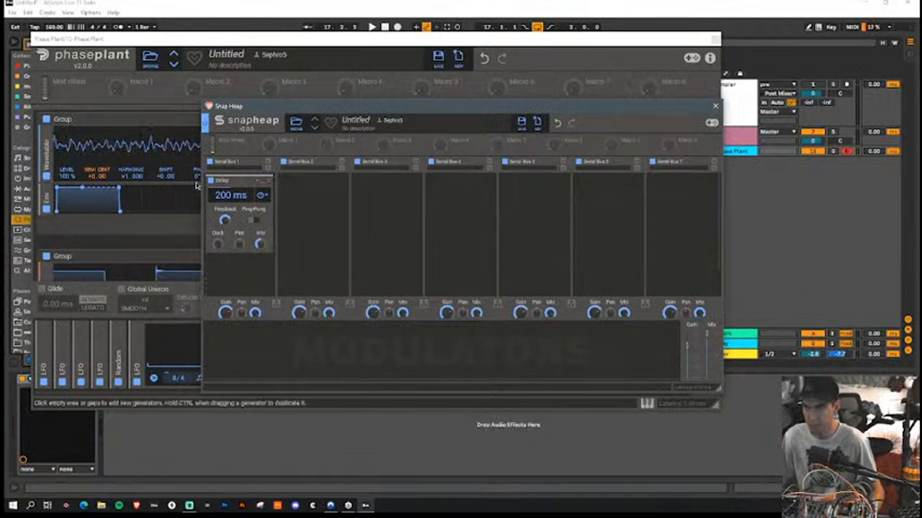
{"action": "left_click_drag", "start_coordinate": [230, 195], "coordinate": [226, 203]}
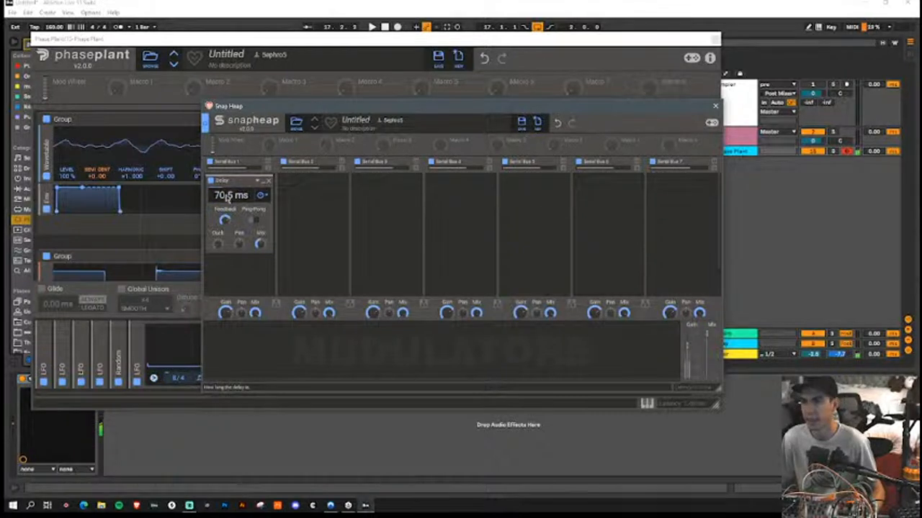
Step: Add a Random modulator in Snap Heap, lower its Chaos to about 18% and raise its rate
{"action": "left_click", "coordinate": [262, 358]}
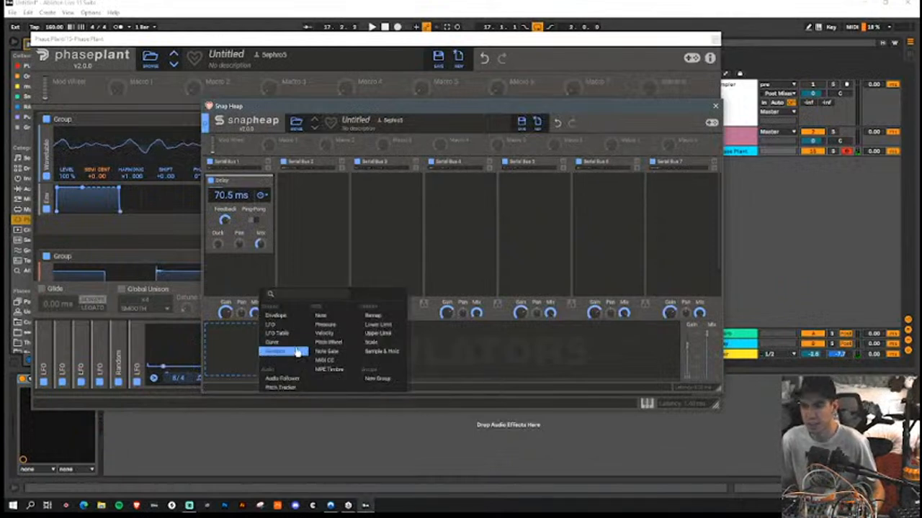
{"action": "left_click", "coordinate": [288, 351]}
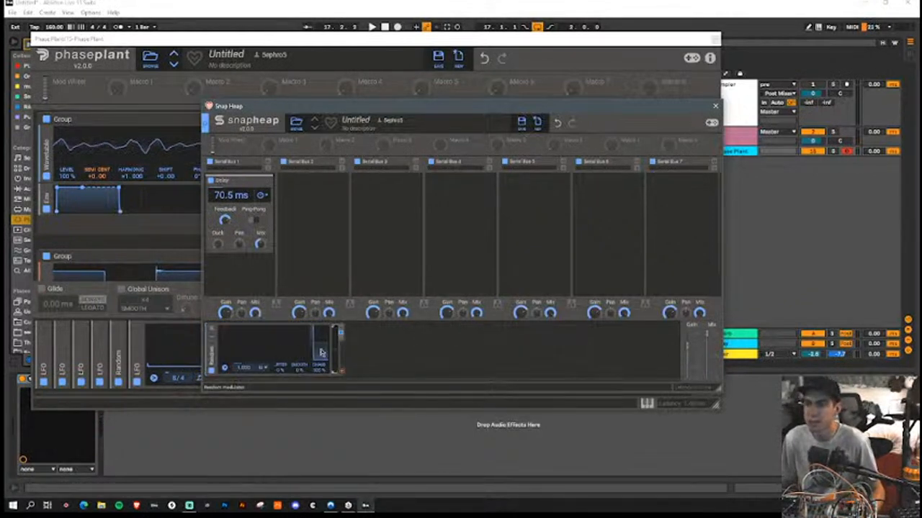
{"action": "left_click_drag", "start_coordinate": [319, 368], "coordinate": [319, 415]}
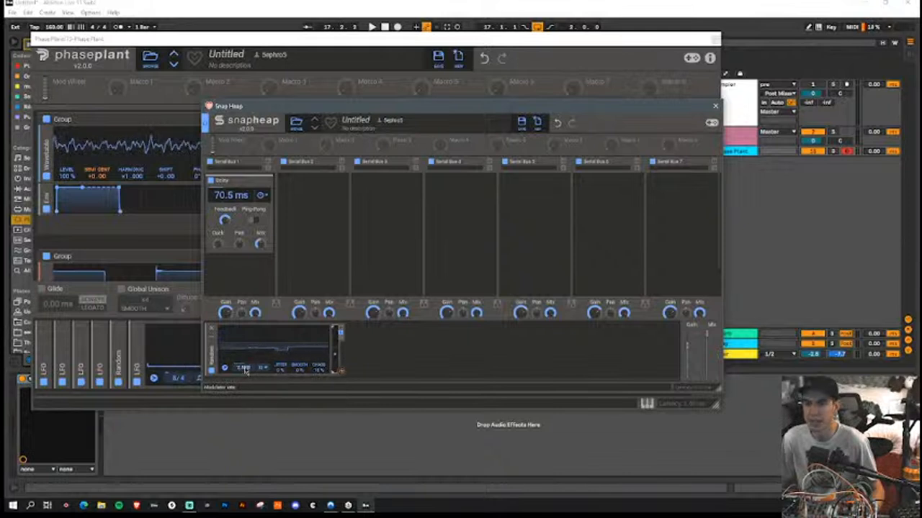
Step: Add an LFO in Snap Heap that stays at zero, curves up steeply just before mid-cycle and holds at 100%
{"action": "left_click", "coordinate": [382, 346]}
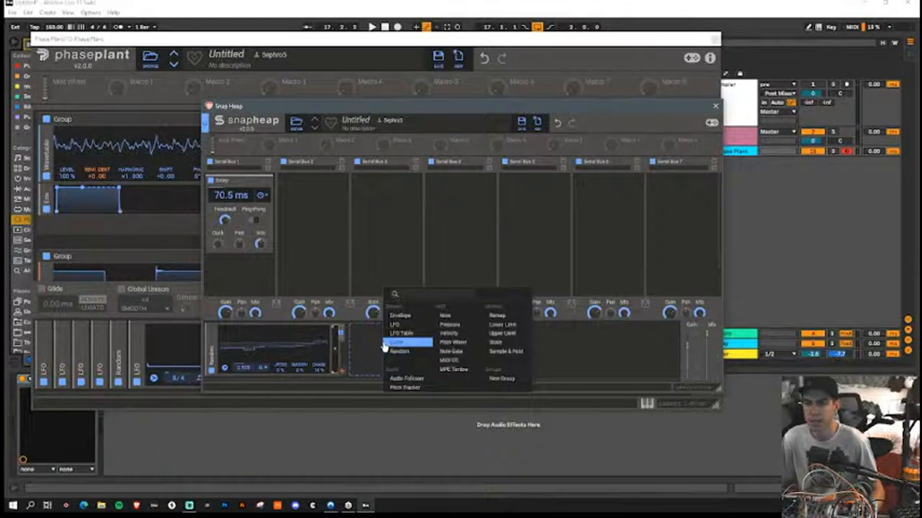
{"action": "left_click", "coordinate": [414, 327]}
{"action": "left_click", "coordinate": [487, 368]}
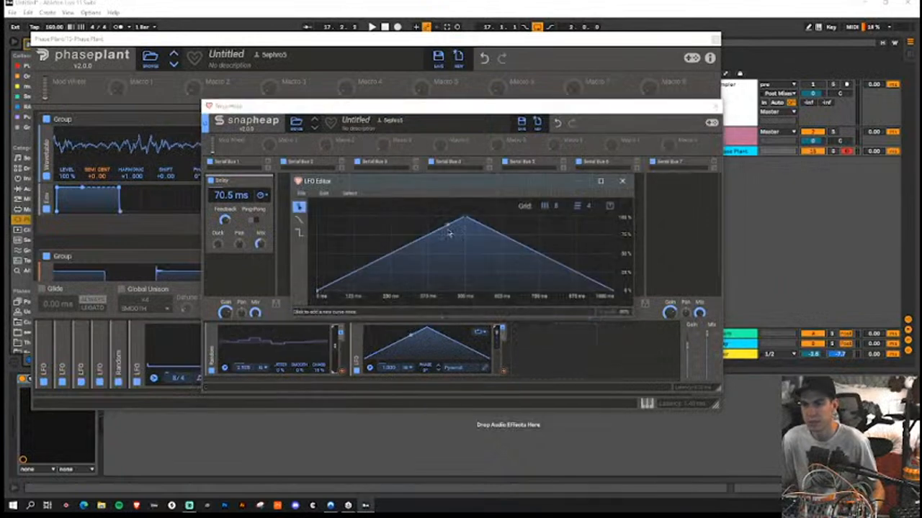
{"action": "left_click_drag", "start_coordinate": [434, 236], "coordinate": [448, 328]}
{"action": "left_click_drag", "start_coordinate": [573, 274], "coordinate": [569, 218]}
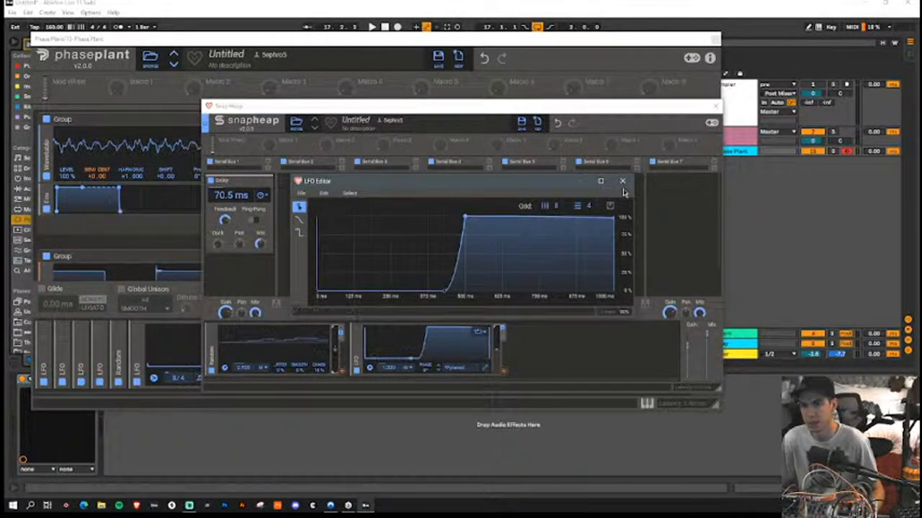
{"action": "left_click", "coordinate": [622, 181]}
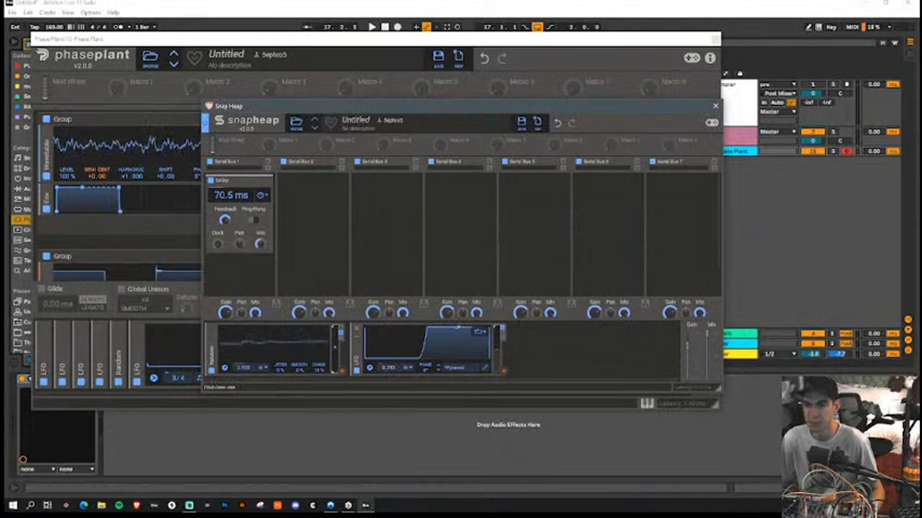
Step: Modulate the Snap Heap Random's rate with the LFO, setting the LFO to 0.170 Hz and the Random to 0.340 Hz
{"action": "left_click_drag", "start_coordinate": [502, 370], "coordinate": [246, 372]}
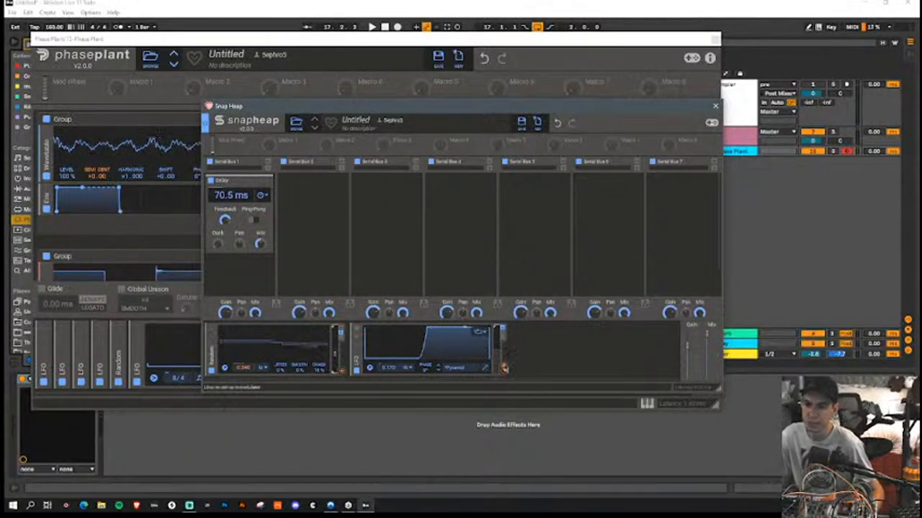
Step: Modulate the Snap Heap Delay's time with the LFO and Random, set it to 38.8 ms and turn on Ping-Pong
{"action": "left_click_drag", "start_coordinate": [504, 368], "coordinate": [232, 208]}
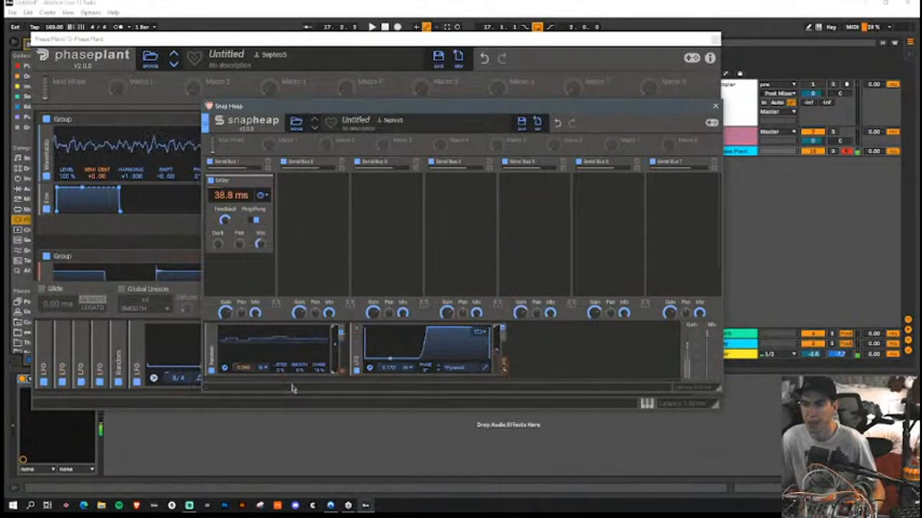
{"action": "left_click_drag", "start_coordinate": [343, 373], "coordinate": [232, 210]}
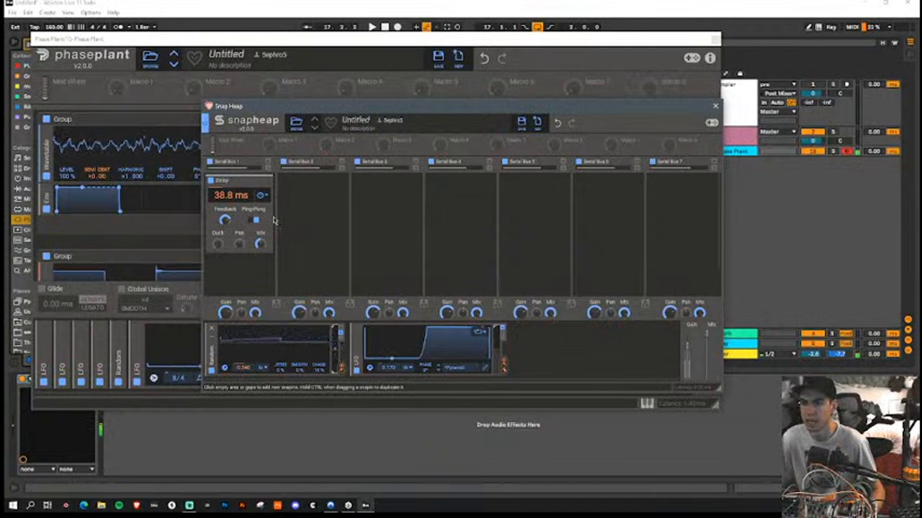
{"action": "left_click", "coordinate": [263, 268]}
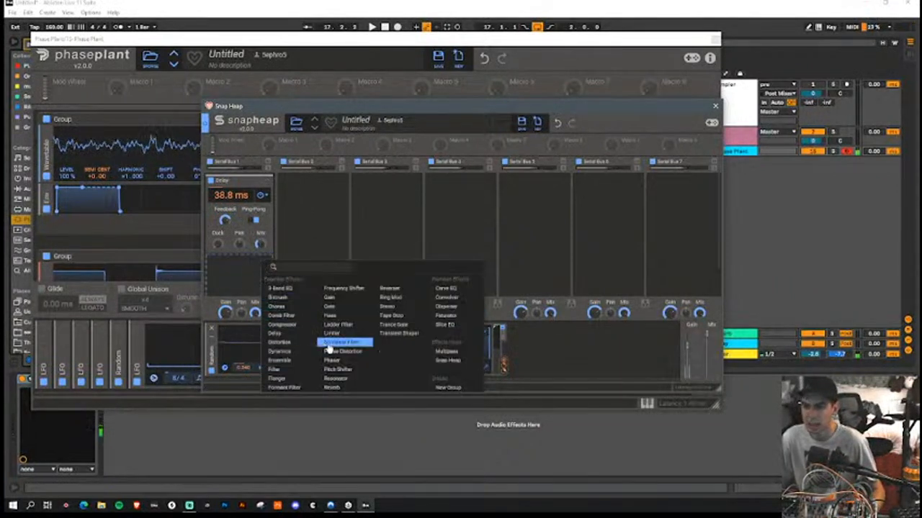
{"action": "left_click", "coordinate": [325, 202]}
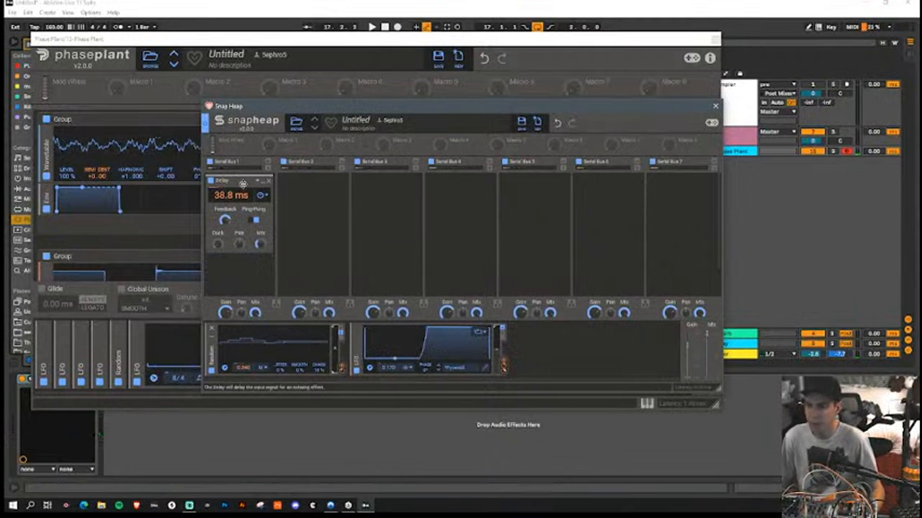
Step: Duplicate the Delay into buses 2 and 3 with times of 54.8 ms and 23.5 ms, and run the three buses in parallel
{"action": "mouse_move", "coordinate": [242, 182]}
{"action": "left_mouse_down"}
{"action": "mouse_move", "coordinate": [305, 191]}
{"action": "mouse_move", "coordinate": [378, 186]}
{"action": "left_mouse_up"}
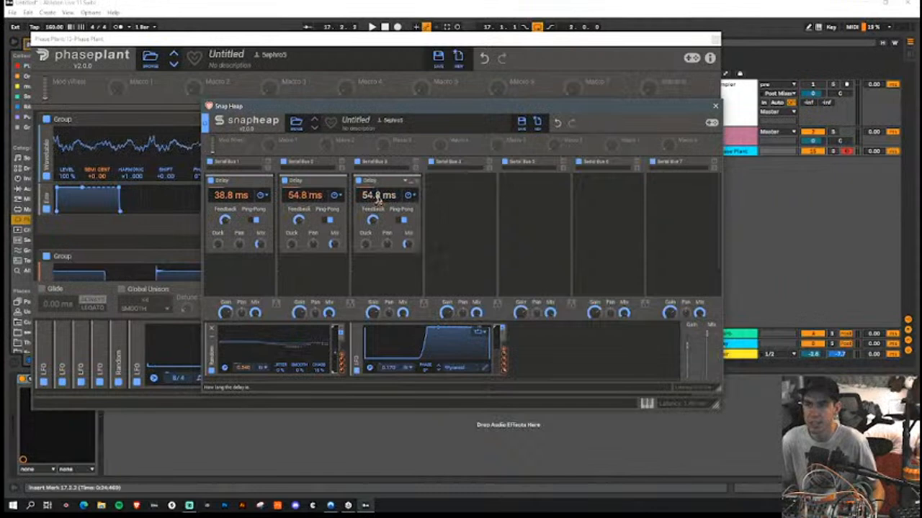
{"action": "left_click", "coordinate": [349, 305]}
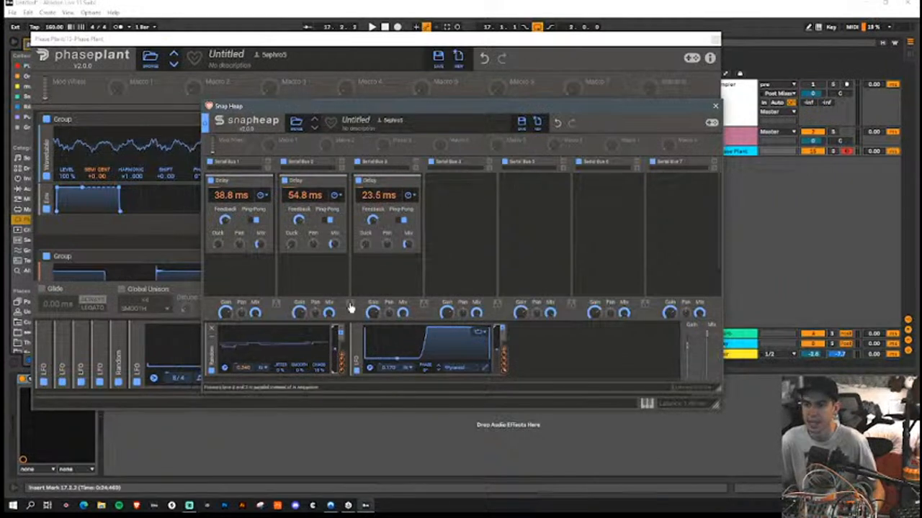
{"action": "left_click", "coordinate": [277, 304]}
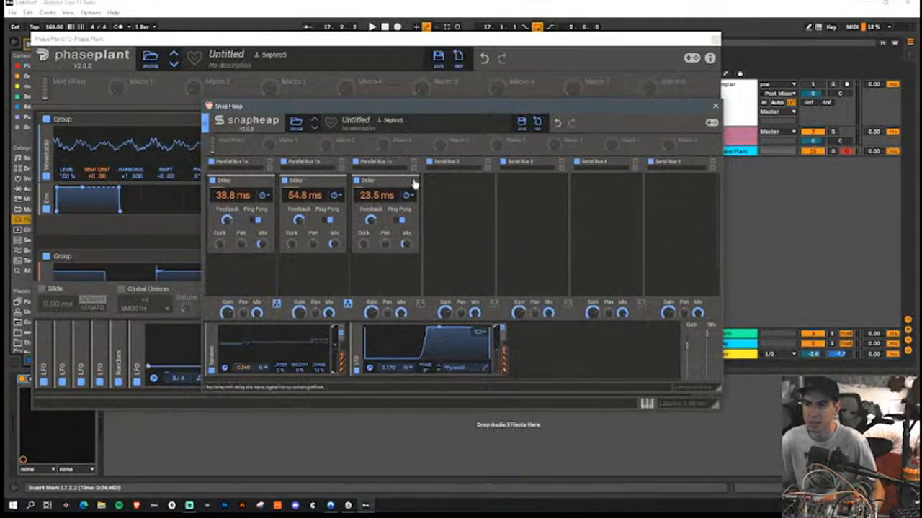
Step: Add a Nonlinear Filter in band-pass mode after the Delay in each parallel bus, offsetting their cutoffs
{"action": "left_click", "coordinate": [391, 261]}
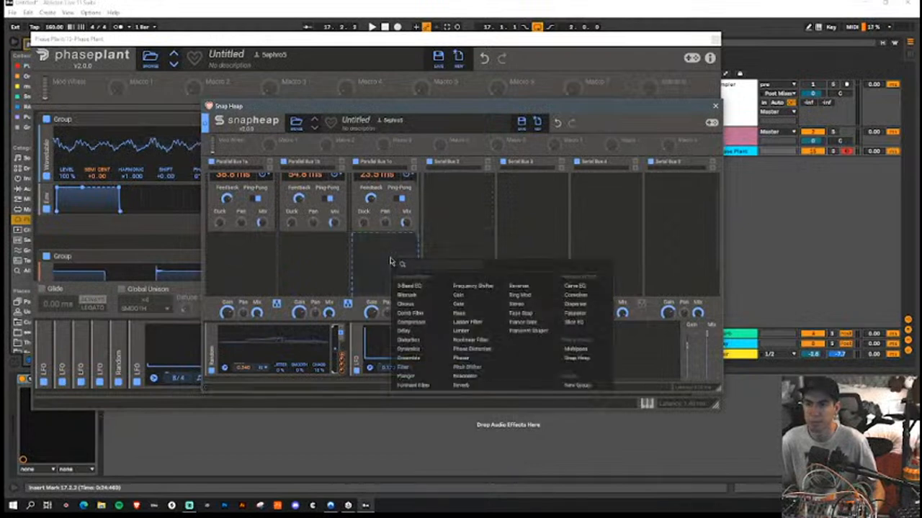
{"action": "left_click", "coordinate": [351, 263]}
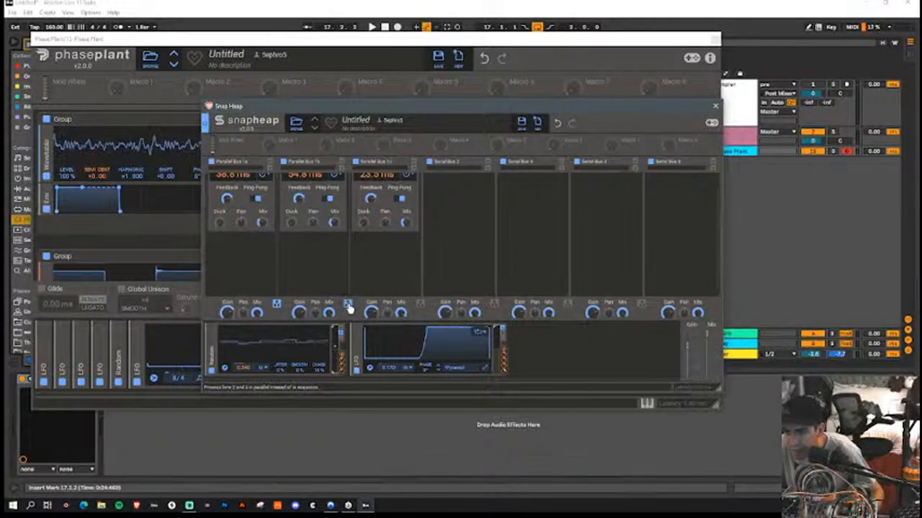
{"action": "left_click", "coordinate": [379, 249]}
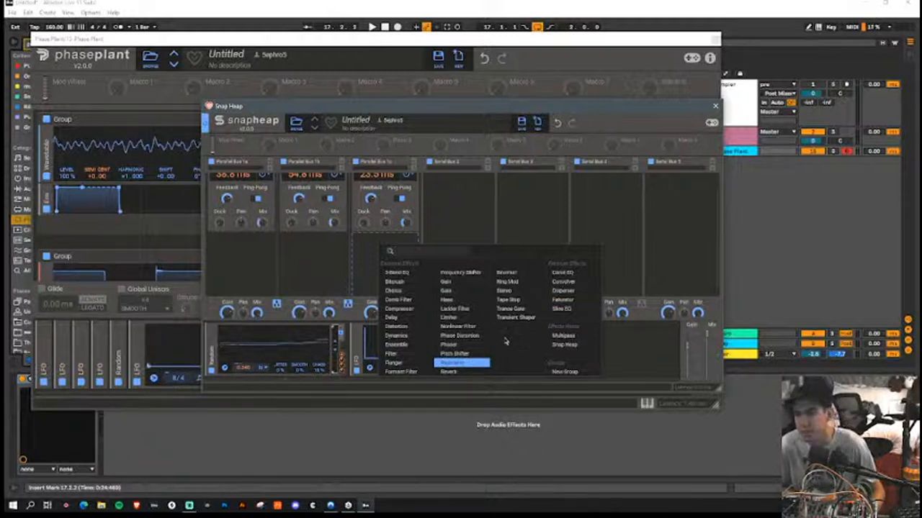
{"action": "left_click", "coordinate": [458, 326]}
{"action": "left_click", "coordinate": [323, 265]}
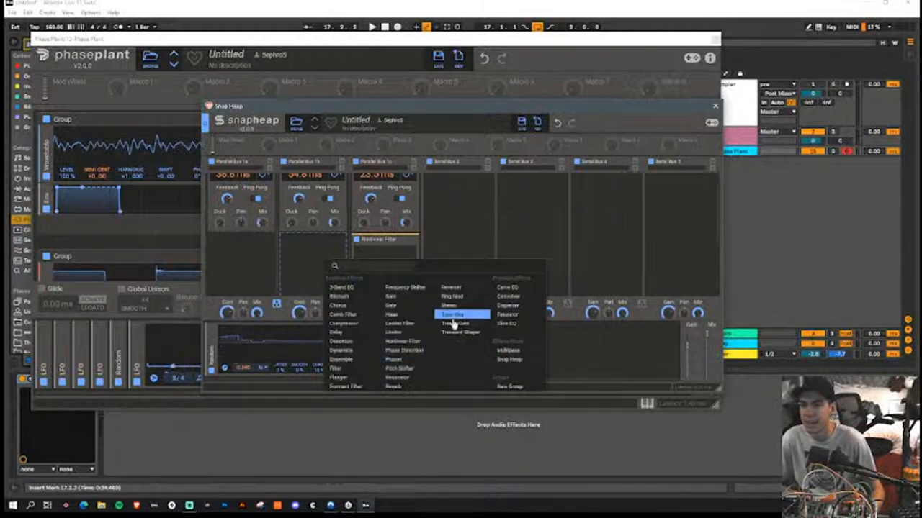
{"action": "left_click", "coordinate": [414, 341]}
{"action": "left_click", "coordinate": [242, 256]}
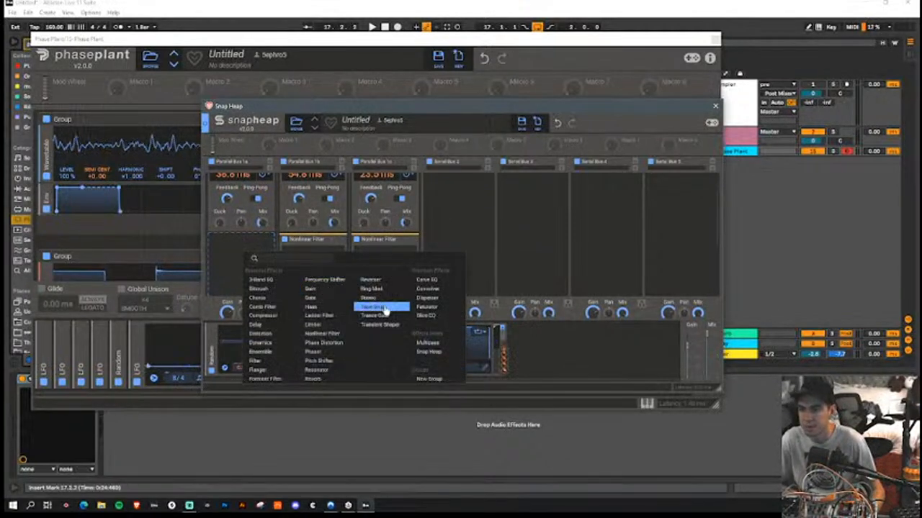
{"action": "left_click", "coordinate": [322, 333]}
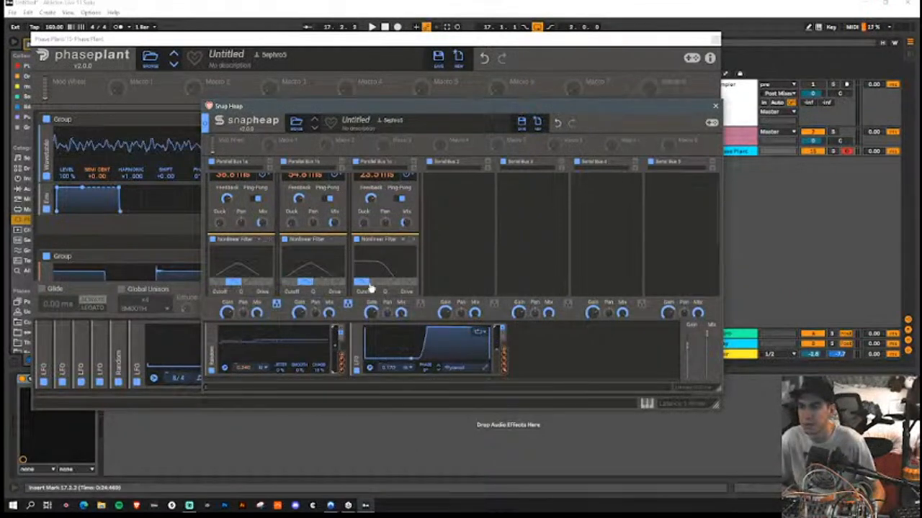
{"action": "scroll", "coordinate": [415, 261], "scroll_direction": "down", "scroll_amount": 1}
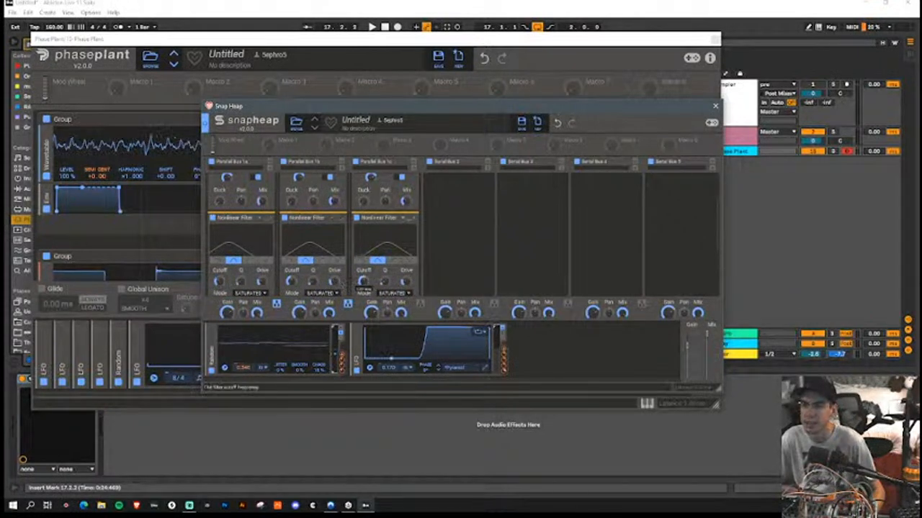
Step: Add another LFO in Snap Heap at 0.310 Hz, modulate all three Nonlinear Filter cutoffs with it and close Snap Heap
{"action": "left_click", "coordinate": [552, 358]}
{"action": "left_click", "coordinate": [565, 324]}
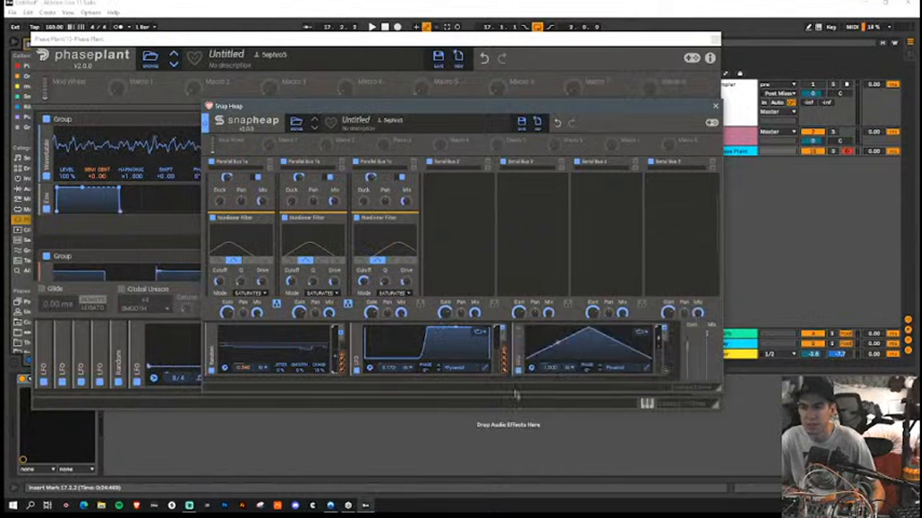
{"action": "left_click_drag", "start_coordinate": [574, 373], "coordinate": [363, 281]}
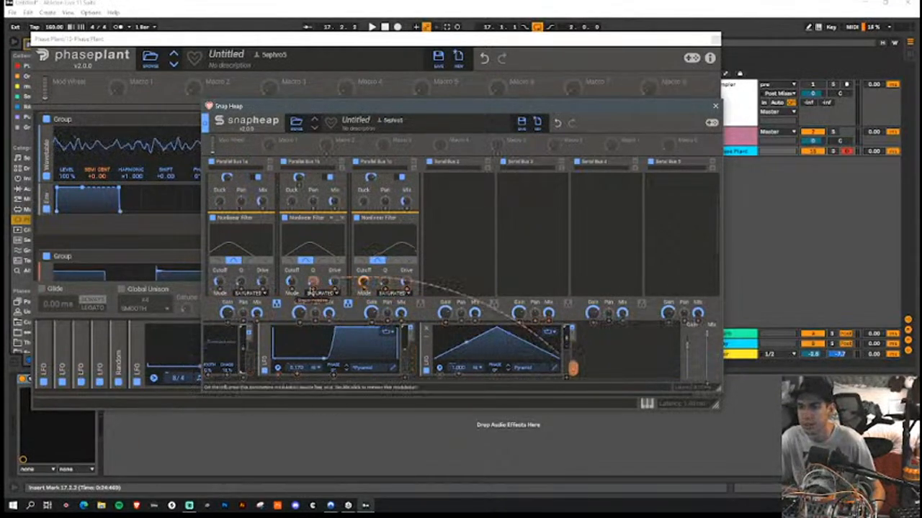
{"action": "left_click_drag", "start_coordinate": [291, 291], "coordinate": [291, 279]}
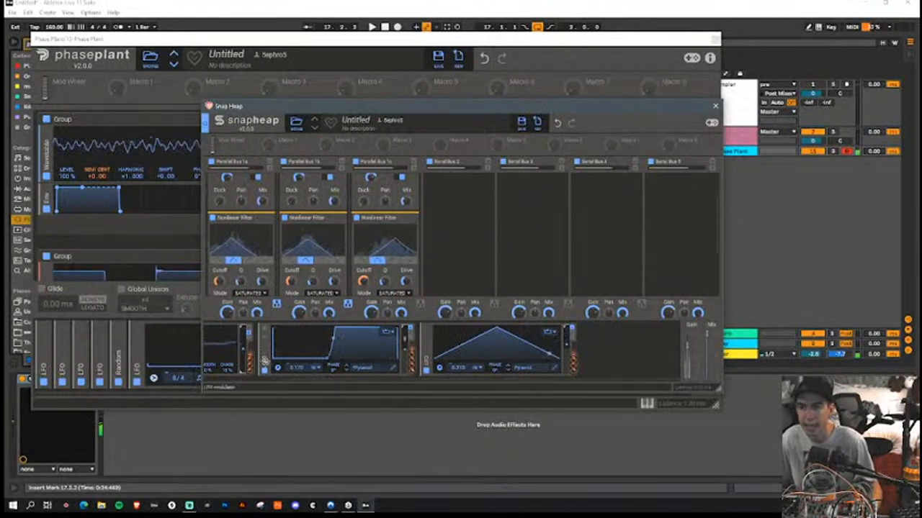
{"action": "left_click", "coordinate": [715, 106]}
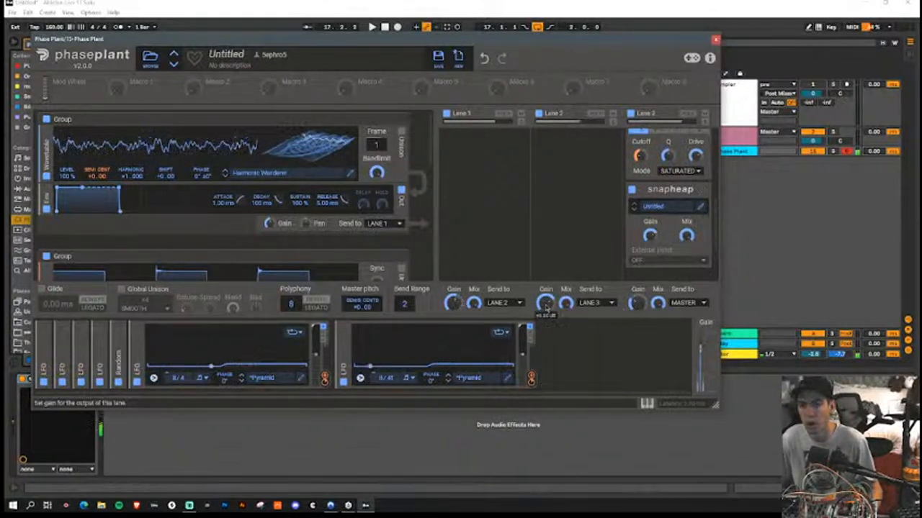
{"action": "left_click", "coordinate": [700, 212]}
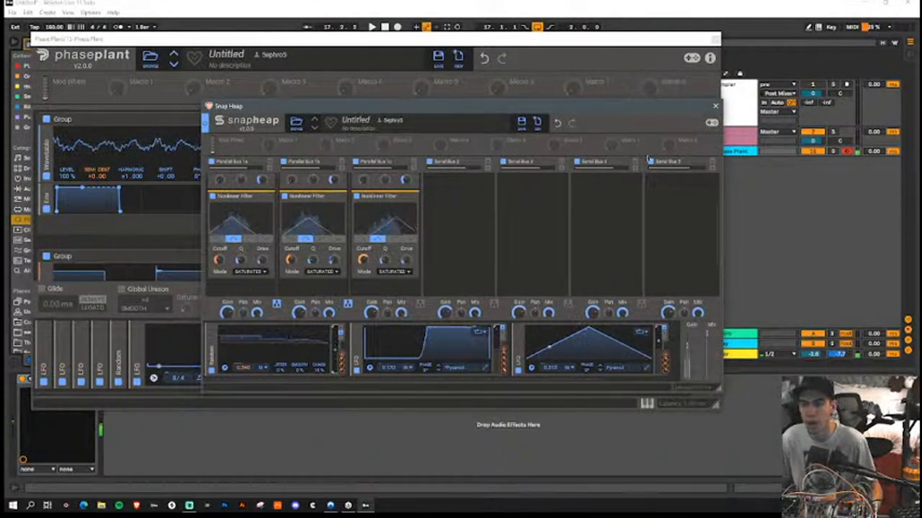
{"action": "left_click", "coordinate": [715, 106]}
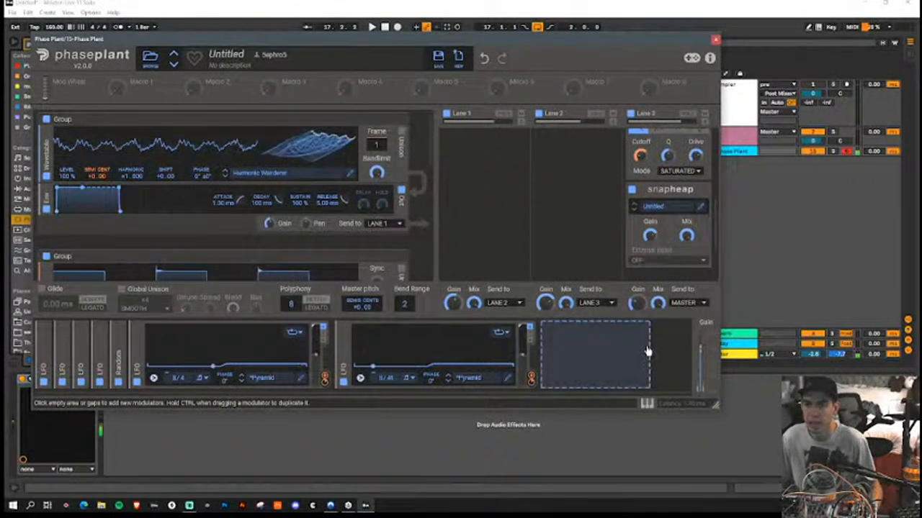
Step: Enable Smooth unison with five voices on the Harmonic Wanderer wavetable and check the generator groups below it
{"action": "left_click", "coordinate": [400, 133]}
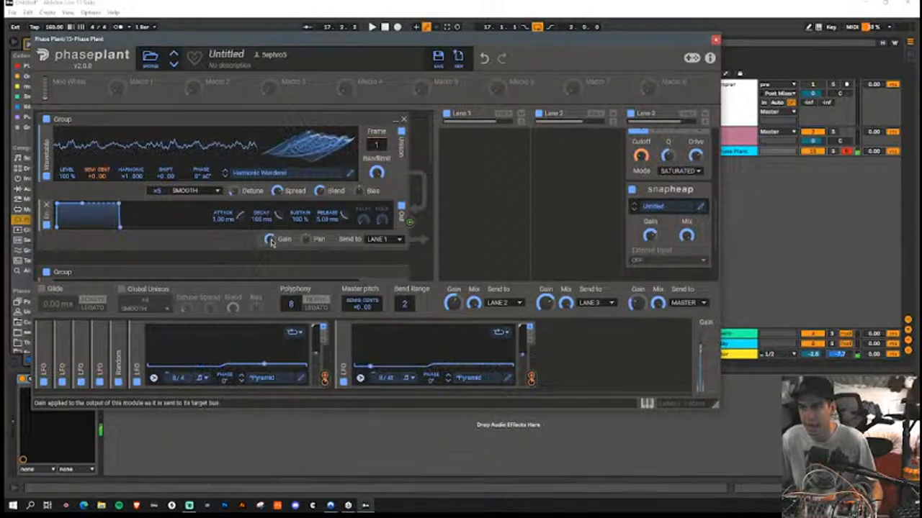
{"action": "scroll", "coordinate": [272, 245], "scroll_direction": "down", "scroll_amount": 2}
{"action": "scroll", "coordinate": [360, 229], "scroll_direction": "down", "scroll_amount": 2}
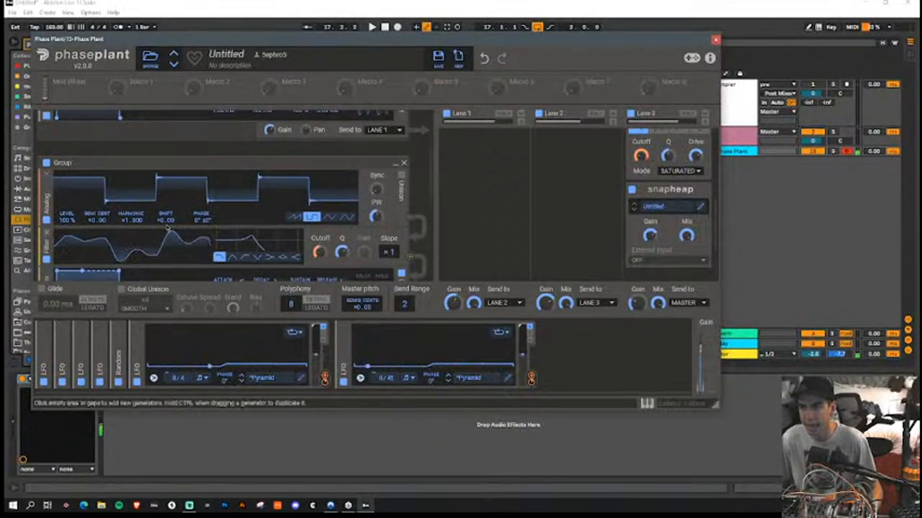
{"action": "scroll", "coordinate": [165, 216], "scroll_direction": "up", "scroll_amount": 3}
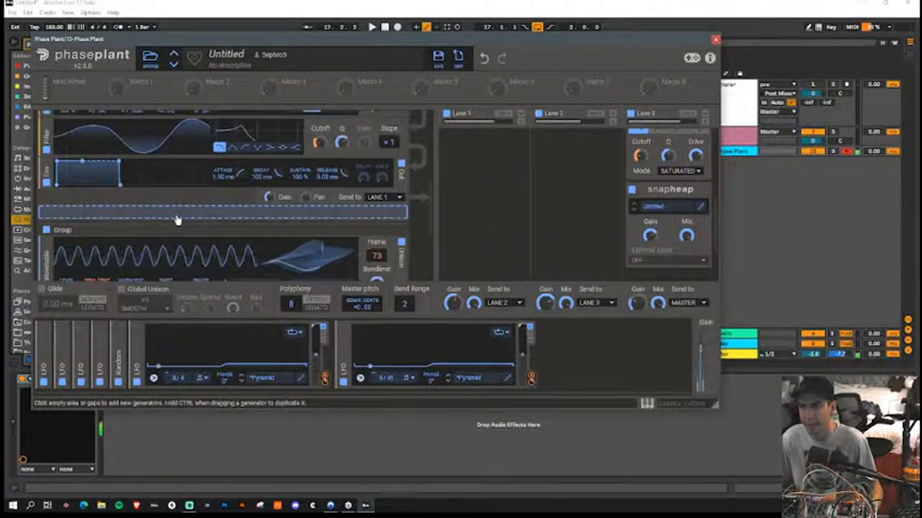
{"action": "scroll", "coordinate": [177, 220], "scroll_direction": "down", "scroll_amount": 4}
{"action": "scroll", "coordinate": [180, 216], "scroll_direction": "down", "scroll_amount": 2}
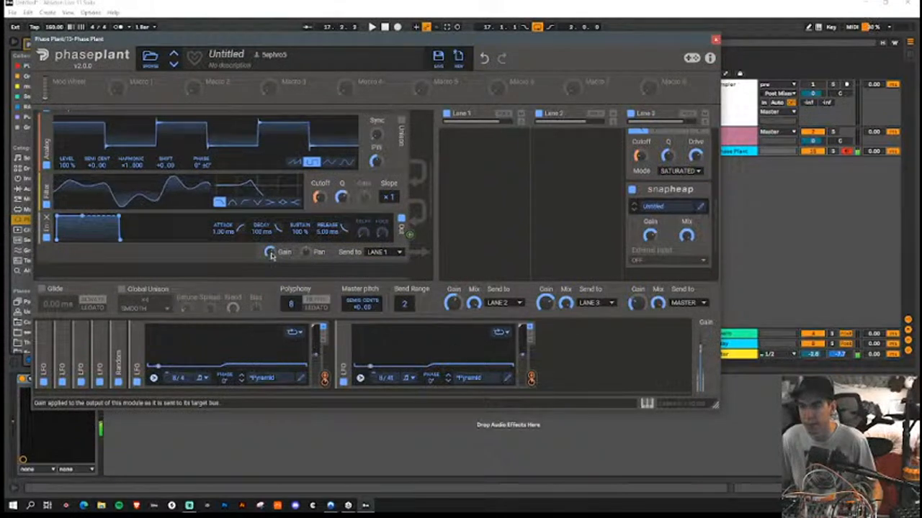
Step: Lower the Snap Heap Mix in Lane 3 and close the Phase Plant window
{"action": "scroll", "coordinate": [642, 226], "scroll_direction": "up", "scroll_amount": 3}
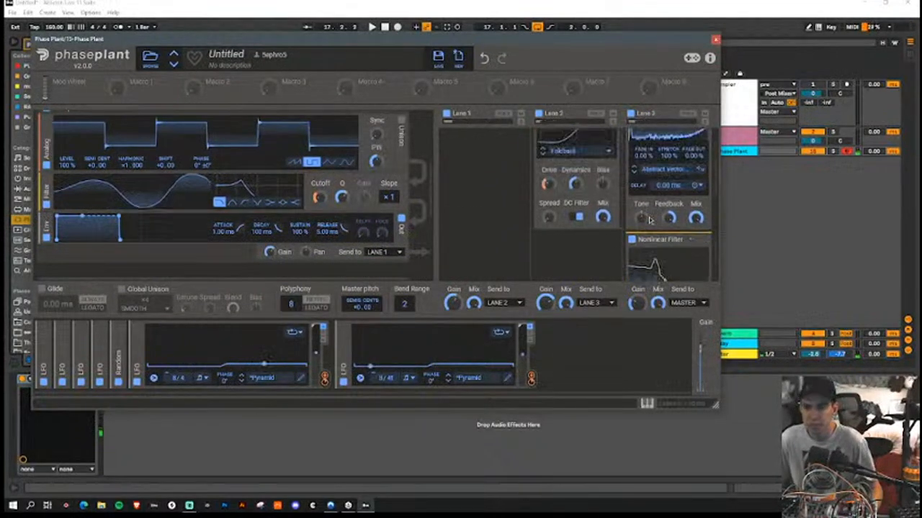
{"action": "scroll", "coordinate": [650, 221], "scroll_direction": "down", "scroll_amount": 4}
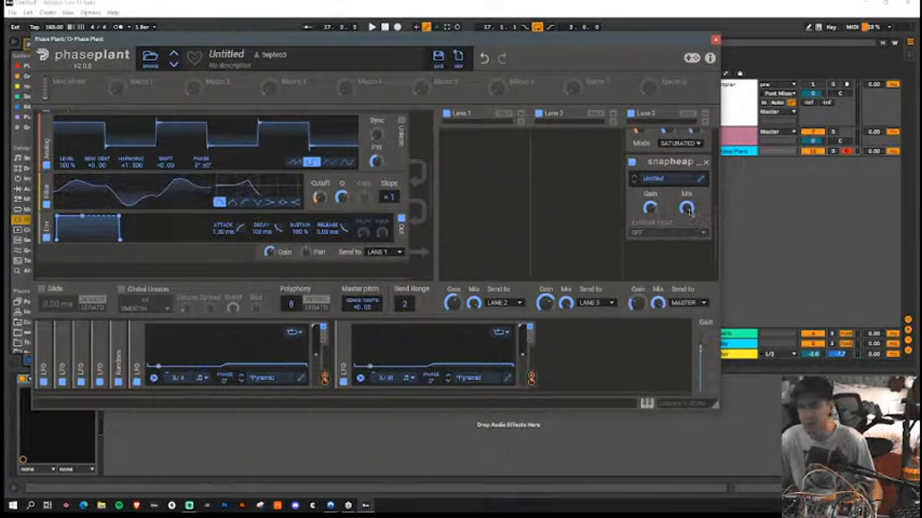
{"action": "left_click_drag", "start_coordinate": [687, 210], "coordinate": [688, 213]}
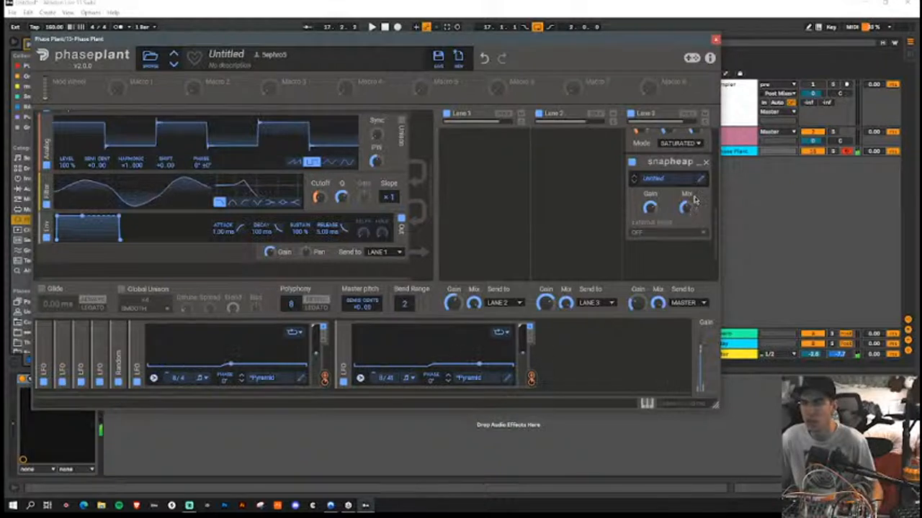
{"action": "scroll", "coordinate": [694, 200], "scroll_direction": "down", "scroll_amount": 1}
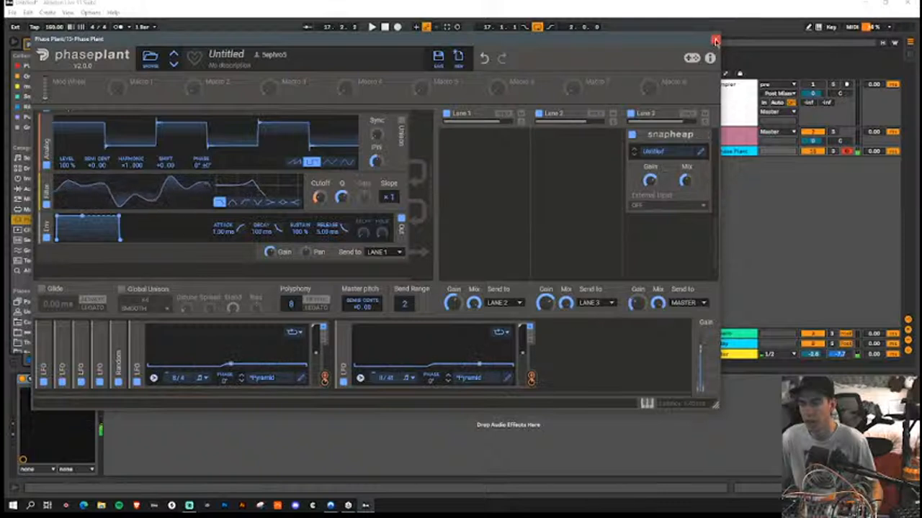
{"action": "left_click", "coordinate": [715, 40]}
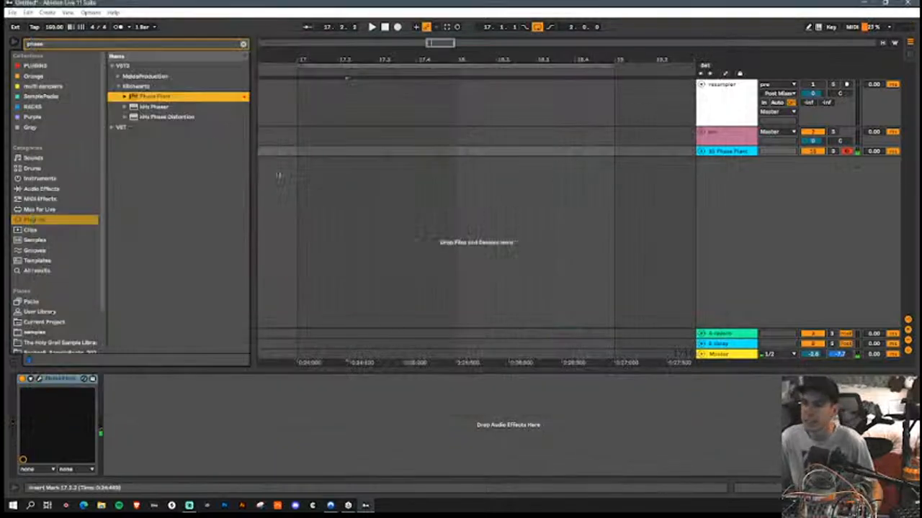
Step: Search the Ableton Live plug-ins for "valh" and load ValhallaVintageVerb after Phase Plant on its track
{"action": "left_click", "coordinate": [162, 44]}
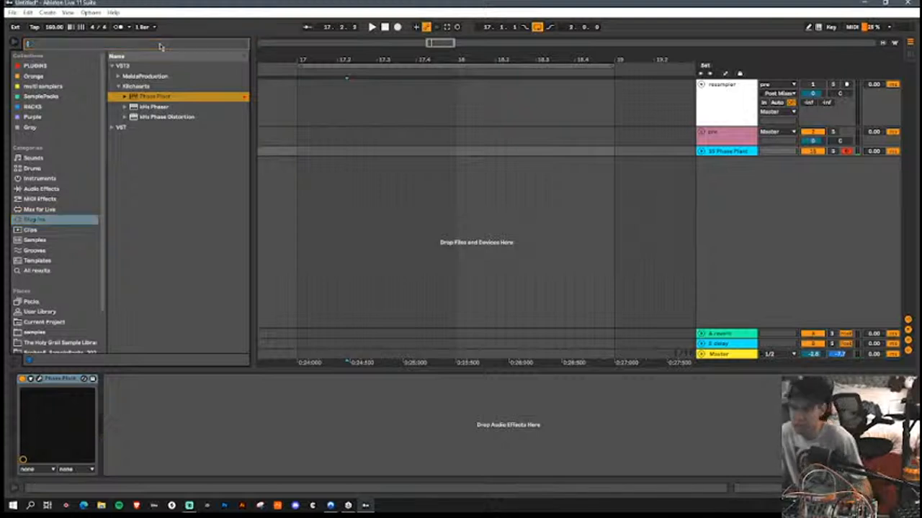
{"action": "key", "text": "BackSpace"}
{"action": "type", "text": "valh"}
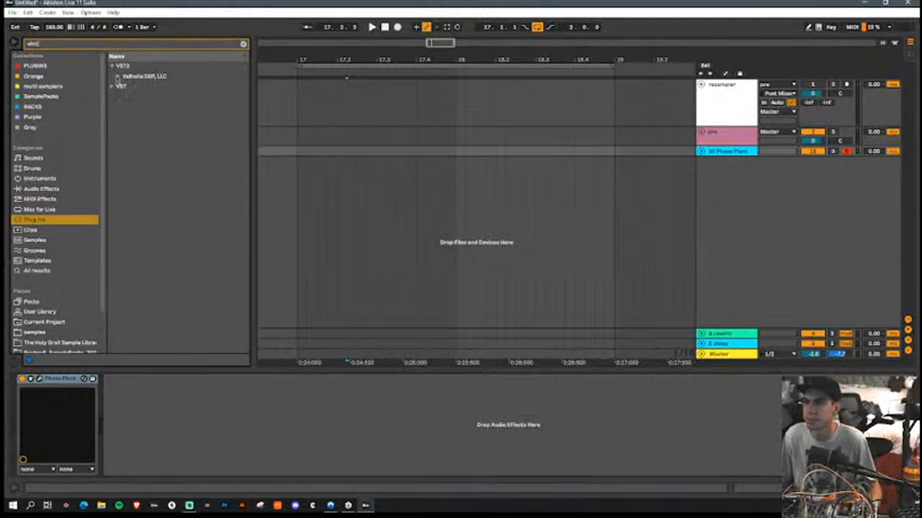
{"action": "left_click", "coordinate": [117, 76]}
{"action": "double_click", "coordinate": [137, 87]}
Step: Set the reverb's Mix to 37.2%, Size to 54.4%, Early diffusion to 66.8% and Late diffusion to 74.8%
{"action": "left_click_drag", "start_coordinate": [65, 126], "coordinate": [74, 150]}
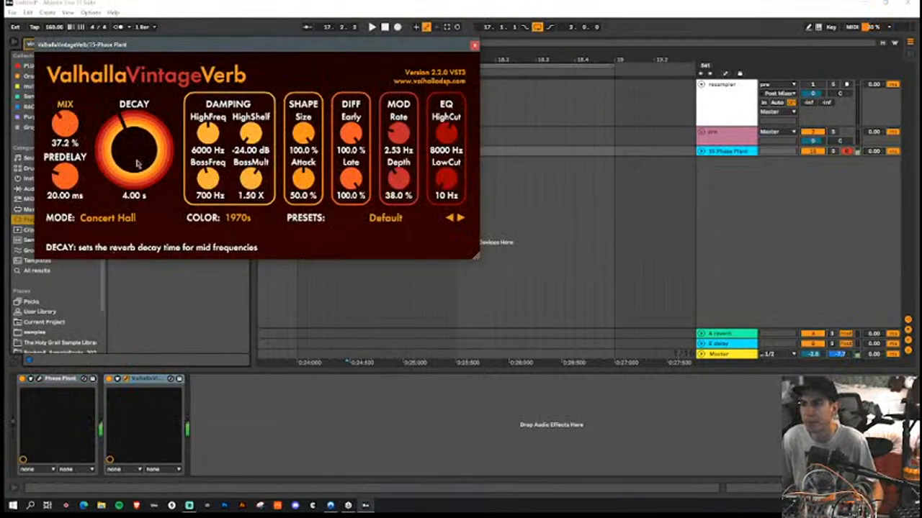
{"action": "left_click_drag", "start_coordinate": [350, 135], "coordinate": [352, 214]}
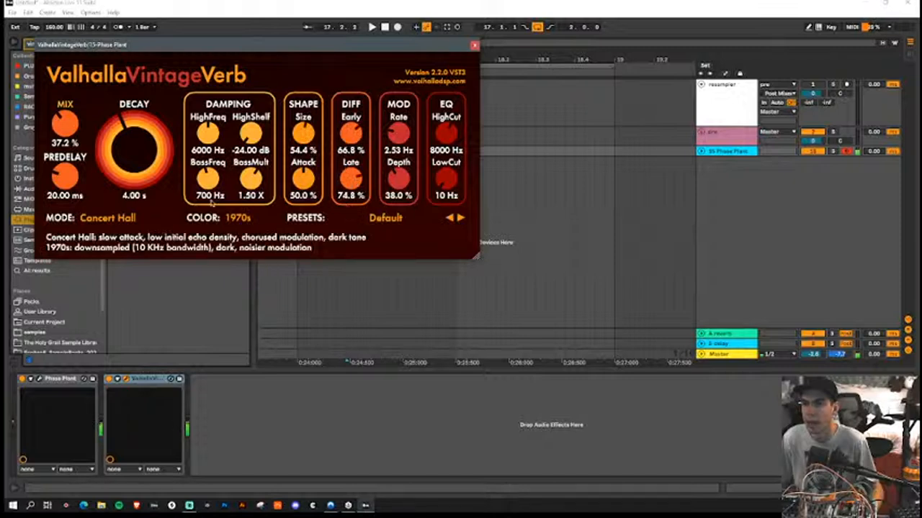
Step: Change the reverb's color to NOW and its mode to Sanctuary, and set the decay to 6.82 s
{"action": "left_click", "coordinate": [243, 224]}
{"action": "left_click", "coordinate": [247, 254]}
{"action": "left_click_drag", "start_coordinate": [143, 173], "coordinate": [145, 163]}
{"action": "left_click", "coordinate": [116, 218]}
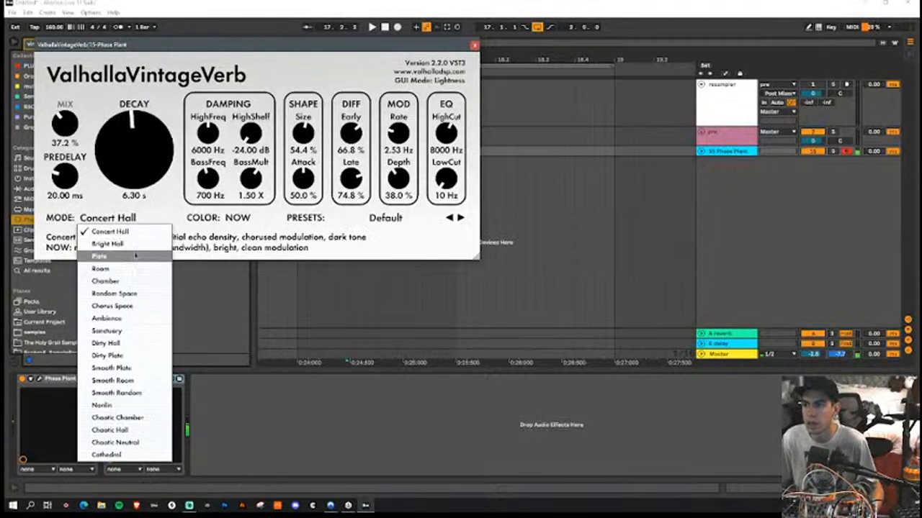
{"action": "left_click", "coordinate": [130, 330]}
{"action": "left_click_drag", "start_coordinate": [134, 182], "coordinate": [134, 176]}
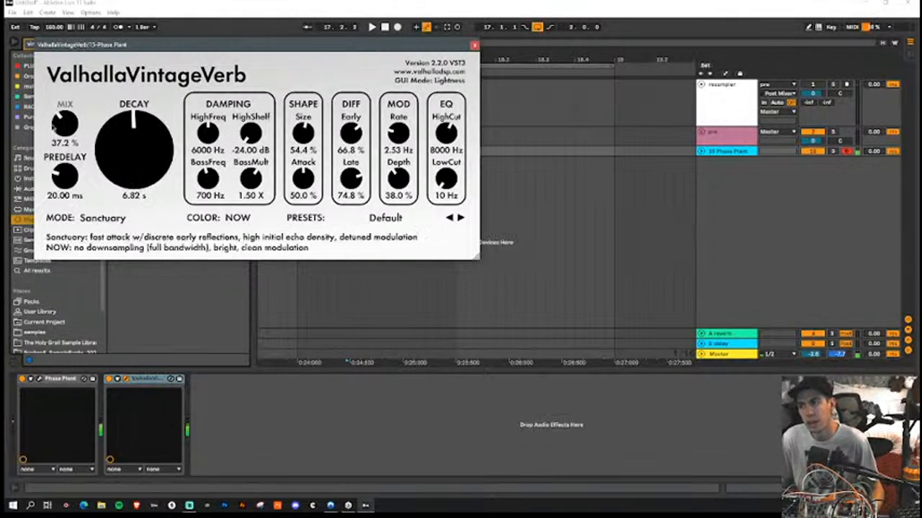
Step: Raise the reverb's Mix to 44.0% and close the ValhallaVintageVerb window
{"action": "double_click", "coordinate": [53, 124]}
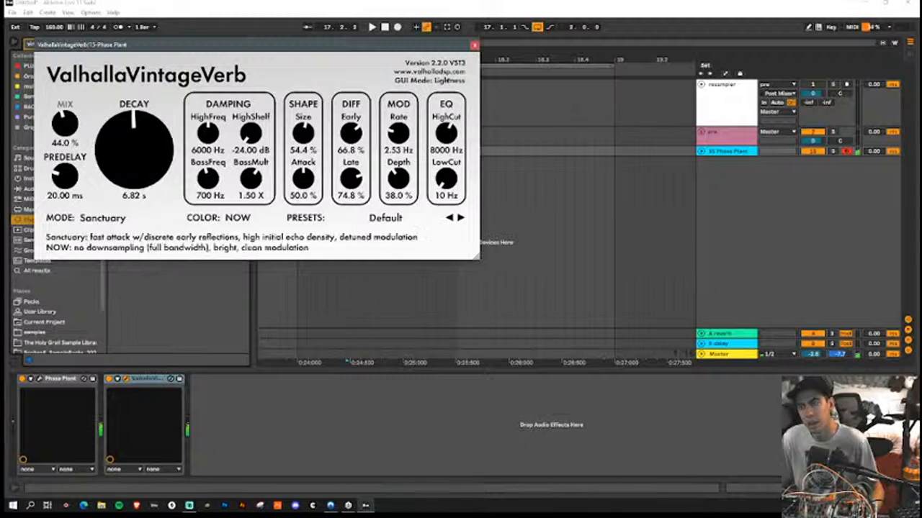
{"action": "left_click", "coordinate": [474, 46]}
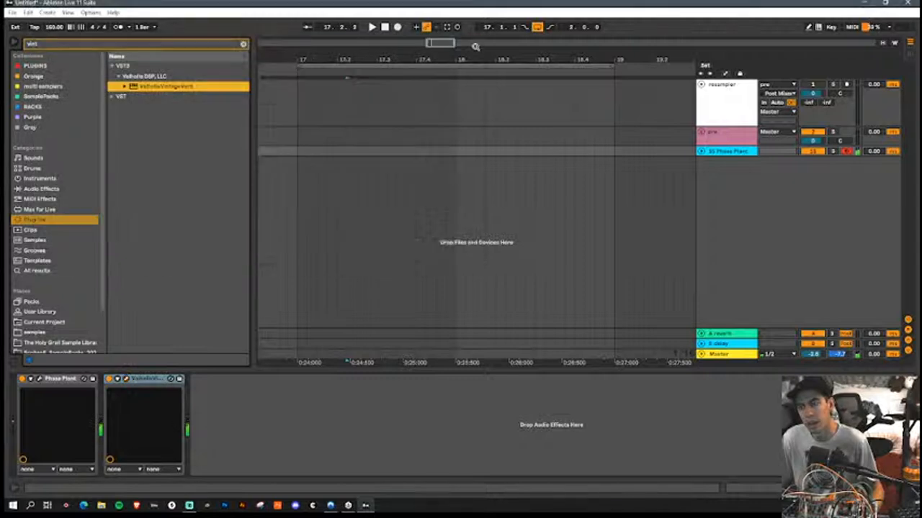
Step: Search the plug-ins for "jun" and insert Chorus JUN-6 between Phase Plant and ValhallaVintageVerb
{"action": "left_click", "coordinate": [182, 45]}
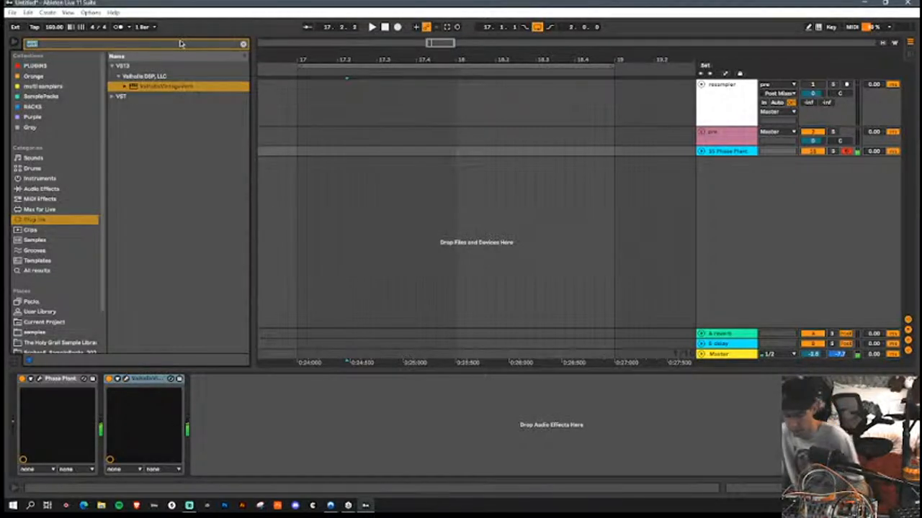
{"action": "type", "text": "jun"}
{"action": "left_click", "coordinate": [119, 76]}
{"action": "left_click_drag", "start_coordinate": [131, 87], "coordinate": [104, 432]}
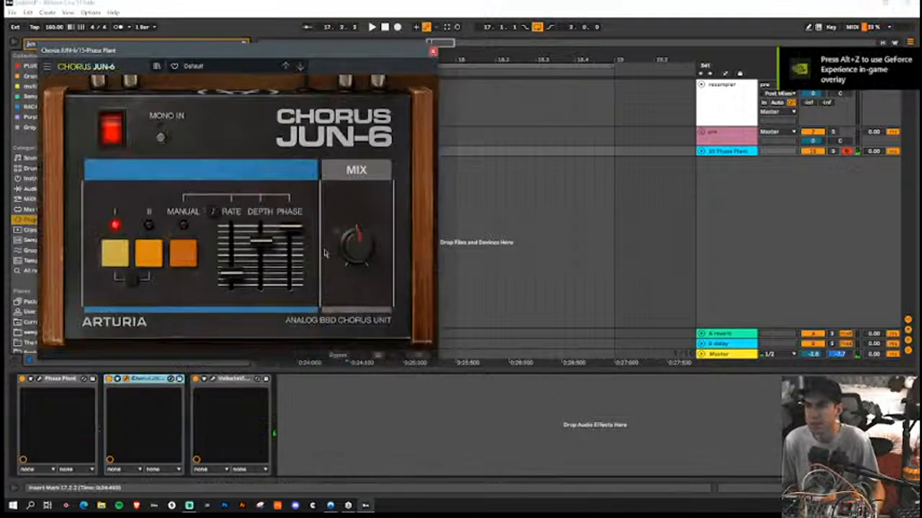
Step: Switch Chorus JUN-6 to Manual mode, raise its Rate to about mid-range, lower its Mix slightly and close it
{"action": "left_click", "coordinate": [183, 253]}
{"action": "left_click_drag", "start_coordinate": [232, 274], "coordinate": [252, 252]}
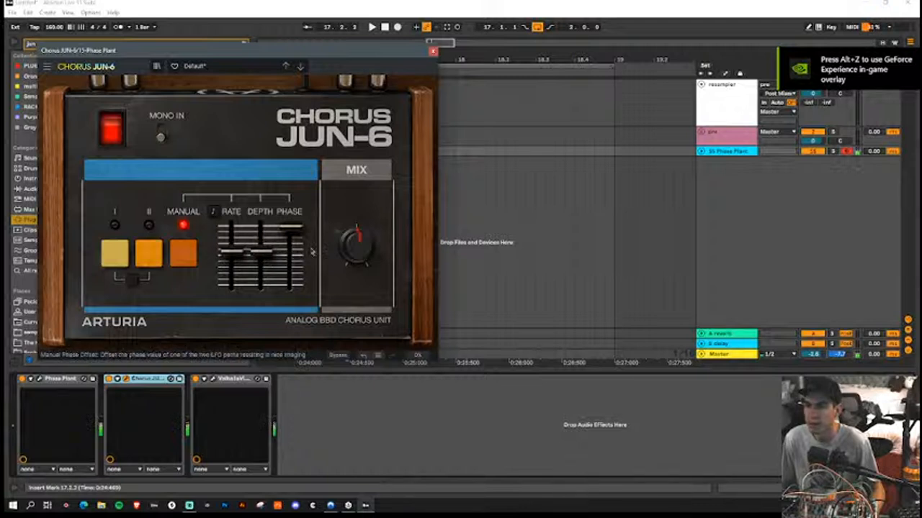
{"action": "left_click_drag", "start_coordinate": [357, 235], "coordinate": [357, 246]}
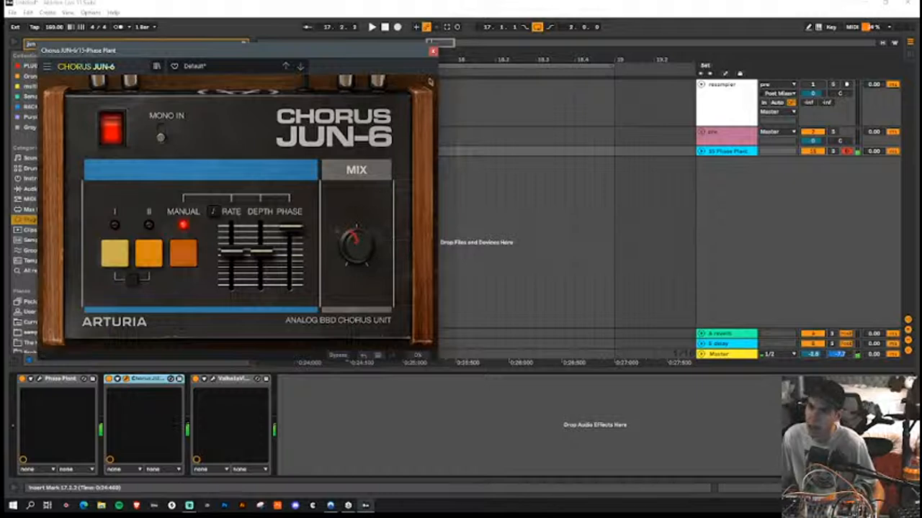
{"action": "left_click", "coordinate": [433, 52]}
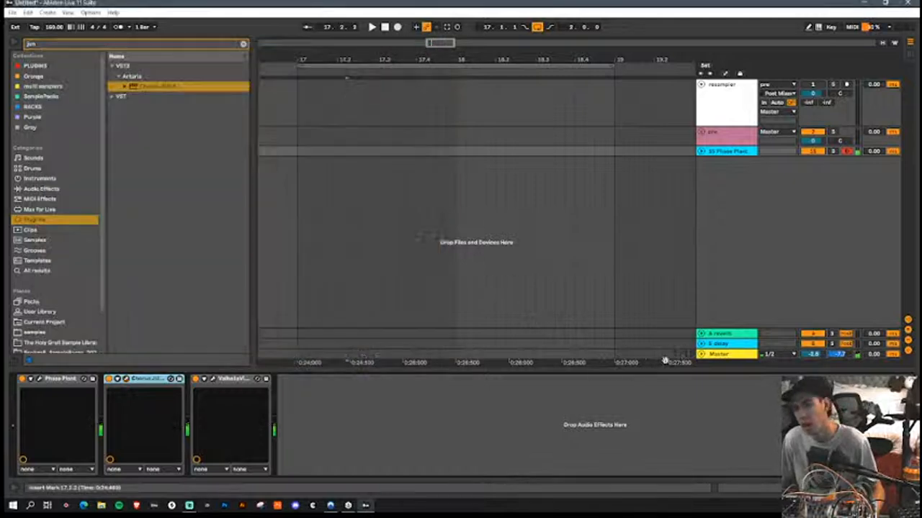
Step: Set ValhallaVintageVerb's Decay to 10.89 s, HighCut to 16100 Hz and Mix to 28.4%, and close it
{"action": "left_click", "coordinate": [207, 380]}
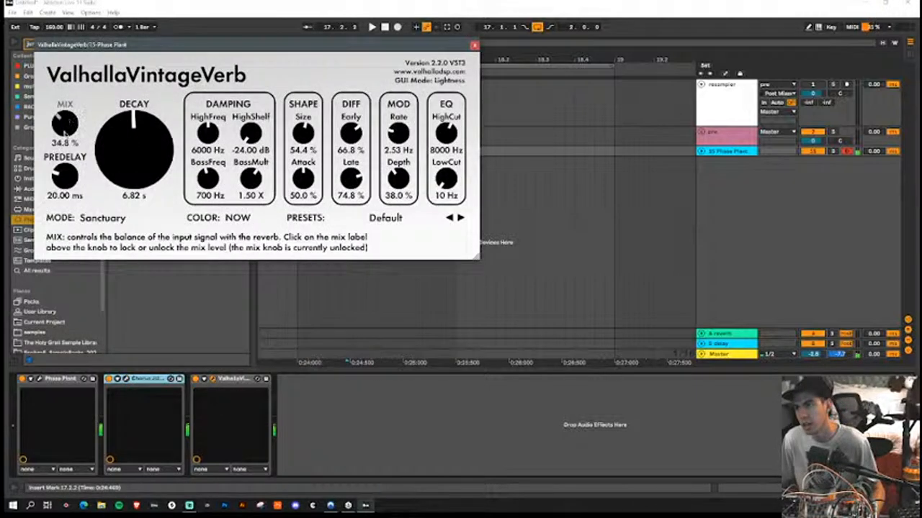
{"action": "scroll", "coordinate": [141, 177], "scroll_direction": "up", "scroll_amount": 3}
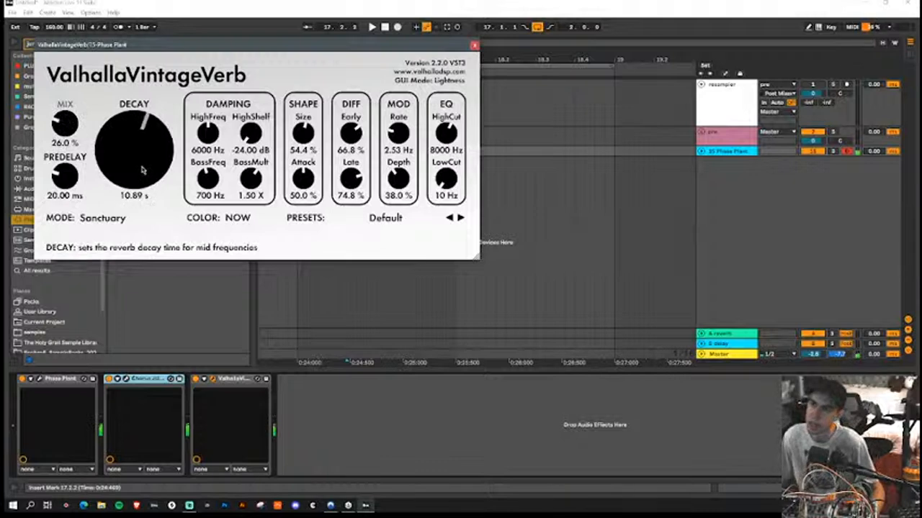
{"action": "scroll", "coordinate": [447, 133], "scroll_direction": "up", "scroll_amount": 5}
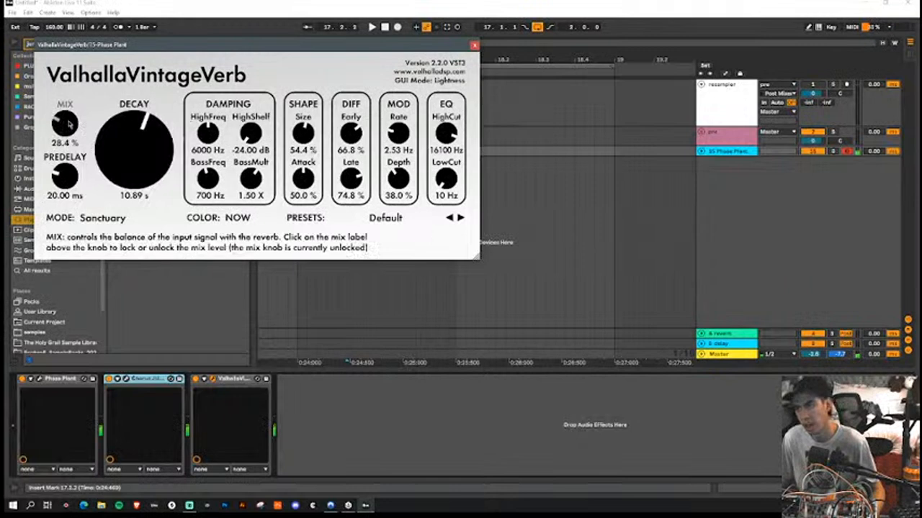
{"action": "scroll", "coordinate": [69, 124], "scroll_direction": "up", "scroll_amount": 1}
{"action": "left_click", "coordinate": [475, 46]}
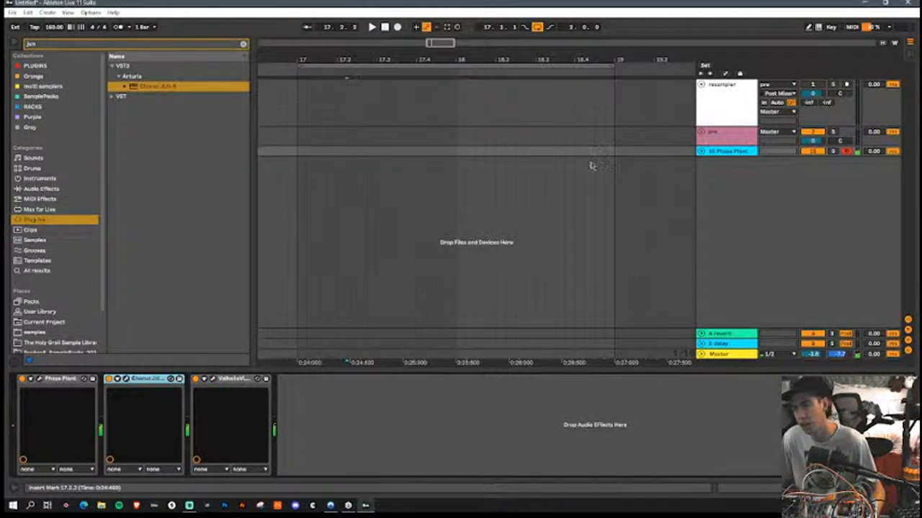
Step: Group Phase Plant, Chorus JUN-6 and ValhallaVintageVerb into an Instrument Rack and show its chain list
{"action": "left_click_drag", "start_coordinate": [639, 61], "coordinate": [349, 54]}
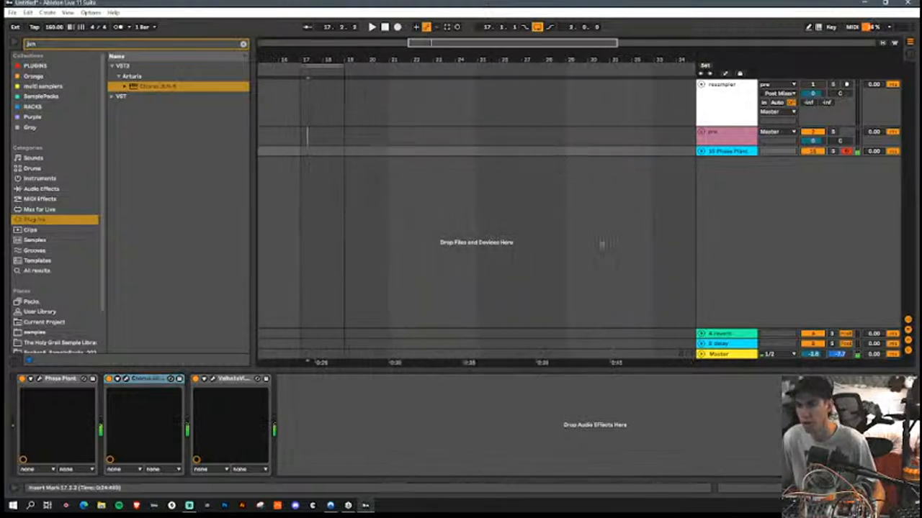
{"action": "left_click", "coordinate": [57, 380]}
{"action": "left_click", "coordinate": [236, 380], "text": "shift"}
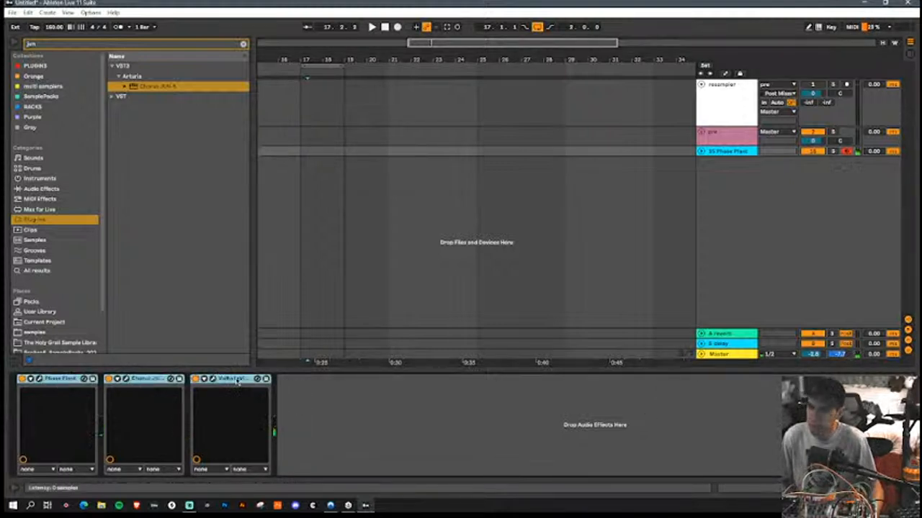
{"action": "key", "text": "ctrl+g"}
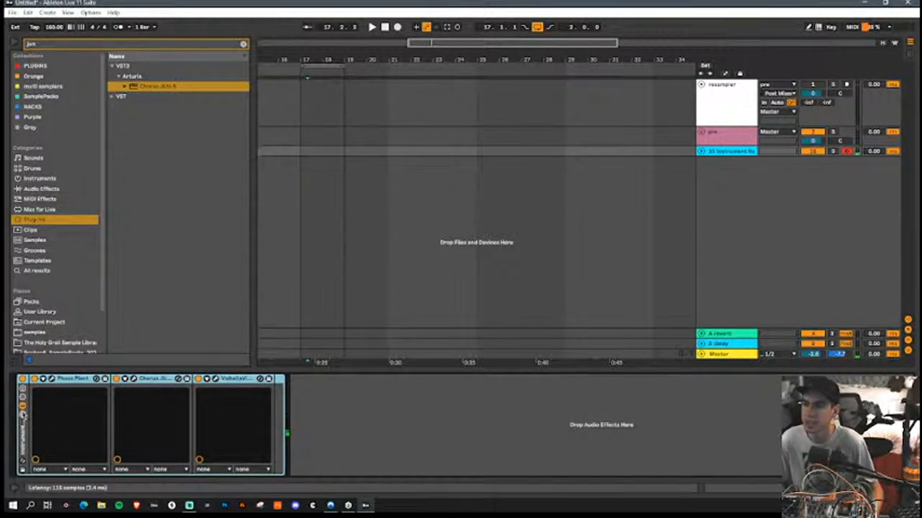
{"action": "left_click", "coordinate": [22, 412]}
Step: Search the plug-ins for "phase" and add a second Phase Plant as a new chain in the Instrument Rack
{"action": "double_click", "coordinate": [144, 44]}
{"action": "type", "text": "phase"}
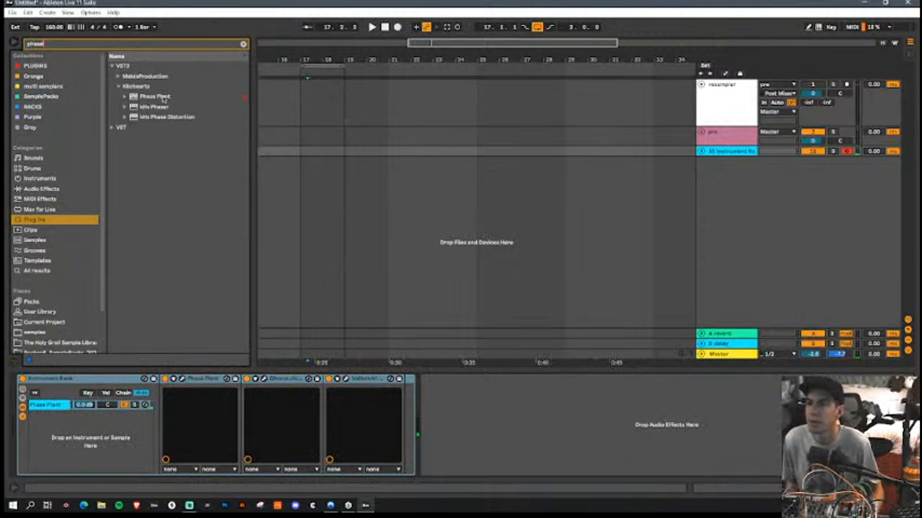
{"action": "left_click_drag", "start_coordinate": [165, 100], "coordinate": [65, 454]}
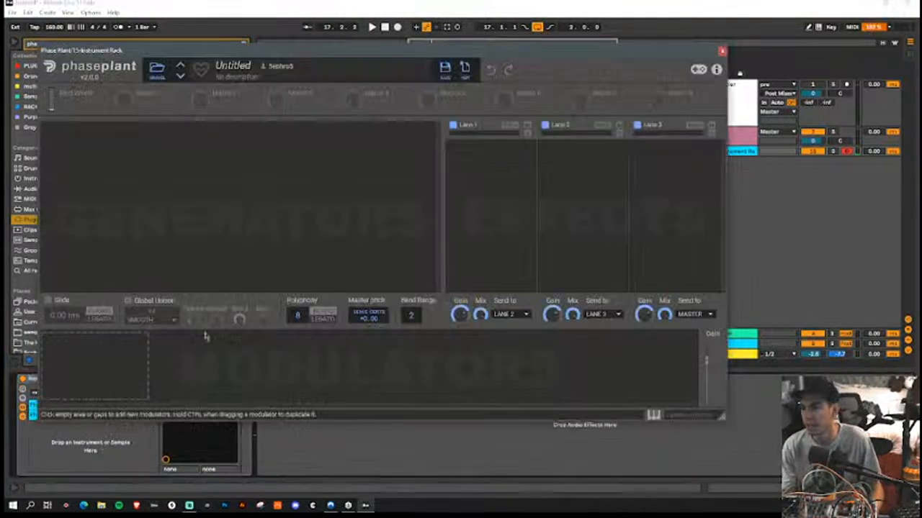
Step: Add an Analog generator with a sine waveform to the new Phase Plant and close its window
{"action": "left_click", "coordinate": [190, 140]}
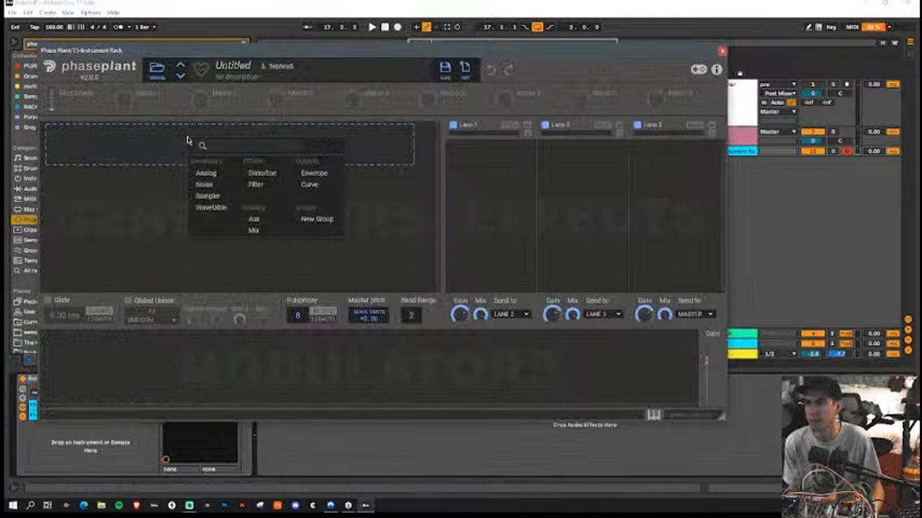
{"action": "left_click", "coordinate": [206, 176]}
{"action": "left_click", "coordinate": [353, 185]}
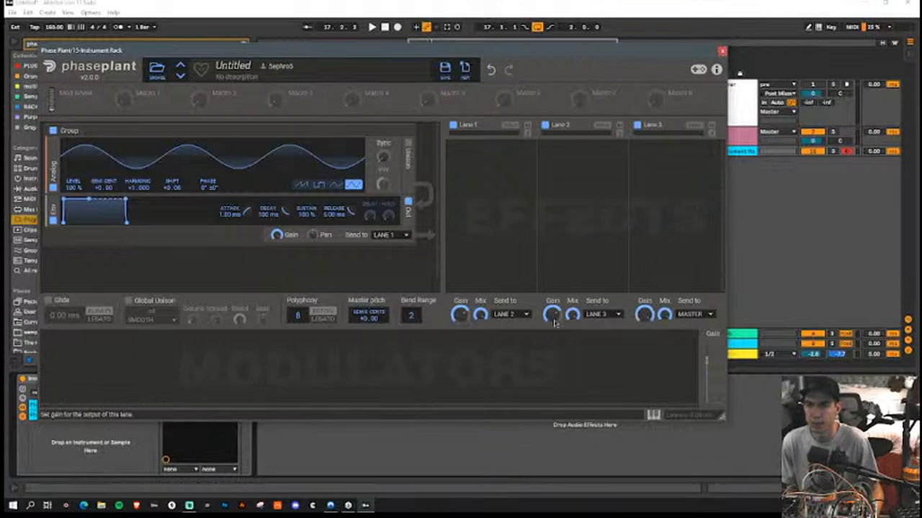
{"action": "left_click", "coordinate": [722, 51]}
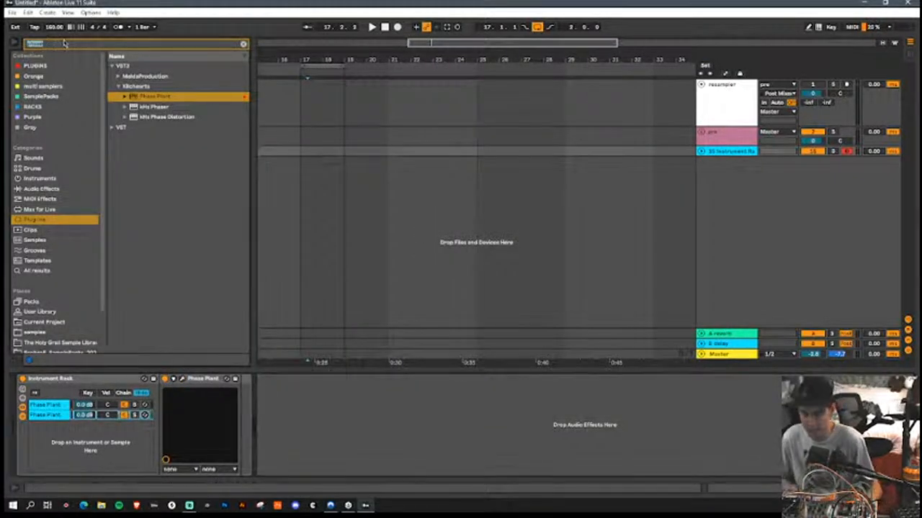
Step: Find the Soundtoys Decapitator among the plug-ins and load it after the Instrument Rack
{"action": "key", "text": "BackSpace"}
{"action": "type", "text": "dexe"}
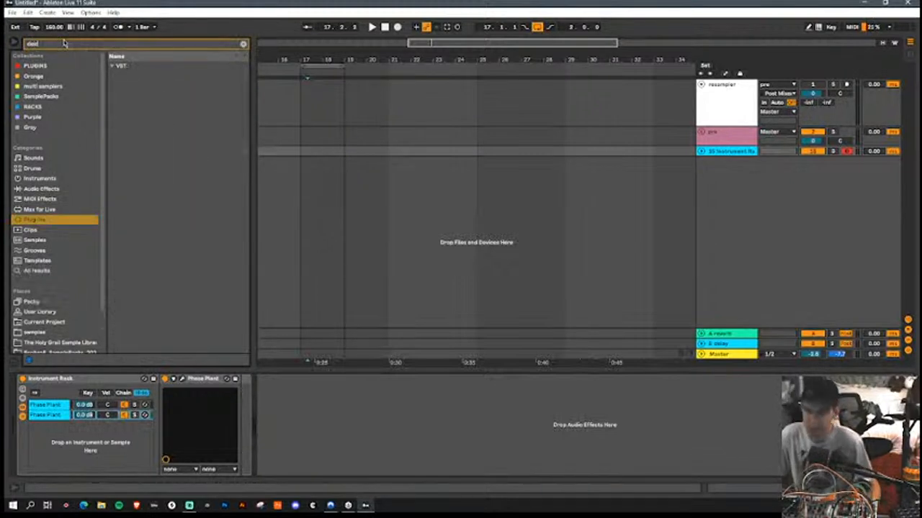
{"action": "left_click", "coordinate": [112, 65]}
{"action": "left_click", "coordinate": [119, 76]}
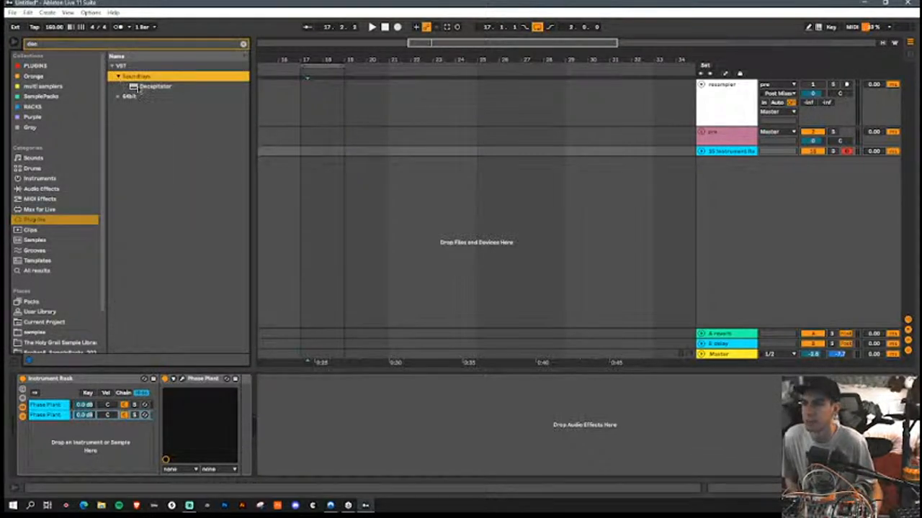
{"action": "double_click", "coordinate": [141, 86]}
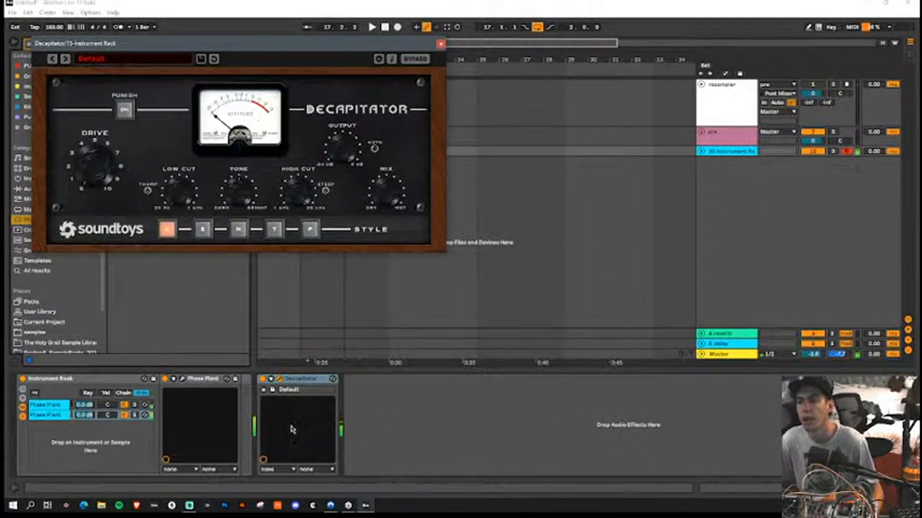
Step: Adjust Decapitator's Output level and the volume of the second Phase Plant chain in the rack
{"action": "left_click", "coordinate": [183, 379]}
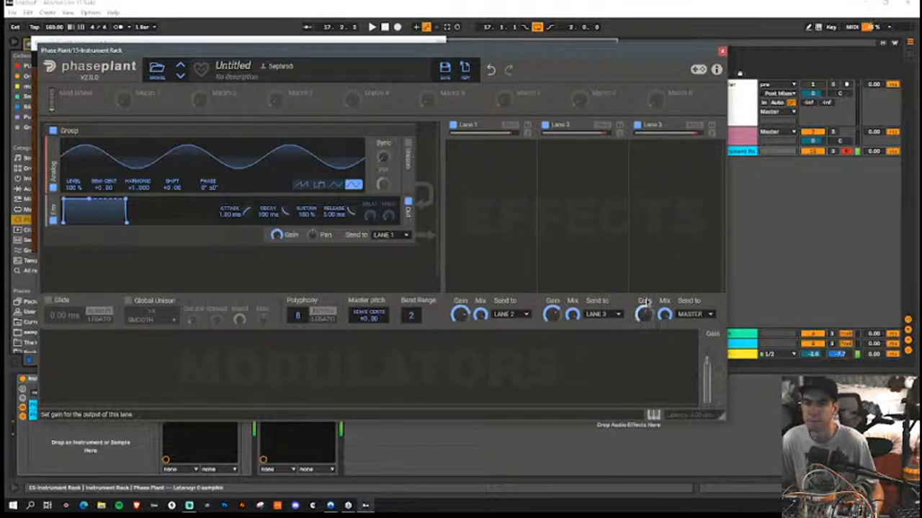
{"action": "left_click", "coordinate": [721, 52]}
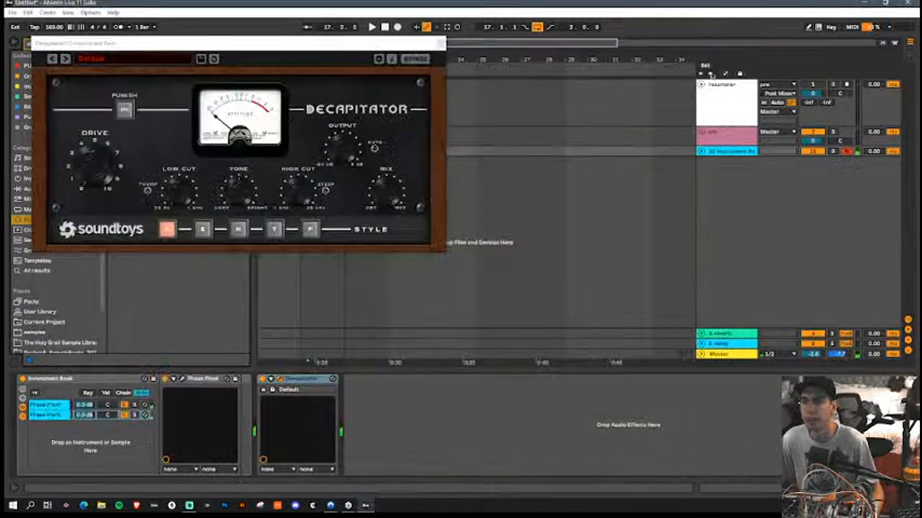
{"action": "left_click", "coordinate": [352, 160]}
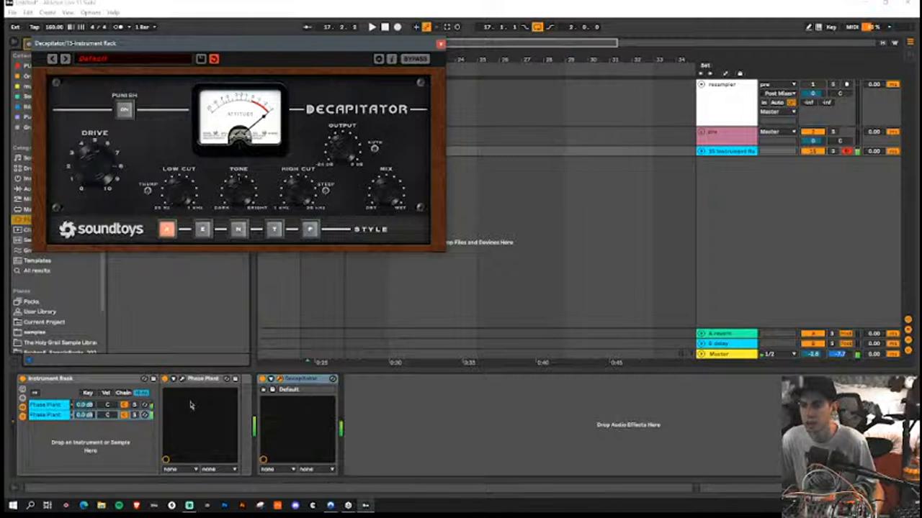
{"action": "mouse_move", "coordinate": [85, 422]}
{"action": "left_mouse_down"}
{"action": "mouse_move", "coordinate": [84, 432]}
{"action": "mouse_move", "coordinate": [84, 405]}
{"action": "left_mouse_up"}
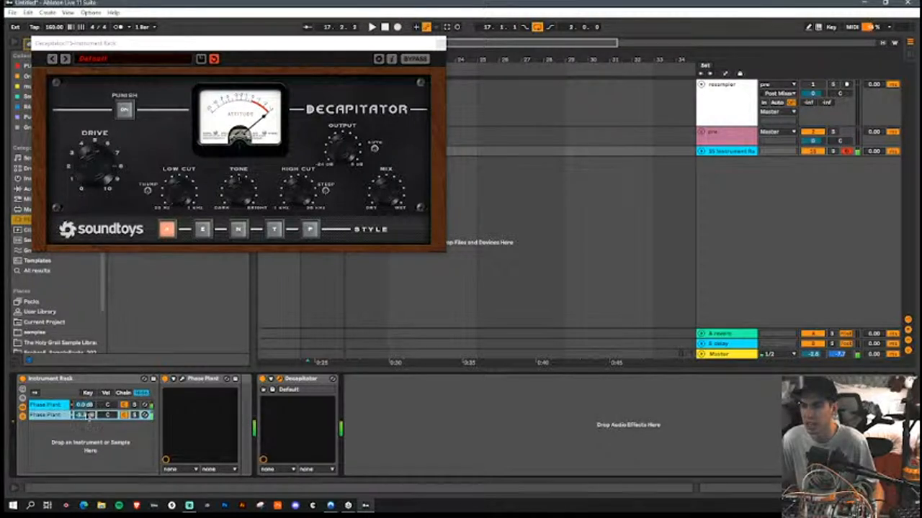
Step: Add an LFO at 0.332 Hz to the second Phase Plant and assign it to Lane 2's Gain
{"action": "left_click", "coordinate": [175, 379]}
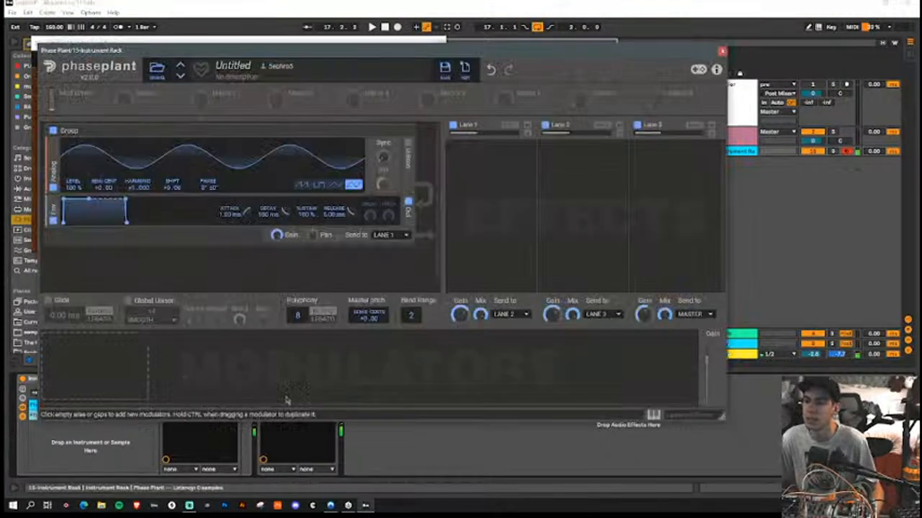
{"action": "left_click", "coordinate": [123, 341]}
{"action": "left_click", "coordinate": [144, 318]}
{"action": "left_click_drag", "start_coordinate": [240, 396], "coordinate": [551, 314]}
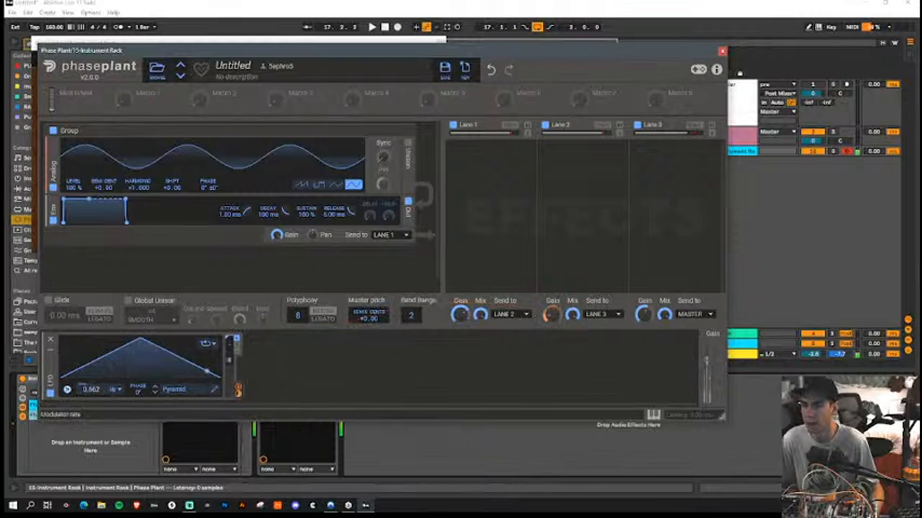
Step: Reshape the LFO's Pyramid curve in the LFO editor into an uneven, stepped dome and close the editor
{"action": "left_click", "coordinate": [214, 389]}
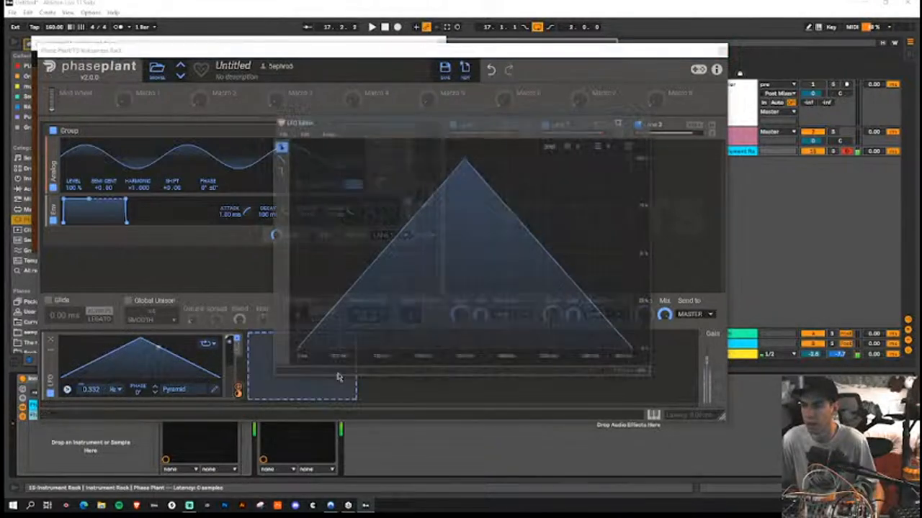
{"action": "left_click", "coordinate": [321, 325]}
{"action": "left_click", "coordinate": [343, 326]}
{"action": "mouse_move", "coordinate": [365, 322]}
{"action": "left_mouse_down"}
{"action": "mouse_move", "coordinate": [360, 280]}
{"action": "mouse_move", "coordinate": [384, 282]}
{"action": "mouse_move", "coordinate": [412, 216]}
{"action": "mouse_move", "coordinate": [434, 198]}
{"action": "left_mouse_up"}
{"action": "mouse_move", "coordinate": [502, 201]}
{"action": "left_mouse_down"}
{"action": "mouse_move", "coordinate": [500, 174]}
{"action": "mouse_move", "coordinate": [529, 230]}
{"action": "mouse_move", "coordinate": [556, 234]}
{"action": "mouse_move", "coordinate": [580, 291]}
{"action": "left_mouse_up"}
{"action": "left_click", "coordinate": [608, 301]}
{"action": "left_click", "coordinate": [641, 121]}
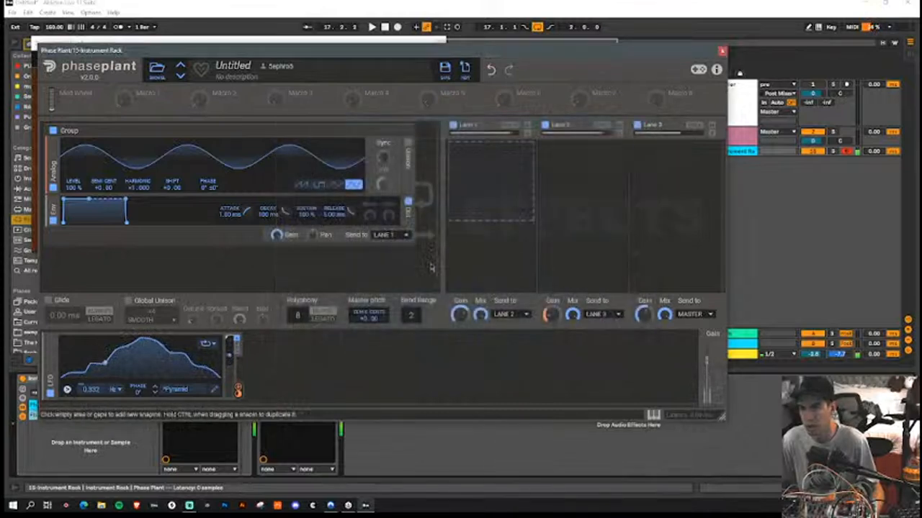
Step: Add a second LFO with the Classic Cosine shape and assign it to Lane 1's Gain
{"action": "left_click", "coordinate": [304, 365]}
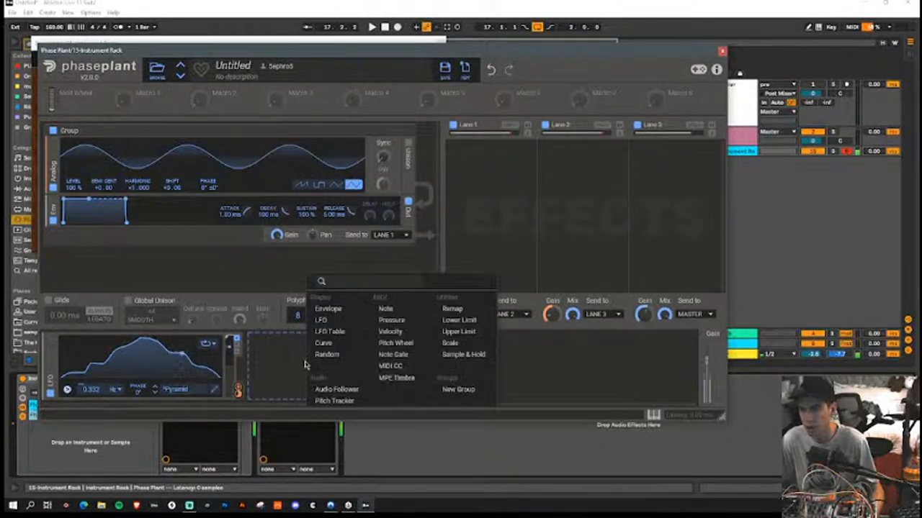
{"action": "left_click", "coordinate": [325, 320]}
{"action": "left_click", "coordinate": [382, 389]}
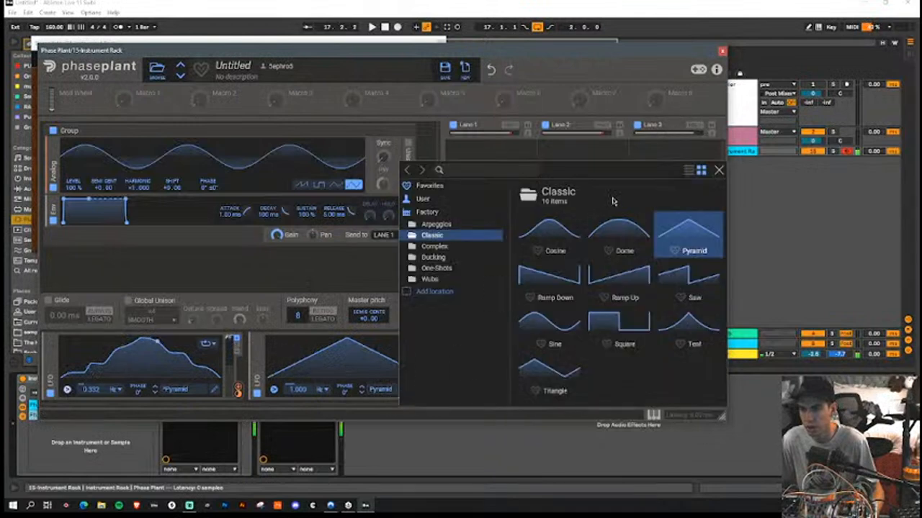
{"action": "left_click", "coordinate": [558, 234]}
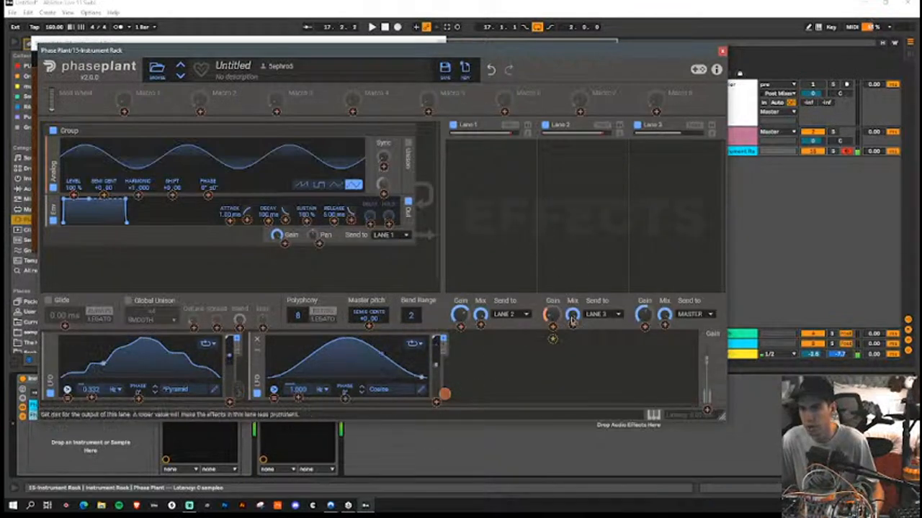
{"action": "left_click_drag", "start_coordinate": [458, 333], "coordinate": [460, 317]}
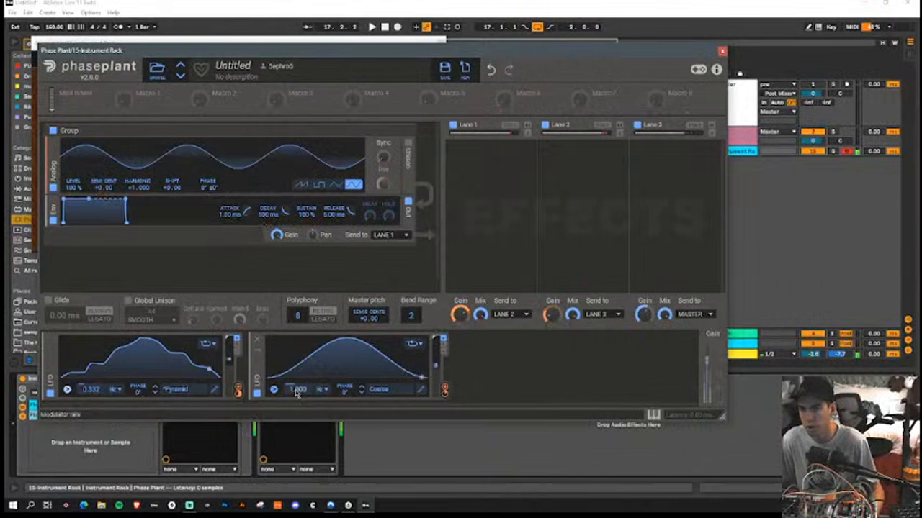
Step: Modulate the Cosine LFO's rate with the first LFO, set that rate to 5.936 Hz and close Phase Plant
{"action": "left_click_drag", "start_coordinate": [238, 389], "coordinate": [298, 390]}
{"action": "mouse_move", "coordinate": [299, 399]}
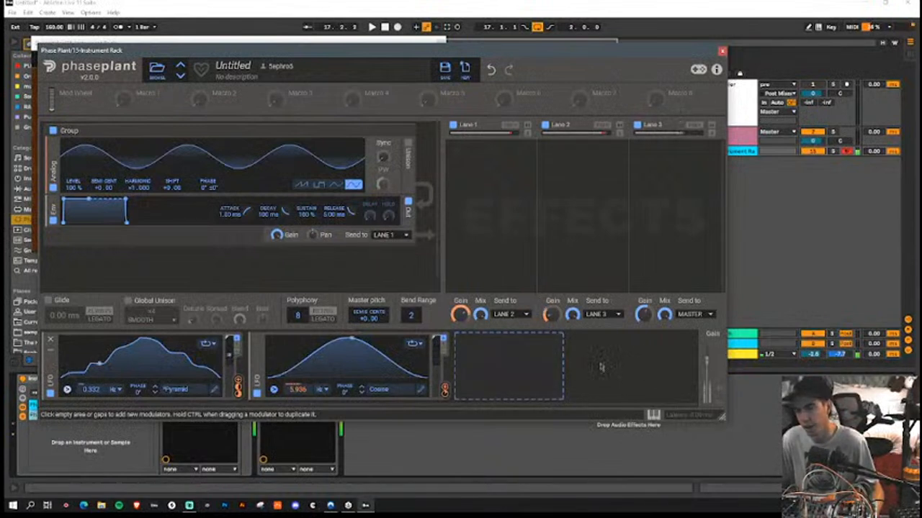
{"action": "left_click", "coordinate": [723, 50]}
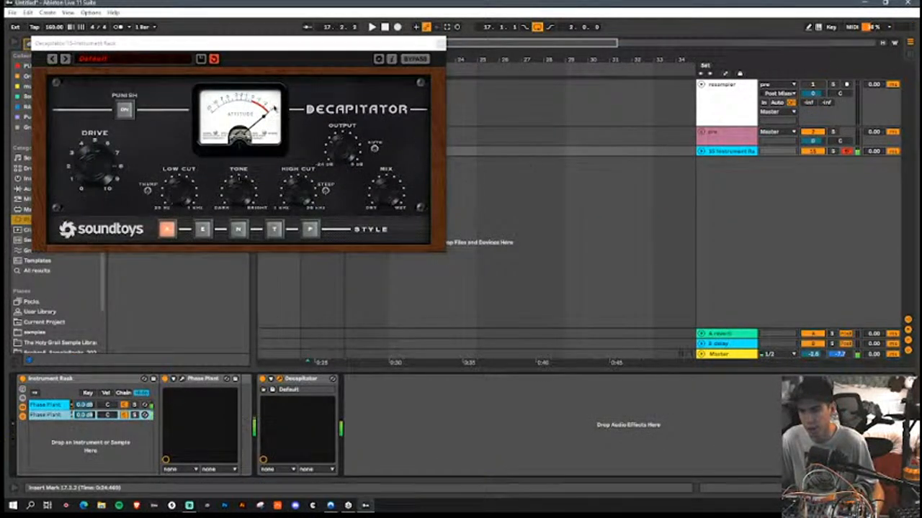
Step: Turn on Punish in Decapitator, try the N and T styles, choose style P and close the plug-in
{"action": "left_click", "coordinate": [131, 112]}
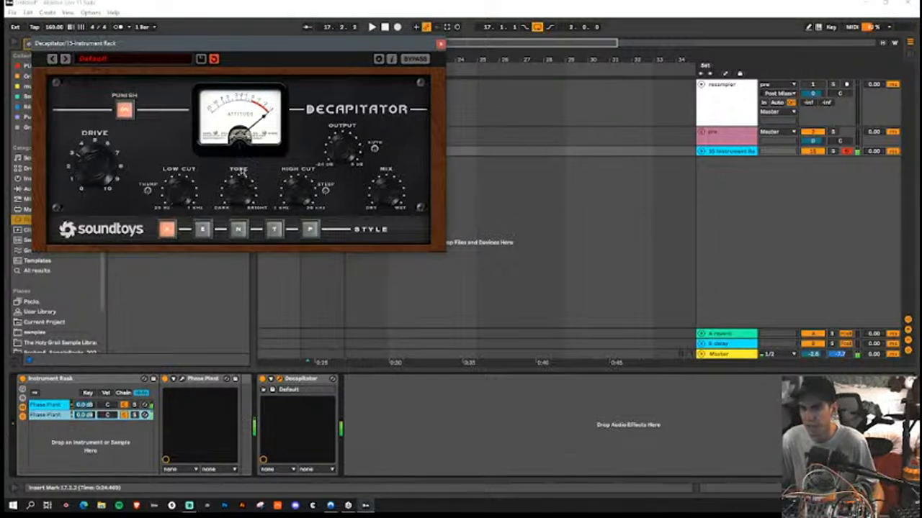
{"action": "left_click", "coordinate": [239, 229]}
{"action": "left_click", "coordinate": [277, 230]}
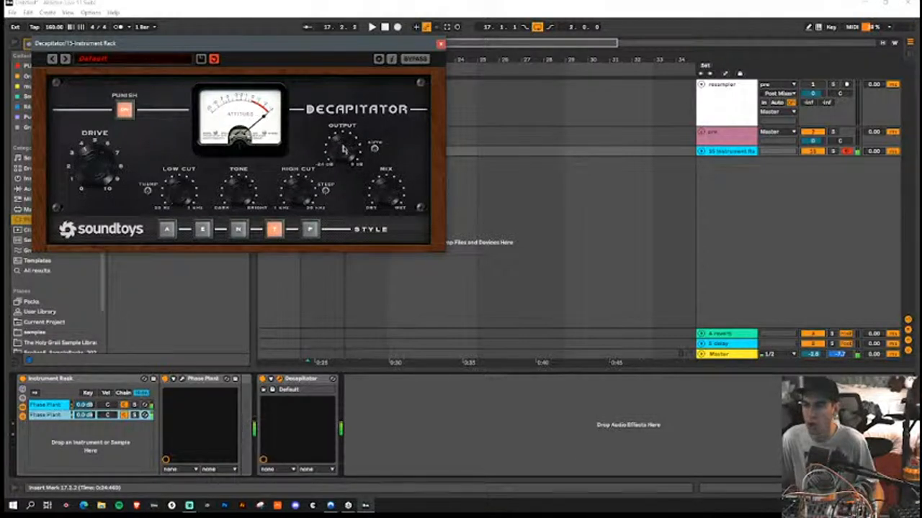
{"action": "left_click", "coordinate": [311, 231]}
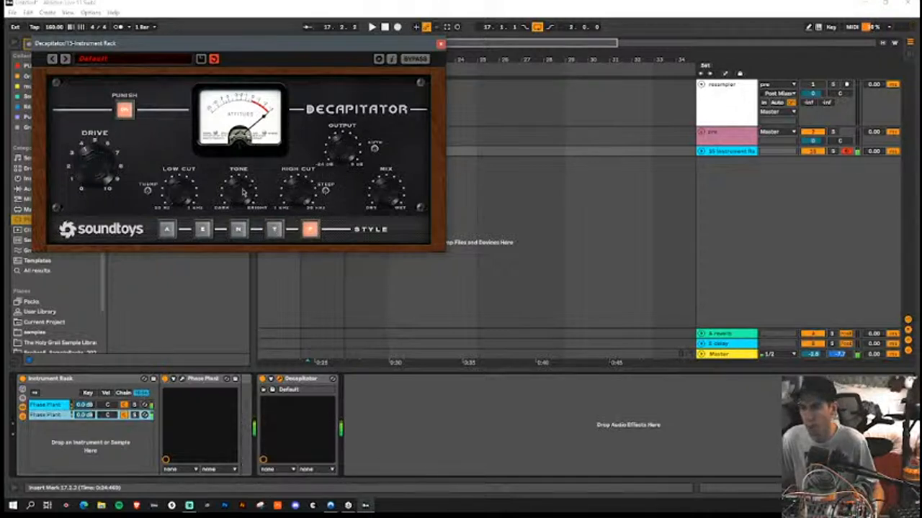
{"action": "left_click", "coordinate": [441, 44]}
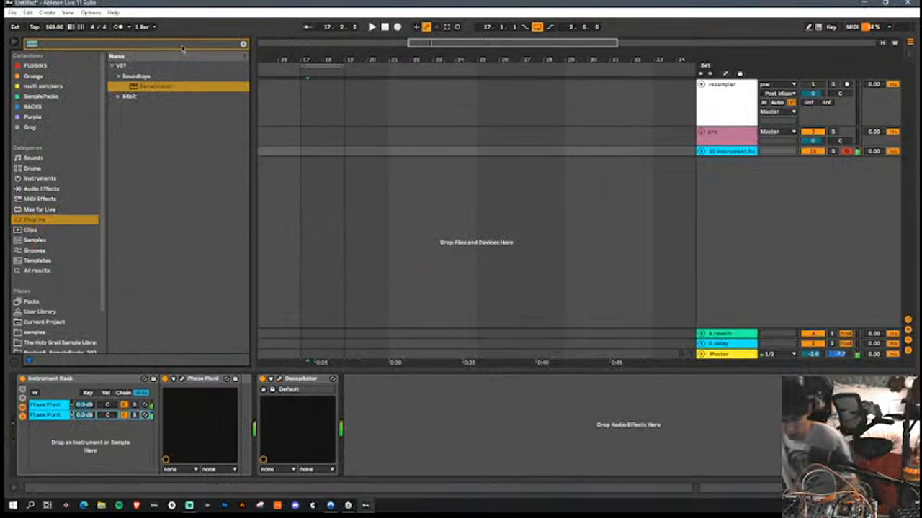
Step: Search the plug-ins for "proq" and add FabFilter Pro-Q 3 after Decapitator
{"action": "type", "text": "proq"}
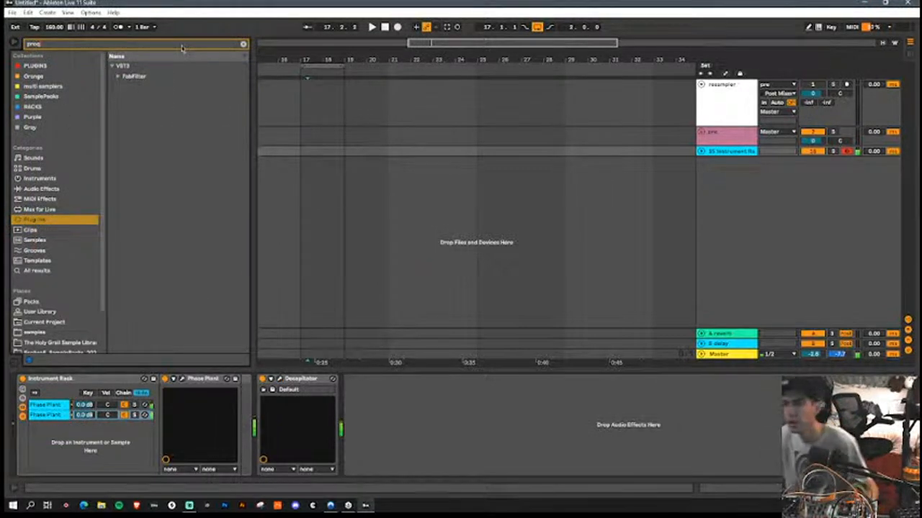
{"action": "key", "text": "Down"}
{"action": "key", "text": "Down"}
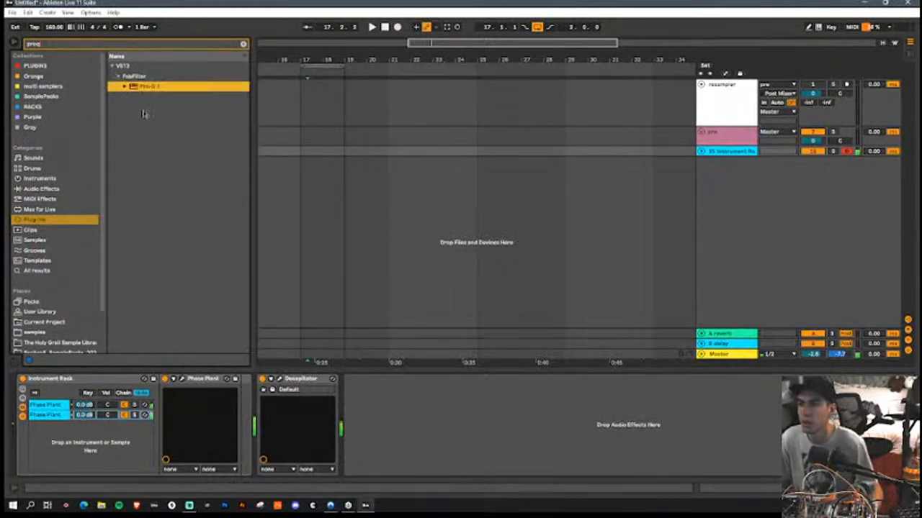
{"action": "key", "text": "Return"}
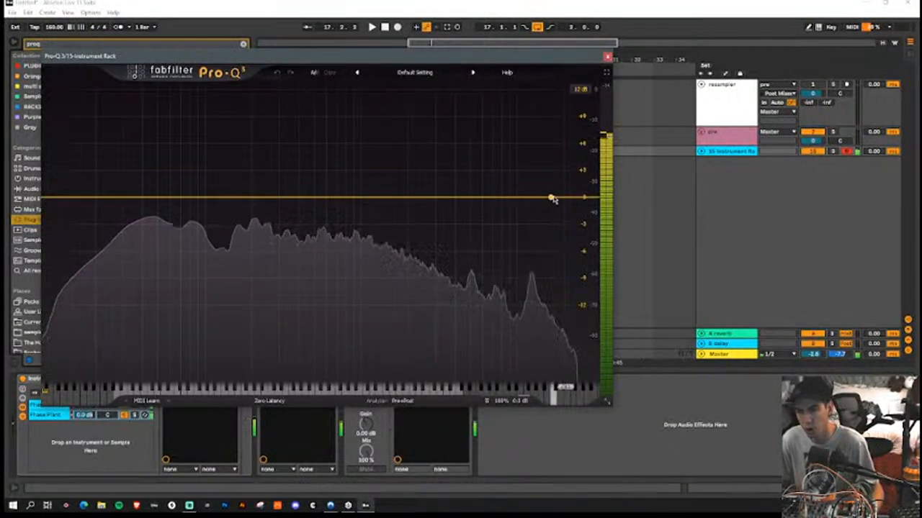
Step: Add a high shelf band in Pro-Q 3, give it a downward dynamic range and place it in the low mids near 0 dB
{"action": "left_click", "coordinate": [493, 197]}
{"action": "left_click_drag", "start_coordinate": [494, 197], "coordinate": [215, 202]}
{"action": "left_click_drag", "start_coordinate": [213, 364], "coordinate": [242, 387]}
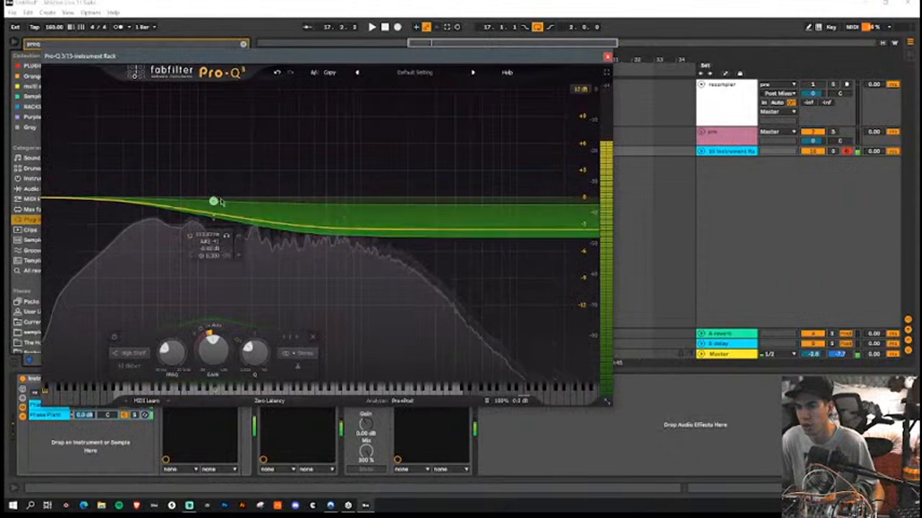
{"action": "left_click_drag", "start_coordinate": [213, 200], "coordinate": [230, 198]}
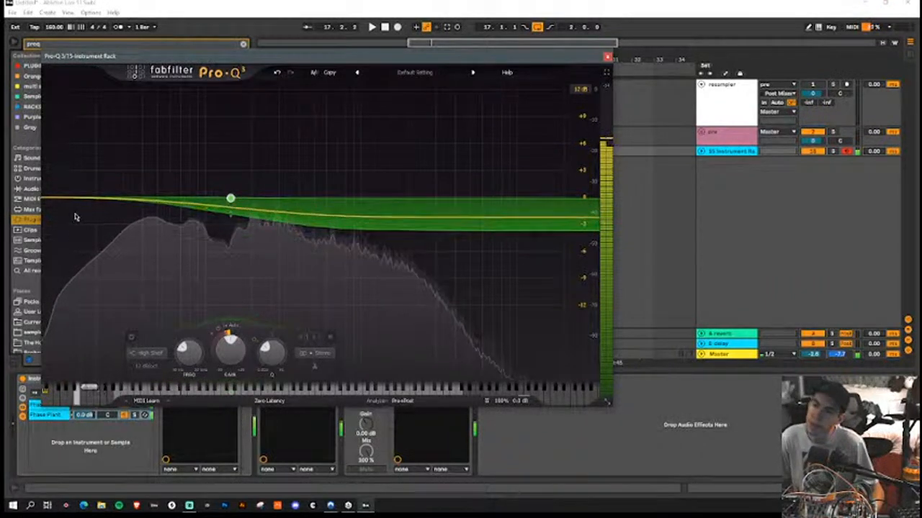
Step: Add a low cut and a narrow bell boost of about 3.8 dB just above it at the low-end peak, and close Pro-Q 3
{"action": "left_click", "coordinate": [46, 199]}
{"action": "left_click_drag", "start_coordinate": [46, 200], "coordinate": [149, 164]}
{"action": "left_click", "coordinate": [160, 194]}
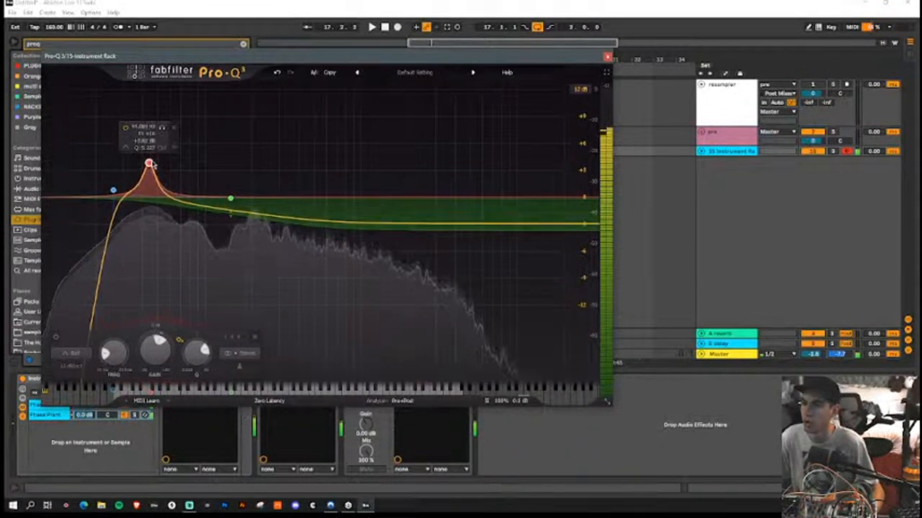
{"action": "left_click_drag", "start_coordinate": [113, 191], "coordinate": [119, 195]}
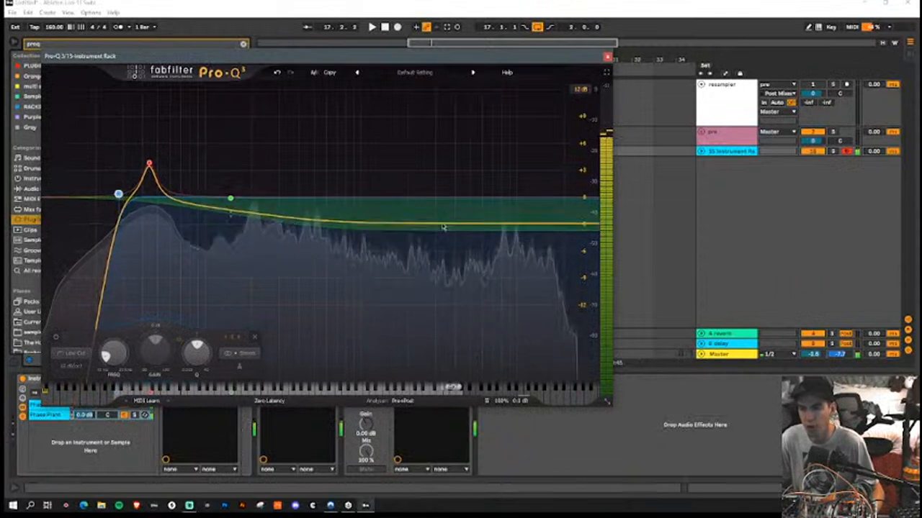
{"action": "left_click", "coordinate": [607, 56]}
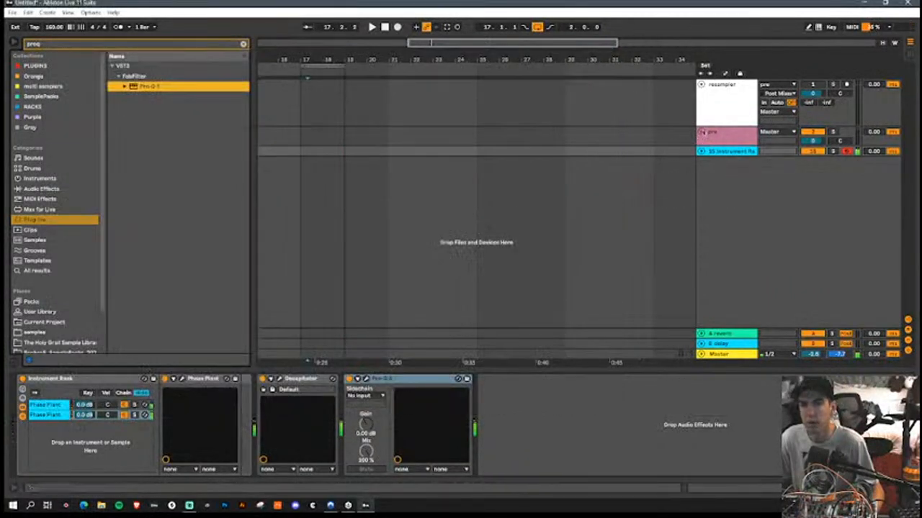
Step: Unfold the pre group and move the Instrument Rack track into it, directly above the drums group
{"action": "left_click", "coordinate": [701, 133]}
{"action": "scroll", "coordinate": [681, 229], "scroll_direction": "down", "scroll_amount": 10}
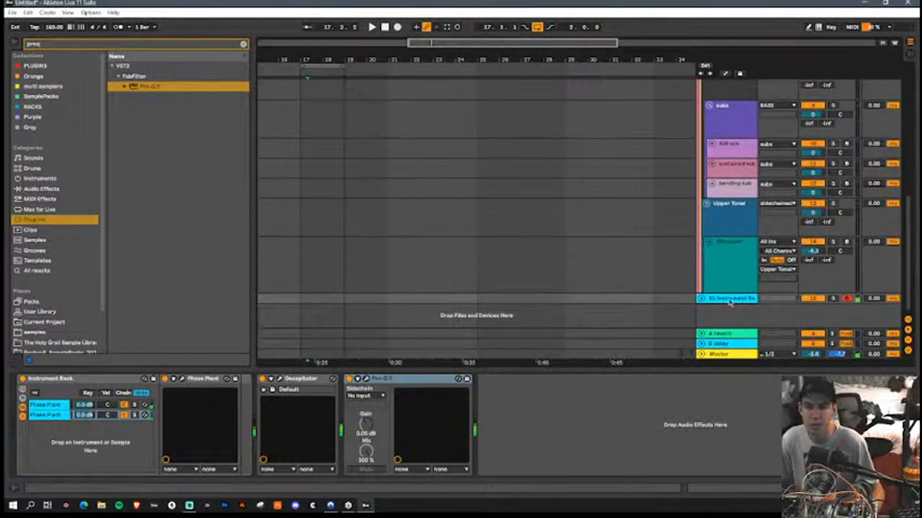
{"action": "scroll", "coordinate": [734, 82], "scroll_direction": "up", "scroll_amount": 8}
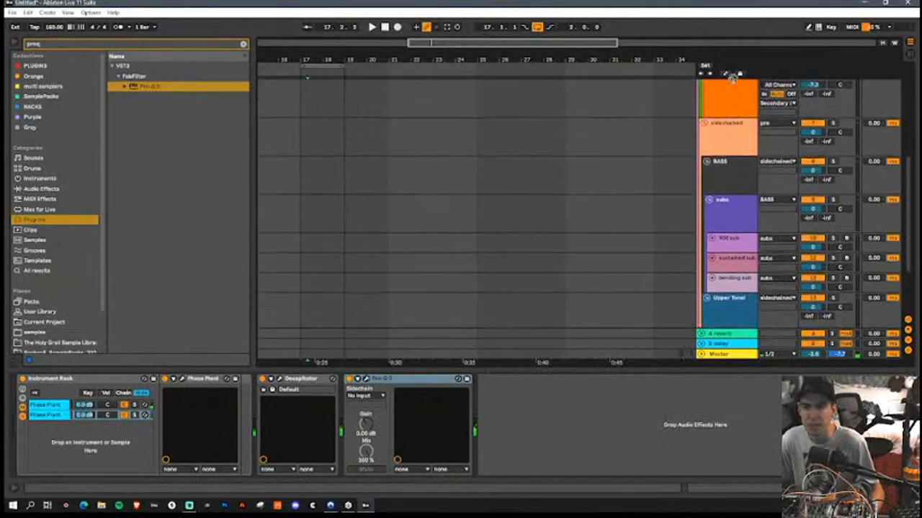
{"action": "scroll", "coordinate": [734, 83], "scroll_direction": "up", "scroll_amount": 5}
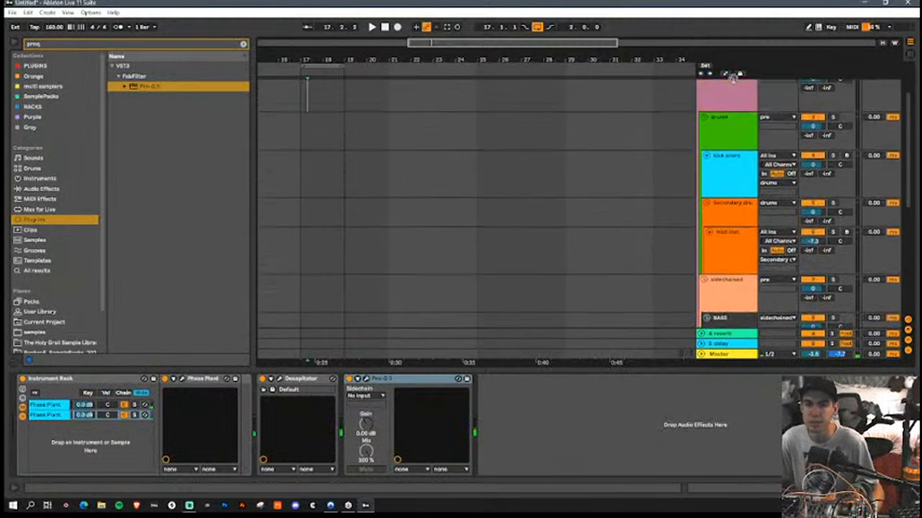
{"action": "left_click_drag", "start_coordinate": [588, 173], "coordinate": [601, 186]}
{"action": "scroll", "coordinate": [621, 218], "scroll_direction": "up", "scroll_amount": 2}
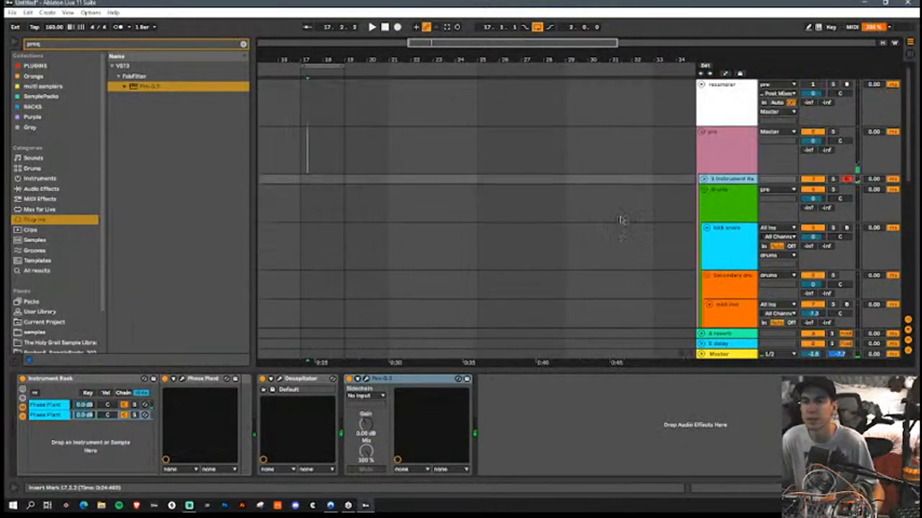
Step: Arm the resampler track, record the Instrument Rack into it from bar 25 and turn on Follow
{"action": "left_click", "coordinate": [522, 108]}
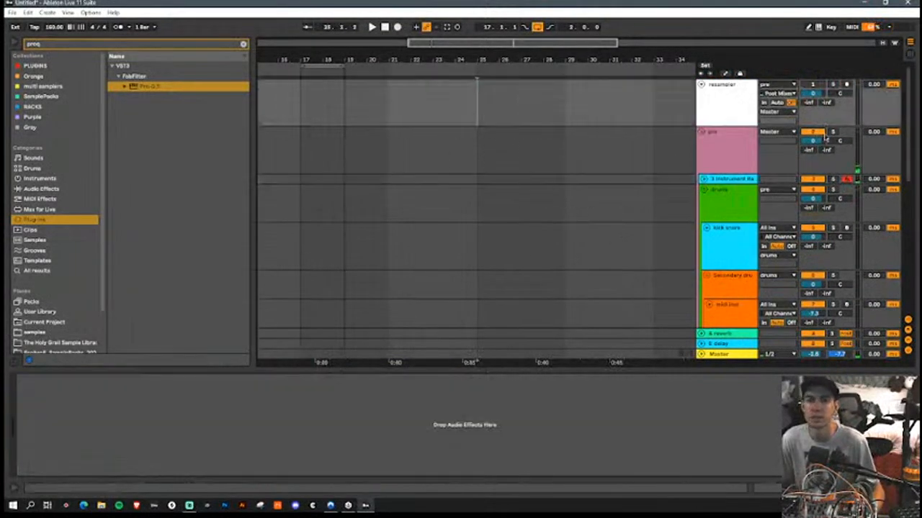
{"action": "left_click", "coordinate": [848, 85]}
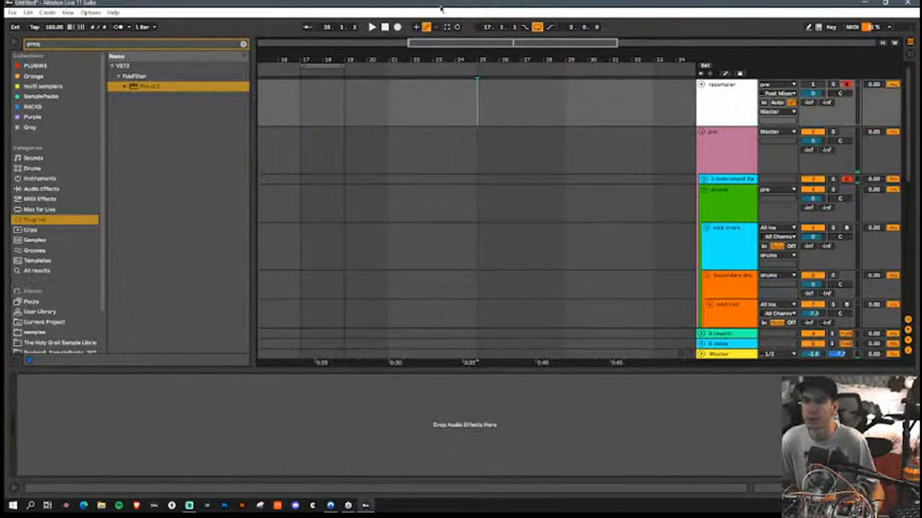
{"action": "left_click", "coordinate": [398, 26]}
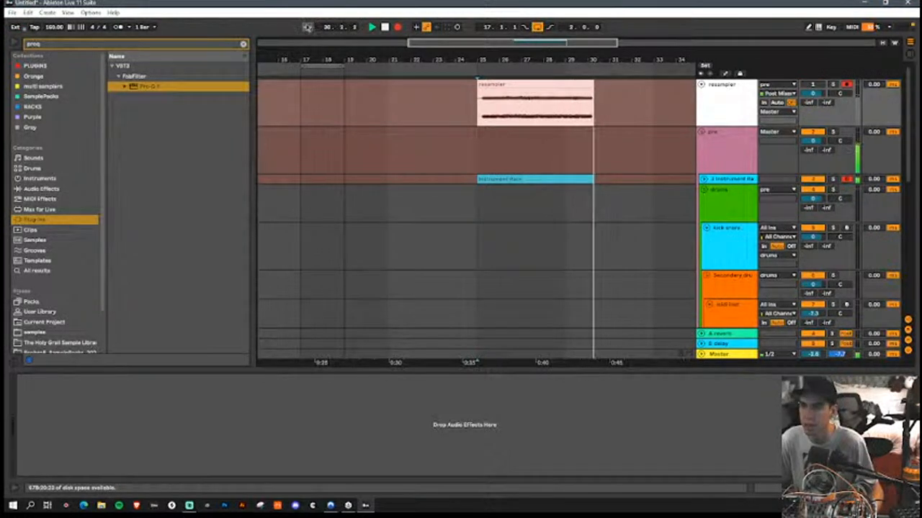
{"action": "left_click", "coordinate": [308, 27]}
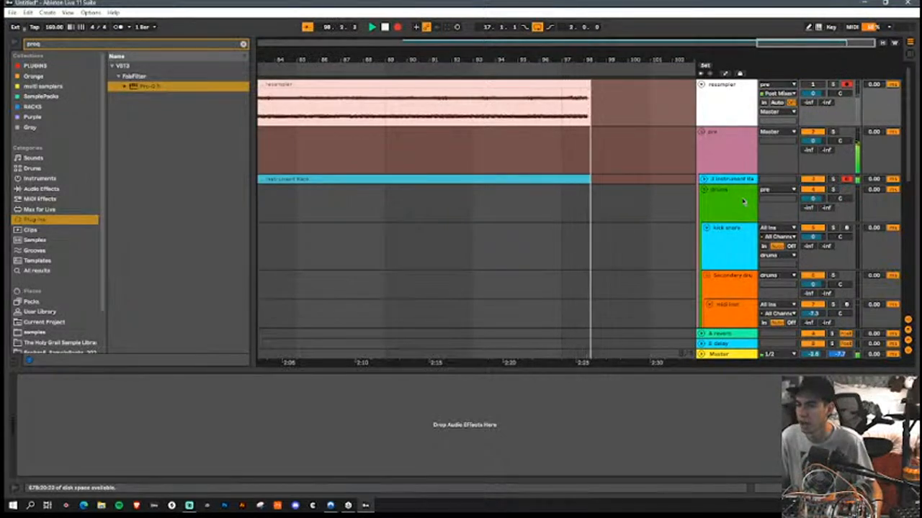
Step: Open the sine Phase Plant from the Instrument Rack track and set its Polyphony to 9
{"action": "left_click", "coordinate": [734, 179]}
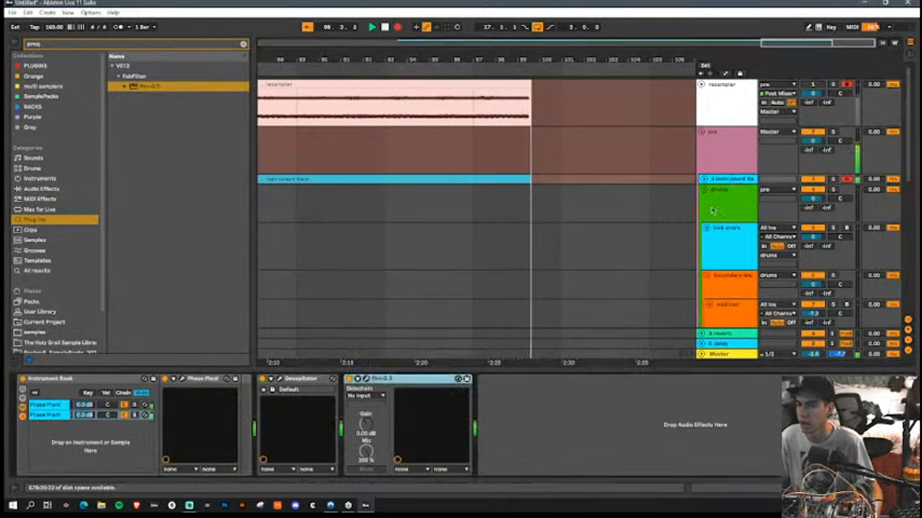
{"action": "left_click", "coordinate": [182, 380]}
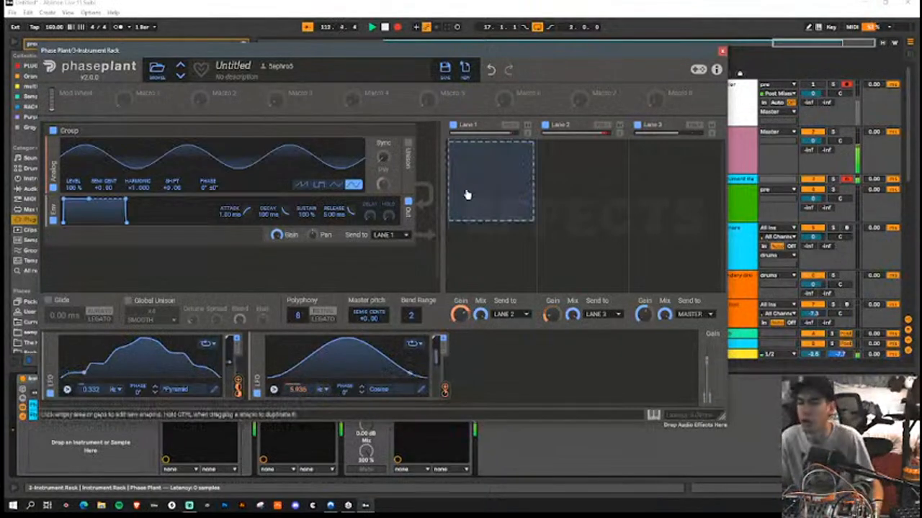
{"action": "left_click_drag", "start_coordinate": [298, 316], "coordinate": [298, 306]}
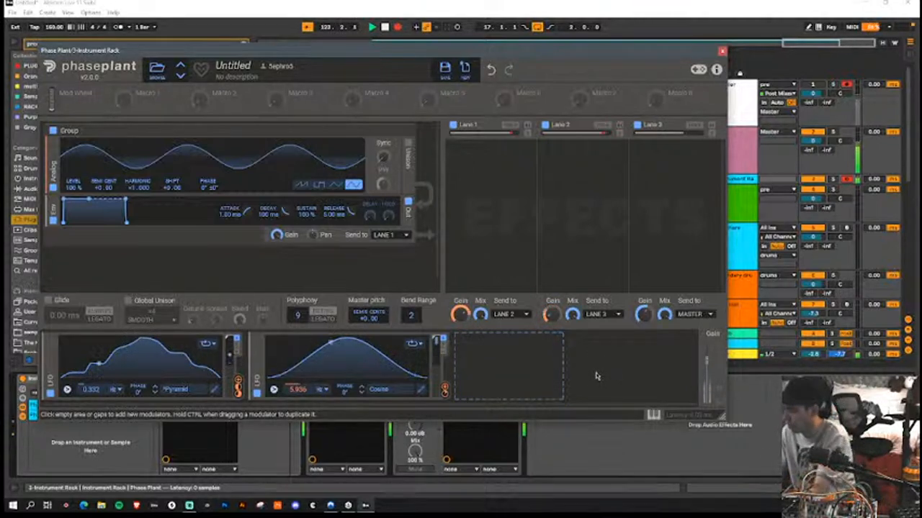
Step: Check the Note Trigger options of the Cosine and Pyramid LFOs, keep the automatic option and close Phase Plant
{"action": "left_click", "coordinate": [273, 389]}
{"action": "mouse_move", "coordinate": [317, 449]}
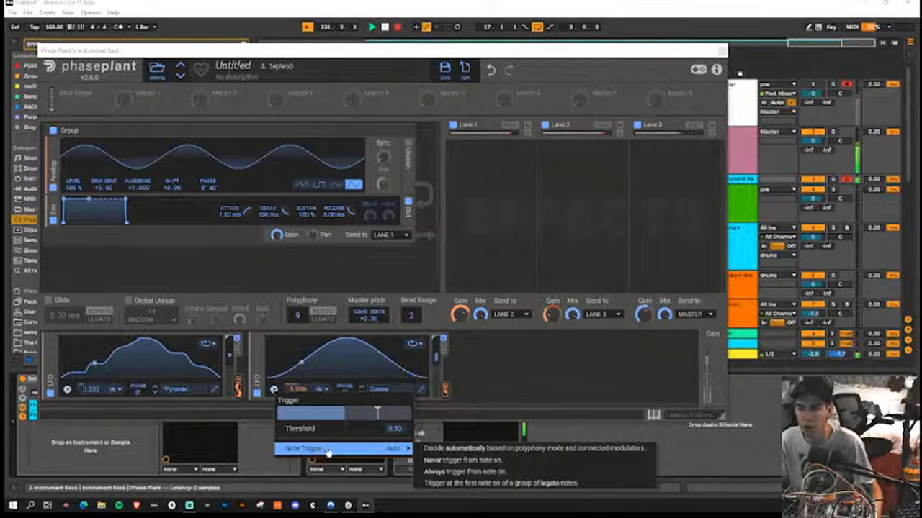
{"action": "left_click", "coordinate": [494, 449]}
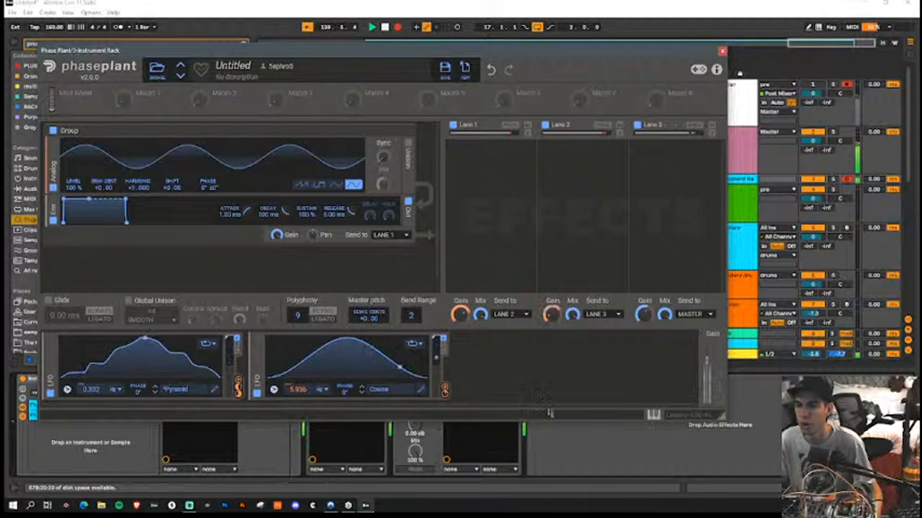
{"action": "left_click", "coordinate": [67, 389]}
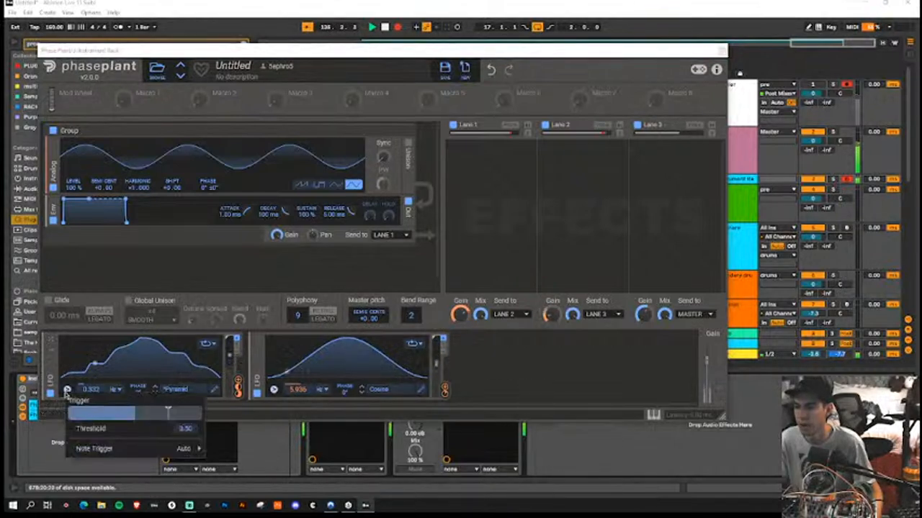
{"action": "mouse_move", "coordinate": [150, 453]}
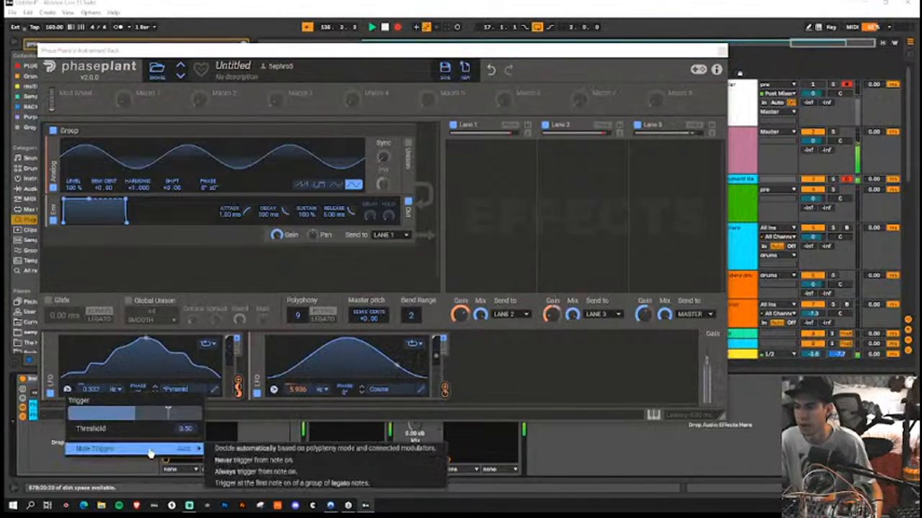
{"action": "left_click", "coordinate": [267, 450]}
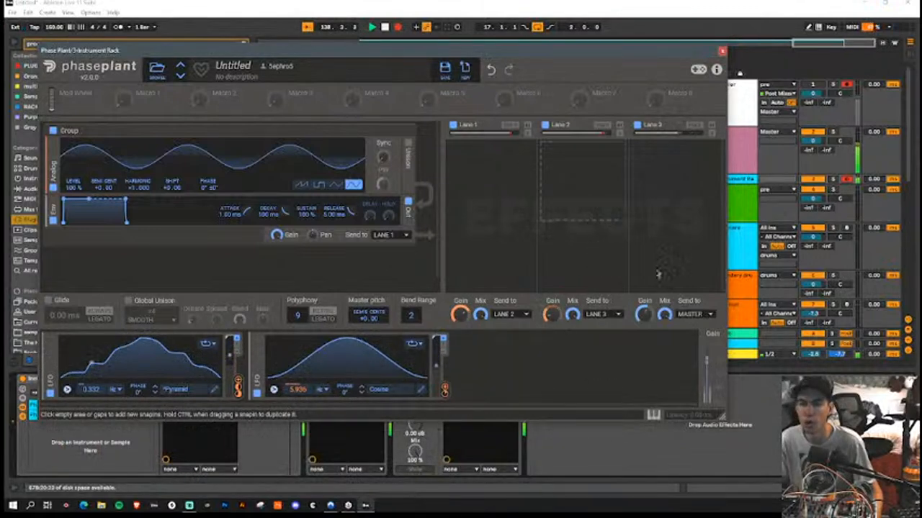
{"action": "left_click", "coordinate": [721, 52]}
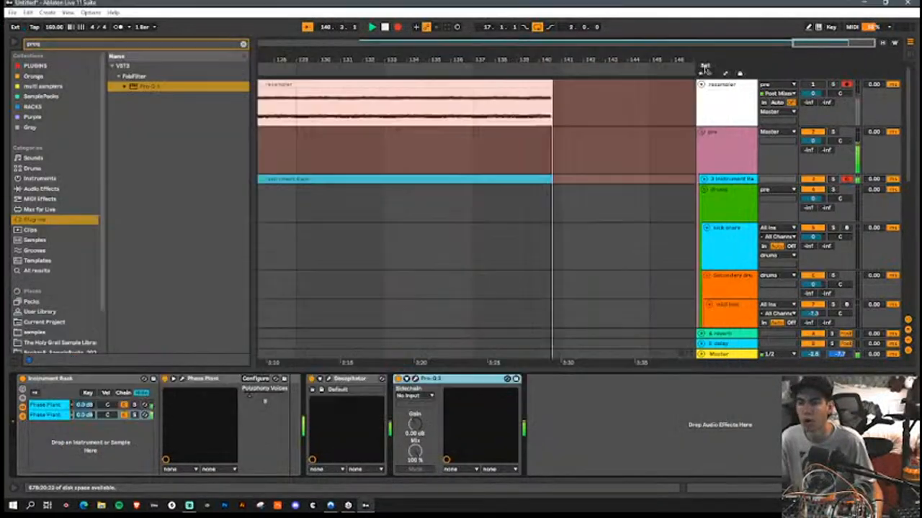
Step: Open the square-wave Phase Plant from the Instrument Rack and check the Note Trigger setting of its two tempo-synced Pyramid LFOs
{"action": "left_click", "coordinate": [182, 378]}
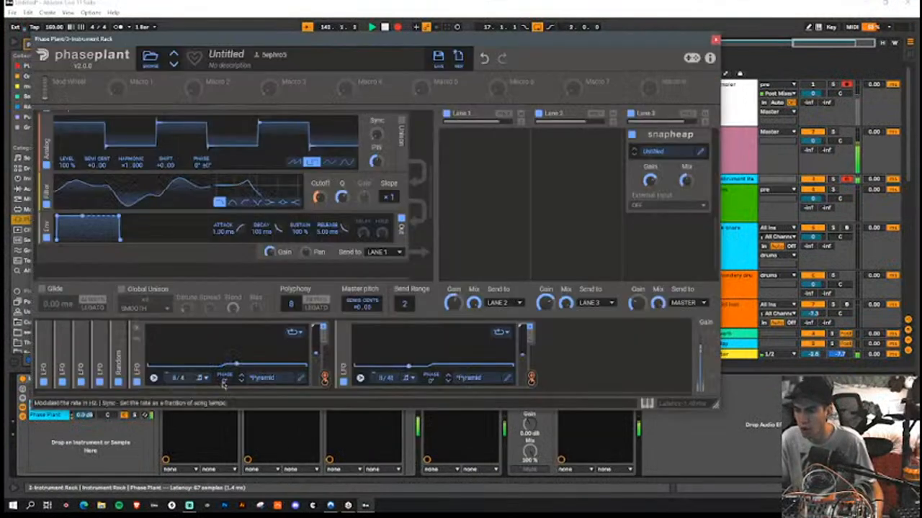
{"action": "left_click", "coordinate": [360, 378]}
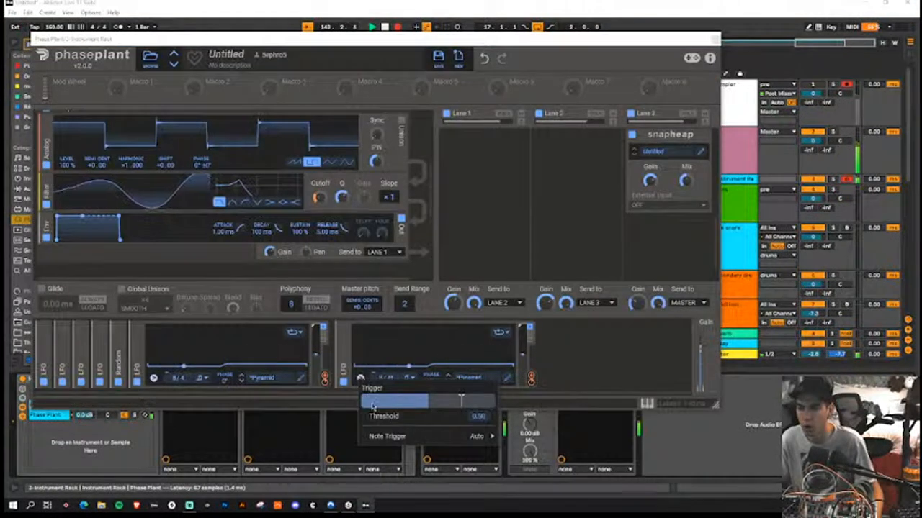
{"action": "left_click", "coordinate": [379, 436]}
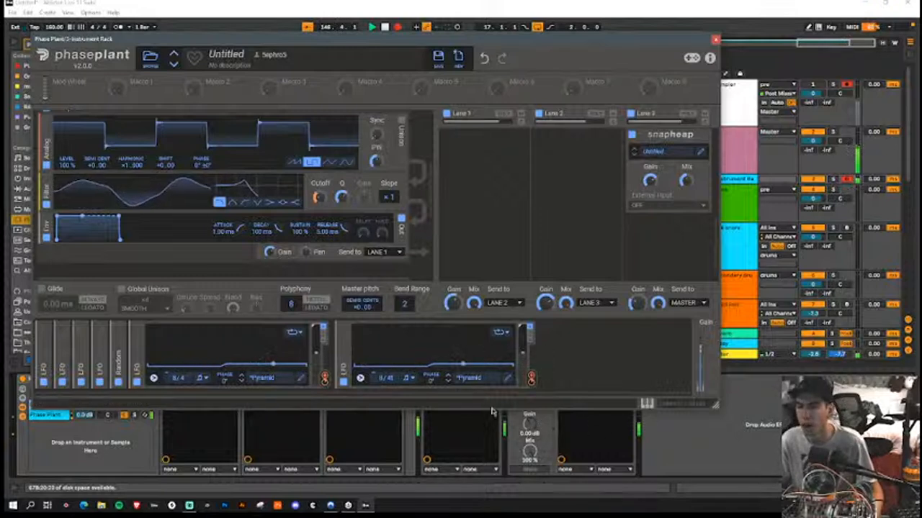
{"action": "left_click", "coordinate": [153, 379]}
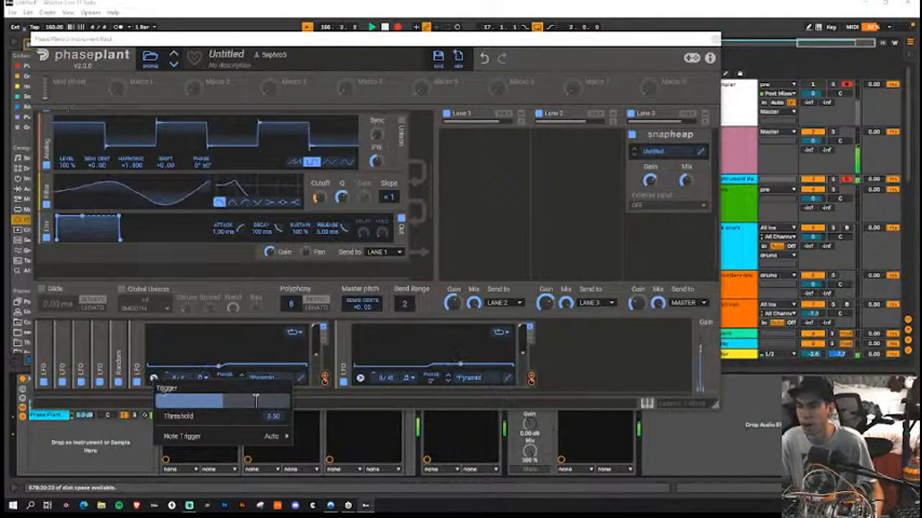
{"action": "left_click", "coordinate": [273, 437]}
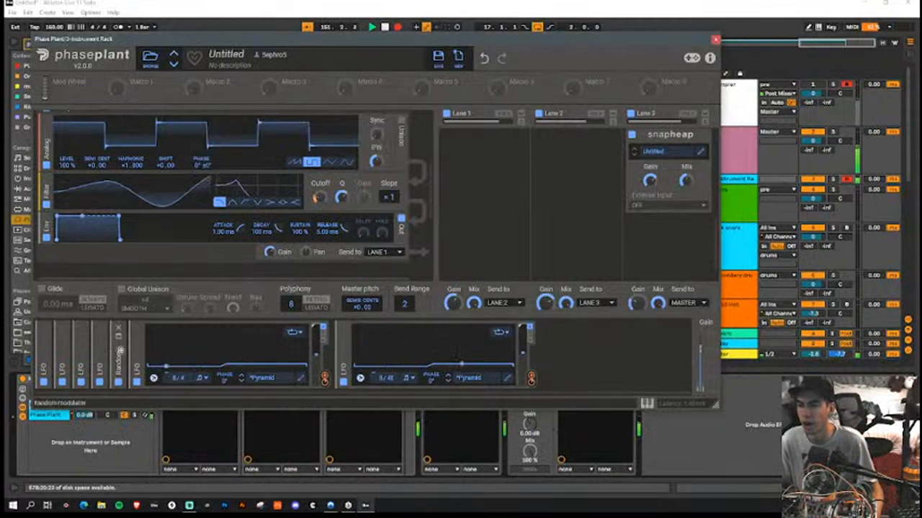
Step: Expand the Random modulator, check its Note Trigger options and keep the automatic one
{"action": "left_click", "coordinate": [120, 344]}
{"action": "left_click", "coordinate": [135, 379]}
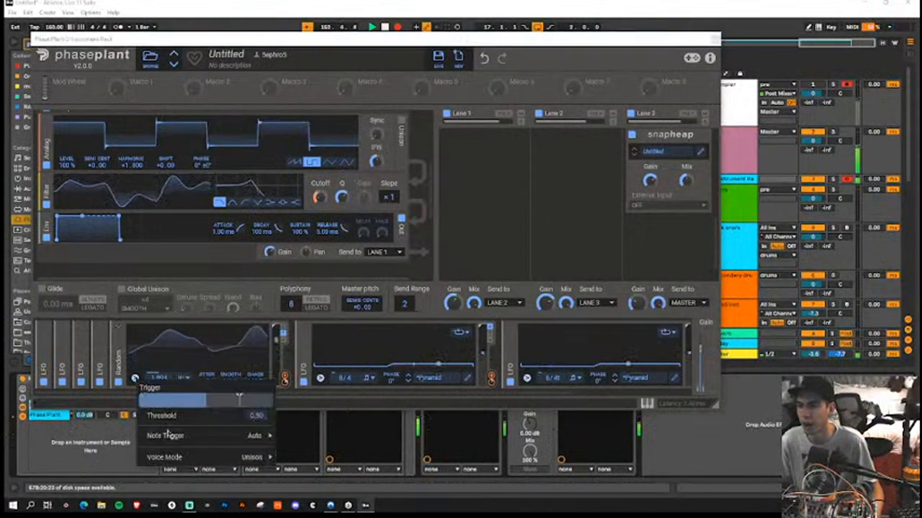
{"action": "mouse_move", "coordinate": [231, 439]}
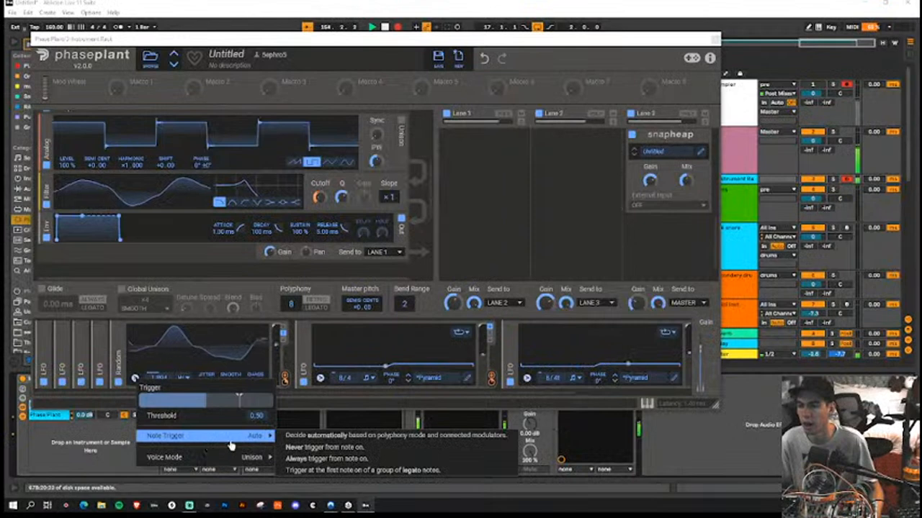
{"action": "left_click", "coordinate": [343, 439]}
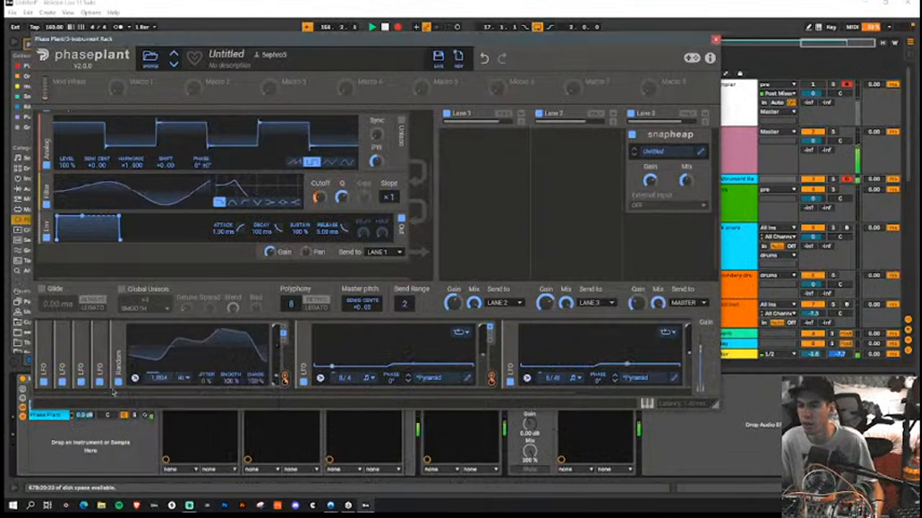
Step: Expand the 0.033 Hz and 0.126 Hz Pyramid LFOs and check their Note Trigger options, keeping the automatic one for both
{"action": "left_click", "coordinate": [100, 337]}
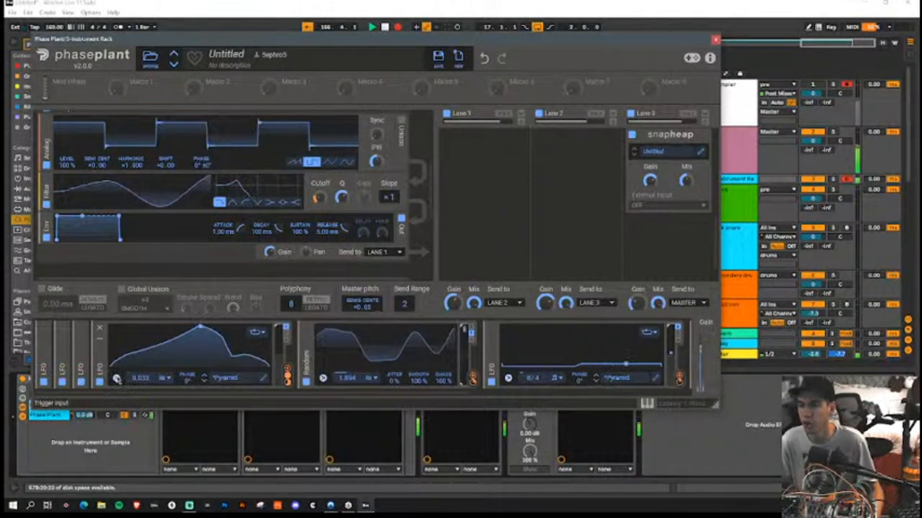
{"action": "left_click", "coordinate": [116, 379]}
{"action": "mouse_move", "coordinate": [173, 436]}
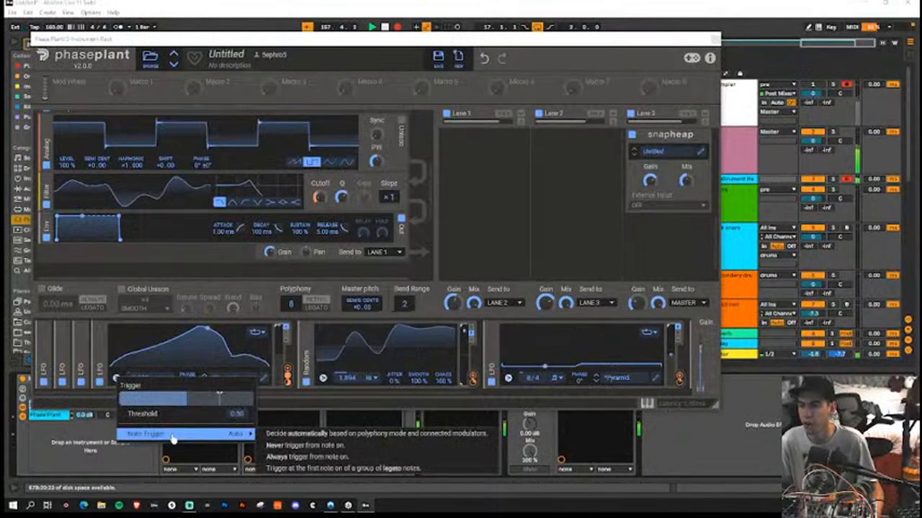
{"action": "left_click", "coordinate": [283, 432]}
{"action": "left_click", "coordinate": [82, 339]}
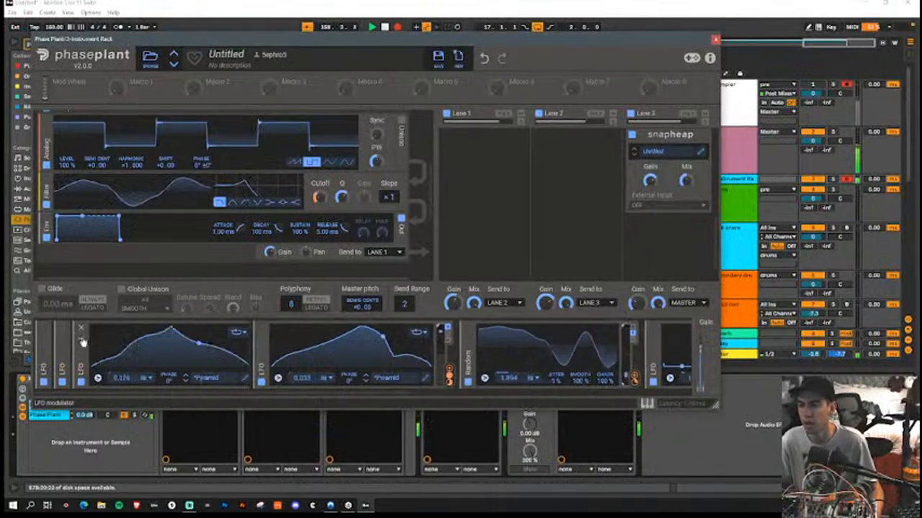
{"action": "left_click", "coordinate": [98, 377]}
{"action": "mouse_move", "coordinate": [157, 439]}
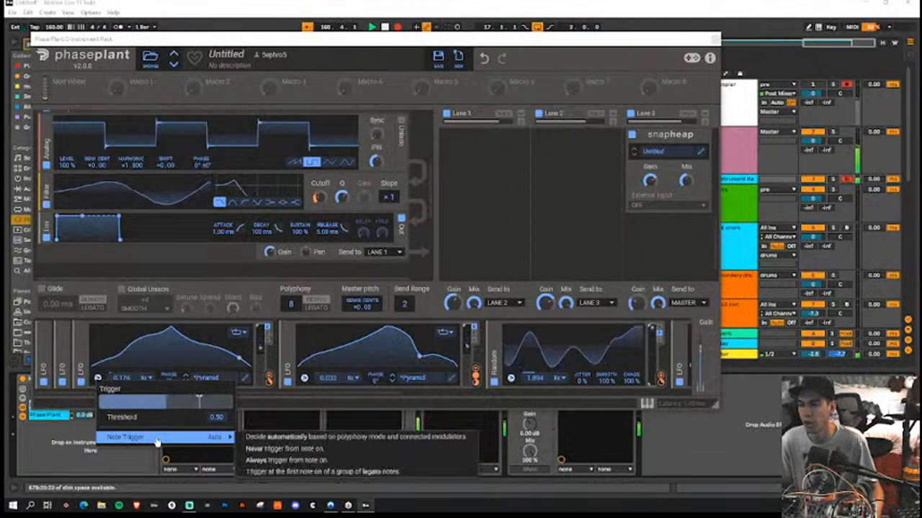
{"action": "left_click", "coordinate": [277, 437]}
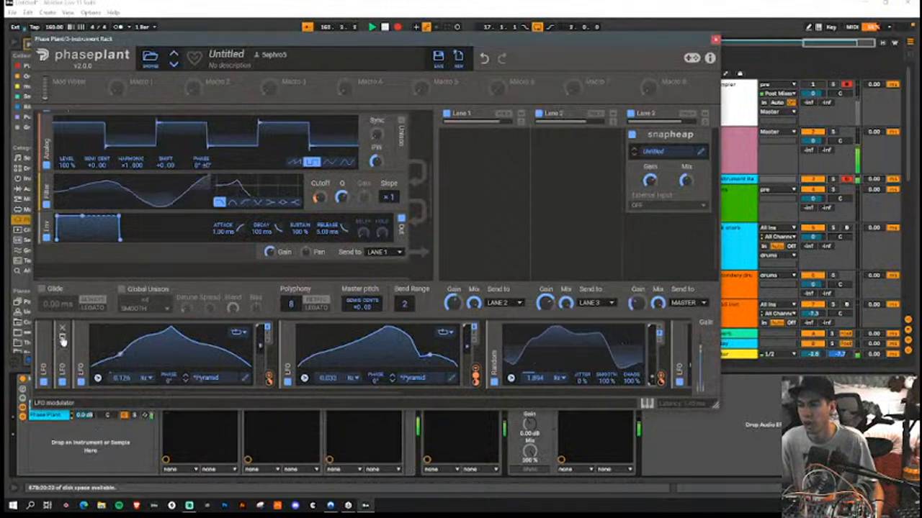
Step: Expand the two remaining folded LFOs, at 0.011 Hz and 0.191 Hz, and check their Note Trigger options, keeping the automatic one
{"action": "left_click", "coordinate": [81, 356]}
{"action": "left_click", "coordinate": [79, 378]}
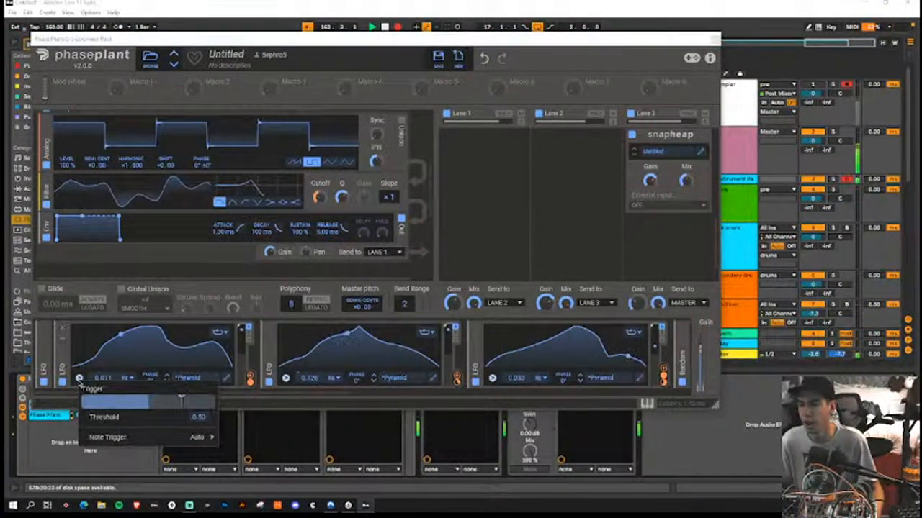
{"action": "mouse_move", "coordinate": [193, 437]}
{"action": "left_click", "coordinate": [238, 438]}
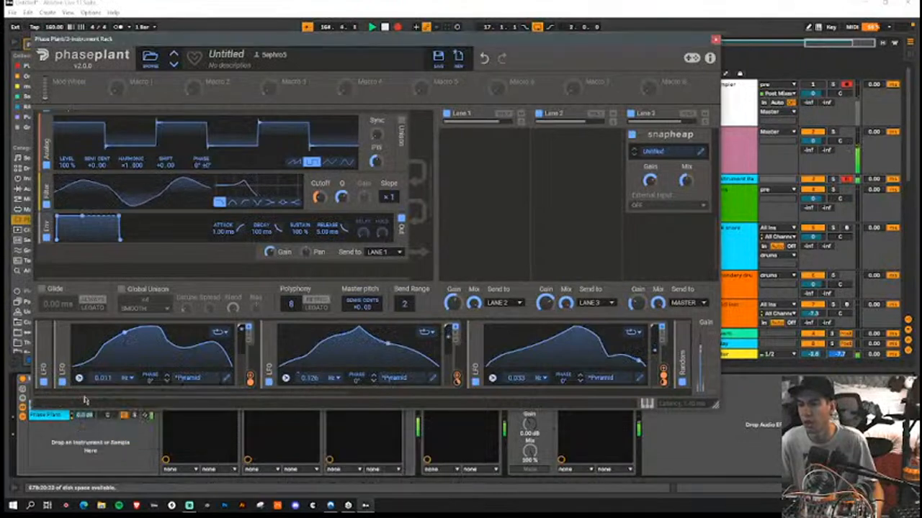
{"action": "left_click", "coordinate": [45, 343]}
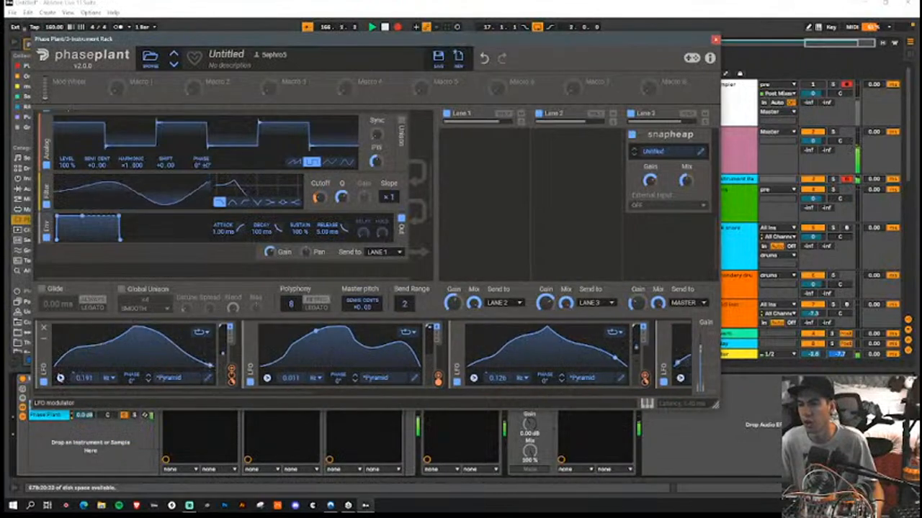
{"action": "left_click", "coordinate": [60, 377]}
{"action": "mouse_move", "coordinate": [144, 437]}
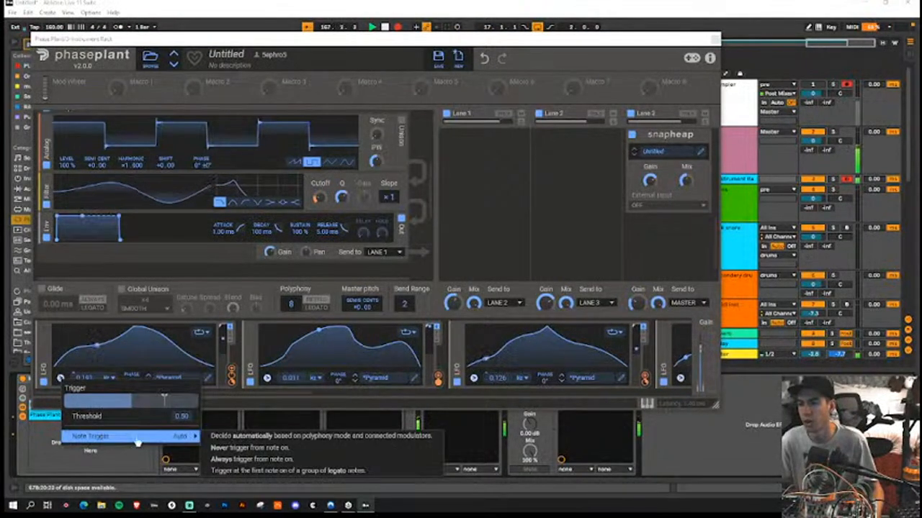
{"action": "left_click", "coordinate": [235, 437]}
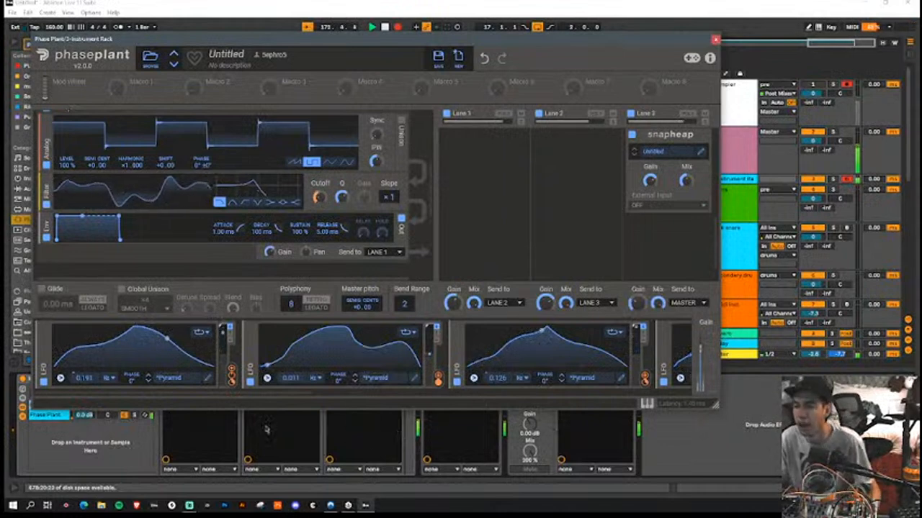
Step: Look through the modulators of the square-wave Phase Plant and set its Polyphony to 8
{"action": "left_click_drag", "start_coordinate": [268, 395], "coordinate": [541, 423]}
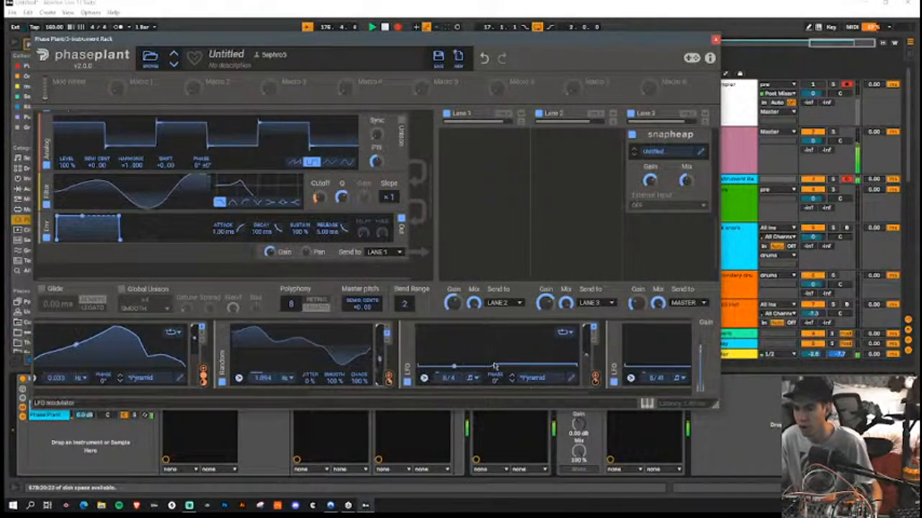
{"action": "left_click_drag", "start_coordinate": [500, 395], "coordinate": [339, 400]}
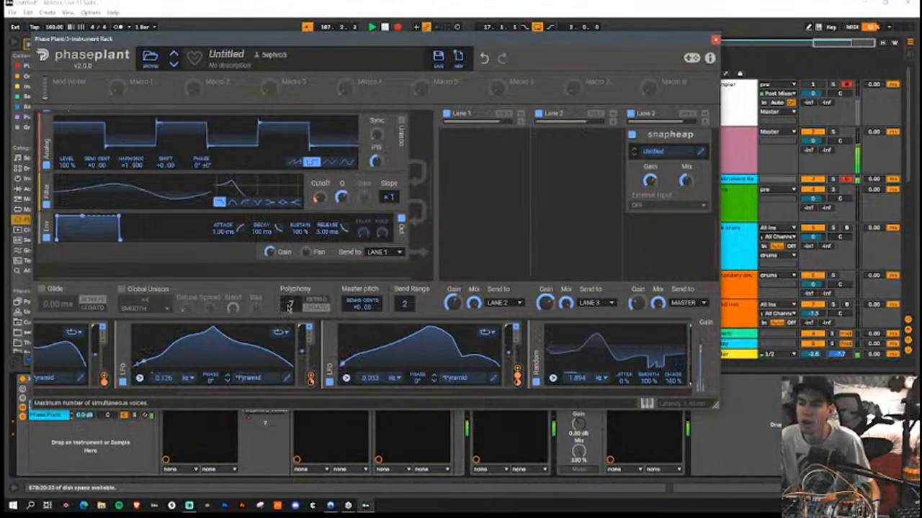
{"action": "left_click_drag", "start_coordinate": [294, 306], "coordinate": [293, 285]}
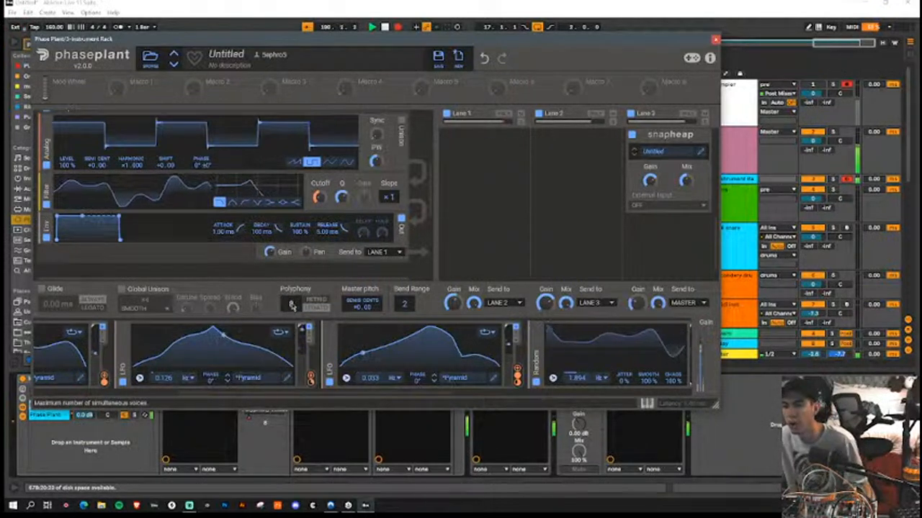
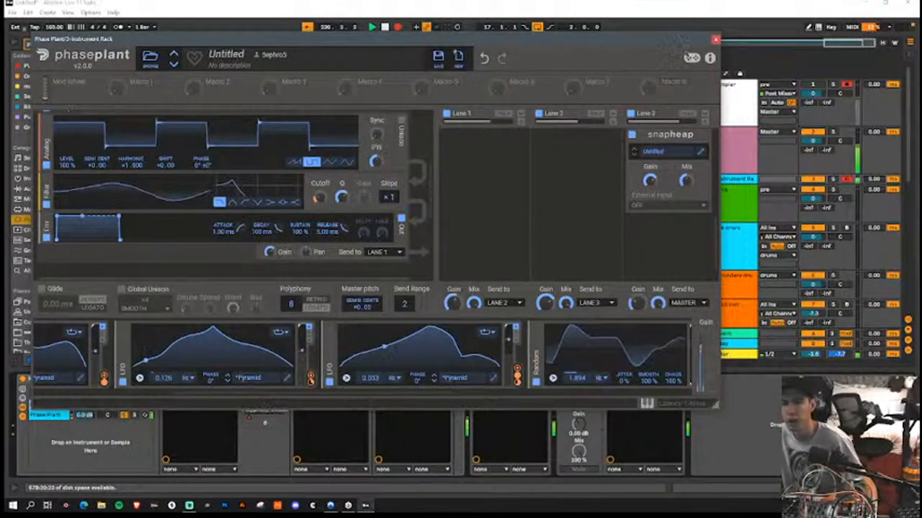
Step: Close the Phase Plant window and stop the recording to the resampler track
{"action": "left_click", "coordinate": [715, 39]}
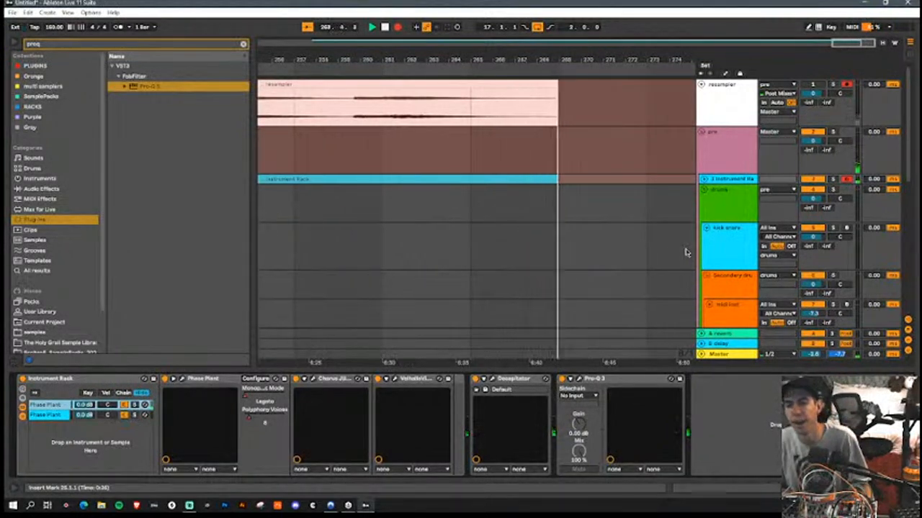
{"action": "key", "text": "space"}
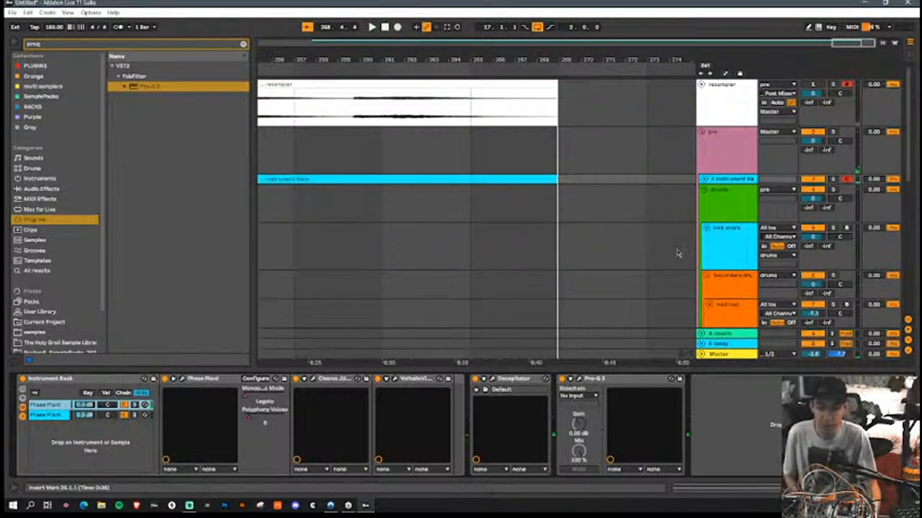
Step: Insert a MIDI track below the resampler track, load the resampled recording into its Sampler and set the sample volume to 10 dB
{"action": "left_click", "coordinate": [726, 108]}
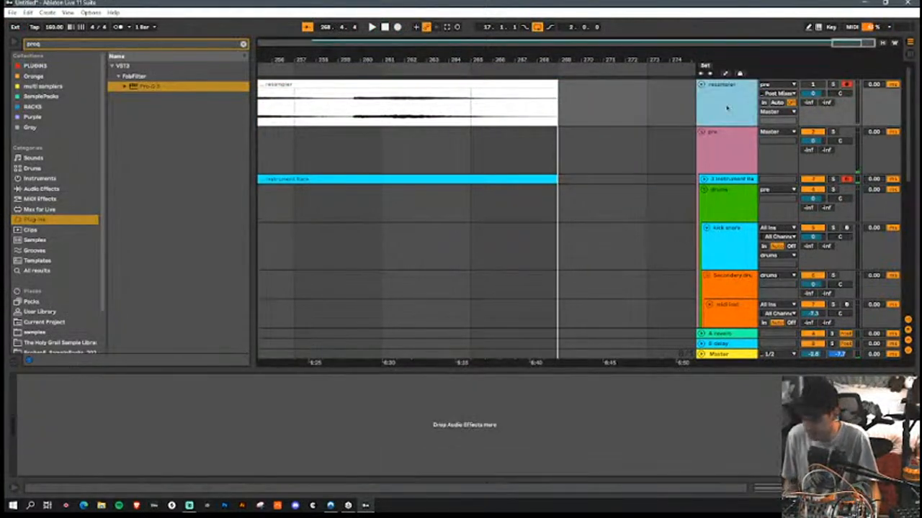
{"action": "key", "text": "ctrl+shift+t"}
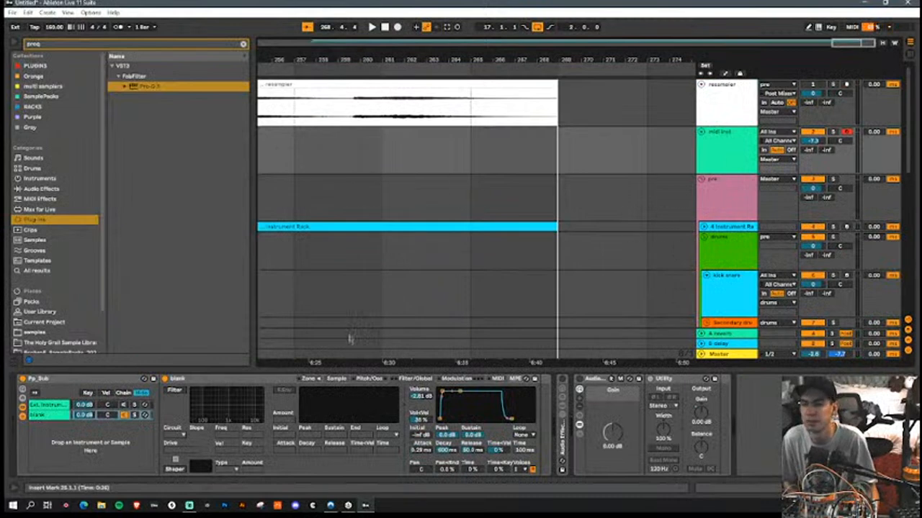
{"action": "left_click_drag", "start_coordinate": [524, 80], "coordinate": [338, 416]}
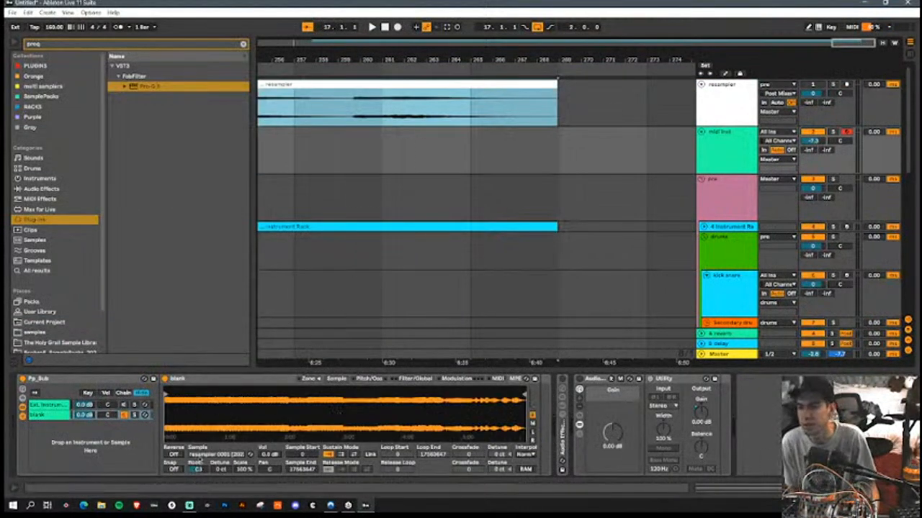
{"action": "left_click_drag", "start_coordinate": [270, 455], "coordinate": [270, 435]}
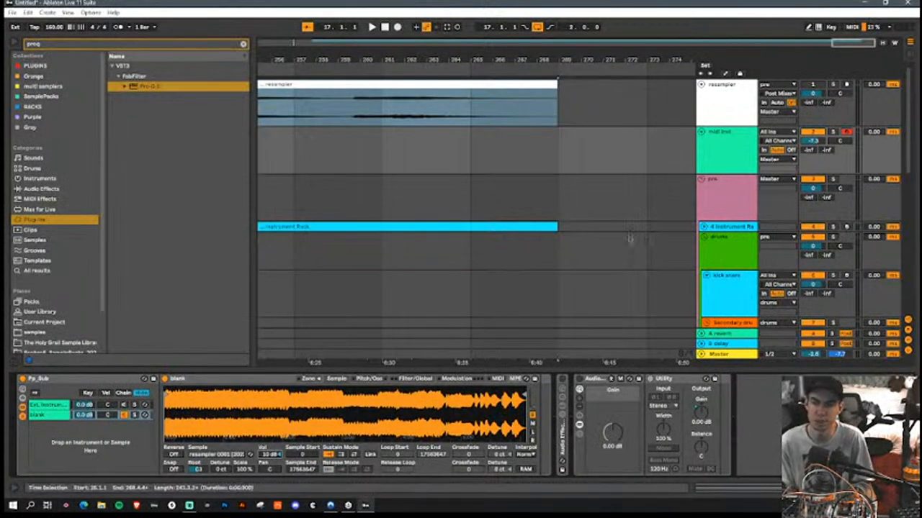
Step: Move the new Sampler track into the Upper Tonal group
{"action": "left_click_drag", "start_coordinate": [380, 58], "coordinate": [673, 54]}
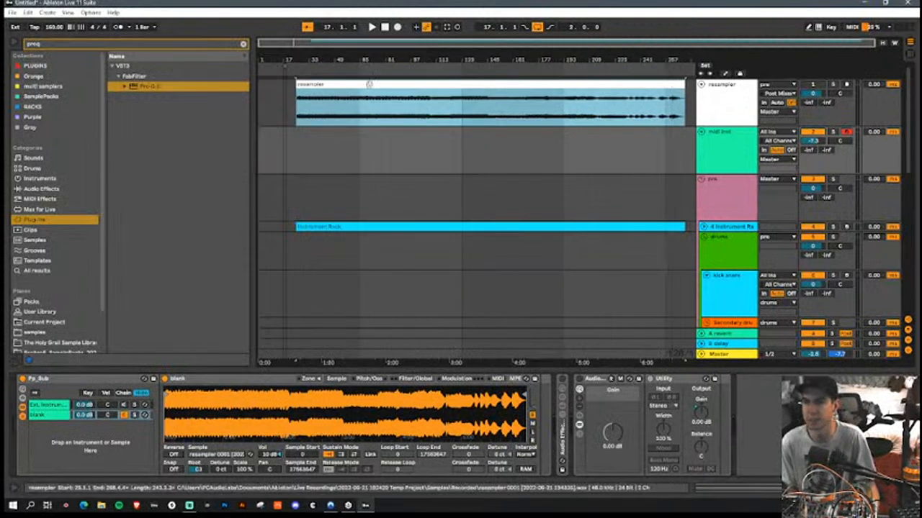
{"action": "left_click_drag", "start_coordinate": [286, 56], "coordinate": [489, 113]}
{"action": "scroll", "coordinate": [465, 200], "scroll_direction": "down", "scroll_amount": 8}
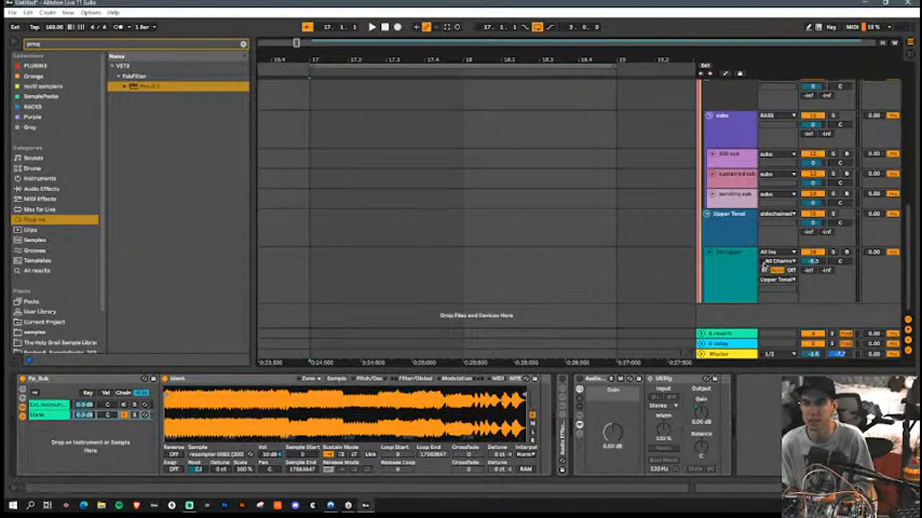
{"action": "scroll", "coordinate": [634, 238], "scroll_direction": "up", "scroll_amount": 8}
{"action": "left_click_drag", "start_coordinate": [736, 153], "coordinate": [725, 246]}
{"action": "scroll", "coordinate": [663, 249], "scroll_direction": "up", "scroll_amount": 10}
Step: Insert an audio track after the MIDI instrument track in the secondary drums group
{"action": "left_click", "coordinate": [598, 221]}
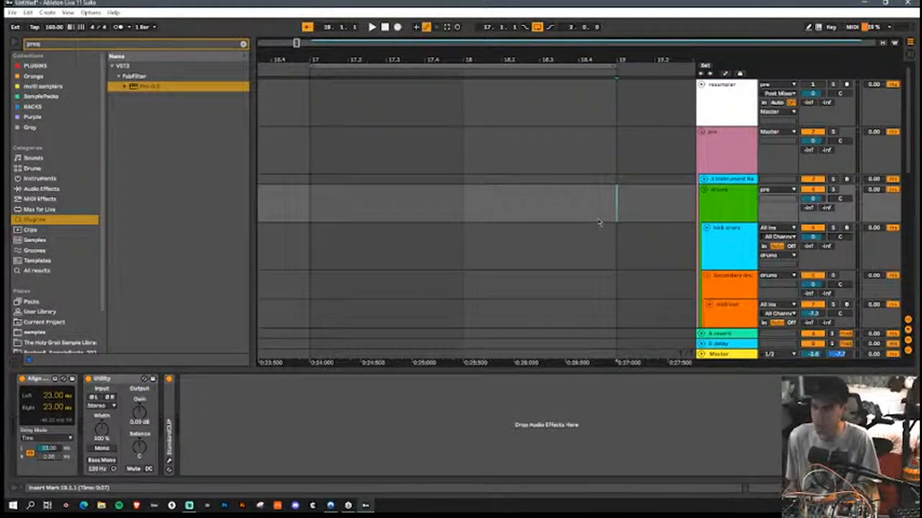
{"action": "scroll", "coordinate": [734, 245], "scroll_direction": "down", "scroll_amount": 3}
{"action": "left_click", "coordinate": [734, 254]}
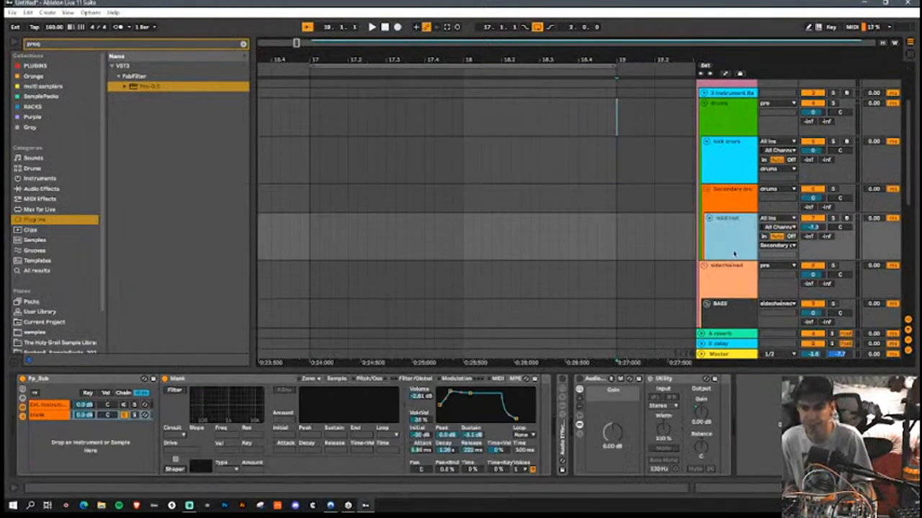
{"action": "key", "text": "ctrl+t"}
Step: Search all library results for "drum loop" and place the Classicness break on the new audio track at bar 17
{"action": "left_click", "coordinate": [174, 48]}
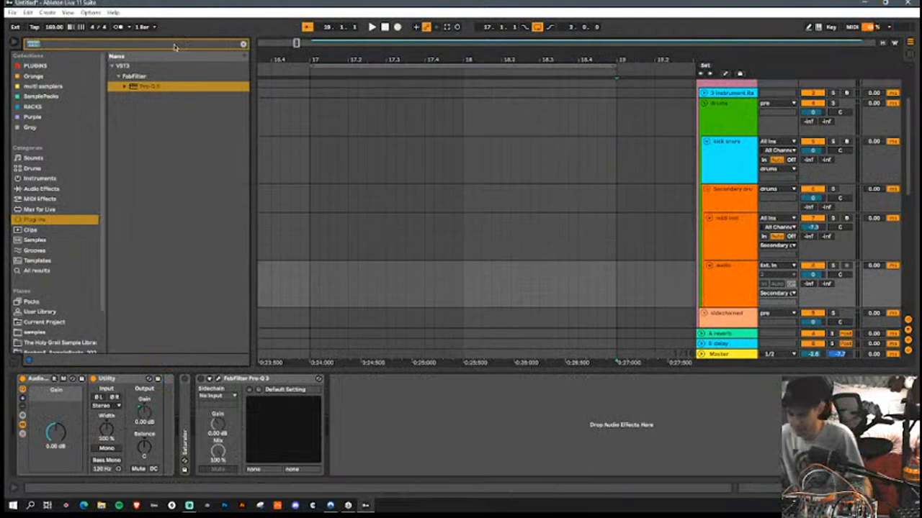
{"action": "type", "text": "drum loop"}
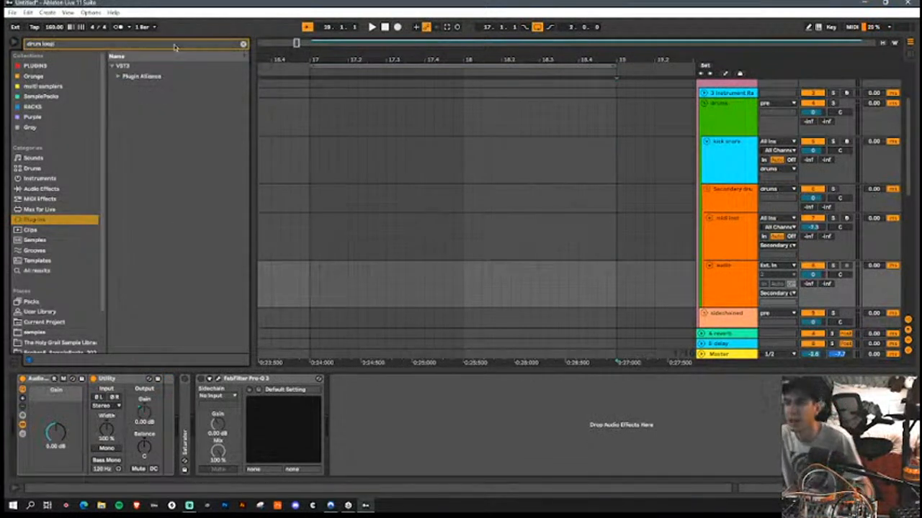
{"action": "left_click", "coordinate": [62, 271]}
{"action": "left_click", "coordinate": [170, 241]}
{"action": "scroll", "coordinate": [175, 248], "scroll_direction": "down", "scroll_amount": 10}
{"action": "scroll", "coordinate": [186, 149], "scroll_direction": "up", "scroll_amount": 3}
{"action": "left_click", "coordinate": [187, 148]}
{"action": "left_click", "coordinate": [190, 118]}
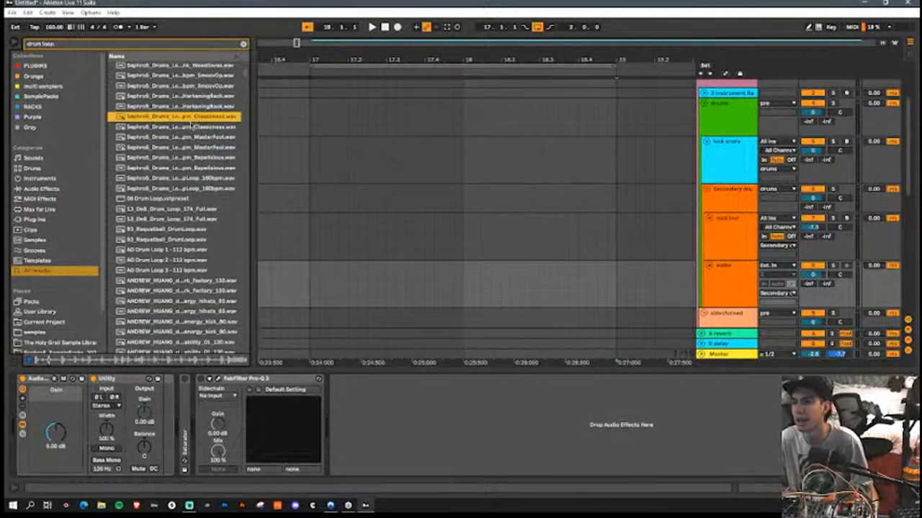
{"action": "left_click_drag", "start_coordinate": [279, 158], "coordinate": [310, 287]}
Step: Cut the drum loop at bar 19 and delete everything after it, leaving two bars
{"action": "left_click", "coordinate": [617, 289]}
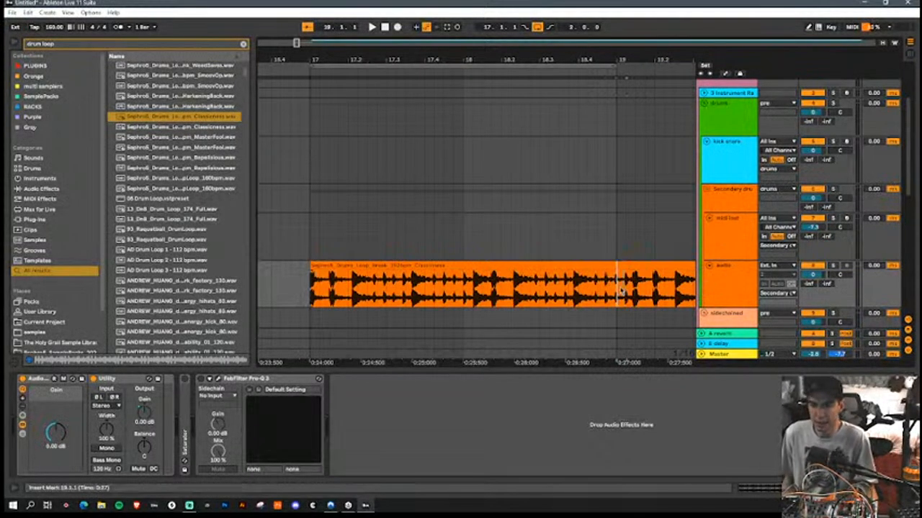
{"action": "left_click", "coordinate": [648, 266]}
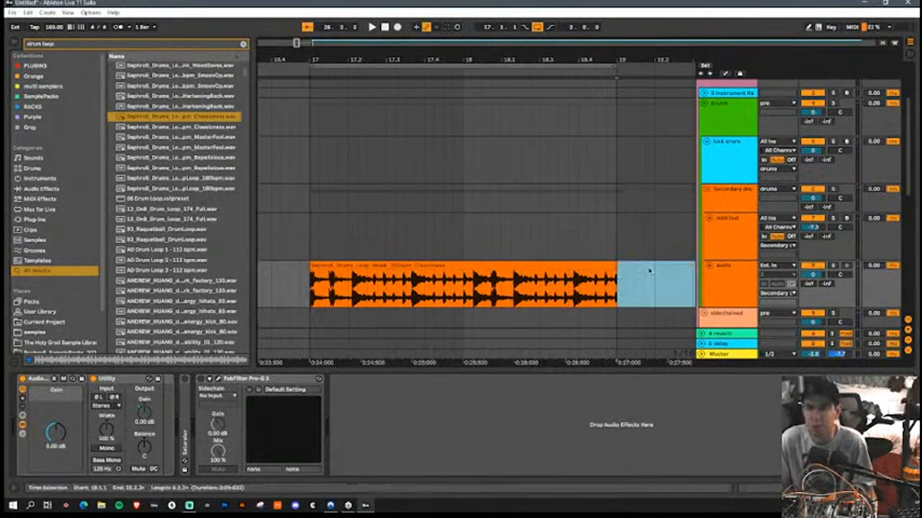
{"action": "key", "text": "Delete"}
Step: Set the project tempo to 152 BPM and extend the drum loop so it ends at bar 19
{"action": "left_click", "coordinate": [429, 266]}
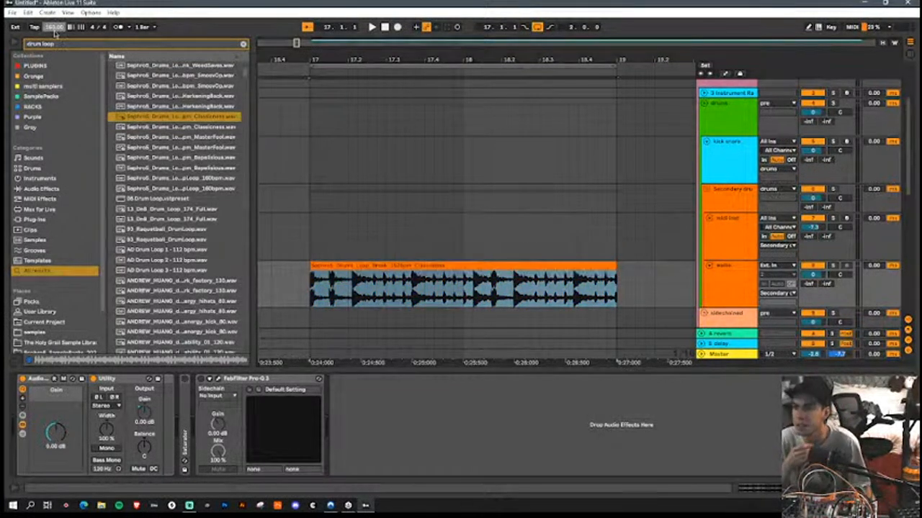
{"action": "key", "text": "Return"}
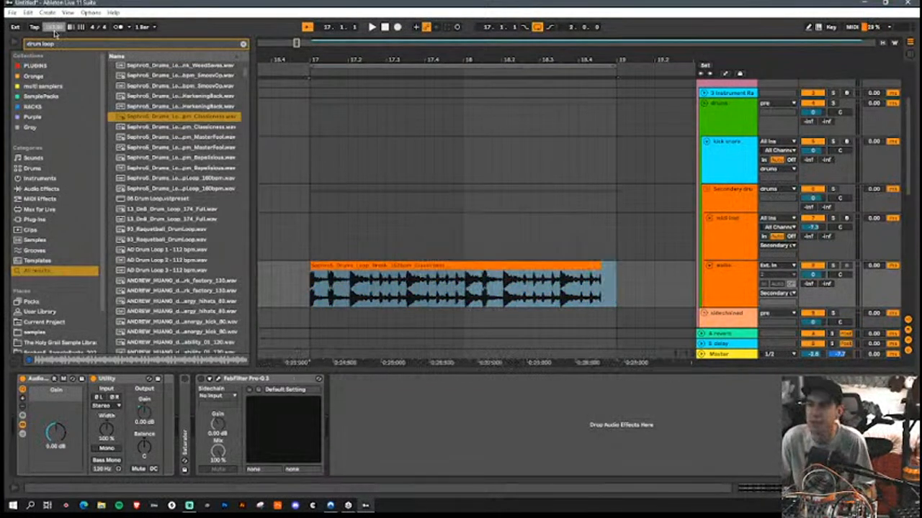
{"action": "left_click_drag", "start_coordinate": [600, 265], "coordinate": [614, 271]}
Step: Play the drum loop and lower its audio track's volume to -14.1 dB
{"action": "key", "text": "space"}
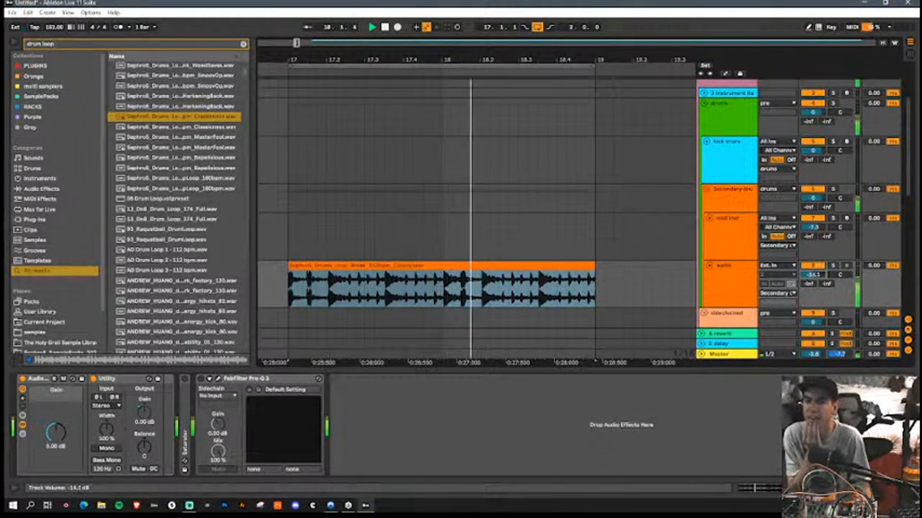
{"action": "left_click", "coordinate": [754, 300]}
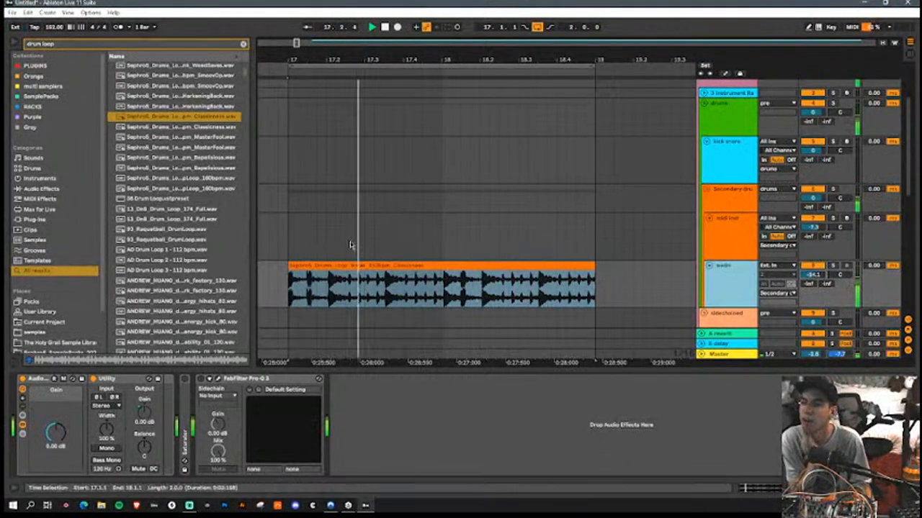
Step: Open the drum loop clip, set its warp mode to Beats with a transient envelope of 0, and transpose it +12 semitones
{"action": "double_click", "coordinate": [380, 264]}
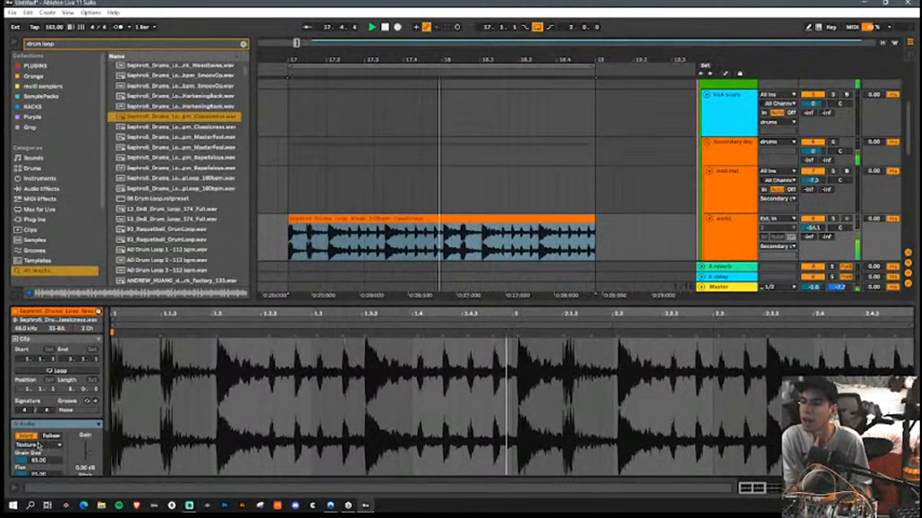
{"action": "left_click", "coordinate": [36, 445]}
{"action": "left_click", "coordinate": [32, 412]}
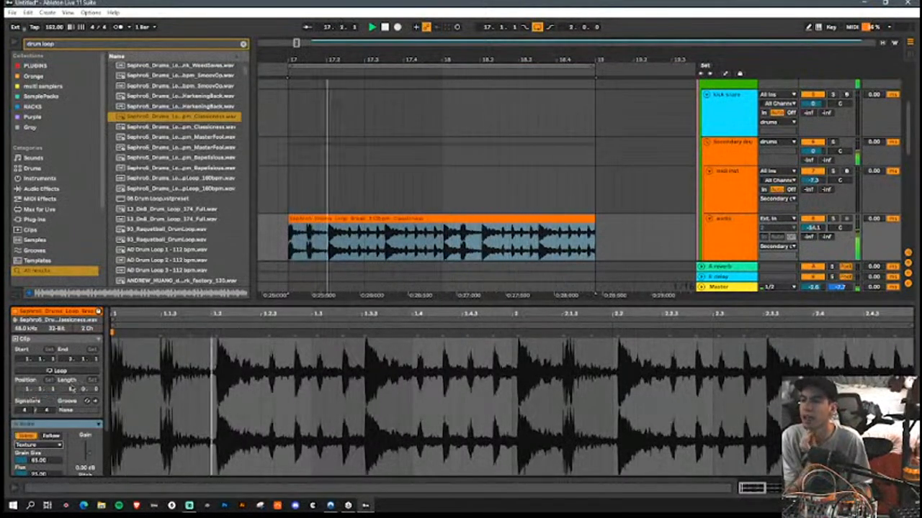
{"action": "scroll", "coordinate": [48, 436], "scroll_direction": "down", "scroll_amount": 3}
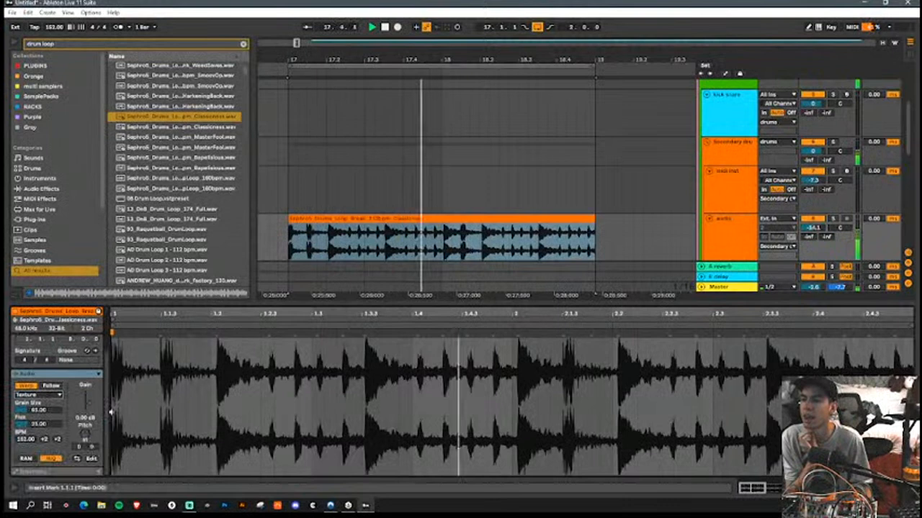
{"action": "left_click", "coordinate": [36, 395]}
{"action": "left_click", "coordinate": [36, 404]}
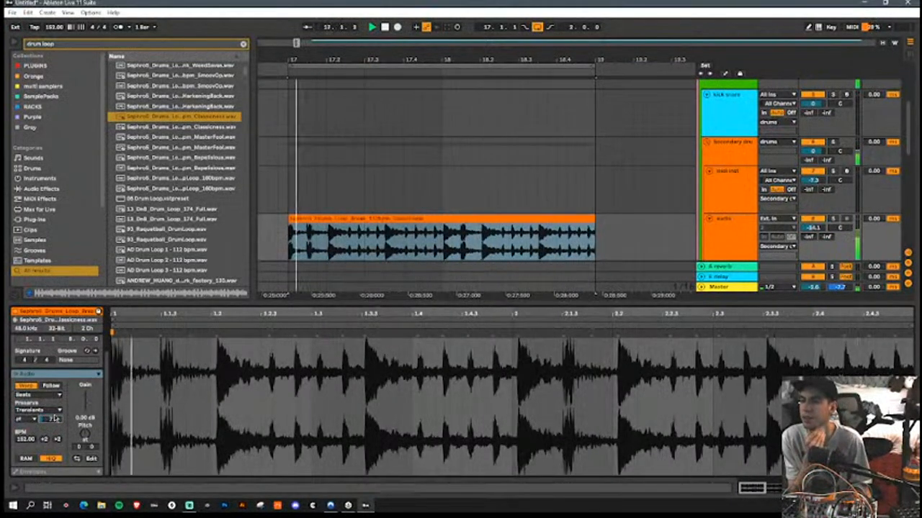
{"action": "left_click_drag", "start_coordinate": [85, 434], "coordinate": [87, 404]}
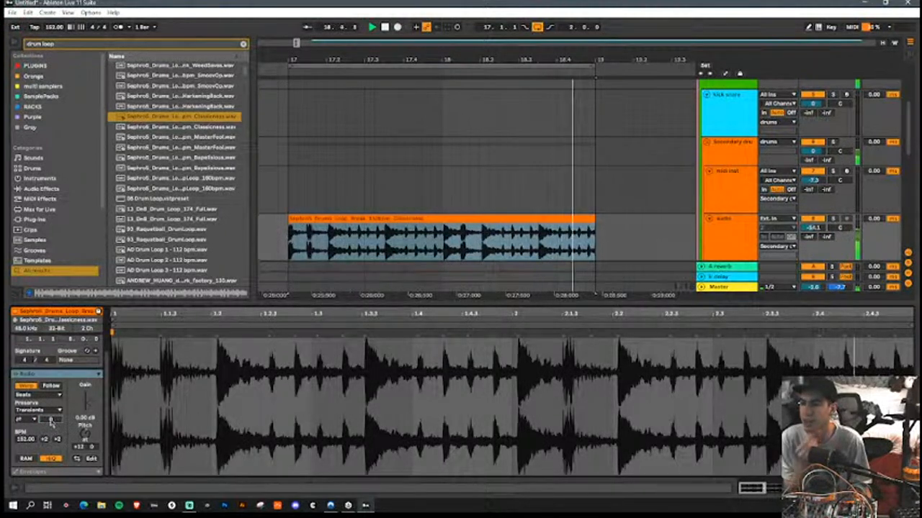
Step: Split the drum loop at bar 18 and double the first half's segment BPM to 304
{"action": "left_click", "coordinate": [443, 219]}
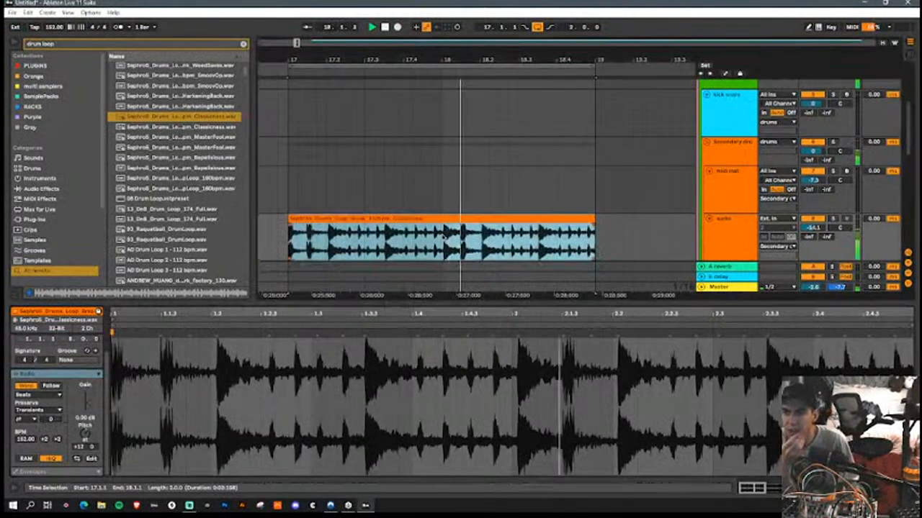
{"action": "left_click", "coordinate": [443, 236]}
{"action": "key", "text": "ctrl+e"}
{"action": "left_click", "coordinate": [401, 220]}
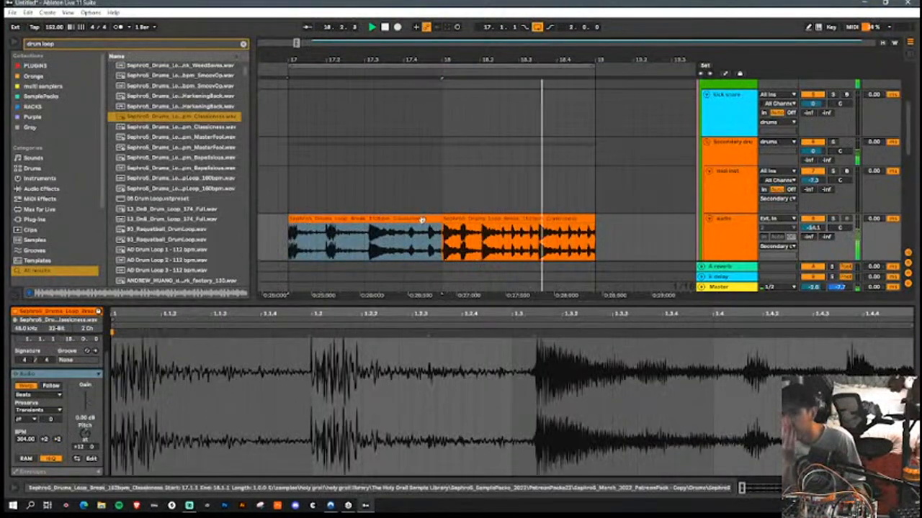
{"action": "left_click", "coordinate": [57, 440]}
Step: Extend the slowed first half to bar 19 with its pitch at +7 semitones, and consolidate it into one clip
{"action": "left_click_drag", "start_coordinate": [567, 219], "coordinate": [595, 219]}
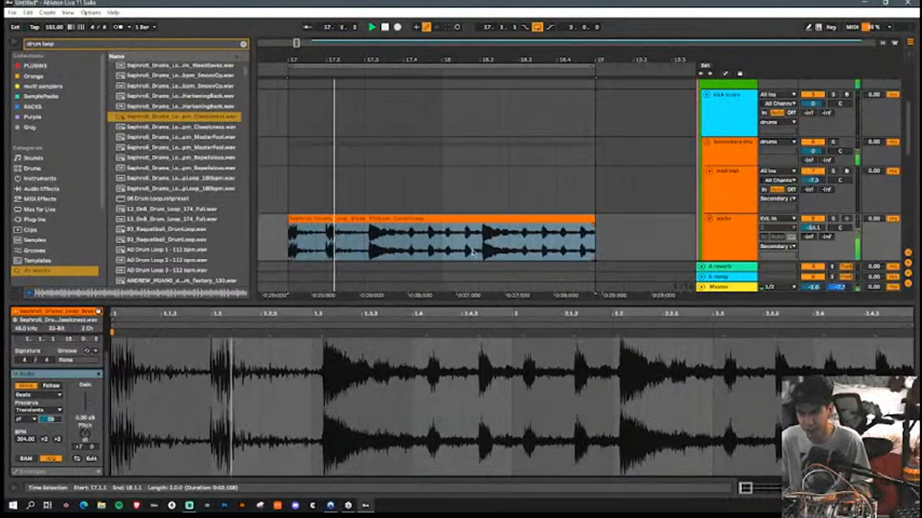
{"action": "left_click", "coordinate": [457, 219]}
{"action": "key", "text": "ctrl+j"}
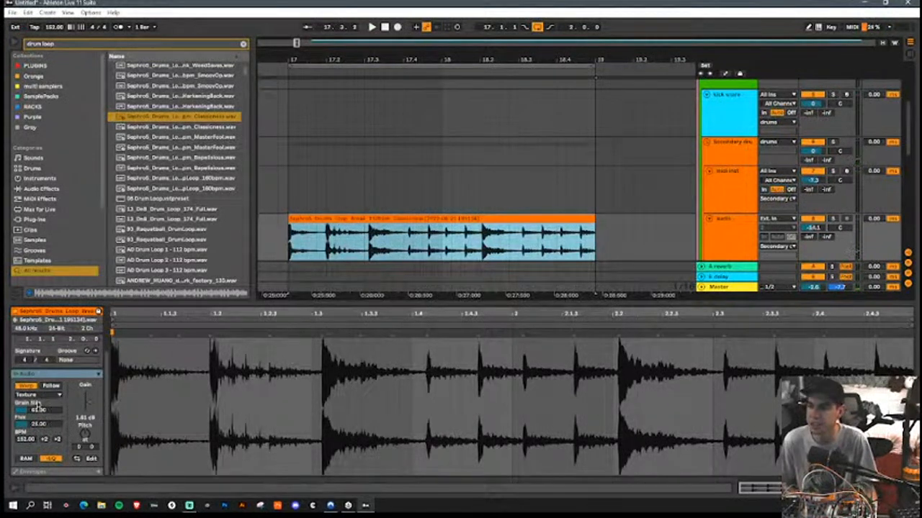
Step: Set the consolidated clip's warp mode to Beats with transient looping off and a shortened transient envelope
{"action": "left_click", "coordinate": [38, 396]}
{"action": "left_click", "coordinate": [38, 403]}
{"action": "left_click", "coordinate": [31, 425]}
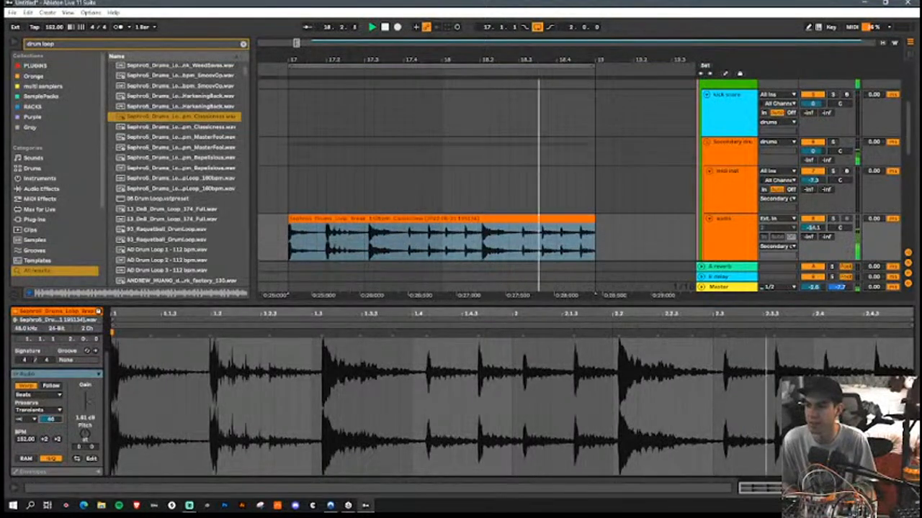
Step: Add warp markers on the consolidated drum loop's hits near beats 1.2 and 1.4
{"action": "left_click", "coordinate": [151, 333]}
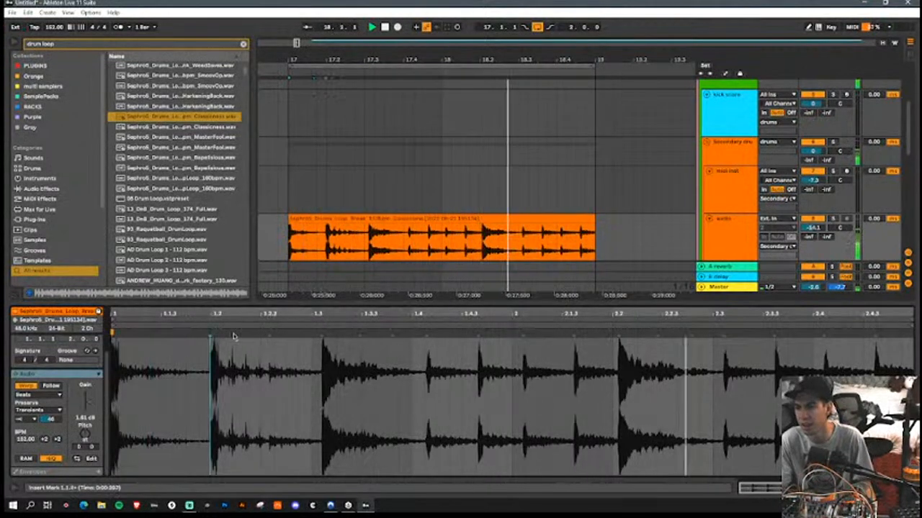
{"action": "left_click", "coordinate": [210, 335]}
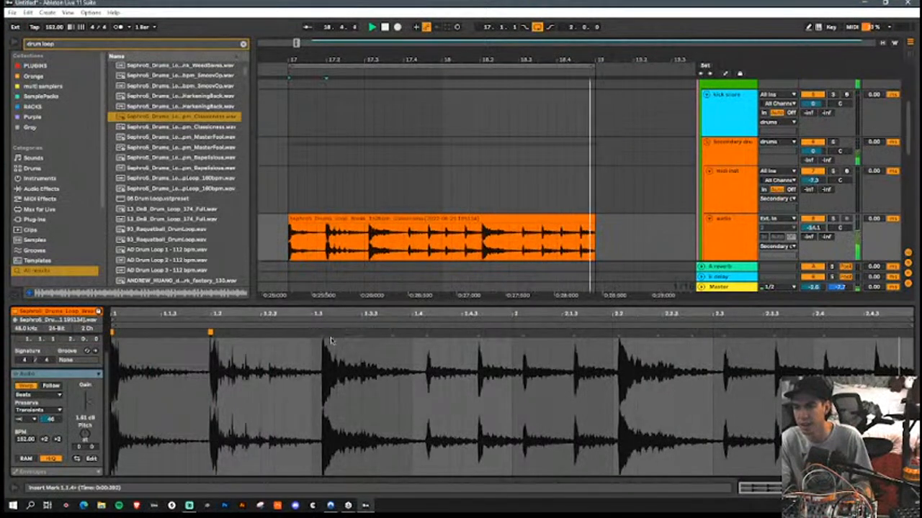
{"action": "left_click", "coordinate": [360, 334]}
{"action": "left_click", "coordinate": [392, 334]}
{"action": "left_click", "coordinate": [428, 336]}
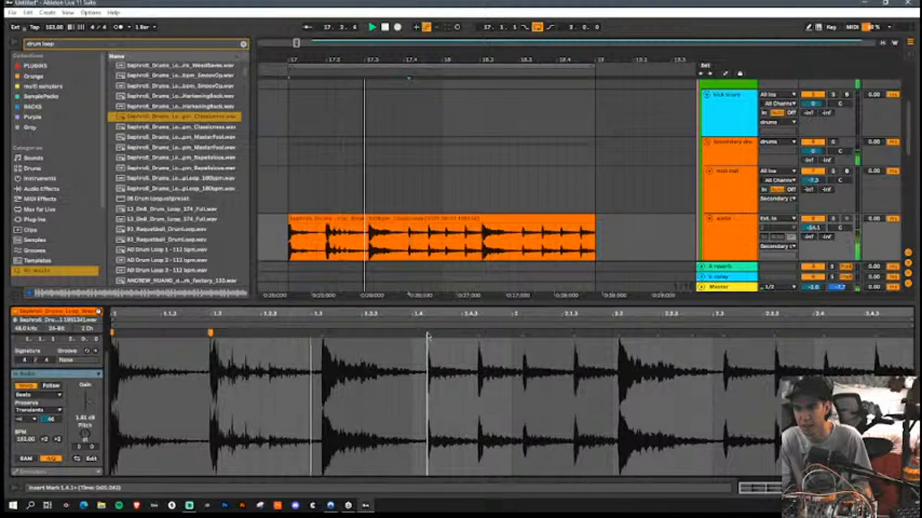
{"action": "double_click", "coordinate": [428, 336]}
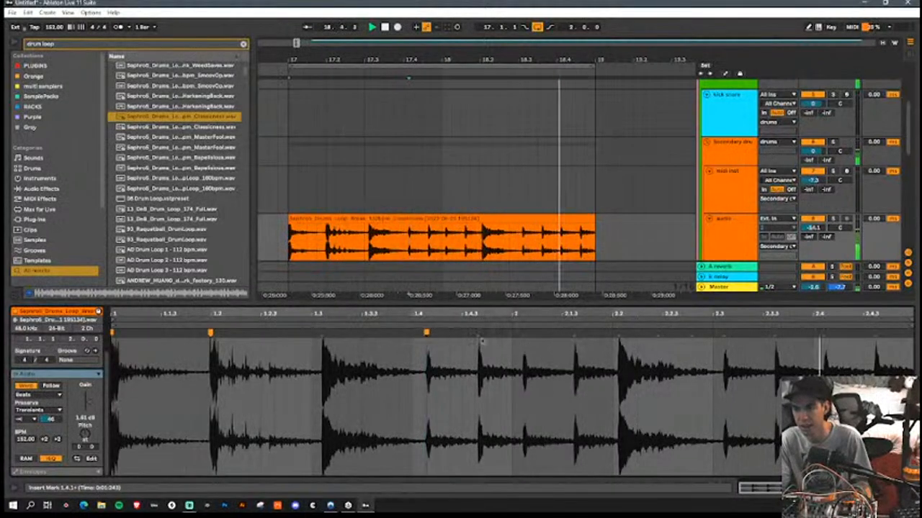
Step: Shift the loop's last hit near 2.4.3 slightly later and move the 1.4 hit's warp marker slightly later
{"action": "left_click", "coordinate": [657, 334]}
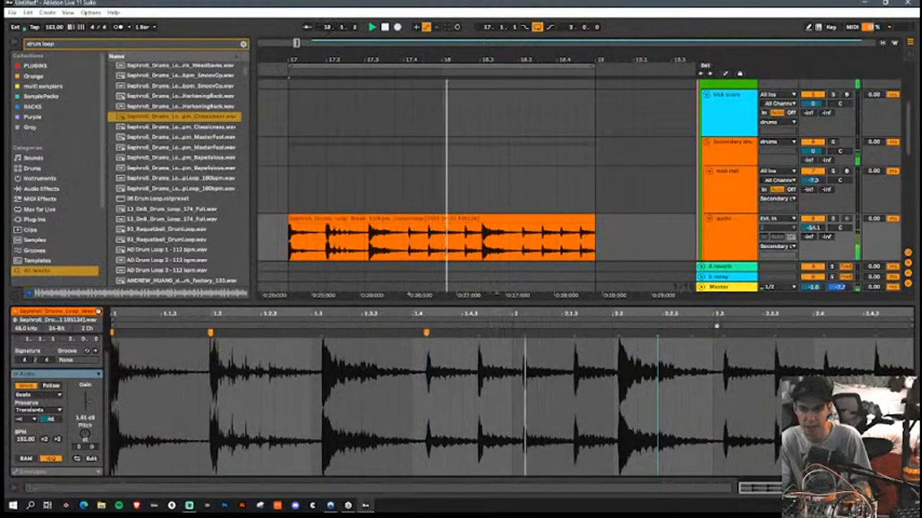
{"action": "left_click", "coordinate": [691, 334]}
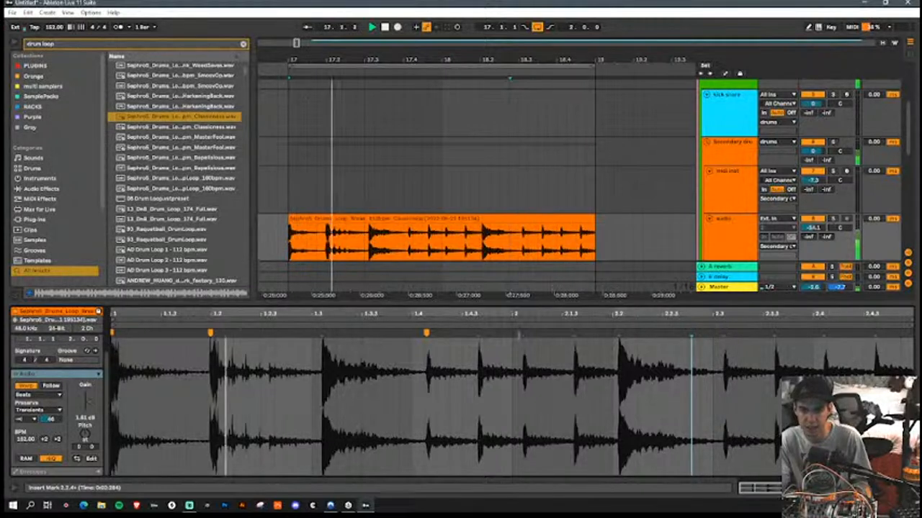
{"action": "left_click_drag", "start_coordinate": [876, 334], "coordinate": [889, 334]}
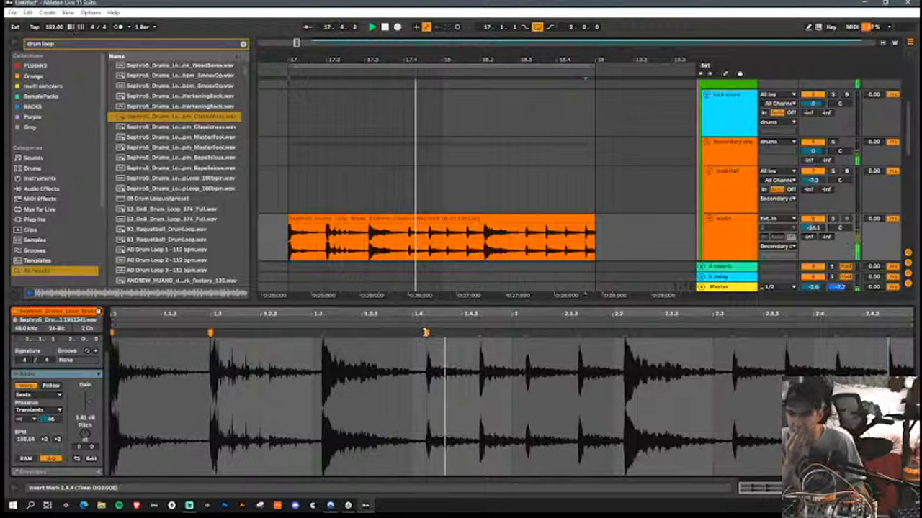
{"action": "left_click_drag", "start_coordinate": [426, 333], "coordinate": [434, 333]}
Step: Add warp markers on the hits near 2.1.3 and 2.2, and pull the second marker back onto beat 2.2
{"action": "double_click", "coordinate": [589, 333]}
{"action": "double_click", "coordinate": [634, 333]}
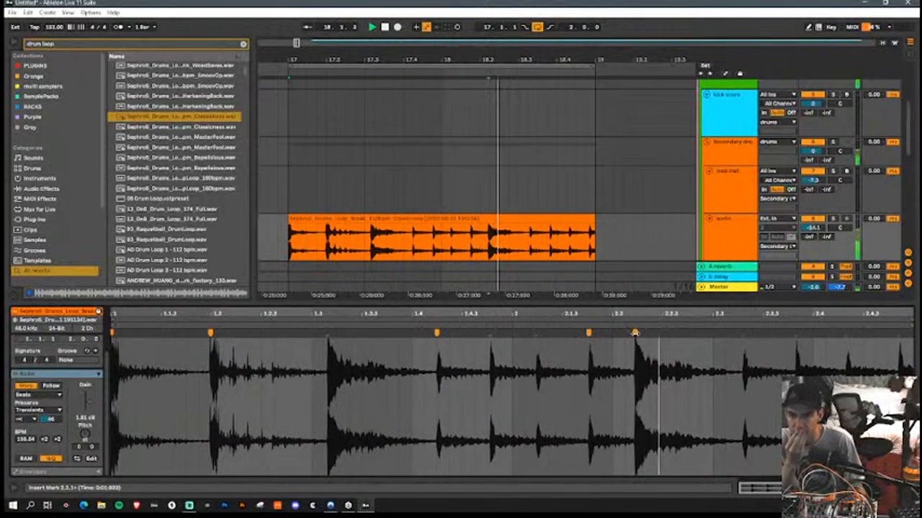
{"action": "mouse_move", "coordinate": [634, 333]}
{"action": "left_mouse_down"}
{"action": "mouse_move", "coordinate": [613, 334]}
{"action": "mouse_move", "coordinate": [618, 340]}
{"action": "left_mouse_up"}
{"action": "left_click", "coordinate": [739, 350]}
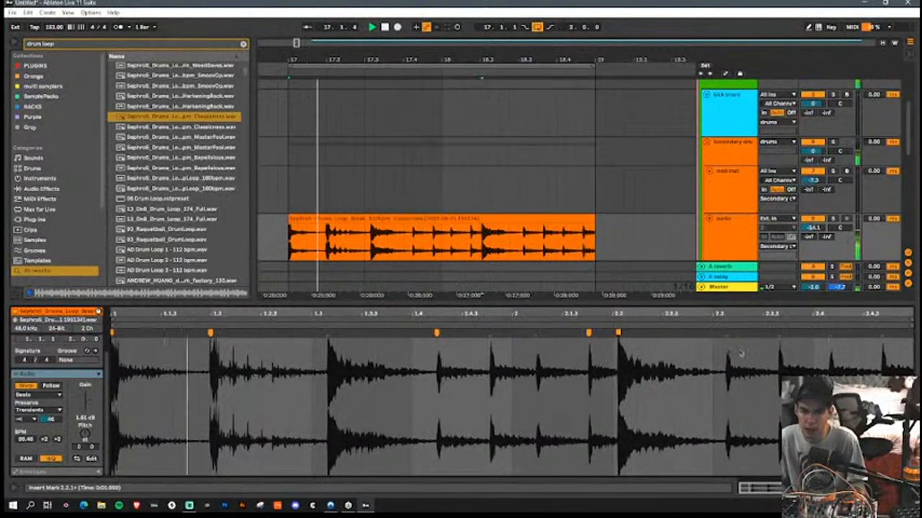
Step: Add a warp marker on the hit near 1.3, align it to beat 1.3, and remove the stray marker before it
{"action": "double_click", "coordinate": [304, 333]}
{"action": "left_click_drag", "start_coordinate": [326, 335], "coordinate": [322, 336]}
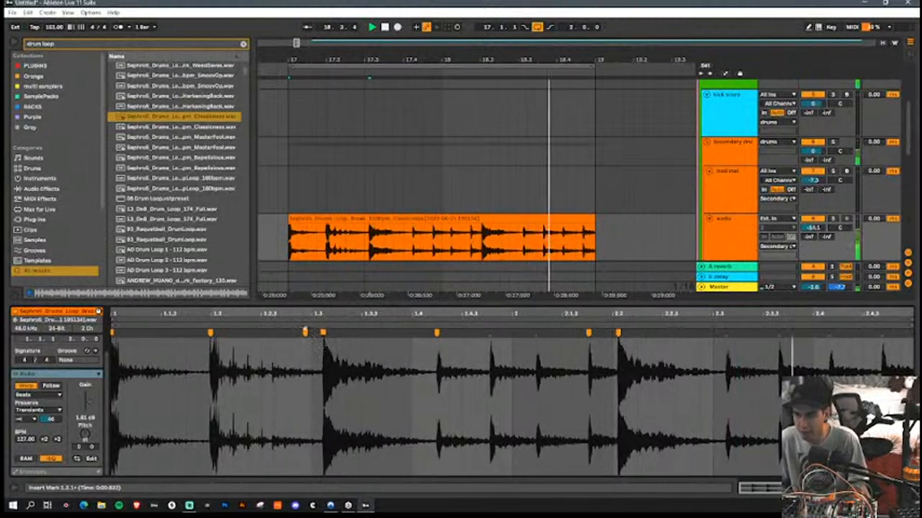
{"action": "left_click", "coordinate": [306, 333]}
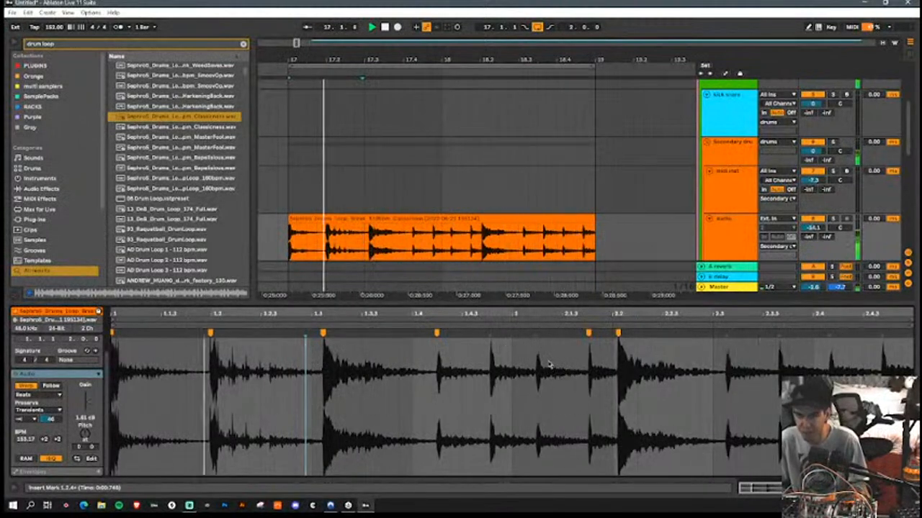
{"action": "left_click", "coordinate": [321, 332]}
{"action": "left_click_drag", "start_coordinate": [321, 332], "coordinate": [314, 333]}
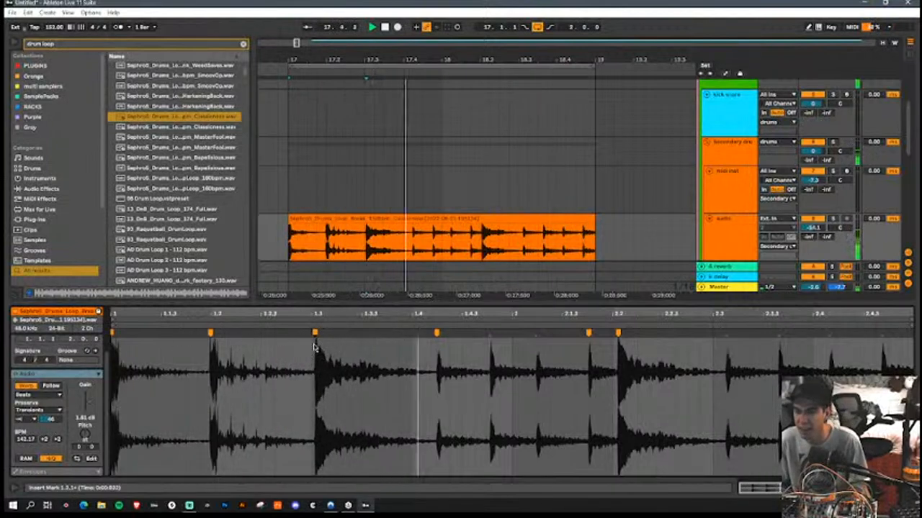
Step: Align the loop's other warped hits to beats 1.2, 1.4, 2.1.3, 2.2 and 2.3
{"action": "left_click_drag", "start_coordinate": [435, 331], "coordinate": [419, 332]}
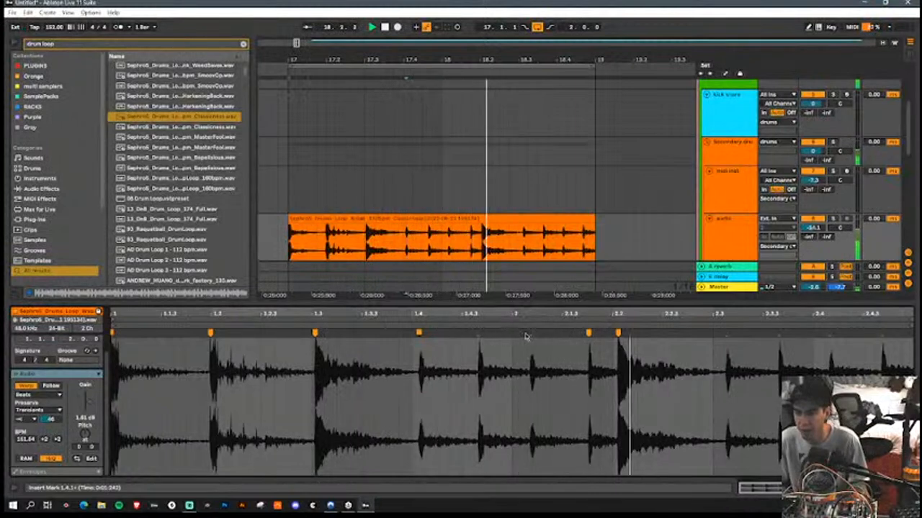
{"action": "left_click_drag", "start_coordinate": [589, 333], "coordinate": [574, 333]}
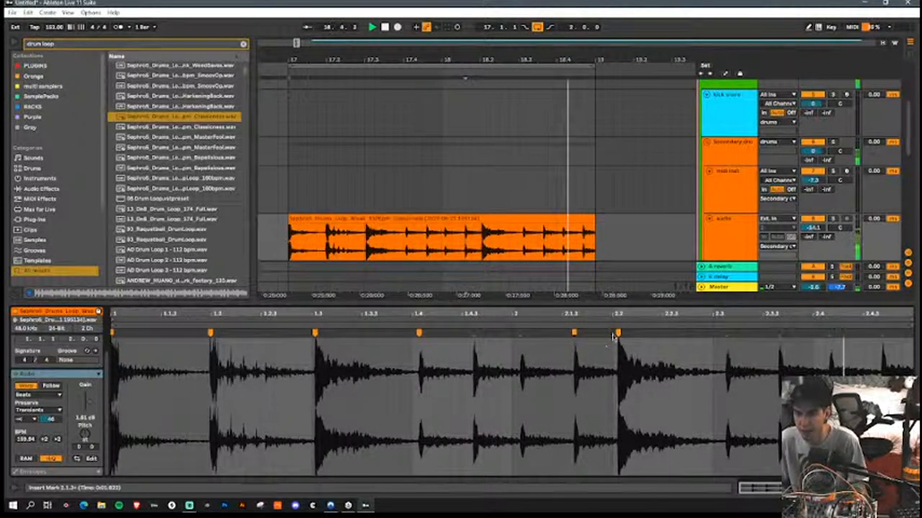
{"action": "left_click_drag", "start_coordinate": [618, 332], "coordinate": [622, 334]}
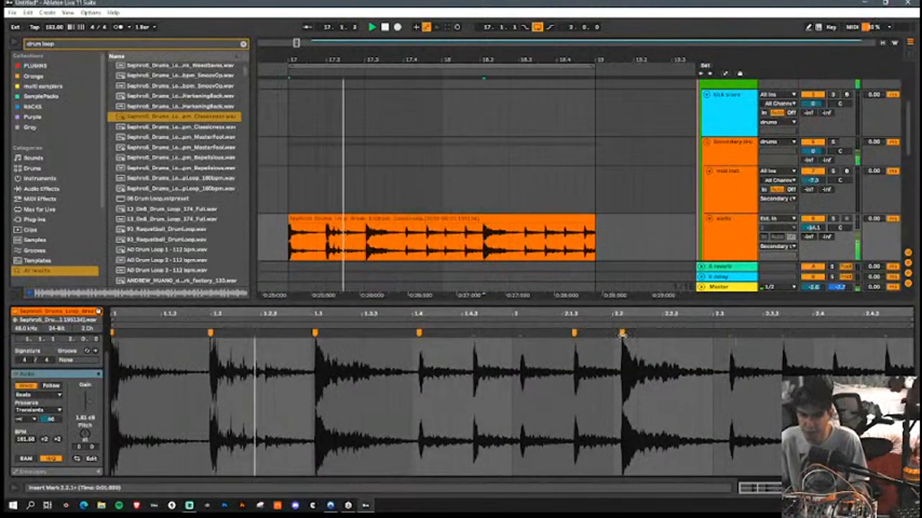
{"action": "left_click_drag", "start_coordinate": [622, 334], "coordinate": [618, 335]}
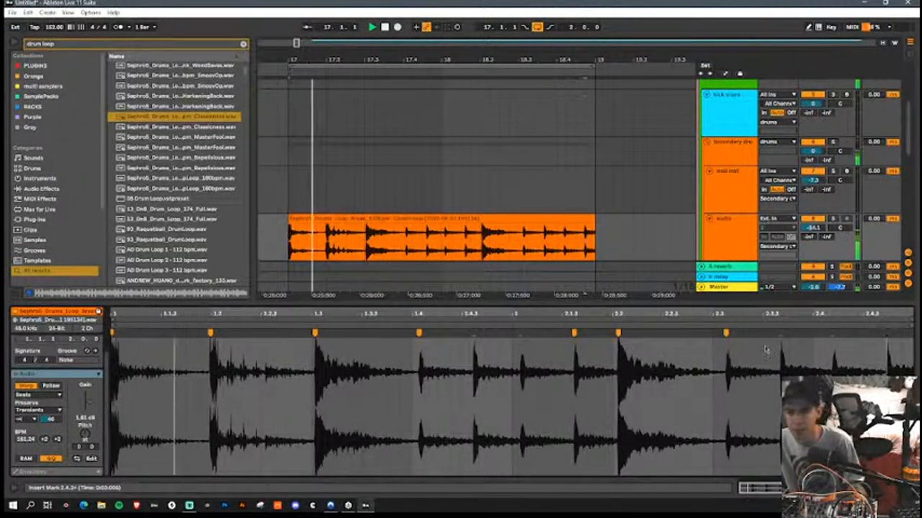
{"action": "left_click_drag", "start_coordinate": [725, 333], "coordinate": [717, 347]}
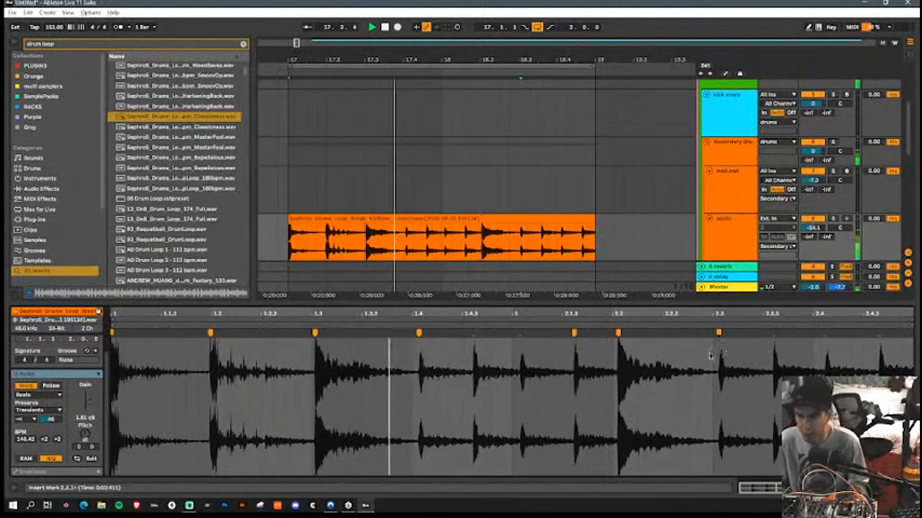
{"action": "left_click_drag", "start_coordinate": [210, 333], "coordinate": [214, 334]}
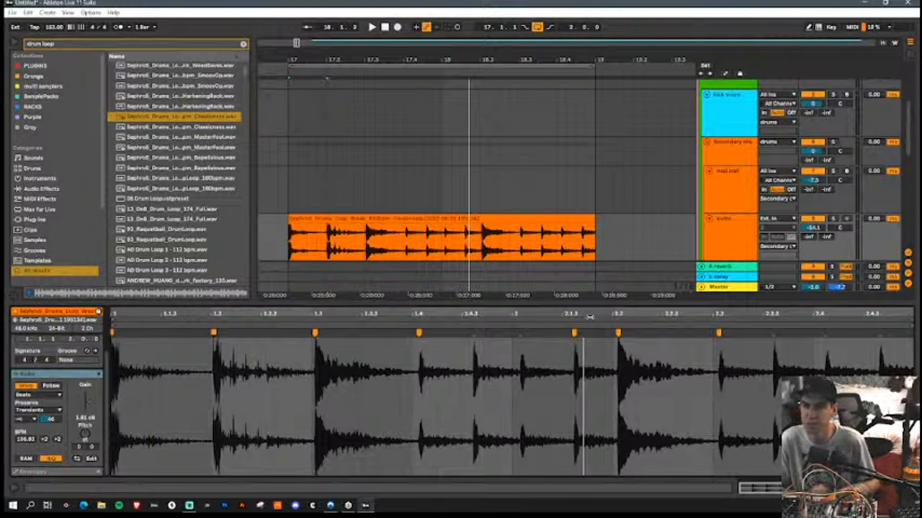
Step: Select the warped drum loop clip and play it back from bar 17
{"action": "left_click", "coordinate": [566, 217]}
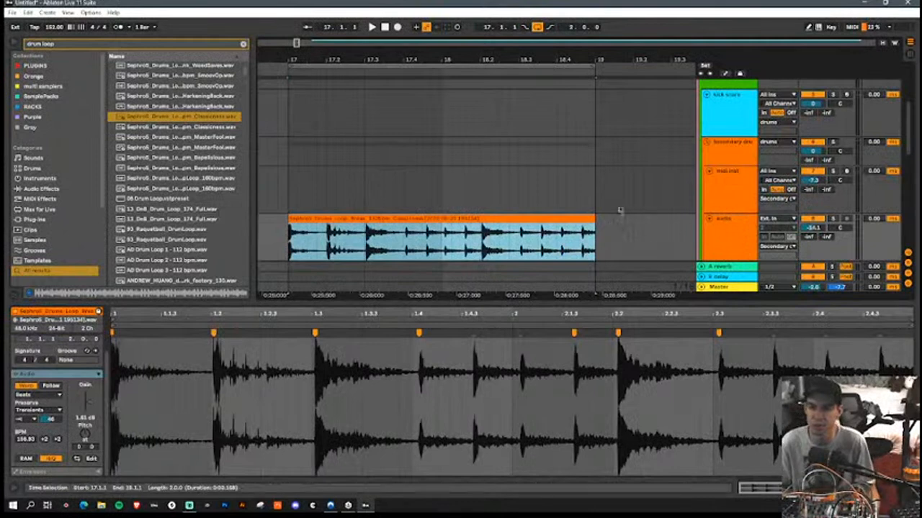
{"action": "scroll", "coordinate": [632, 177], "scroll_direction": "up", "scroll_amount": 3}
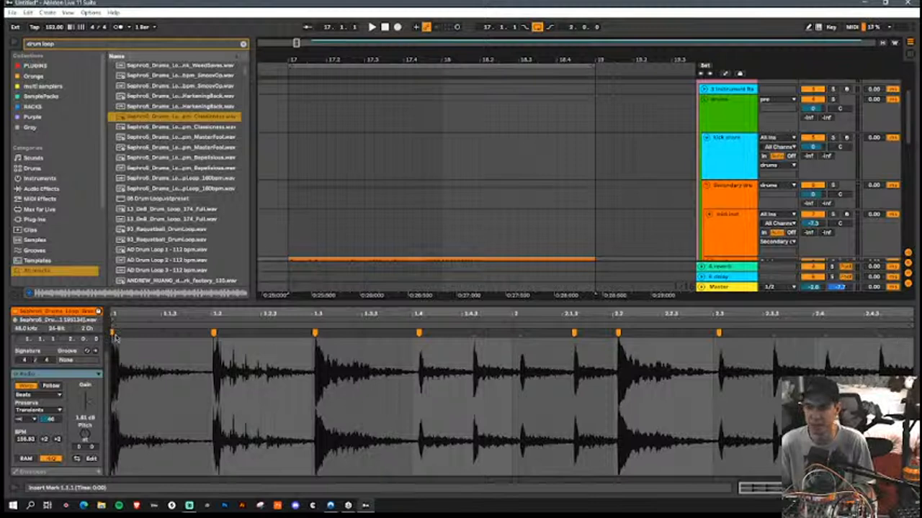
{"action": "key", "text": "space"}
{"action": "scroll", "coordinate": [419, 195], "scroll_direction": "down", "scroll_amount": 3}
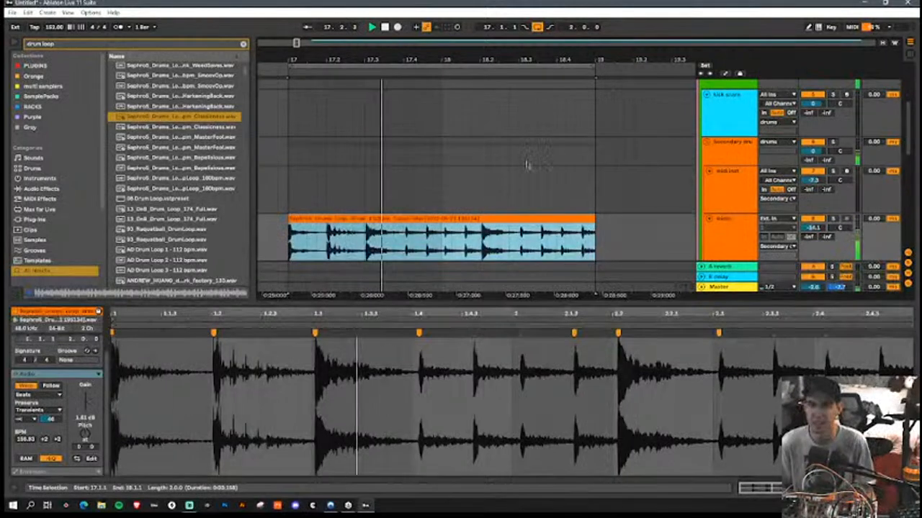
Step: Create a two-bar MIDI clip on the kick snare track from bar 17 to 19, with a C1 kick on the first beat
{"action": "left_click_drag", "start_coordinate": [288, 113], "coordinate": [594, 123]}
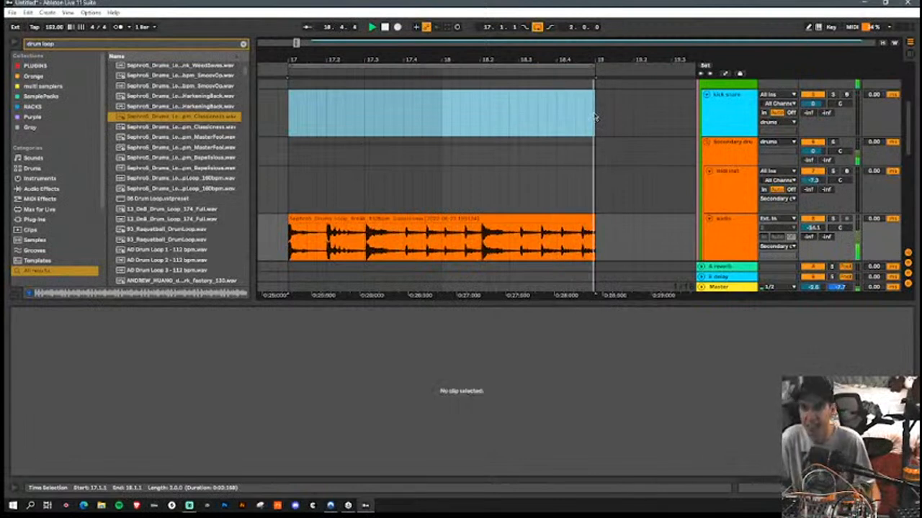
{"action": "key", "text": "ctrl+shift+m"}
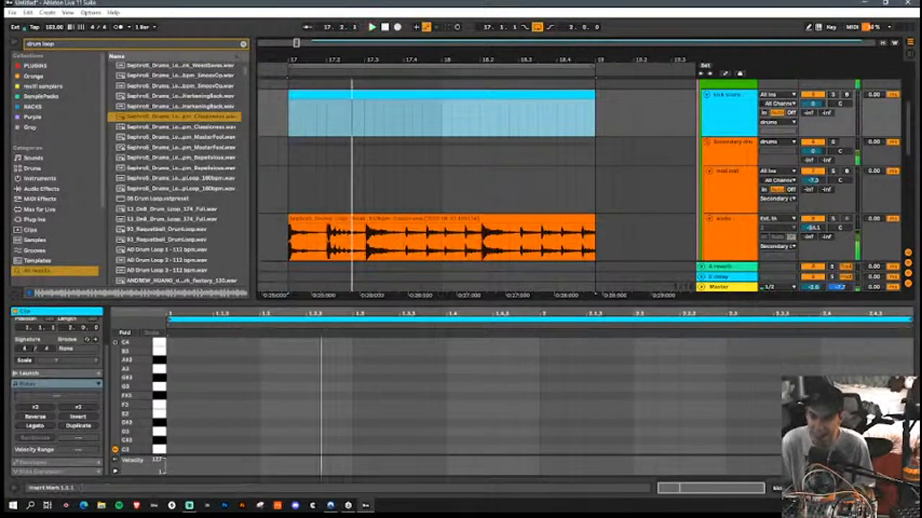
{"action": "left_click", "coordinate": [193, 401]}
{"action": "scroll", "coordinate": [180, 428], "scroll_direction": "down", "scroll_amount": 5}
{"action": "scroll", "coordinate": [179, 428], "scroll_direction": "up", "scroll_amount": 2}
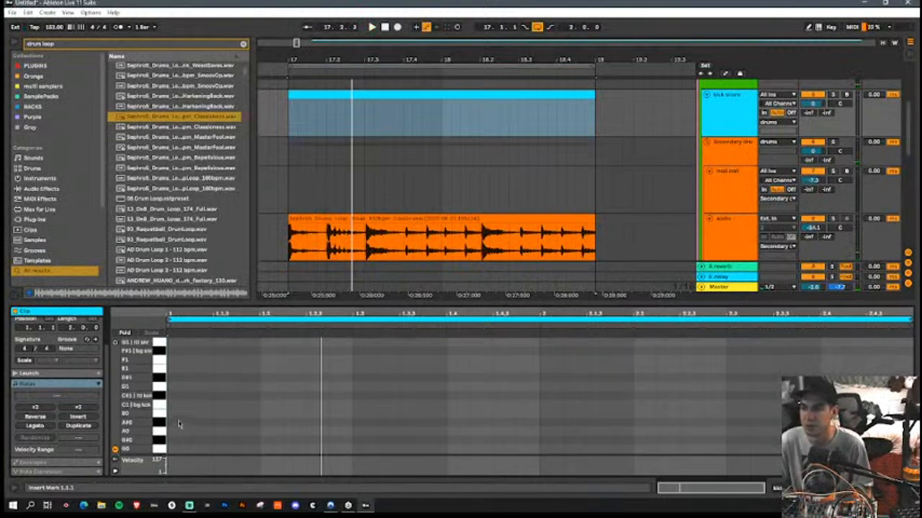
{"action": "double_click", "coordinate": [175, 405]}
{"action": "scroll", "coordinate": [349, 370], "scroll_direction": "up", "scroll_amount": 4}
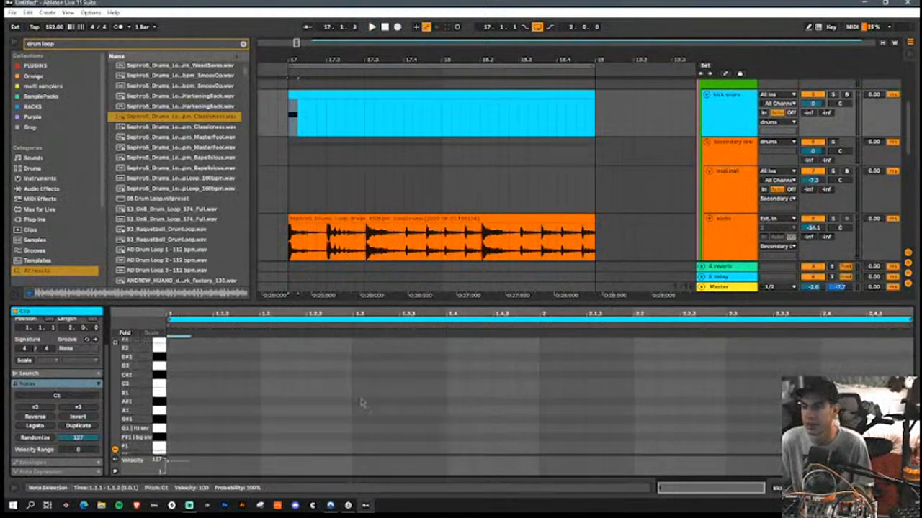
Step: Add G1 snare notes at beats 1.3 and 2.3 of the MIDI clip, with playback running
{"action": "double_click", "coordinate": [360, 428]}
{"action": "scroll", "coordinate": [422, 405], "scroll_direction": "down", "scroll_amount": 4}
{"action": "key", "text": "space"}
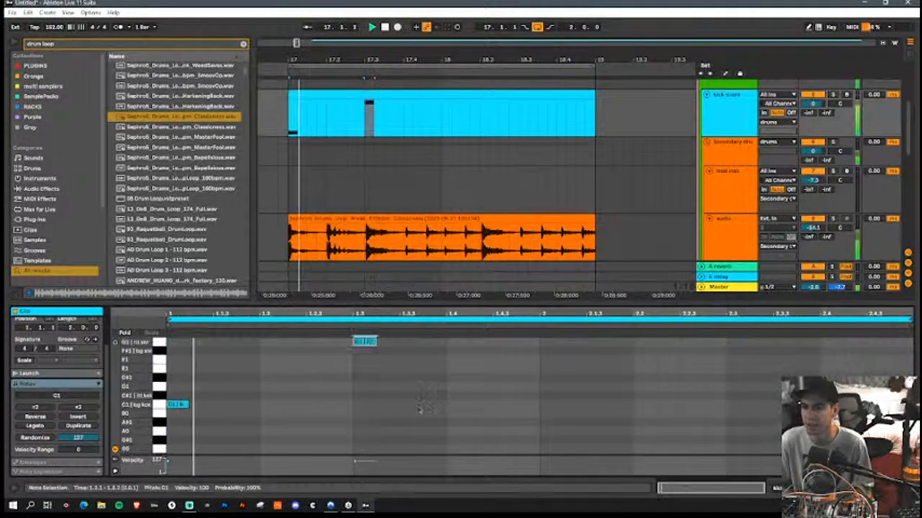
{"action": "scroll", "coordinate": [535, 398], "scroll_direction": "up", "scroll_amount": 2}
{"action": "double_click", "coordinate": [736, 385]}
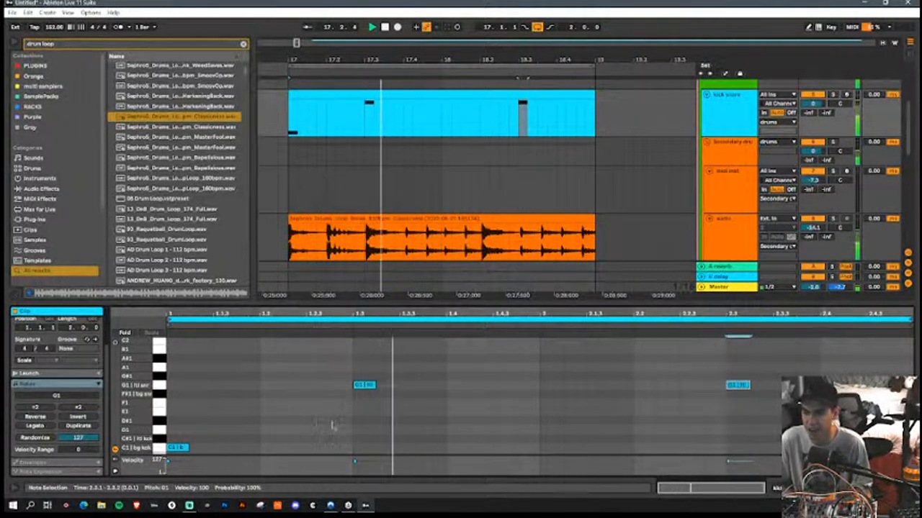
Step: Add C1 kick notes slightly after beat 2.2 and at 2.3.3 to follow the drum loop
{"action": "double_click", "coordinate": [653, 430]}
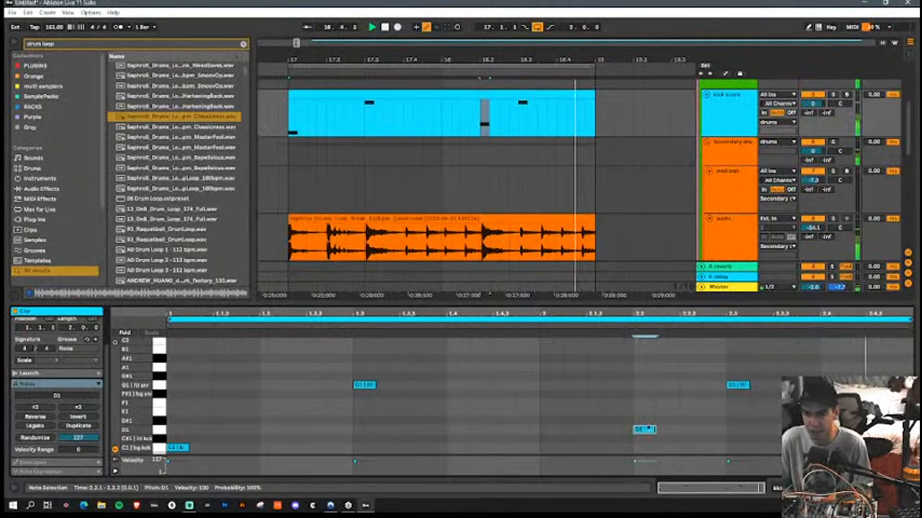
{"action": "scroll", "coordinate": [648, 429], "scroll_direction": "down", "scroll_amount": 1}
{"action": "left_click_drag", "start_coordinate": [641, 390], "coordinate": [650, 410]}
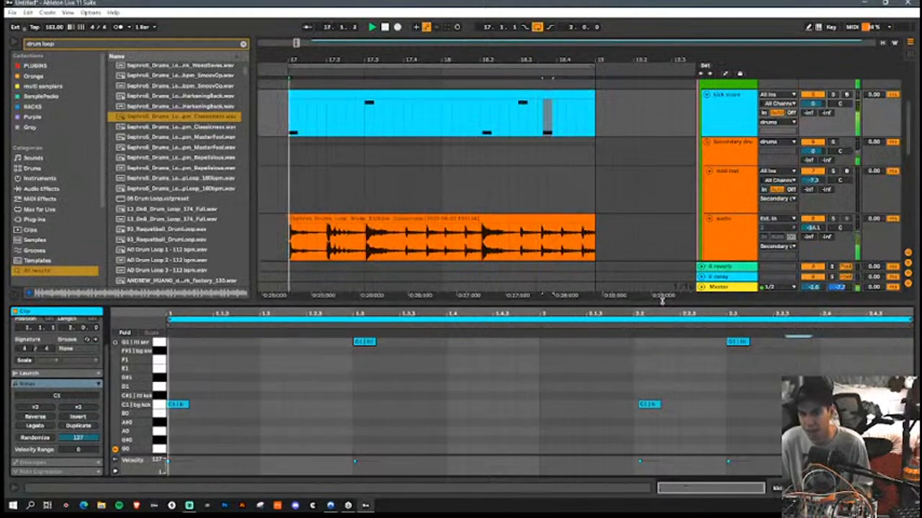
{"action": "left_click", "coordinate": [652, 405]}
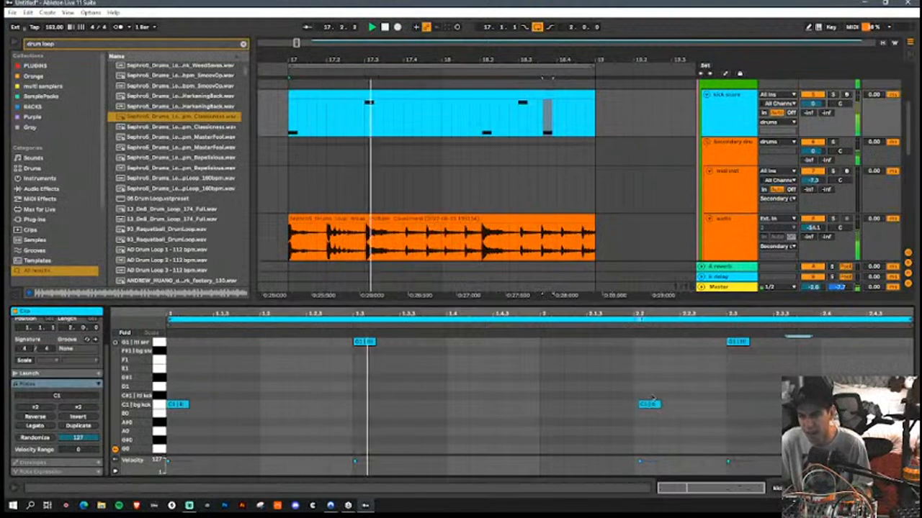
Step: Open the midi inst track's Sampler in the Upper Tonal group and move its Sample Start to about 1252692
{"action": "left_click", "coordinate": [643, 305]}
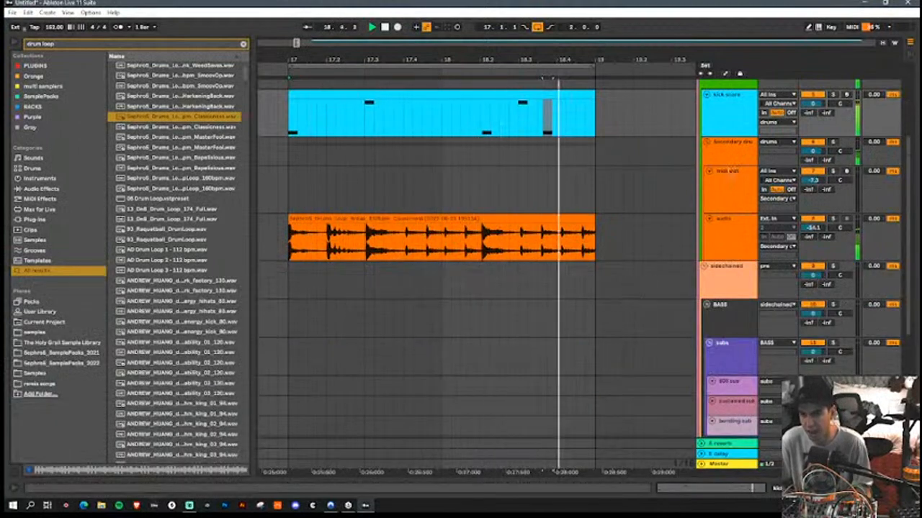
{"action": "scroll", "coordinate": [592, 238], "scroll_direction": "down", "scroll_amount": 5}
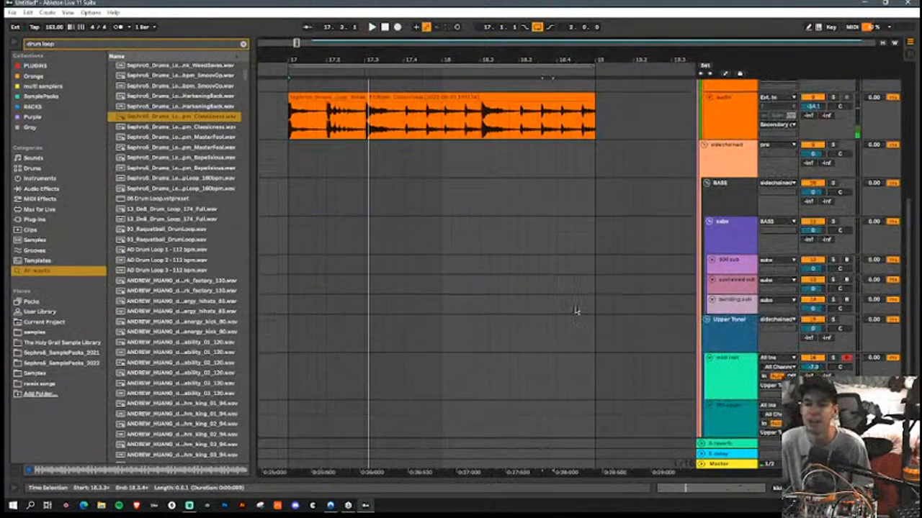
{"action": "double_click", "coordinate": [720, 355]}
{"action": "left_click", "coordinate": [720, 356]}
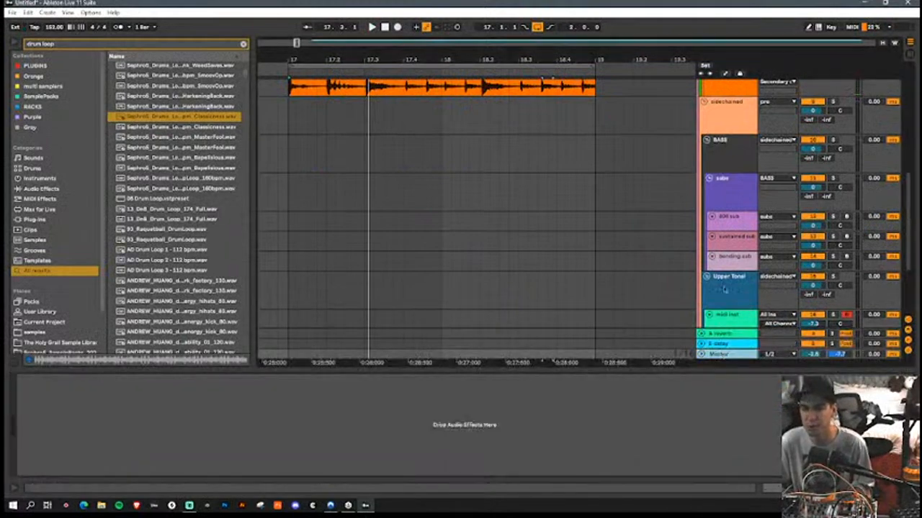
{"action": "scroll", "coordinate": [725, 289], "scroll_direction": "down", "scroll_amount": 3}
{"action": "left_click", "coordinate": [732, 241]}
{"action": "left_click", "coordinate": [744, 262]}
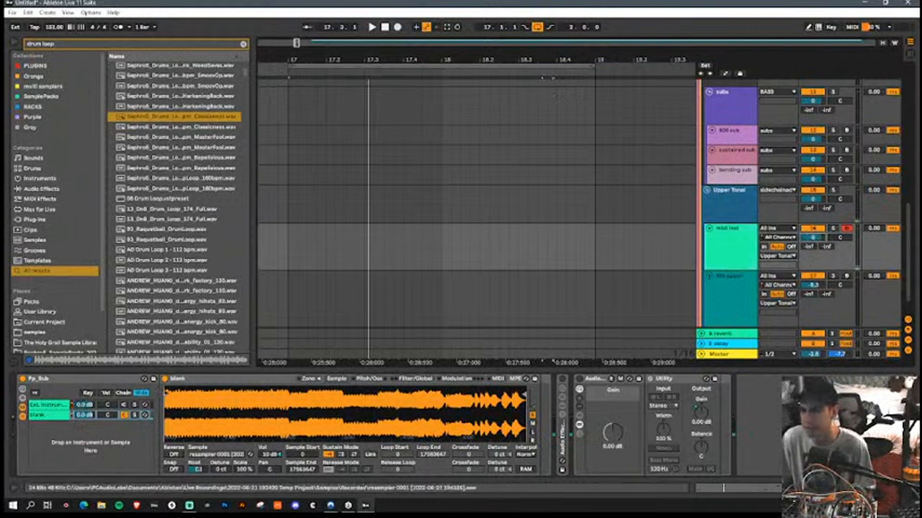
{"action": "left_click_drag", "start_coordinate": [165, 395], "coordinate": [192, 396]}
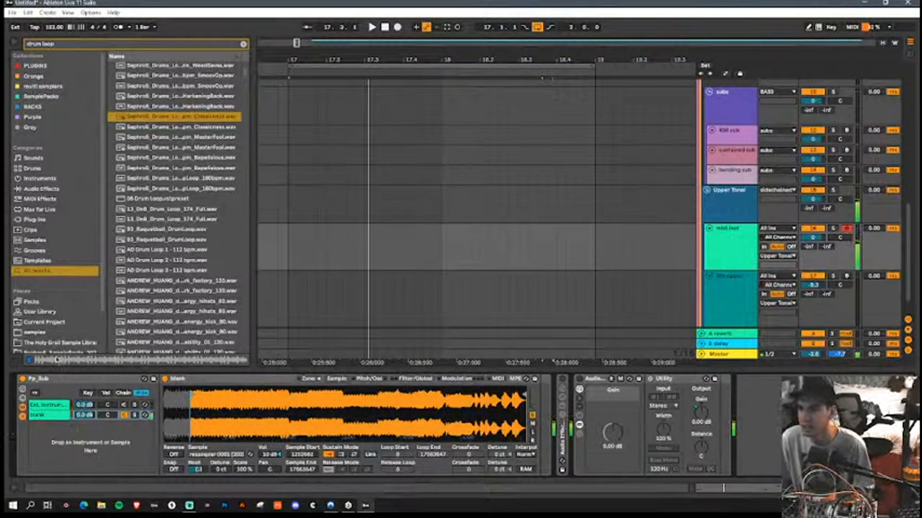
Step: Clear the browser search and add an Operator from the Instruments category as a new chain in the Pp_Sub rack
{"action": "left_click", "coordinate": [39, 178]}
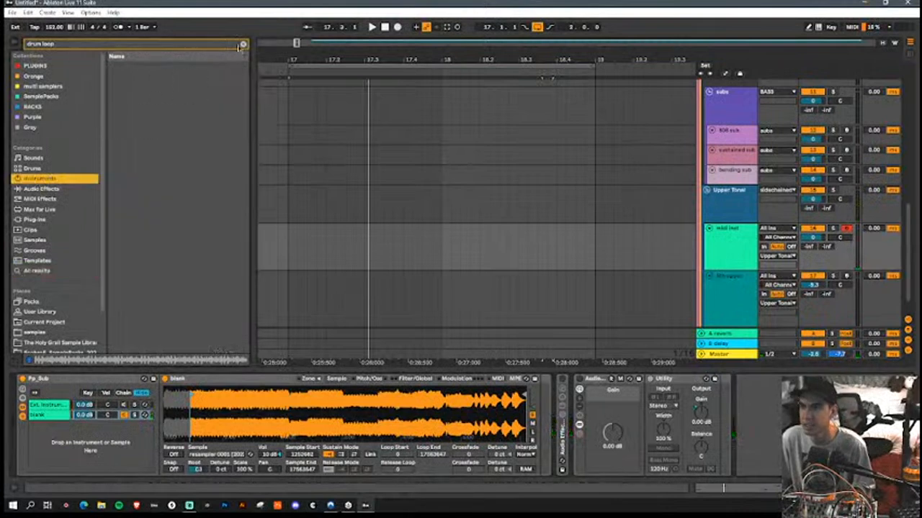
{"action": "left_click", "coordinate": [242, 44]}
{"action": "left_click_drag", "start_coordinate": [133, 118], "coordinate": [147, 445]}
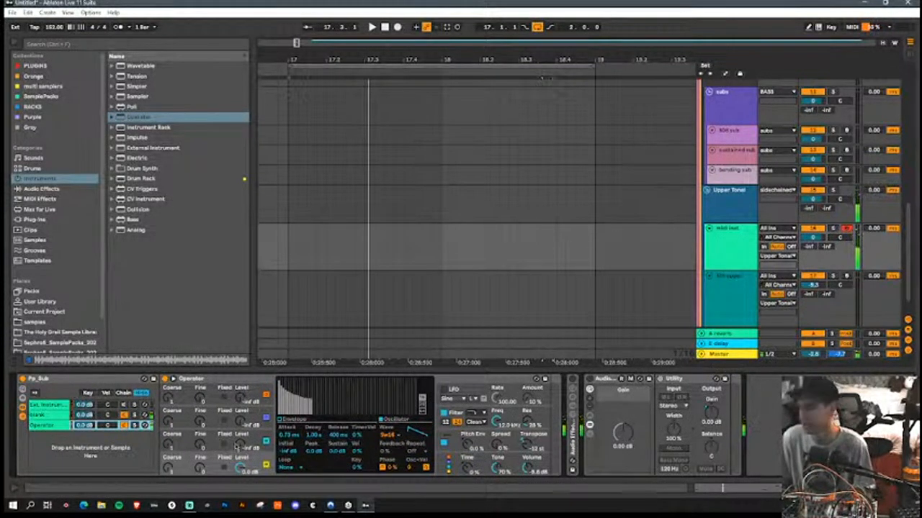
Step: Set the root key of the resampled audio in the blank chain's Sampler to E1, and deactivate the Operator chain
{"action": "left_click", "coordinate": [44, 415]}
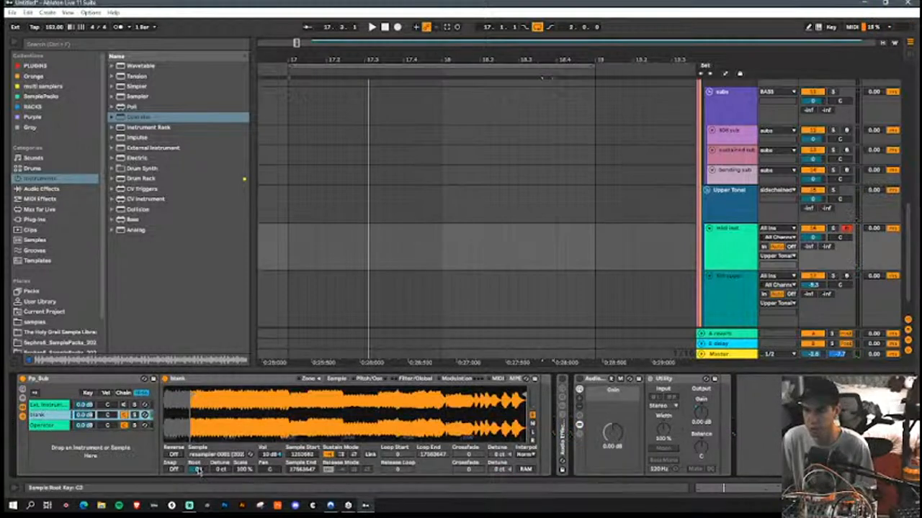
{"action": "left_click_drag", "start_coordinate": [198, 471], "coordinate": [198, 481]}
{"action": "type", "text": "b1"}
{"action": "key", "text": "Return"}
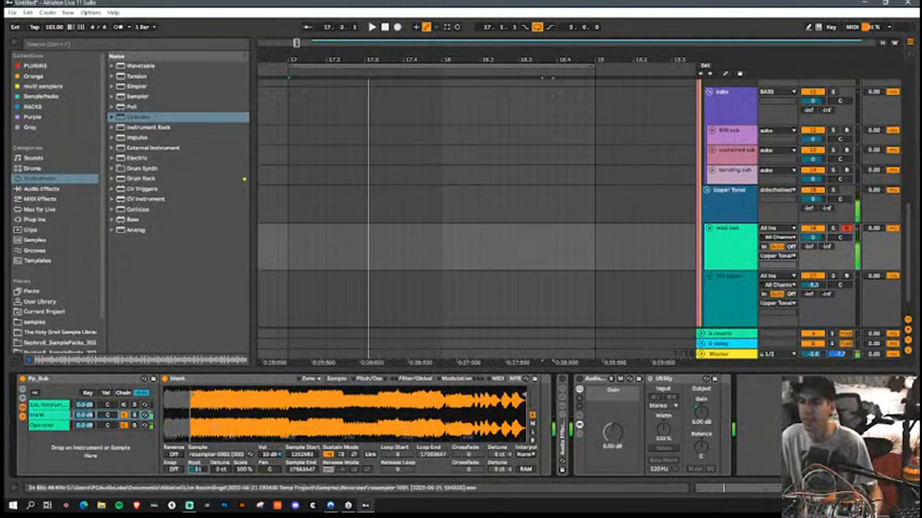
{"action": "left_click", "coordinate": [125, 426]}
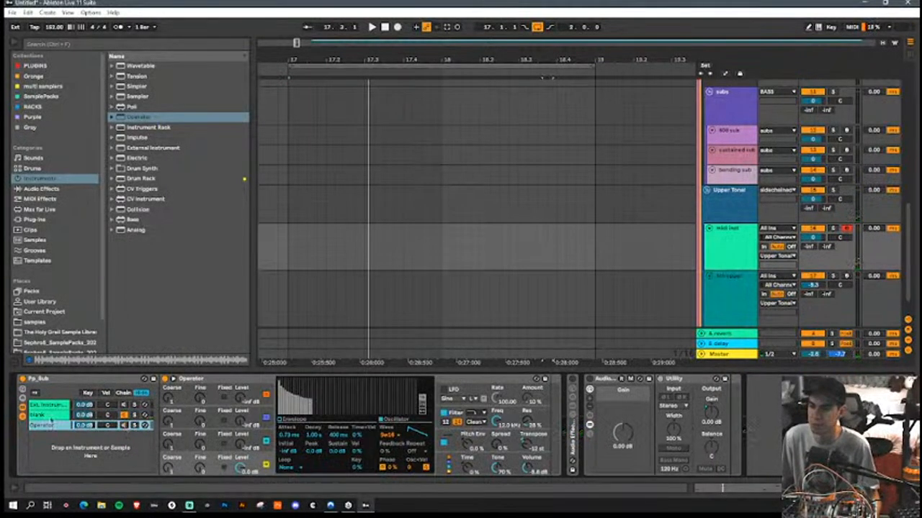
Step: Lower the midi inst track volume slightly, and set Sampler's Vol<Vel to 0 %, Volume to about -11.8 dB and a curved envelope release
{"action": "left_click", "coordinate": [58, 416]}
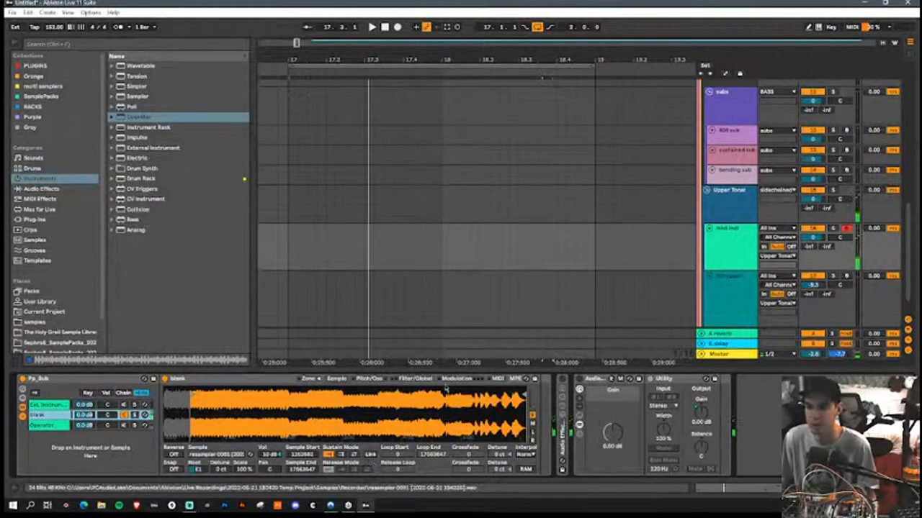
{"action": "left_click", "coordinate": [411, 379]}
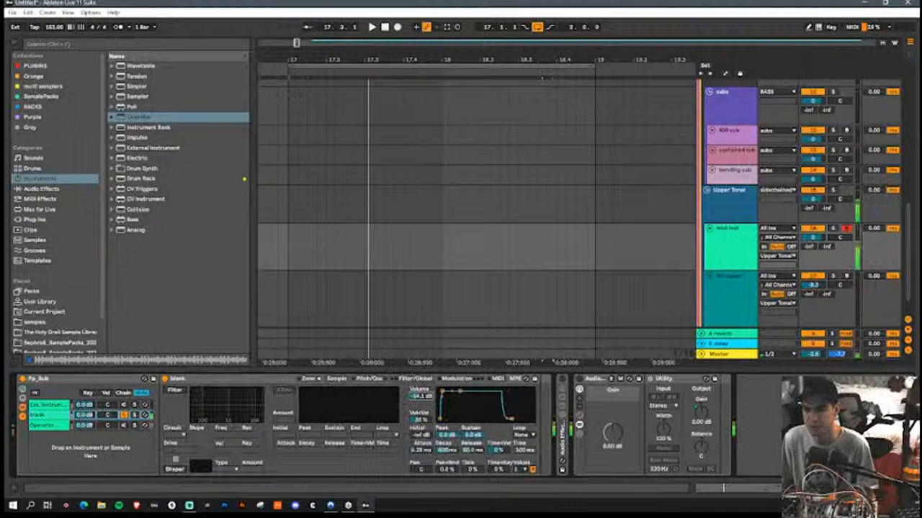
{"action": "left_click_drag", "start_coordinate": [820, 237], "coordinate": [820, 249]}
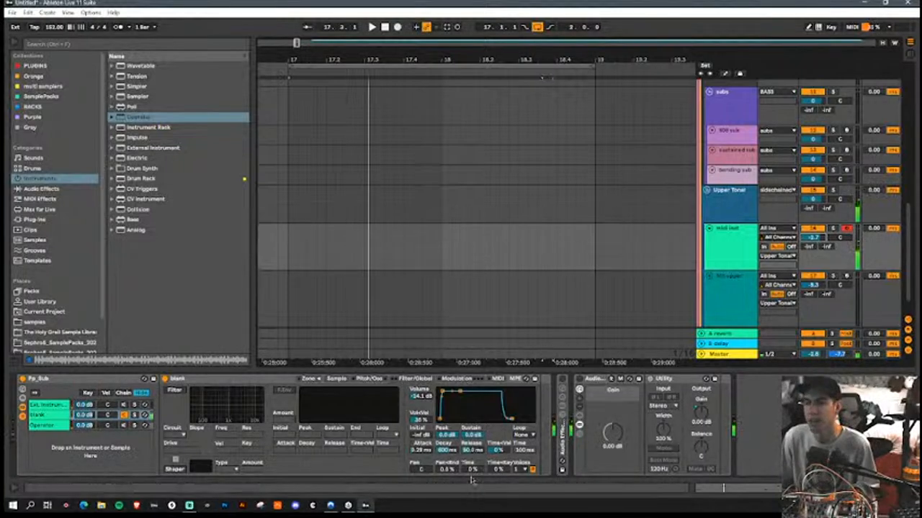
{"action": "left_click_drag", "start_coordinate": [421, 419], "coordinate": [423, 429]}
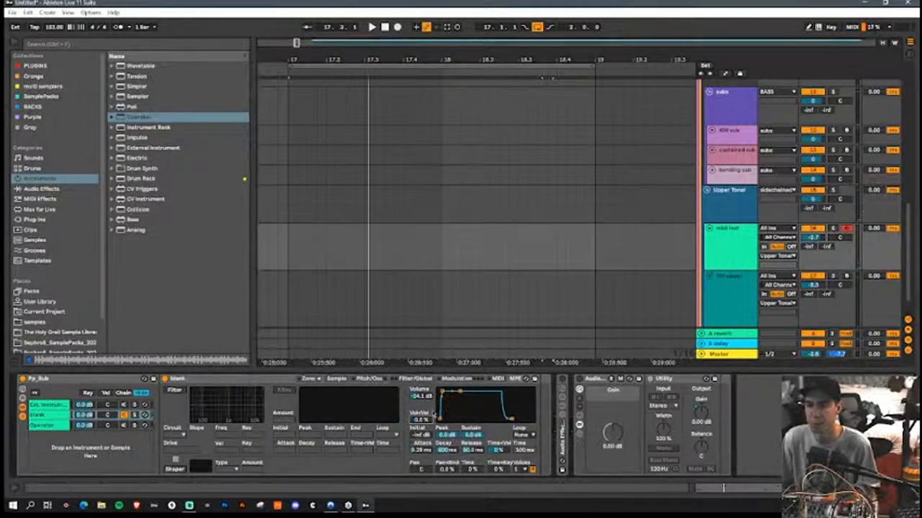
{"action": "left_click", "coordinate": [412, 398]}
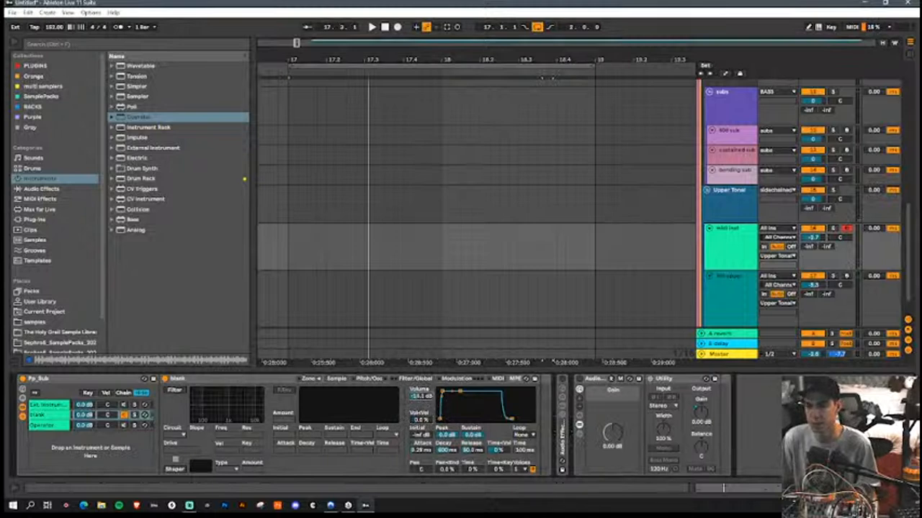
{"action": "left_click_drag", "start_coordinate": [511, 420], "coordinate": [512, 411]}
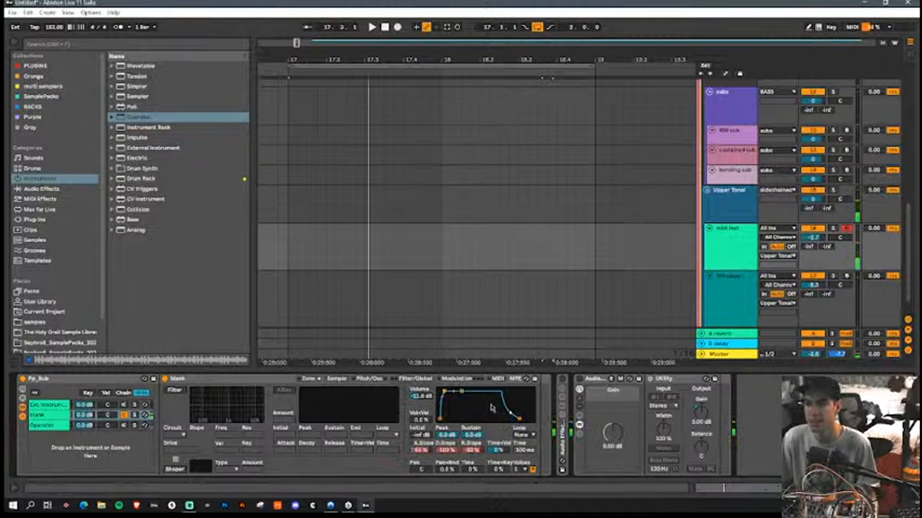
Step: Search the browser's MIDI Effects category for "rand", look through the Random presets, and broaden the search to "r"
{"action": "left_click", "coordinate": [121, 45]}
{"action": "type", "text": "reso"}
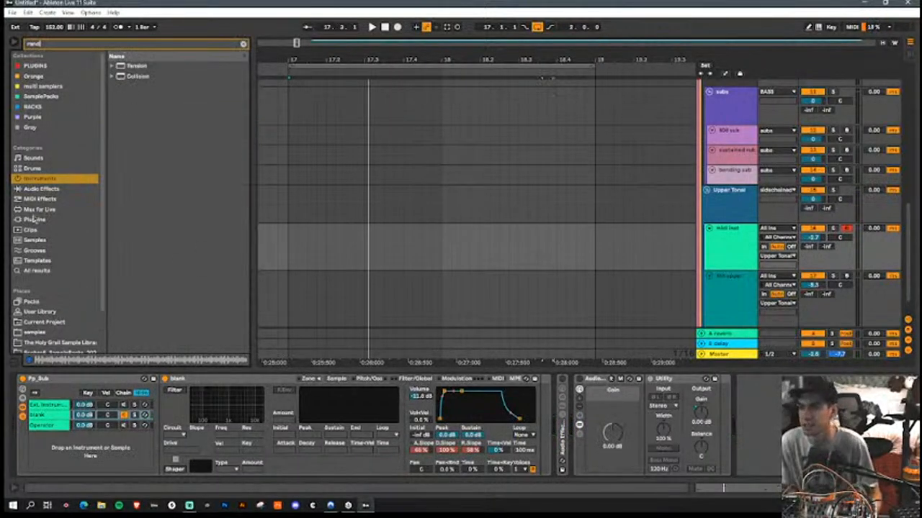
{"action": "left_click", "coordinate": [40, 209]}
{"action": "left_click", "coordinate": [45, 200]}
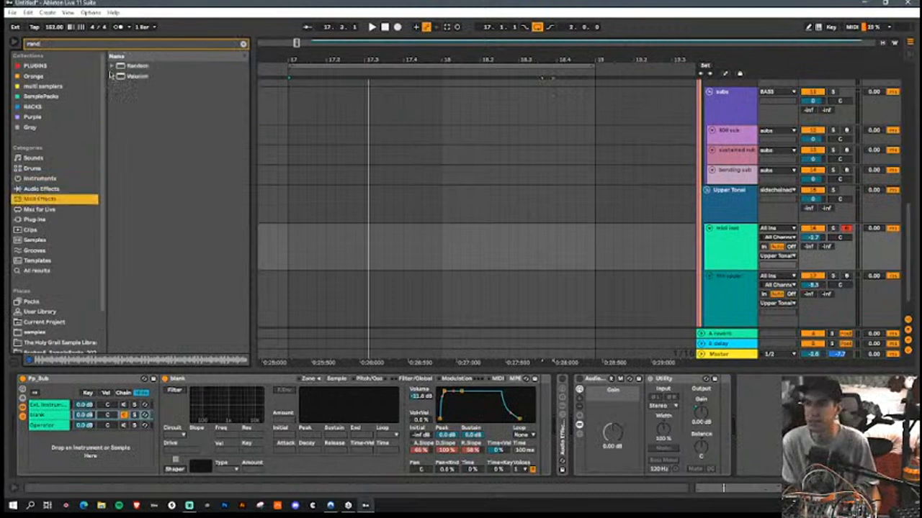
{"action": "left_click", "coordinate": [111, 66]}
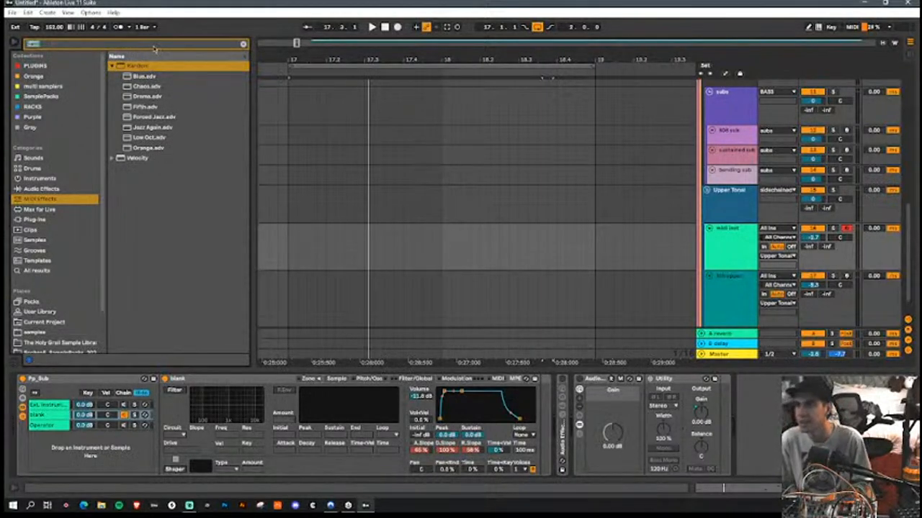
{"action": "type", "text": "rand"}
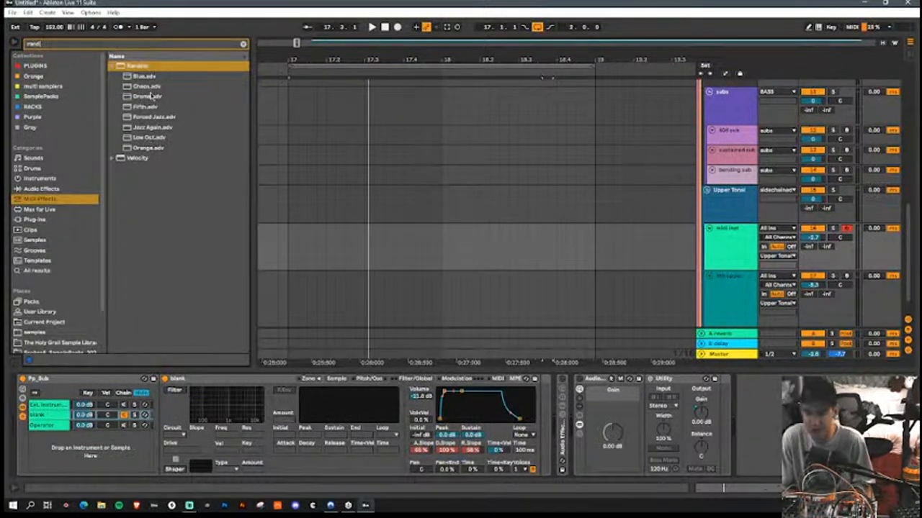
{"action": "key", "text": "BackSpace"}
{"action": "key", "text": "BackSpace"}
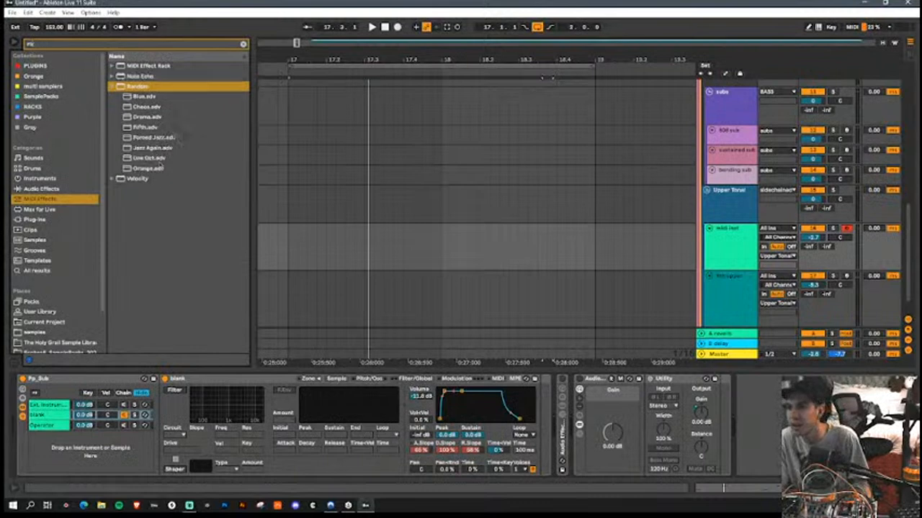
{"action": "key", "text": "BackSpace"}
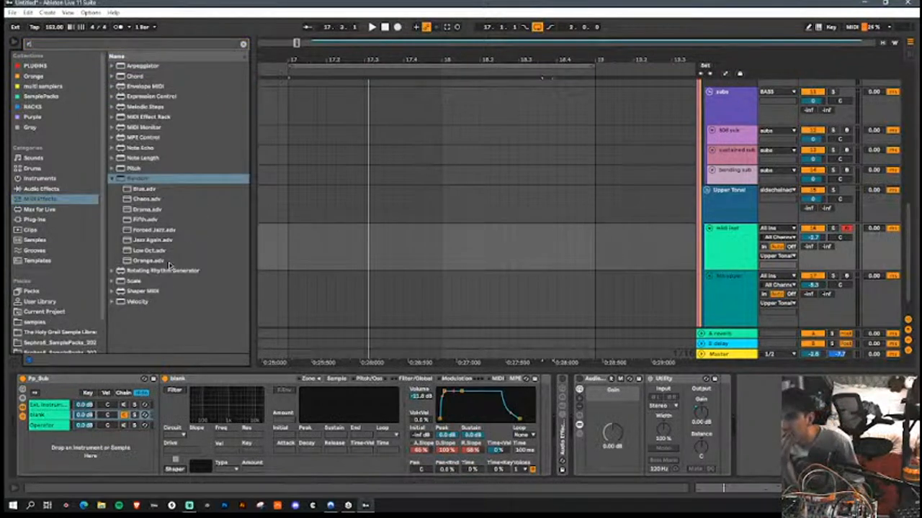
{"action": "left_click_drag", "start_coordinate": [124, 178], "coordinate": [167, 430]}
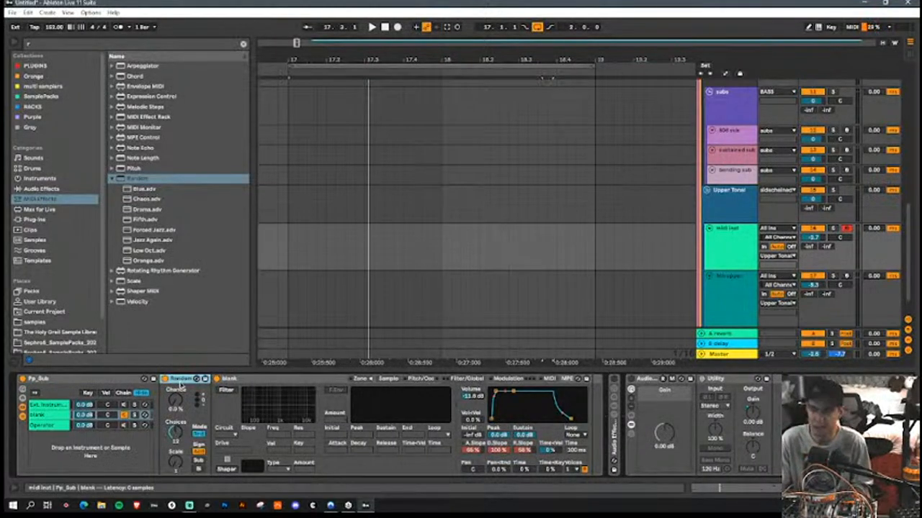
{"action": "key", "text": "Delete"}
{"action": "left_click", "coordinate": [113, 179]}
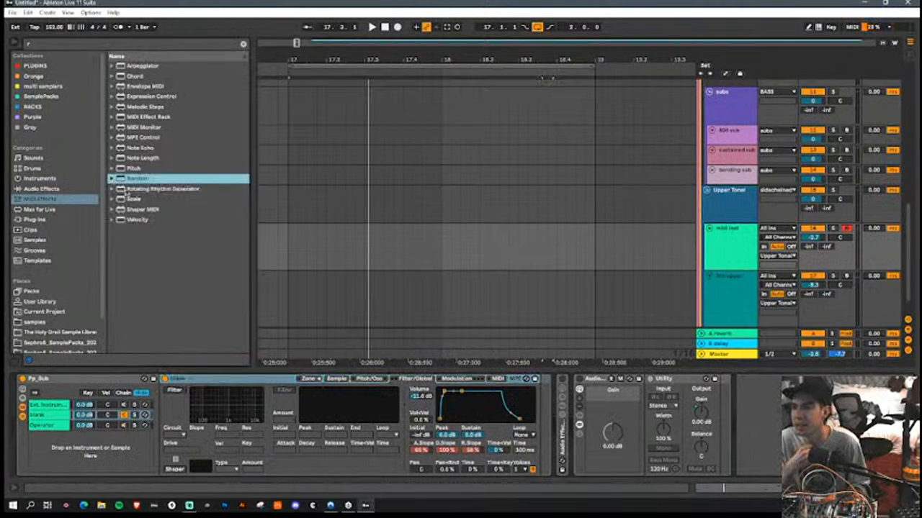
Step: Insert the Velocity preset "true random" before the blank chain's Sampler, and route Sampler's velocity modulation to Sample Offset
{"action": "left_click", "coordinate": [110, 219]}
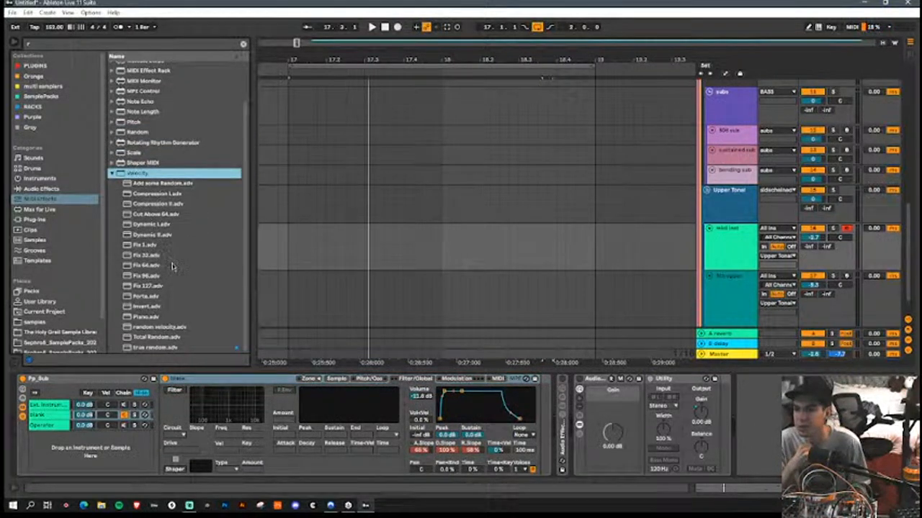
{"action": "left_click_drag", "start_coordinate": [151, 349], "coordinate": [167, 434]}
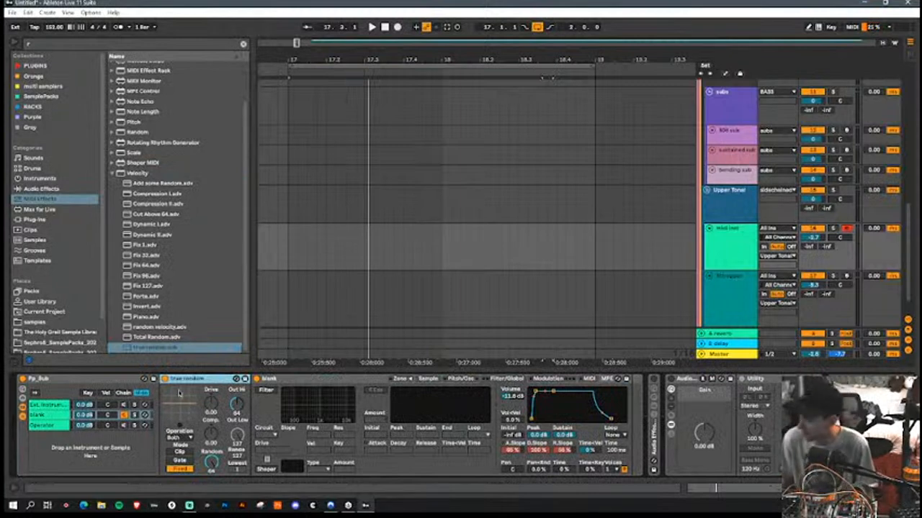
{"action": "left_click", "coordinate": [589, 379]}
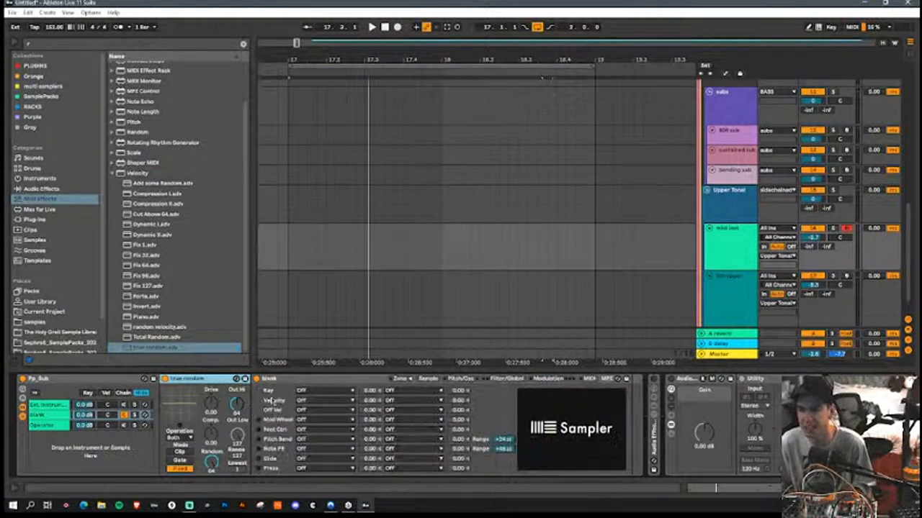
{"action": "left_click", "coordinate": [324, 401]}
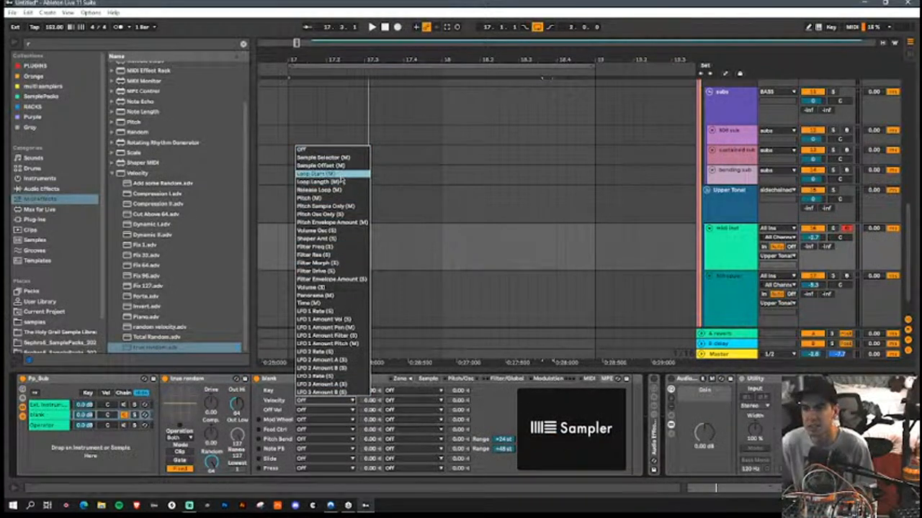
{"action": "left_click", "coordinate": [324, 165]}
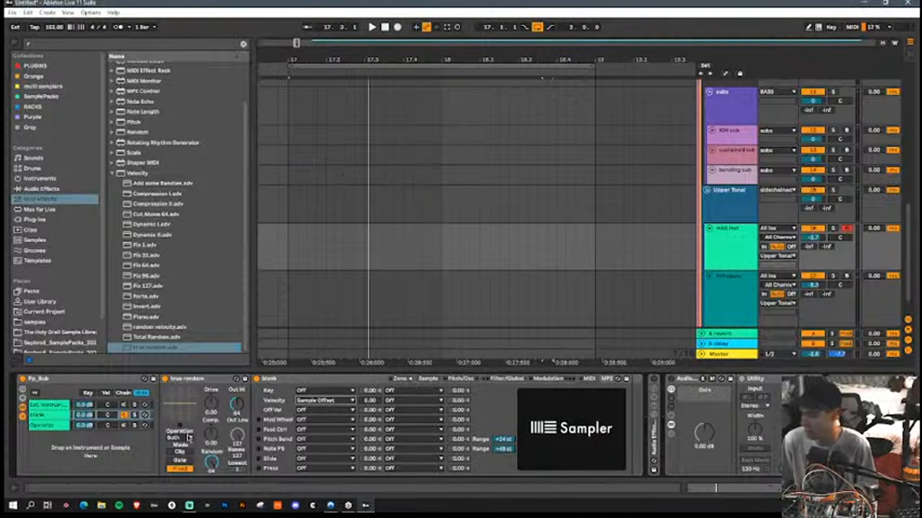
Step: Set the velocity modulation amount for Sample Offset to about 26, checking playback positions against the sample waveform
{"action": "left_click", "coordinate": [428, 379]}
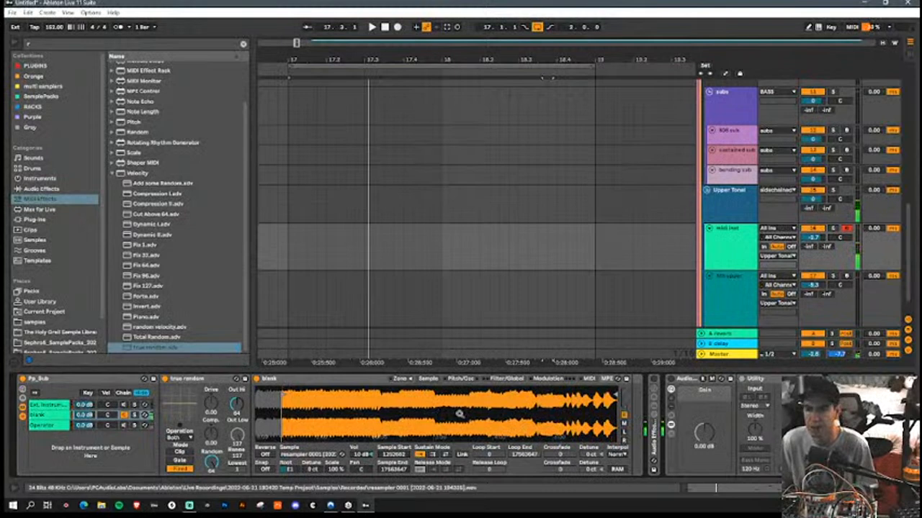
{"action": "left_click", "coordinate": [589, 380]}
{"action": "left_click_drag", "start_coordinate": [370, 400], "coordinate": [371, 382]}
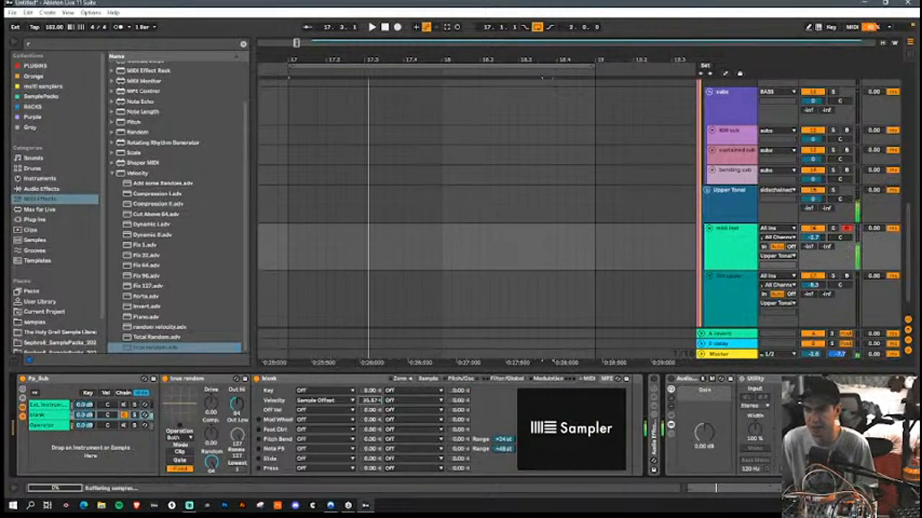
{"action": "left_click", "coordinate": [428, 380]}
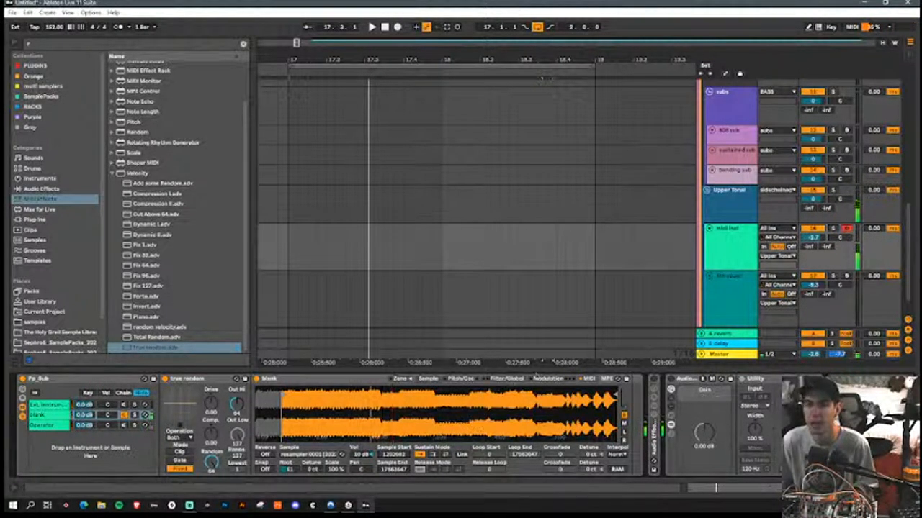
{"action": "left_click", "coordinate": [584, 380]}
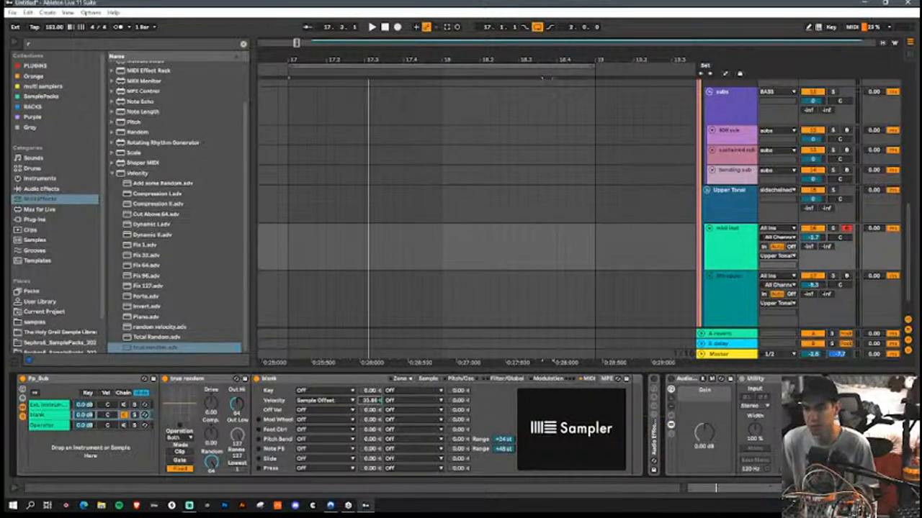
Step: Move Sampler's Sample Start back to near the beginning of the resampled audio
{"action": "left_click", "coordinate": [448, 379]}
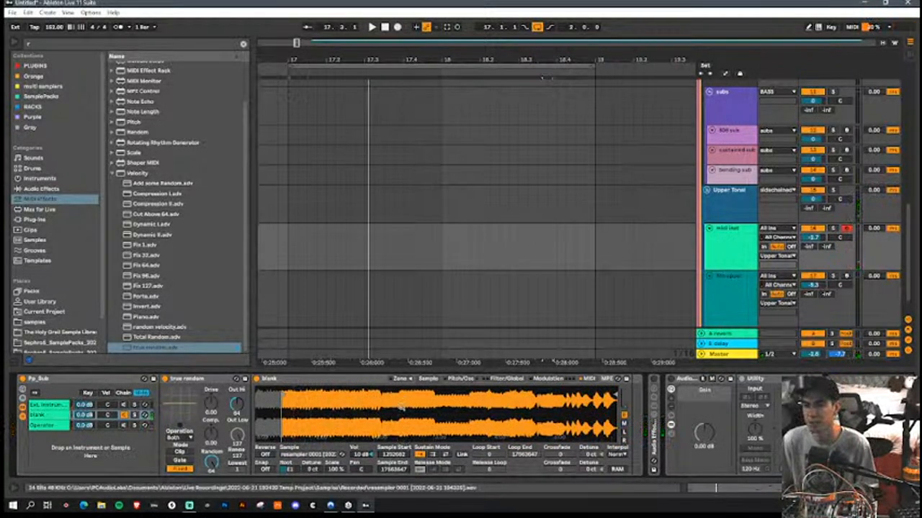
{"action": "mouse_move", "coordinate": [281, 394]}
{"action": "left_mouse_down"}
{"action": "mouse_move", "coordinate": [545, 390]}
{"action": "mouse_move", "coordinate": [257, 393]}
{"action": "left_mouse_up"}
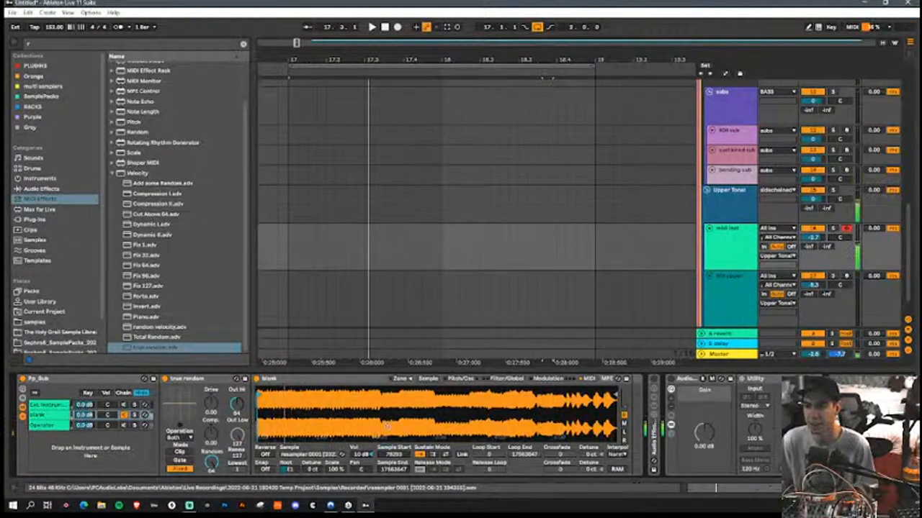
{"action": "left_click", "coordinate": [292, 252]}
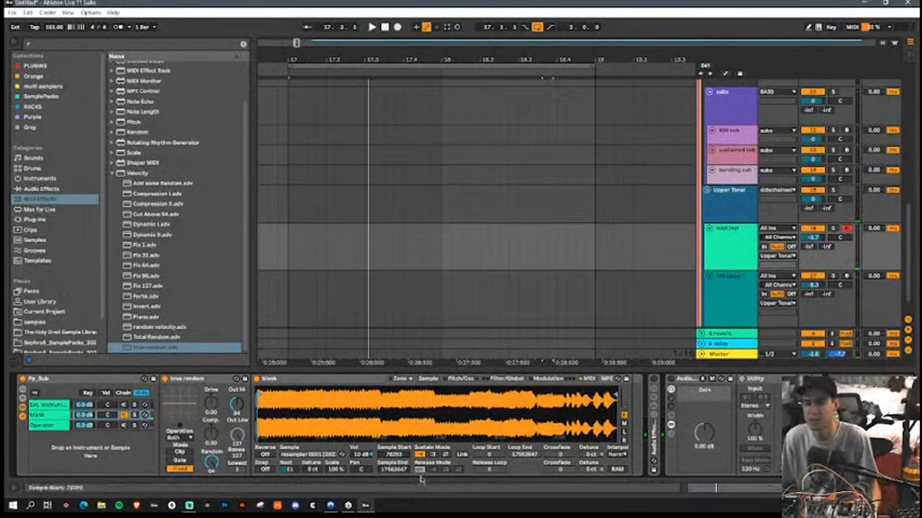
Step: Reshape Sampler's volume envelope with a lower sustain of about -15 dB
{"action": "left_click", "coordinate": [541, 379]}
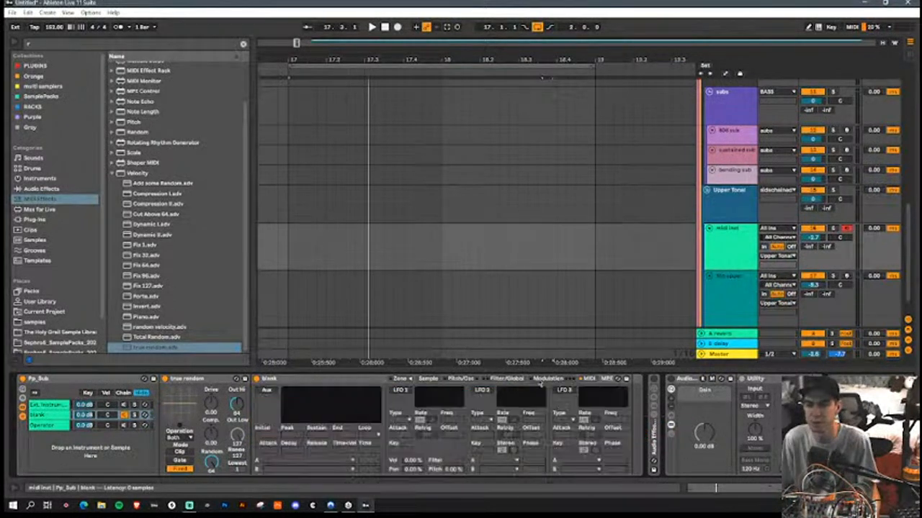
{"action": "left_click", "coordinate": [507, 379]}
{"action": "mouse_move", "coordinate": [554, 402]}
{"action": "left_mouse_down"}
{"action": "mouse_move", "coordinate": [562, 408]}
{"action": "mouse_move", "coordinate": [541, 396]}
{"action": "mouse_move", "coordinate": [557, 406]}
{"action": "left_mouse_up"}
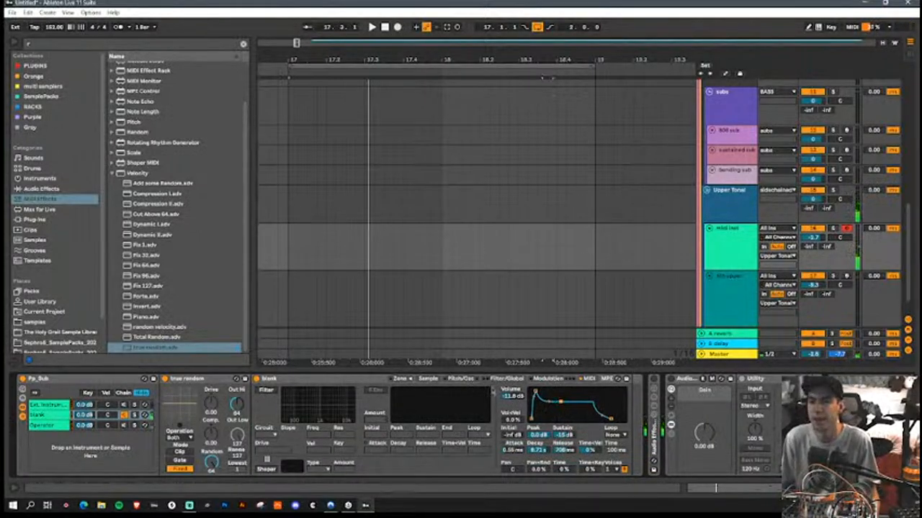
Step: Set Sampler's glide mode to Glide and adjust the glide time
{"action": "left_click", "coordinate": [472, 380]}
{"action": "left_click", "coordinate": [576, 462]}
{"action": "left_click", "coordinate": [580, 472]}
{"action": "left_click_drag", "start_coordinate": [603, 464], "coordinate": [604, 471]}
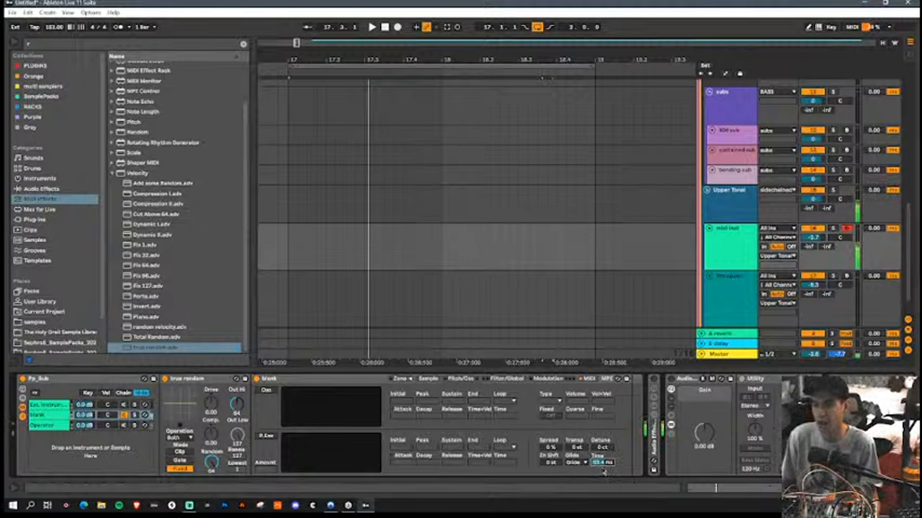
Step: On the Operator chain, set oscillator D's waveform to Square D and lower Operator's output volume to about -31 dB
{"action": "left_click", "coordinate": [44, 425]}
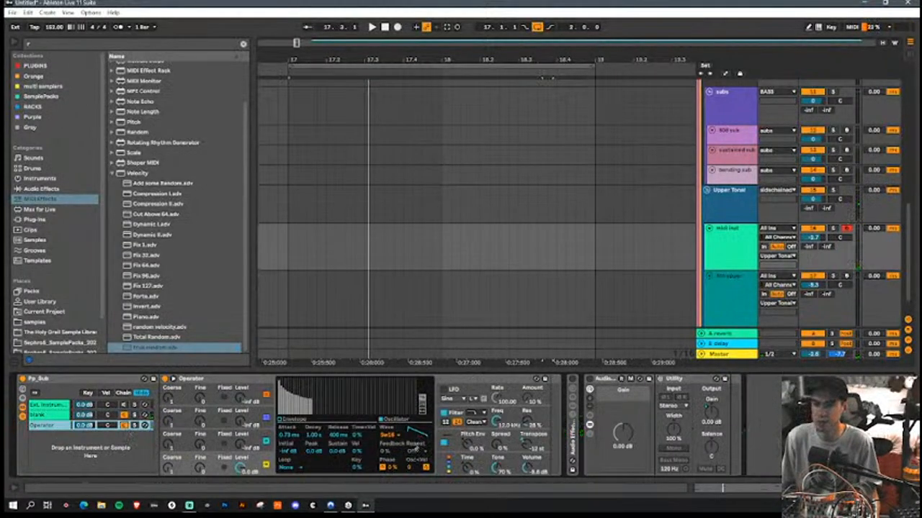
{"action": "left_click", "coordinate": [388, 438]}
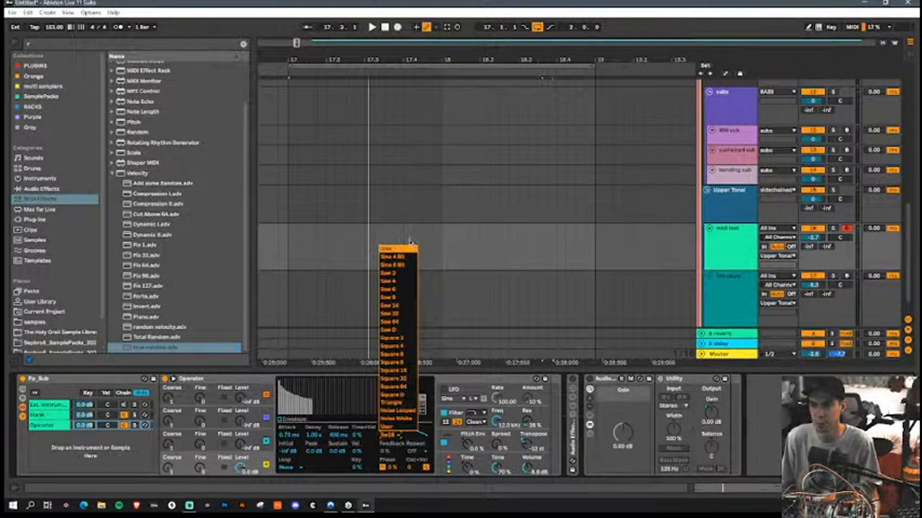
{"action": "left_click", "coordinate": [405, 394]}
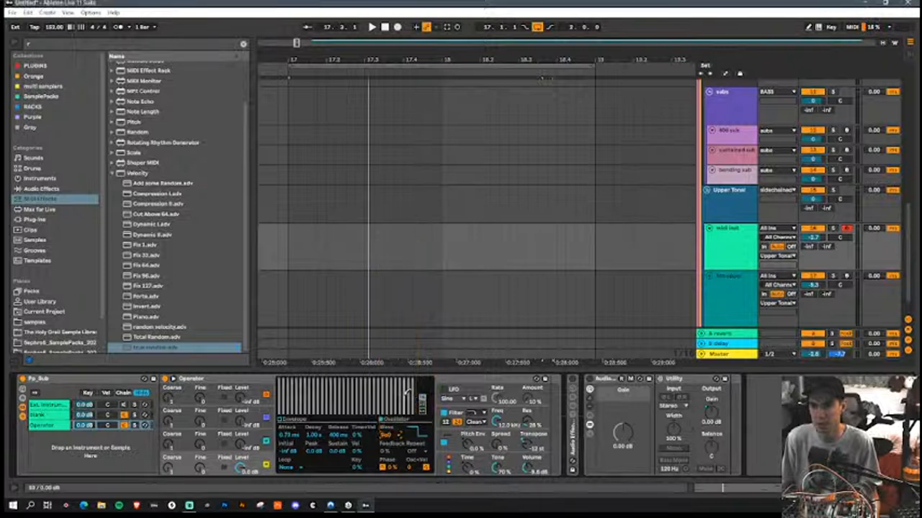
{"action": "left_click", "coordinate": [533, 472]}
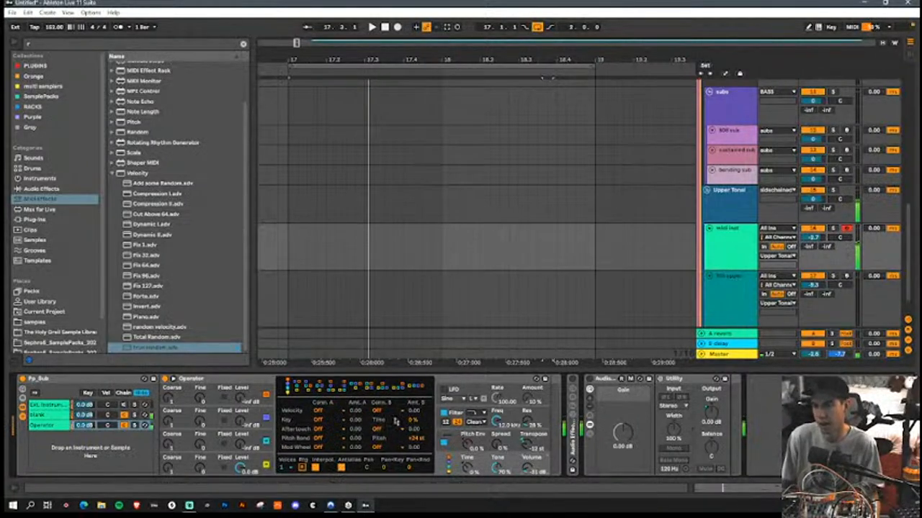
Step: Set oscillator C's waveform to Square D and balance the levels at about -11 dB for C and -12 dB for D
{"action": "left_click", "coordinate": [247, 447]}
{"action": "left_click", "coordinate": [392, 441]}
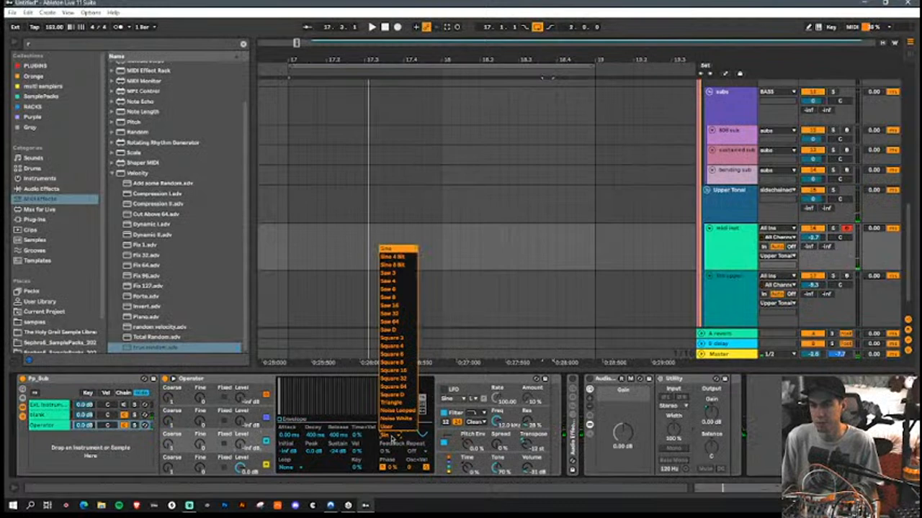
{"action": "left_click", "coordinate": [395, 400]}
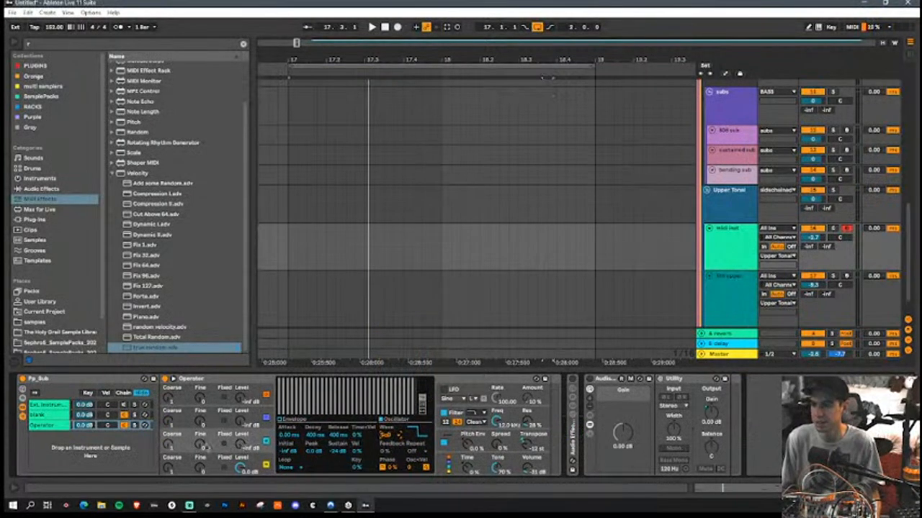
{"action": "left_click_drag", "start_coordinate": [240, 445], "coordinate": [240, 419]}
{"action": "left_click_drag", "start_coordinate": [240, 468], "coordinate": [241, 489]}
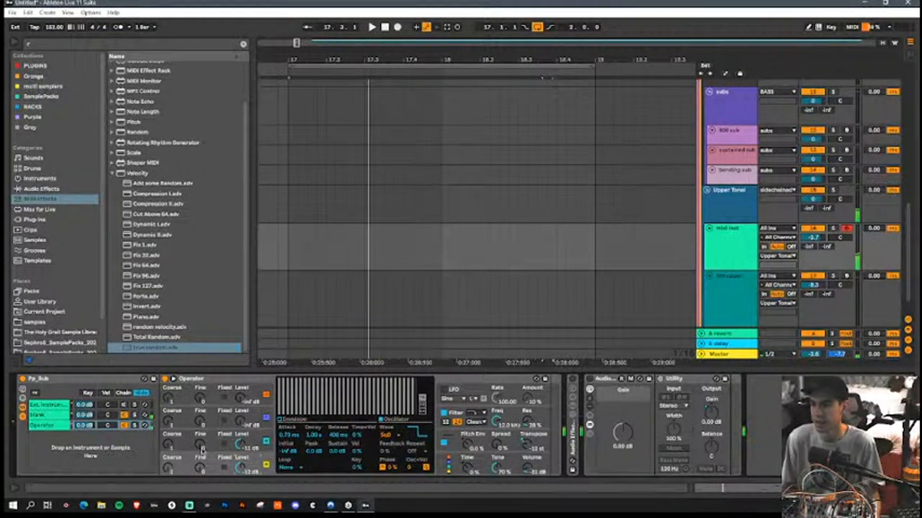
Step: Detune oscillator C with a Fine value of 10 and raise Operator's volume to about -26 dB
{"action": "left_click", "coordinate": [198, 445]}
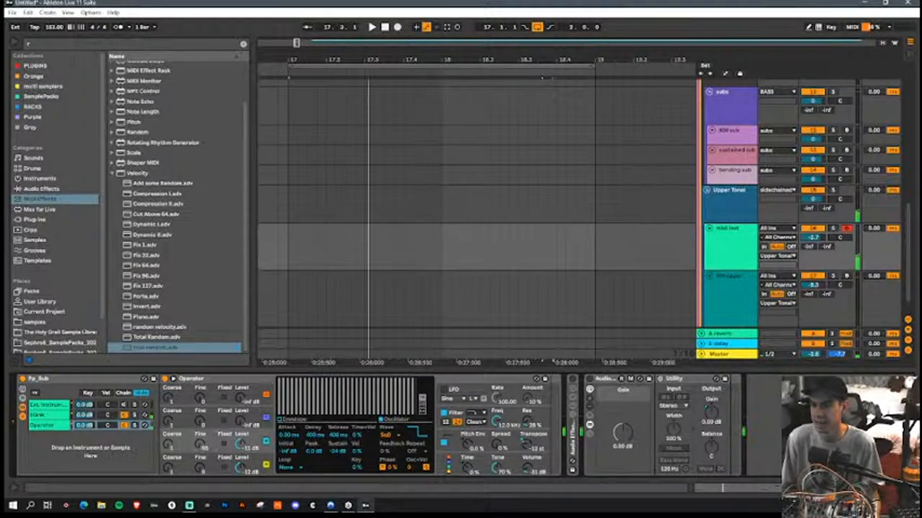
{"action": "left_click", "coordinate": [463, 466]}
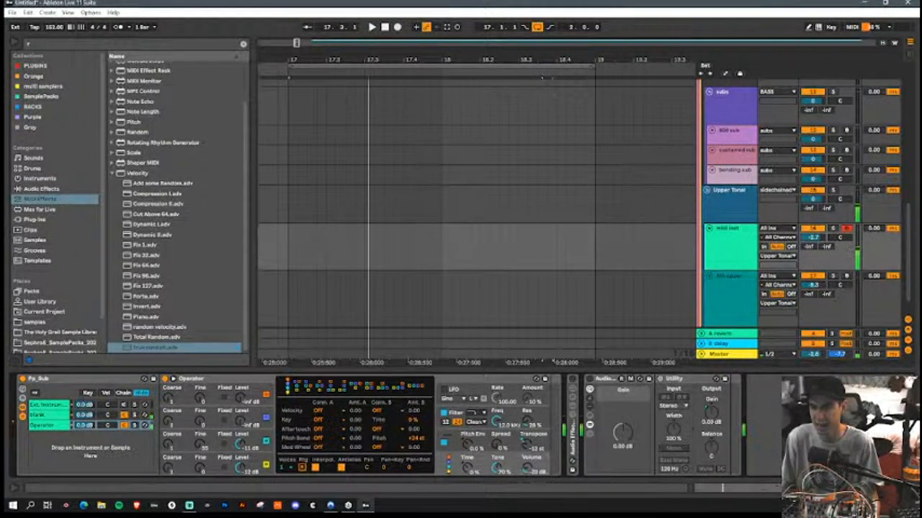
{"action": "left_click", "coordinate": [247, 447]}
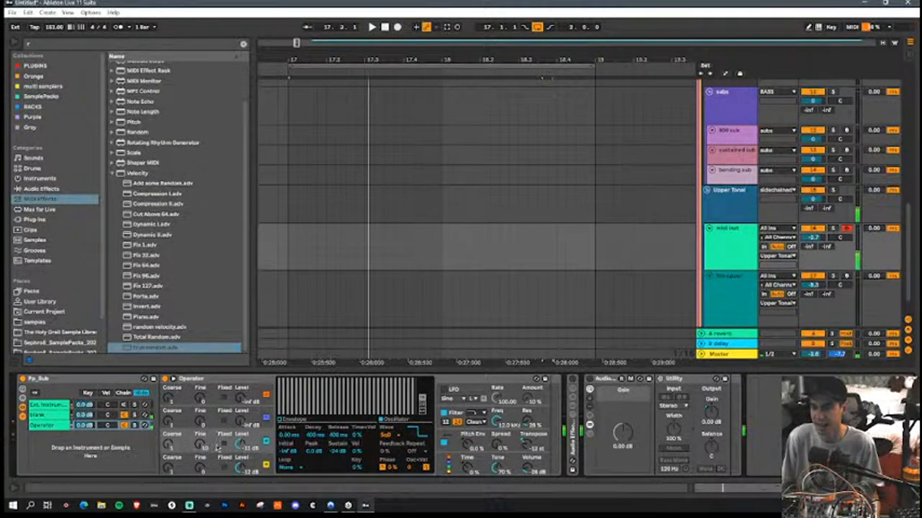
Step: Lower Operator's filter cutoff to a few hundred hertz and increase its resonance
{"action": "left_click_drag", "start_coordinate": [494, 423], "coordinate": [493, 468]}
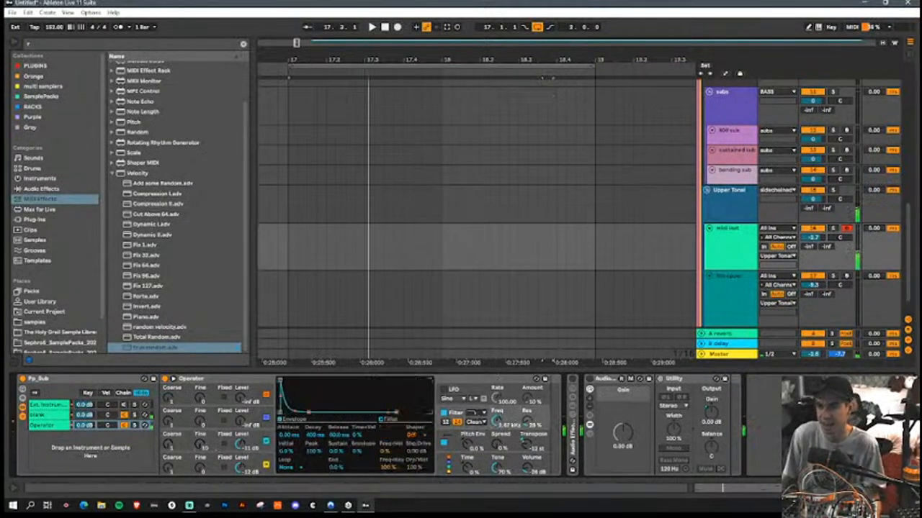
{"action": "left_click_drag", "start_coordinate": [528, 424], "coordinate": [528, 405]}
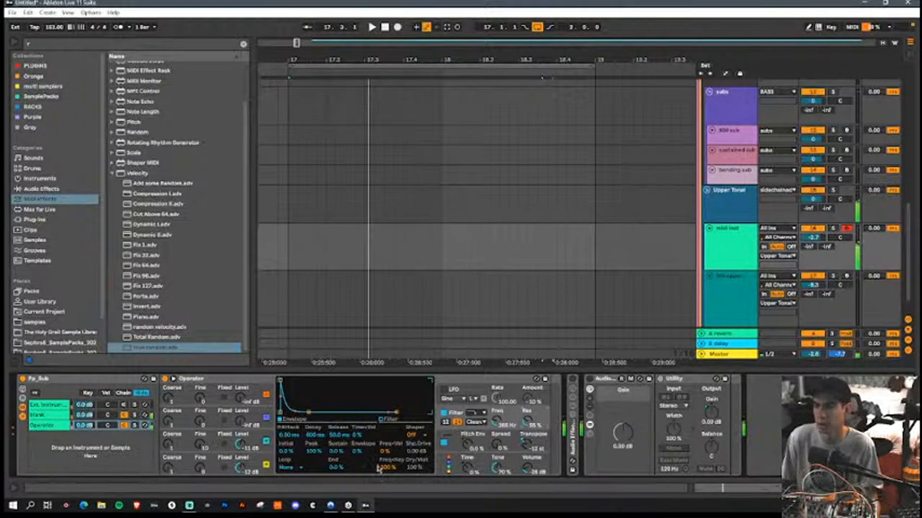
Step: Raise oscillator C's envelope sustain to 0 dB and lengthen the releases to about 5.5 s for C and 3.8 s for D
{"action": "left_click", "coordinate": [250, 471]}
{"action": "left_click", "coordinate": [290, 419]}
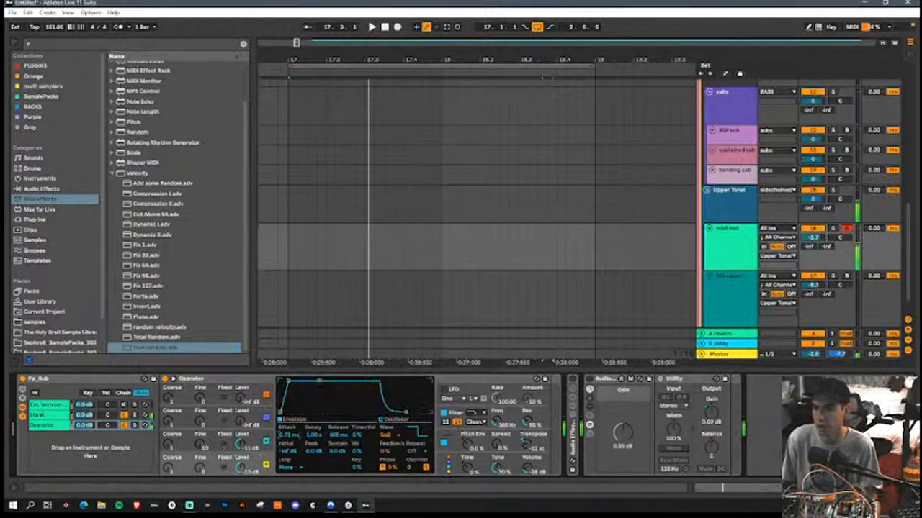
{"action": "left_click", "coordinate": [251, 438]}
{"action": "left_click_drag", "start_coordinate": [306, 389], "coordinate": [309, 380]}
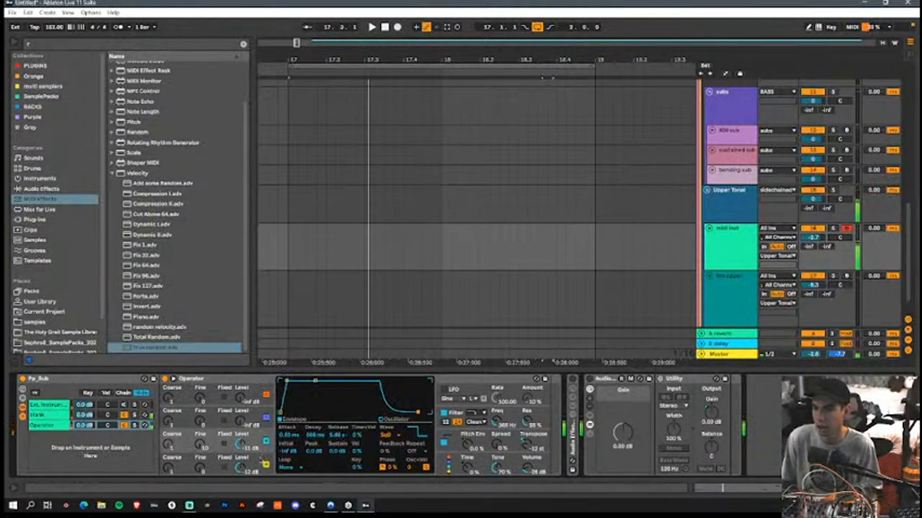
{"action": "left_click", "coordinate": [253, 461]}
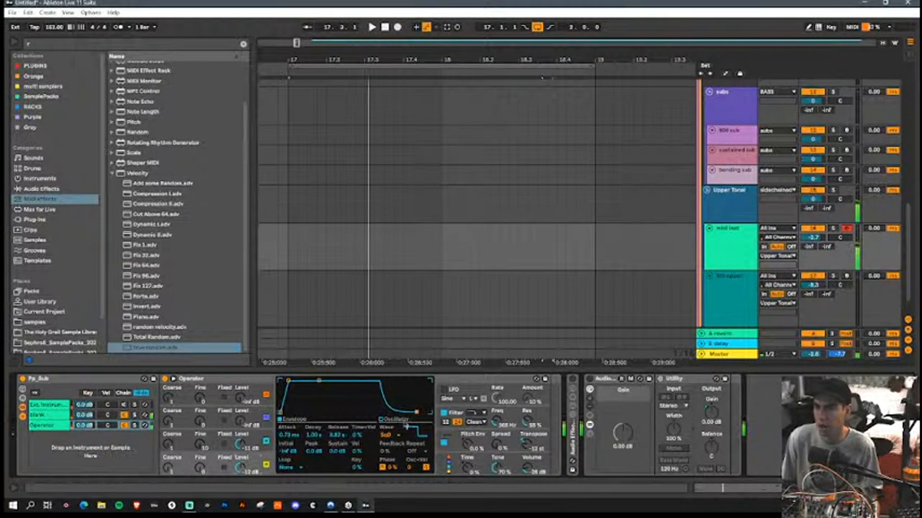
{"action": "left_click", "coordinate": [252, 441]}
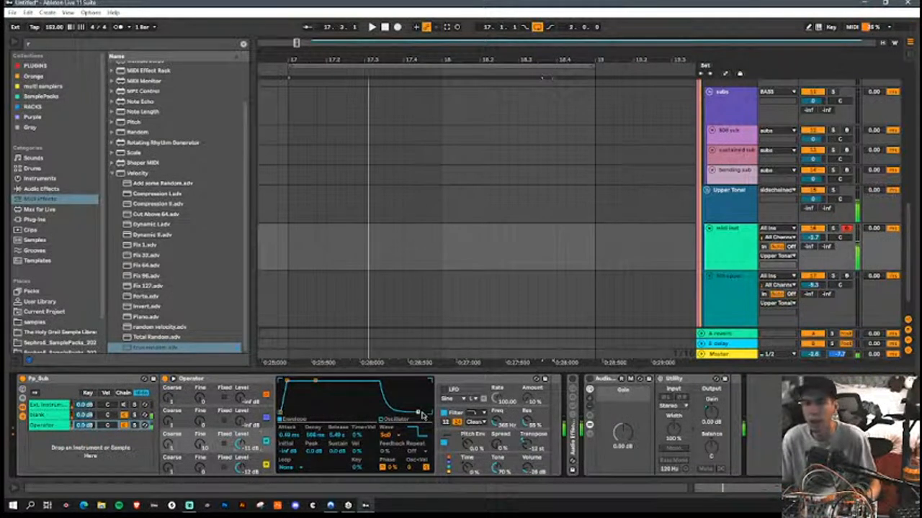
Step: Capture the played notes as a MIDI clip on the midi inst track and align its first note with bar 17
{"action": "left_click", "coordinate": [288, 249]}
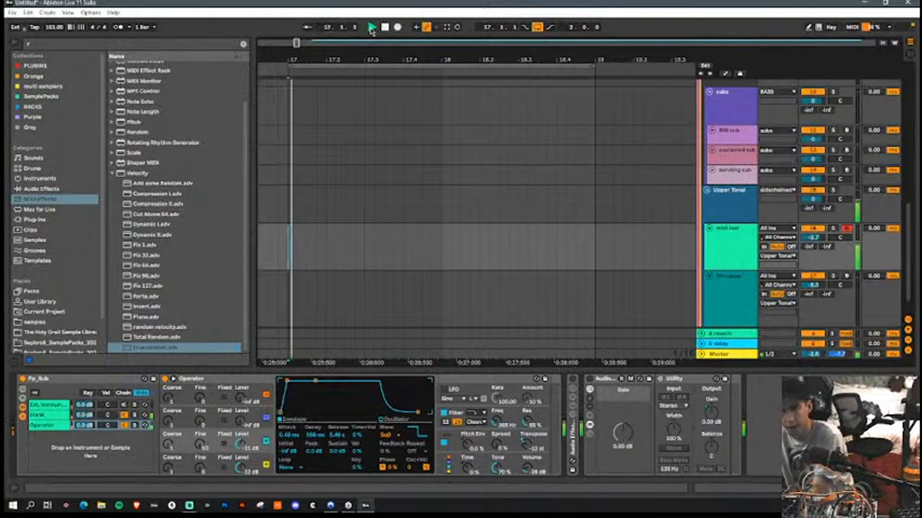
{"action": "left_click", "coordinate": [446, 27]}
{"action": "key", "text": "space"}
{"action": "left_click_drag", "start_coordinate": [349, 227], "coordinate": [661, 249]}
{"action": "left_click_drag", "start_coordinate": [584, 230], "coordinate": [288, 231]}
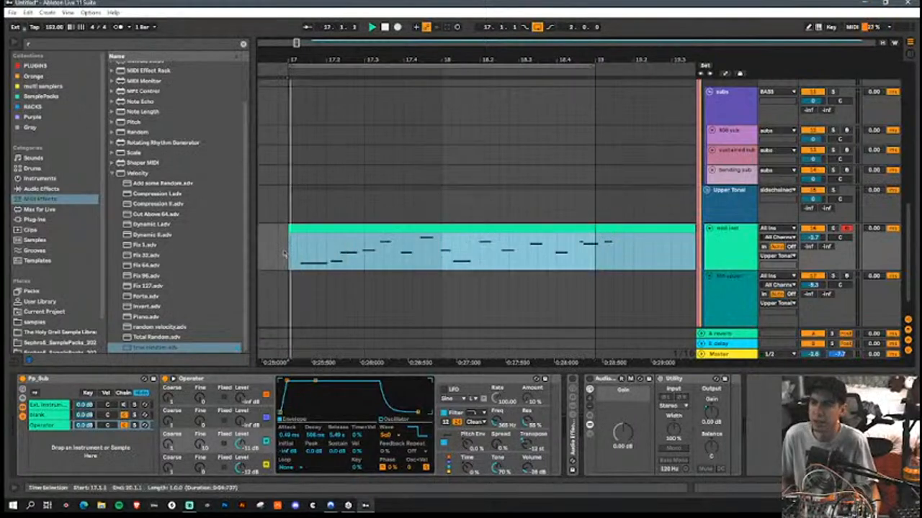
{"action": "key", "text": "space"}
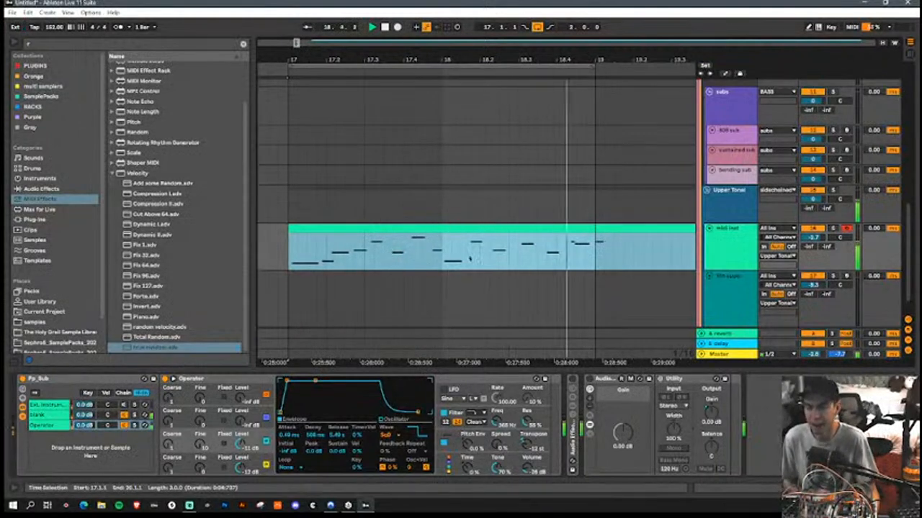
Step: Delete the captured MIDI clip's material after bar 19, leaving a two-bar clip
{"action": "left_click_drag", "start_coordinate": [596, 252], "coordinate": [665, 262]}
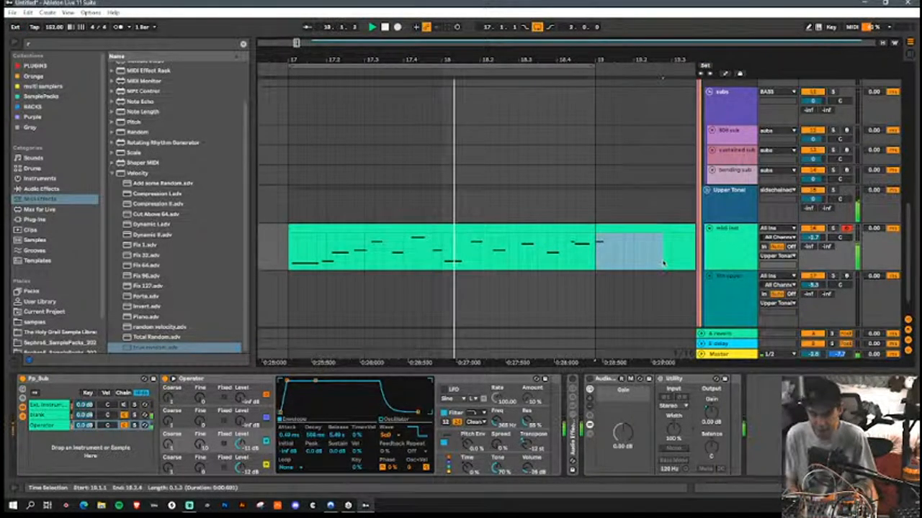
{"action": "key", "text": "Delete"}
{"action": "left_click", "coordinate": [679, 225]}
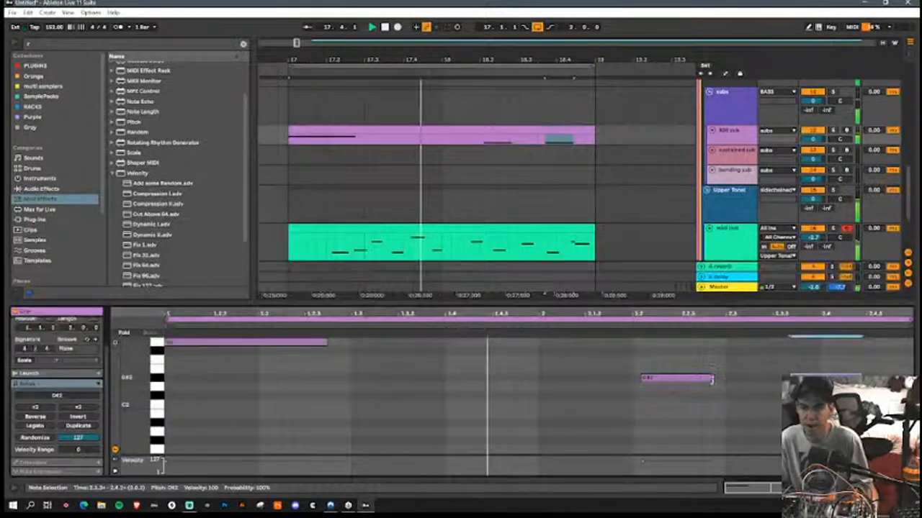
Step: In the 808 sub clip, extend the D#2 note slightly, move the following note to D2, and rework the clip's ending
{"action": "left_click_drag", "start_coordinate": [710, 378], "coordinate": [724, 377]}
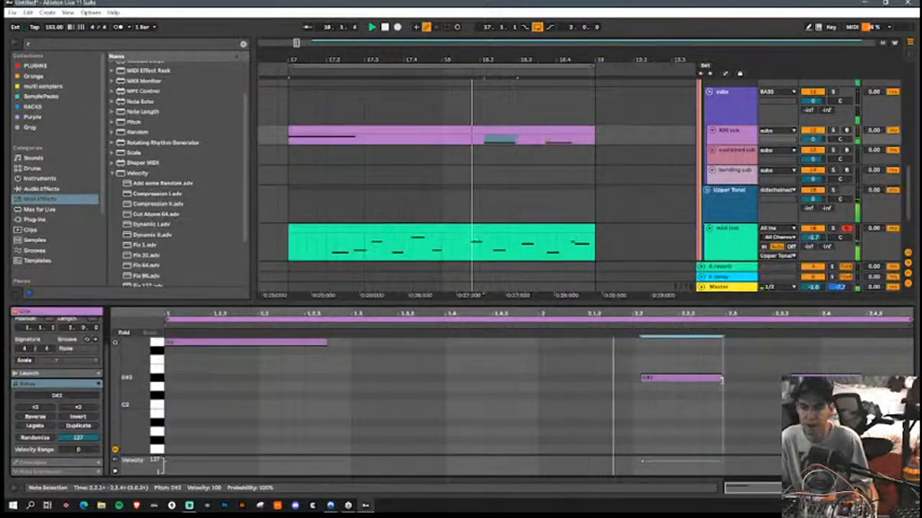
{"action": "left_click_drag", "start_coordinate": [826, 378], "coordinate": [832, 387]}
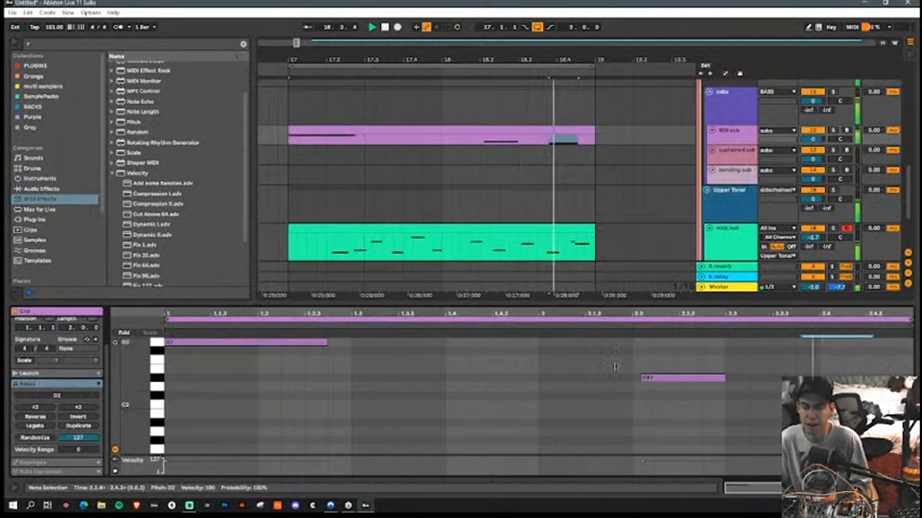
{"action": "left_click_drag", "start_coordinate": [873, 386], "coordinate": [900, 431]}
Step: Open the Phase Plant synth on the 808 sub track
{"action": "key", "text": "shift+Tab"}
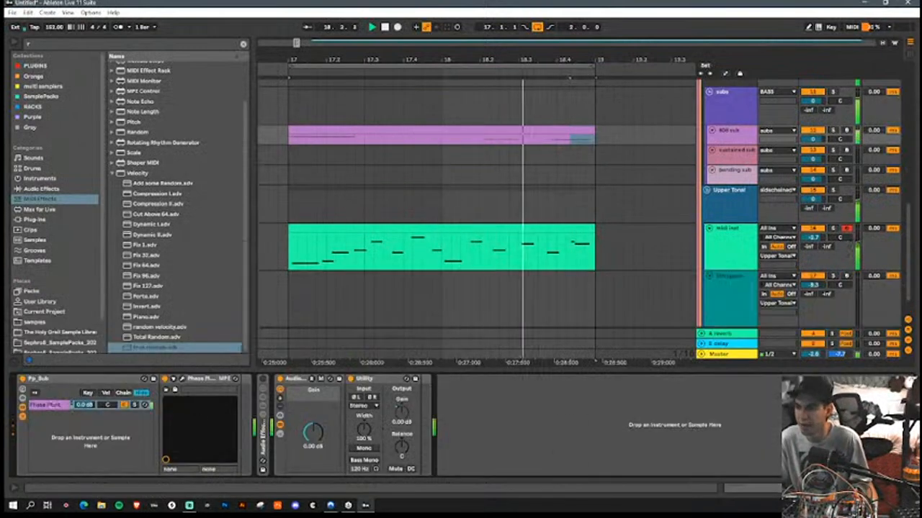
{"action": "left_click", "coordinate": [185, 380]}
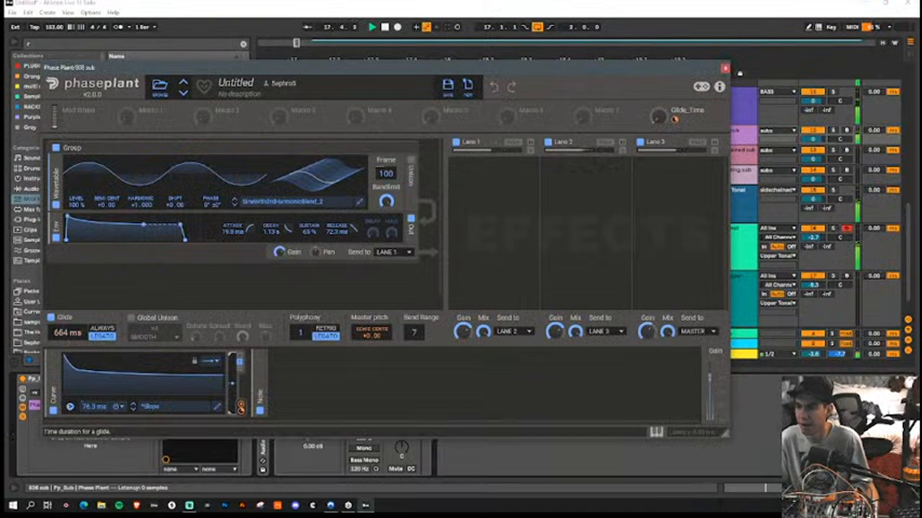
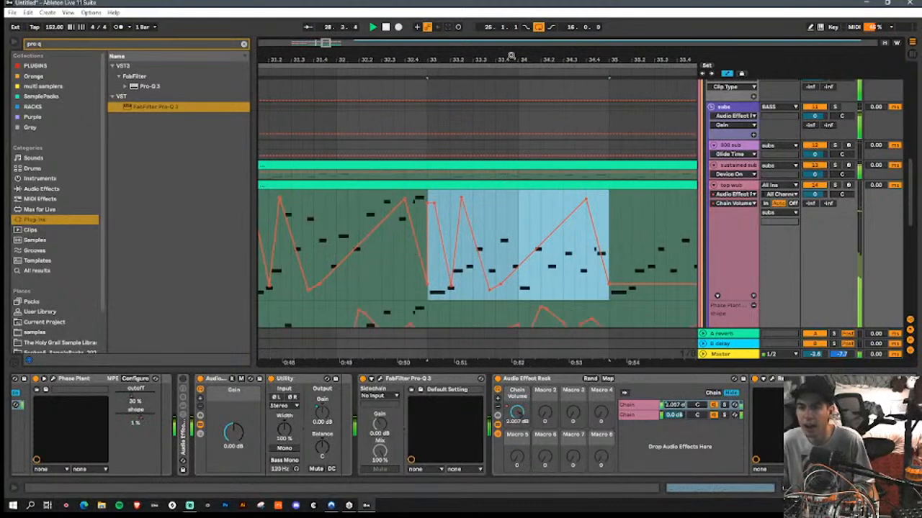
Step: Duplicate the top wub track's two-bar section with its Chain Volume automation from bar 33 repeatedly up to bar 41
{"action": "left_click_drag", "start_coordinate": [518, 58], "coordinate": [494, 29]}
{"action": "key", "text": "ctrl+d"}
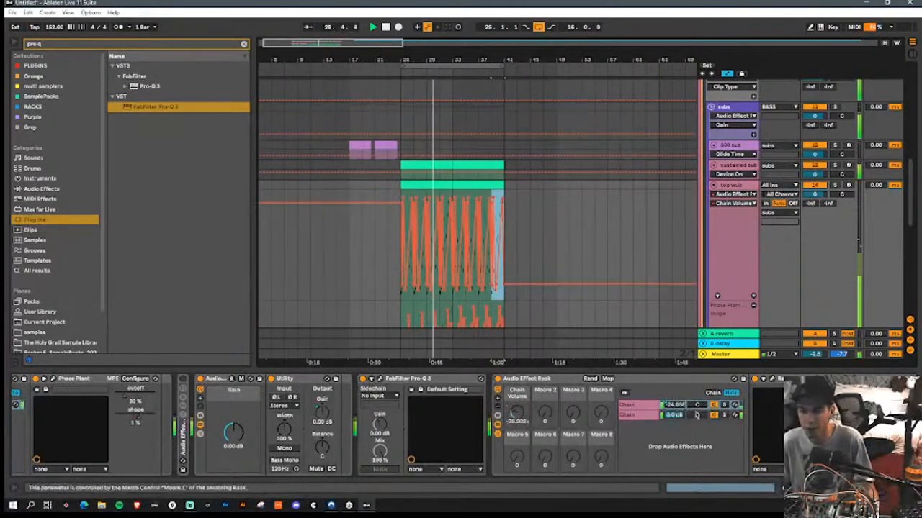
{"action": "left_click", "coordinate": [828, 488]}
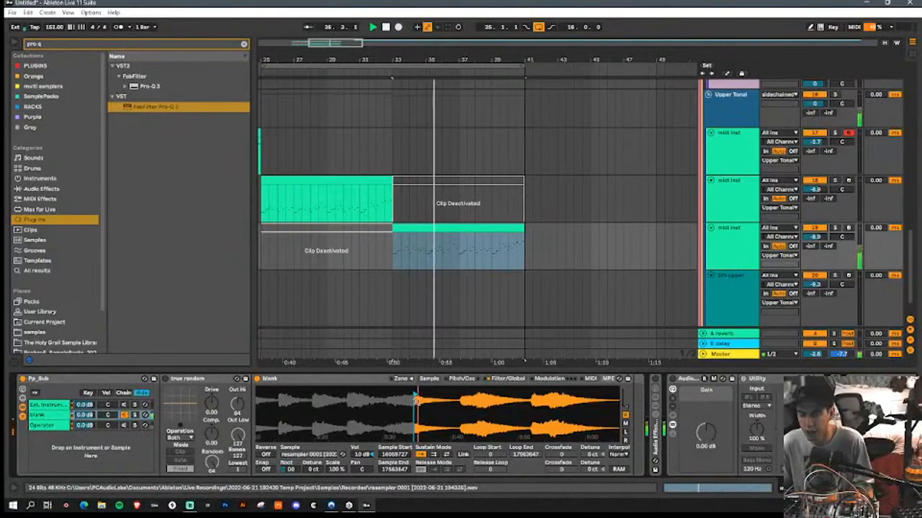
Step: In the blank sampler on the midi inst track, lengthen the volume envelope's attack to about 140 ms and shorten its release
{"action": "left_click", "coordinate": [507, 378]}
{"action": "left_click_drag", "start_coordinate": [542, 392], "coordinate": [551, 394]}
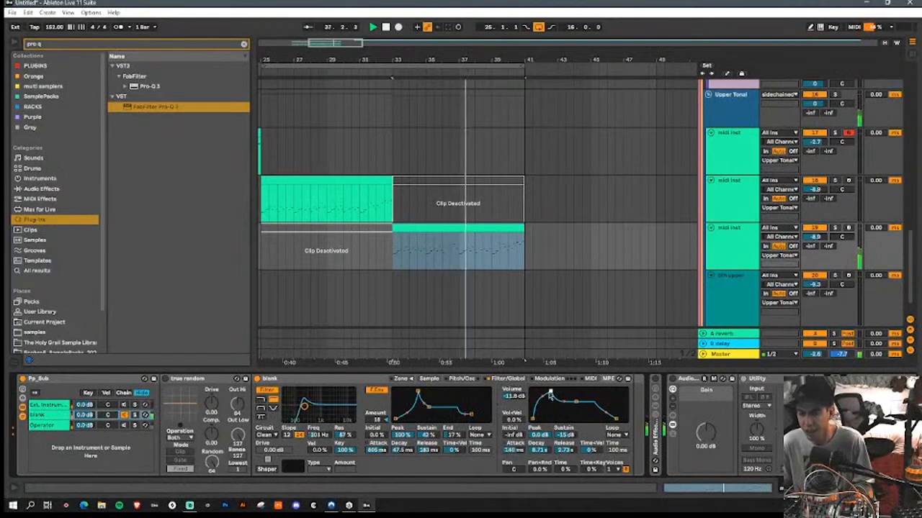
{"action": "left_click_drag", "start_coordinate": [616, 419], "coordinate": [596, 419]}
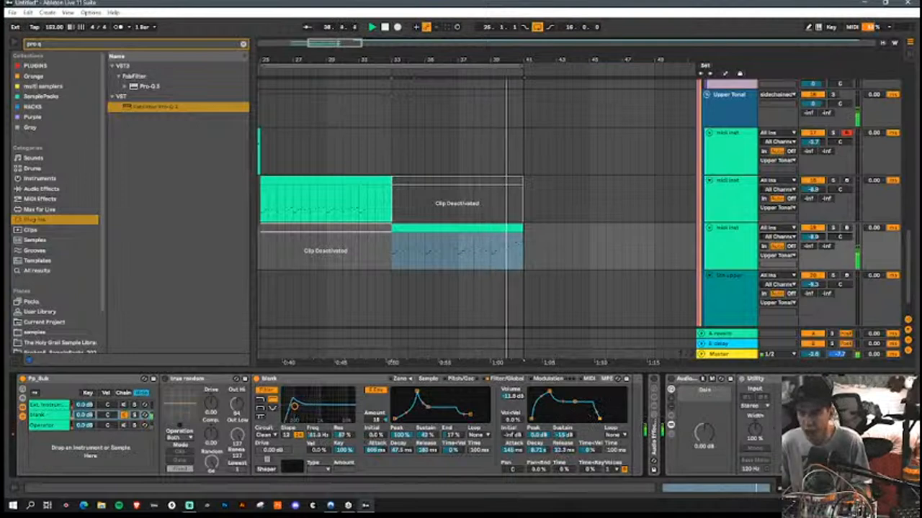
Step: Collapse the Audio Effect Rack and FabFilter Pro-Q 3 in the midi inst track's device chain
{"action": "scroll", "coordinate": [598, 416], "scroll_direction": "down", "scroll_amount": 5}
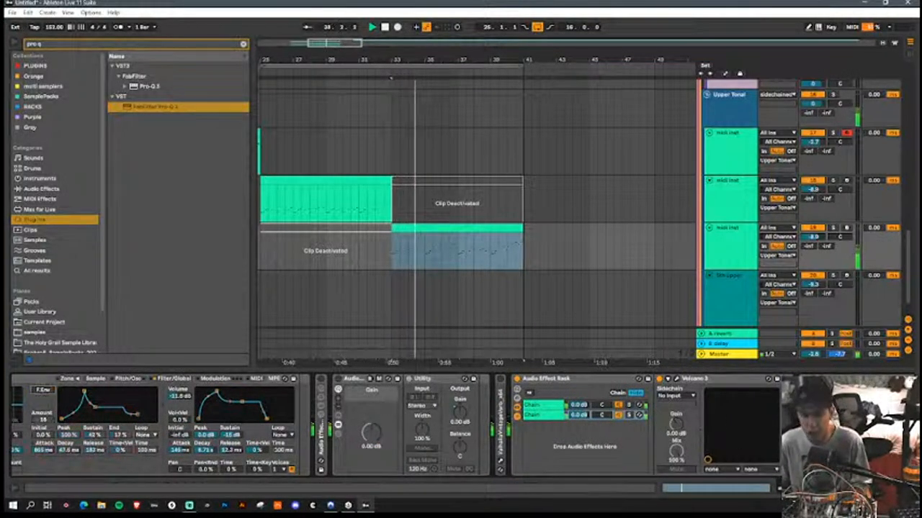
{"action": "scroll", "coordinate": [432, 424], "scroll_direction": "up", "scroll_amount": 5}
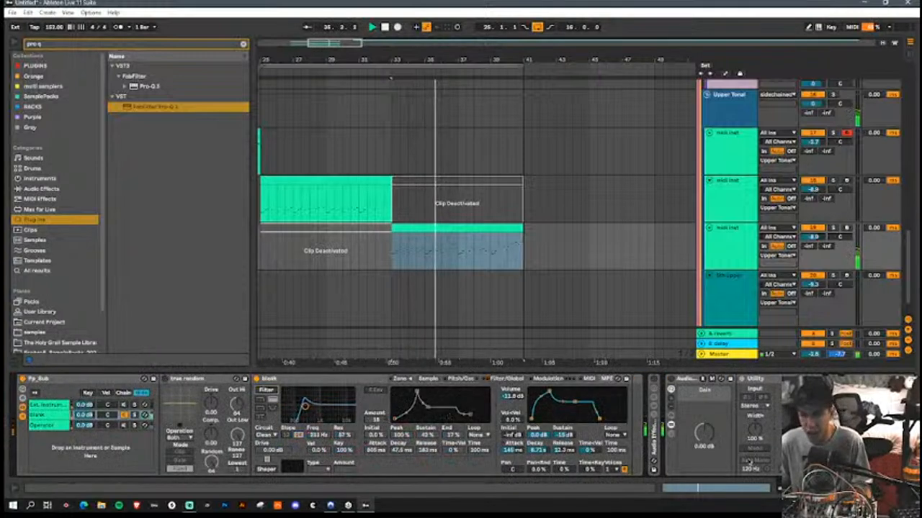
{"action": "scroll", "coordinate": [634, 432], "scroll_direction": "down", "scroll_amount": 6}
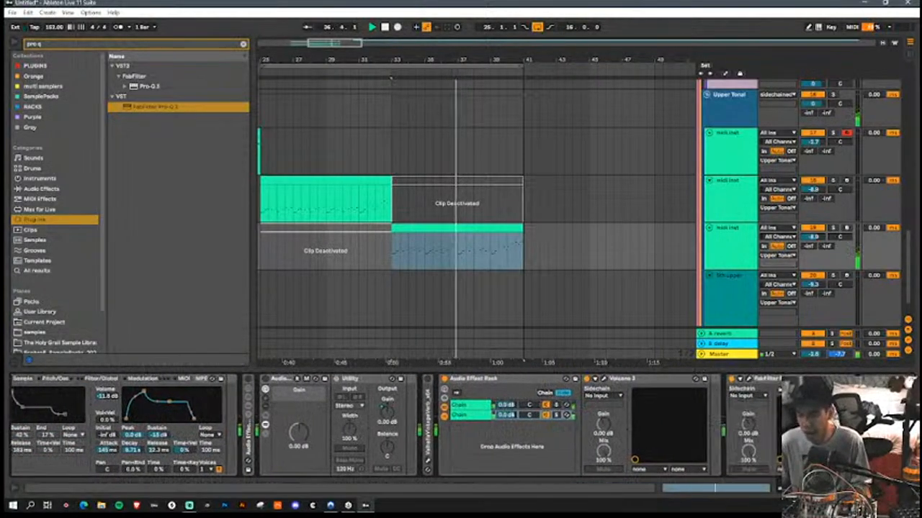
{"action": "left_click", "coordinate": [445, 389]}
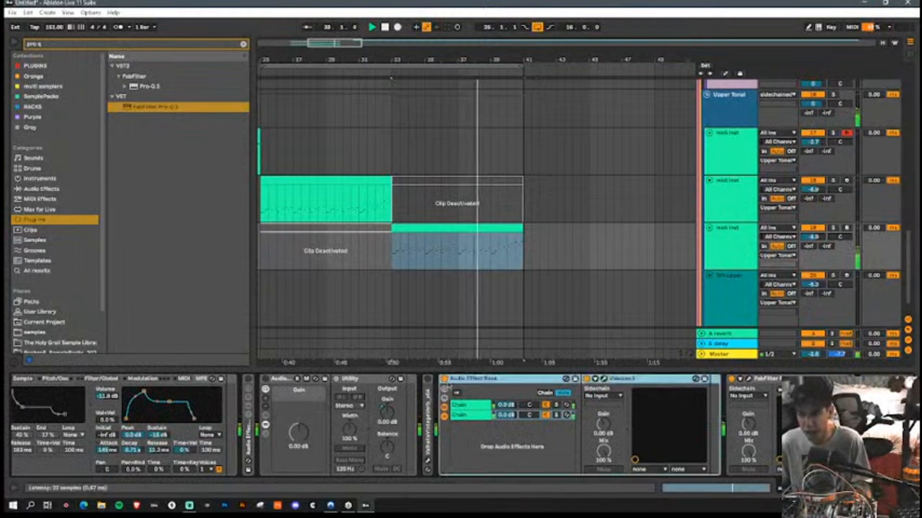
{"action": "key", "text": "Delete"}
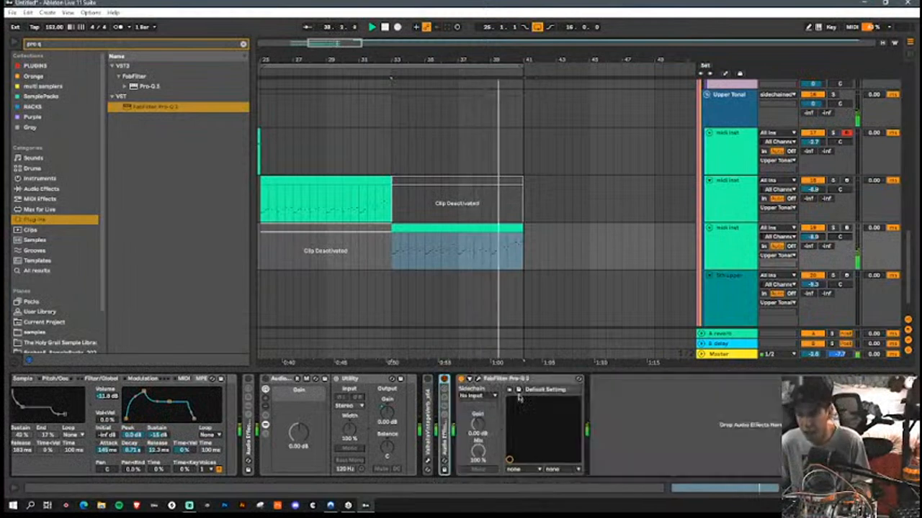
{"action": "left_click", "coordinate": [513, 382]}
{"action": "key", "text": "Delete"}
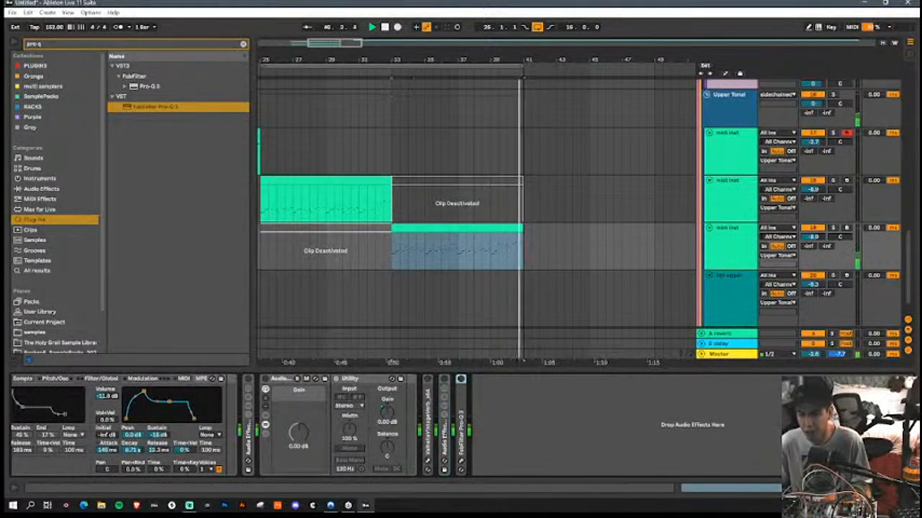
Step: Audition the rack's Operator chain alongside the blank sampler and return to the blank sampler's sample view
{"action": "left_click", "coordinate": [714, 488]}
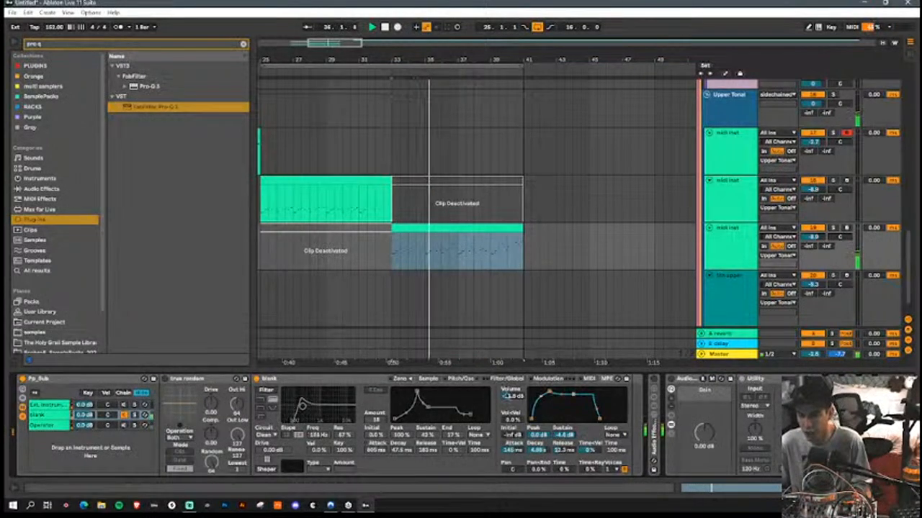
{"action": "left_click", "coordinate": [428, 379]}
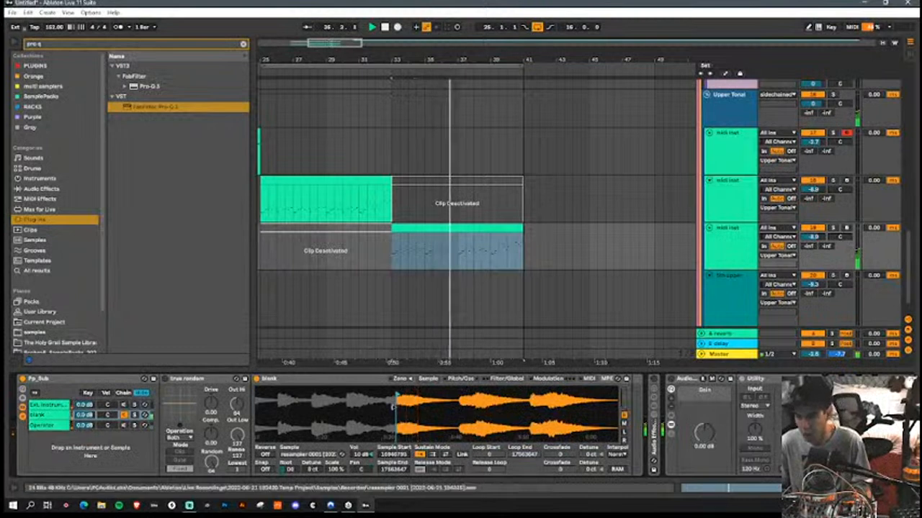
{"action": "left_click", "coordinate": [124, 426]}
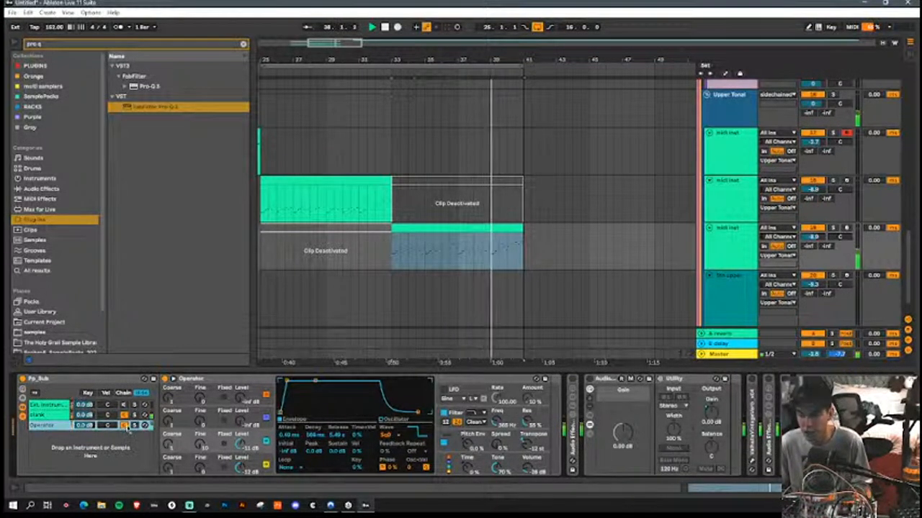
{"action": "left_click", "coordinate": [63, 415]}
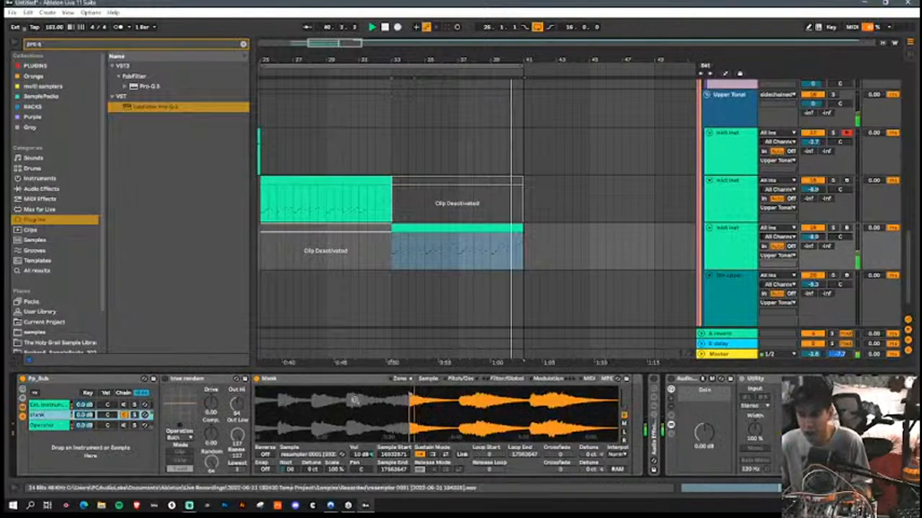
Step: Move the blank sampler's sample start back to 9239023 in the resampler recording and audition the sound
{"action": "left_click", "coordinate": [468, 378]}
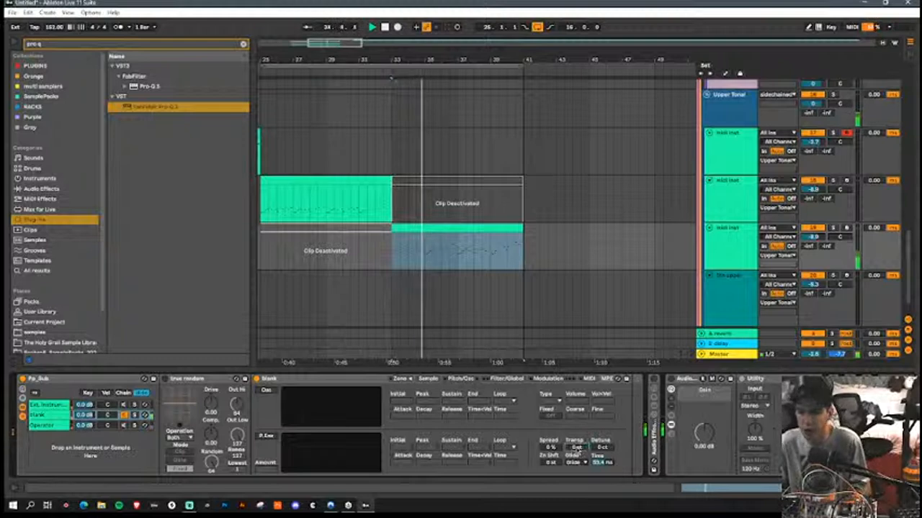
{"action": "left_click", "coordinate": [428, 378]}
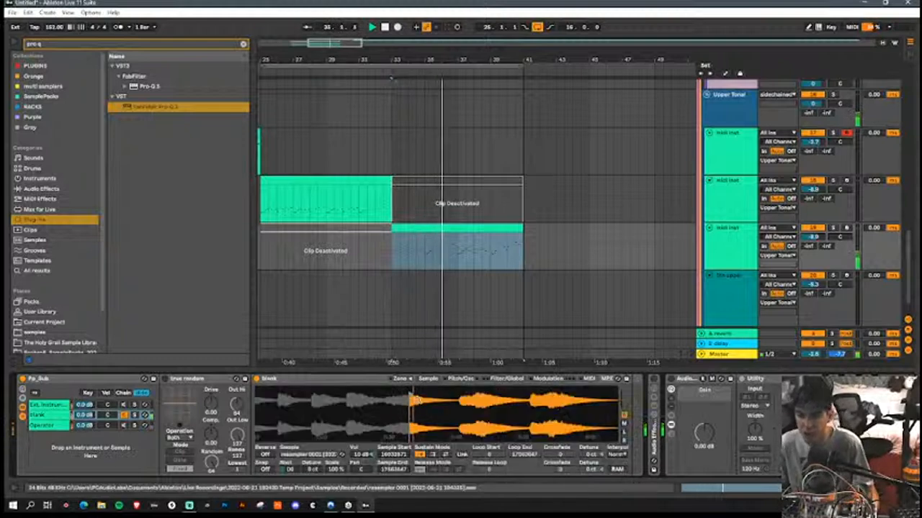
{"action": "mouse_move", "coordinate": [411, 396]}
{"action": "left_mouse_down"}
{"action": "mouse_move", "coordinate": [349, 409]}
{"action": "mouse_move", "coordinate": [594, 414]}
{"action": "mouse_move", "coordinate": [499, 408]}
{"action": "mouse_move", "coordinate": [507, 409]}
{"action": "mouse_move", "coordinate": [476, 417]}
{"action": "mouse_move", "coordinate": [488, 394]}
{"action": "mouse_move", "coordinate": [302, 403]}
{"action": "mouse_move", "coordinate": [397, 403]}
{"action": "mouse_move", "coordinate": [348, 405]}
{"action": "left_mouse_up"}
{"action": "key", "text": "space"}
{"action": "key", "text": "space"}
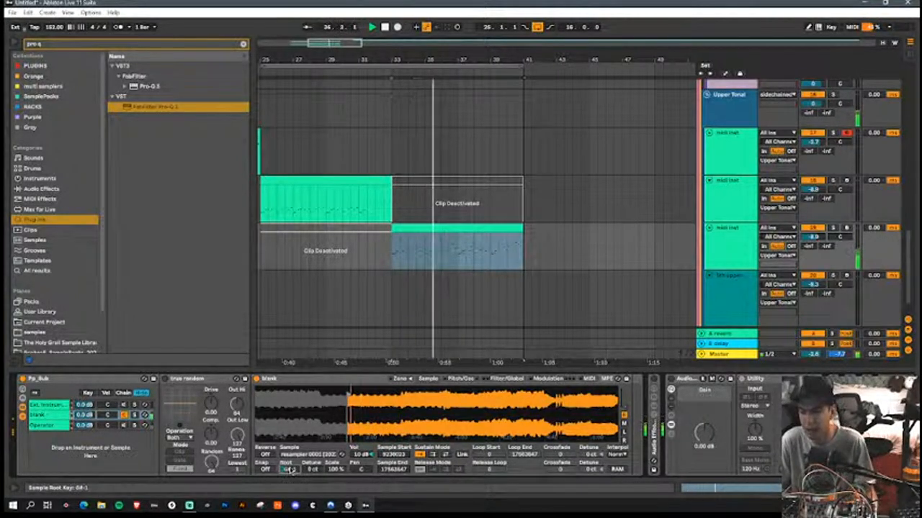
Step: Set the blank sampler's sample start to 7307313 and its root key to A-1, auditioning the sound
{"action": "mouse_move", "coordinate": [348, 395]}
{"action": "left_mouse_down"}
{"action": "mouse_move", "coordinate": [304, 402]}
{"action": "mouse_move", "coordinate": [426, 408]}
{"action": "mouse_move", "coordinate": [394, 410]}
{"action": "mouse_move", "coordinate": [409, 405]}
{"action": "left_mouse_up"}
{"action": "key", "text": "space"}
{"action": "key", "text": "space"}
{"action": "key", "text": "space"}
{"action": "key", "text": "space"}
{"action": "key", "text": "space"}
{"action": "key", "text": "space"}
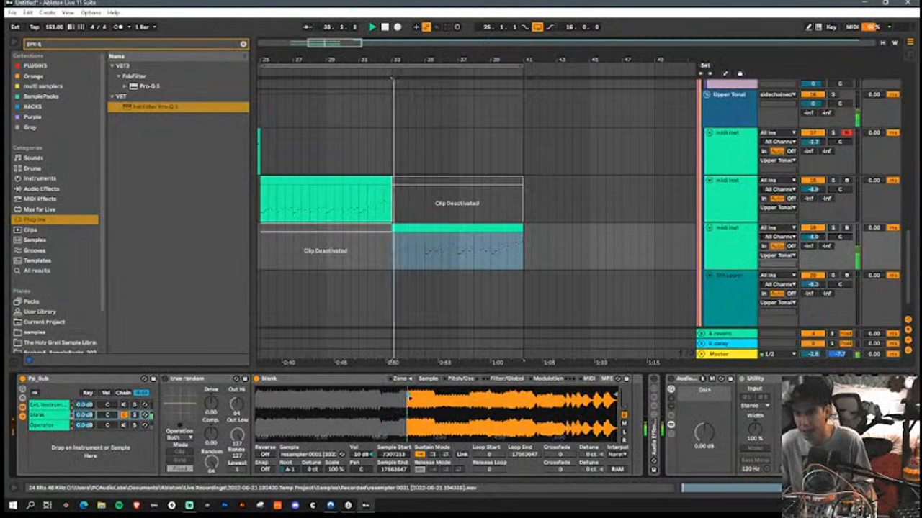
Step: Transpose the blank sampler's pitch to -11 st
{"action": "left_click", "coordinate": [507, 378]}
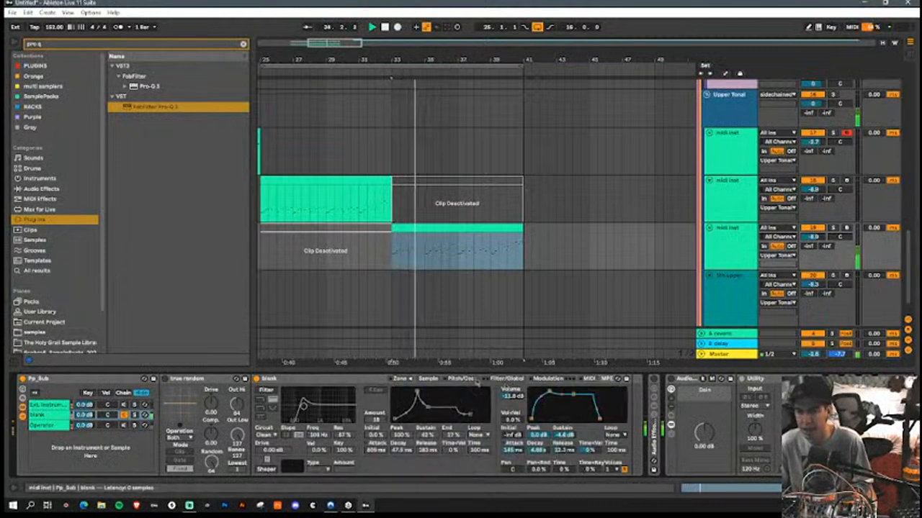
{"action": "left_click", "coordinate": [461, 379]}
{"action": "left_click_drag", "start_coordinate": [576, 448], "coordinate": [579, 455]}
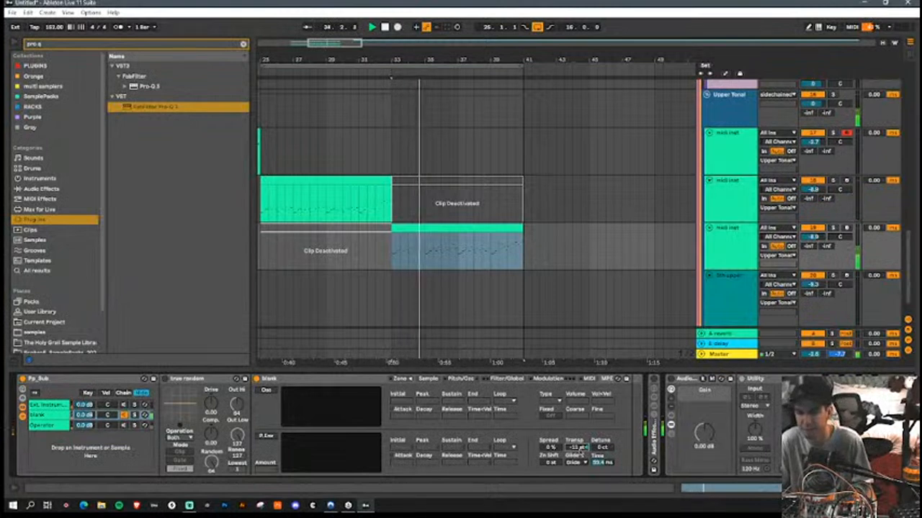
Step: Move the blank sampler's sample start near the recording's end, at about 16440767, and lengthen the volume envelope's release
{"action": "left_click", "coordinate": [428, 378]}
{"action": "left_click_drag", "start_coordinate": [406, 397], "coordinate": [299, 400]}
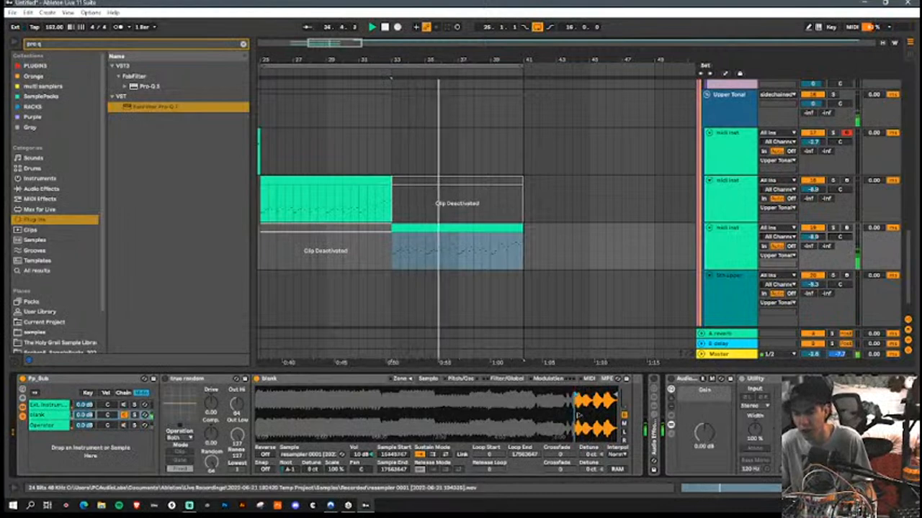
{"action": "scroll", "coordinate": [289, 469], "scroll_direction": "up", "scroll_amount": 3}
{"action": "key", "text": "Up"}
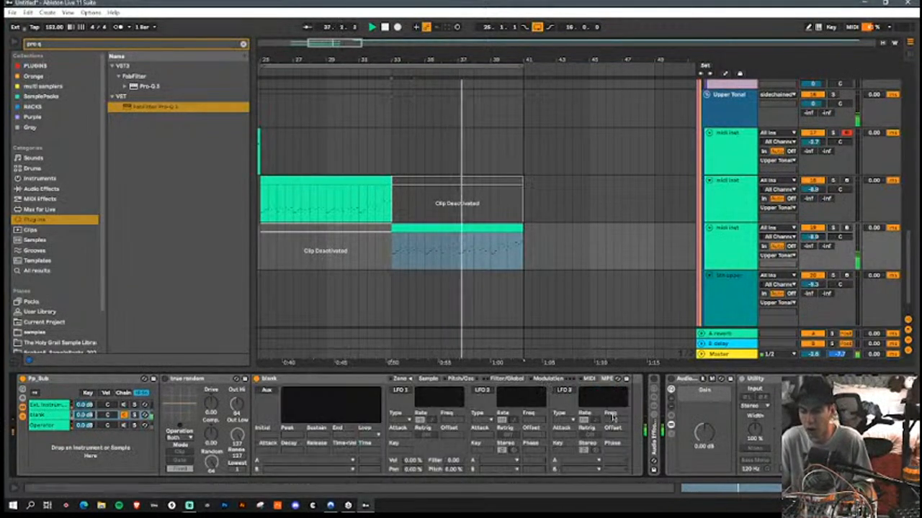
{"action": "left_click", "coordinate": [507, 379]}
{"action": "left_click_drag", "start_coordinate": [599, 419], "coordinate": [607, 426]}
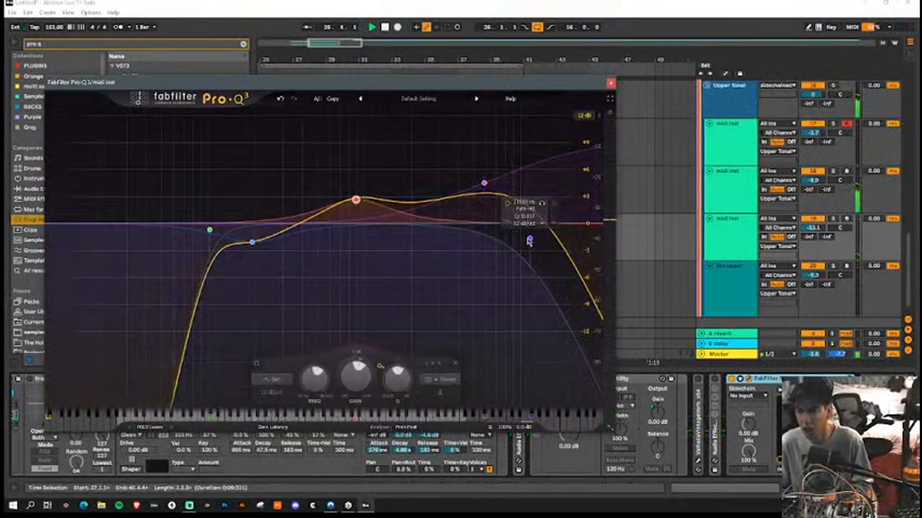
Step: Automate the Pro-Q 3 high-cut band's frequency on the last midi inst track, lowering it to about 0.55 at bar 41
{"action": "left_click", "coordinate": [529, 241]}
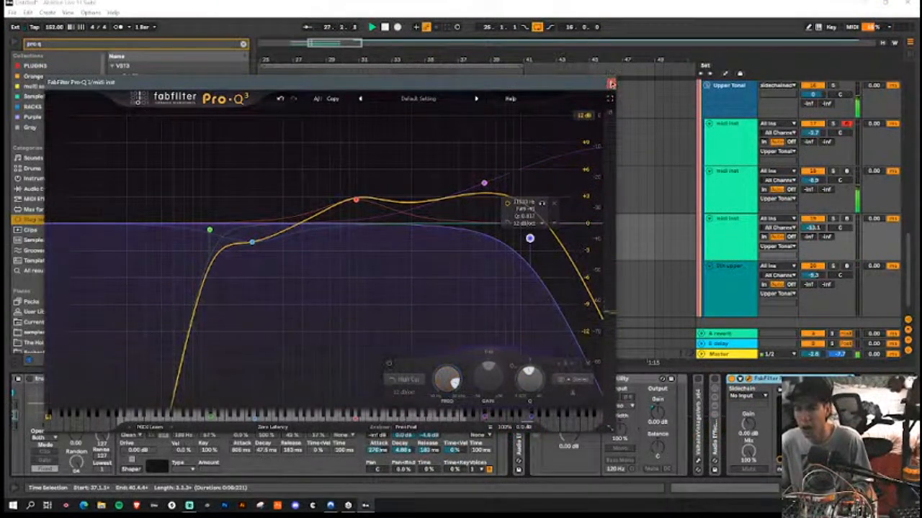
{"action": "left_click", "coordinate": [610, 82]}
{"action": "key", "text": "a"}
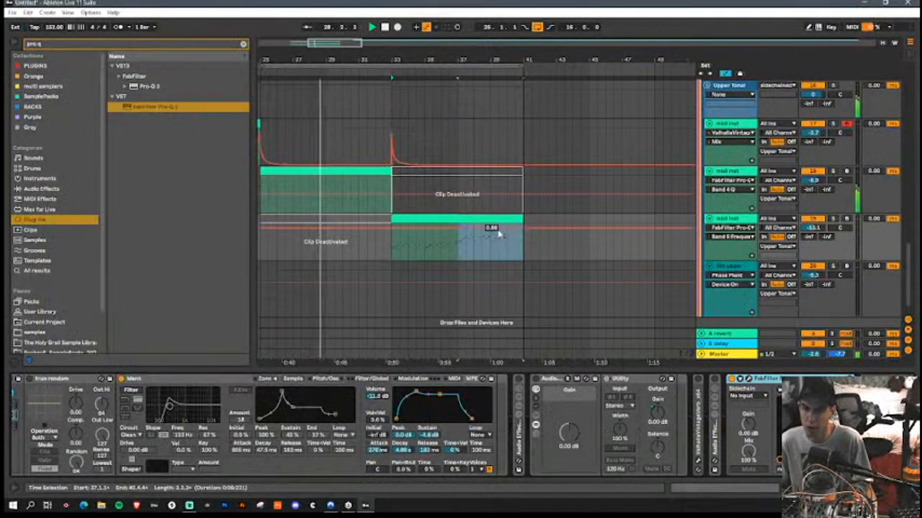
{"action": "left_click_drag", "start_coordinate": [525, 232], "coordinate": [525, 243]}
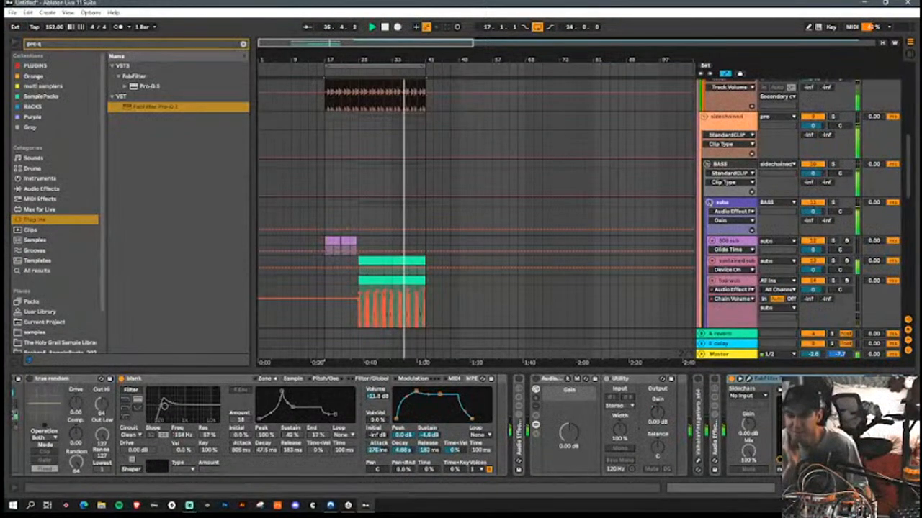
Step: Collapse the subs, Upper Tonal and sidechained track groups
{"action": "left_click", "coordinate": [708, 204]}
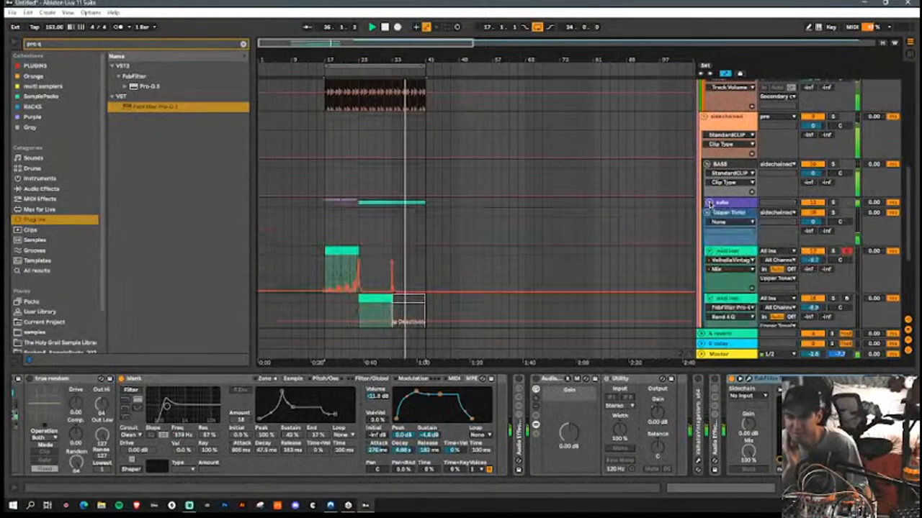
{"action": "left_click", "coordinate": [709, 214]}
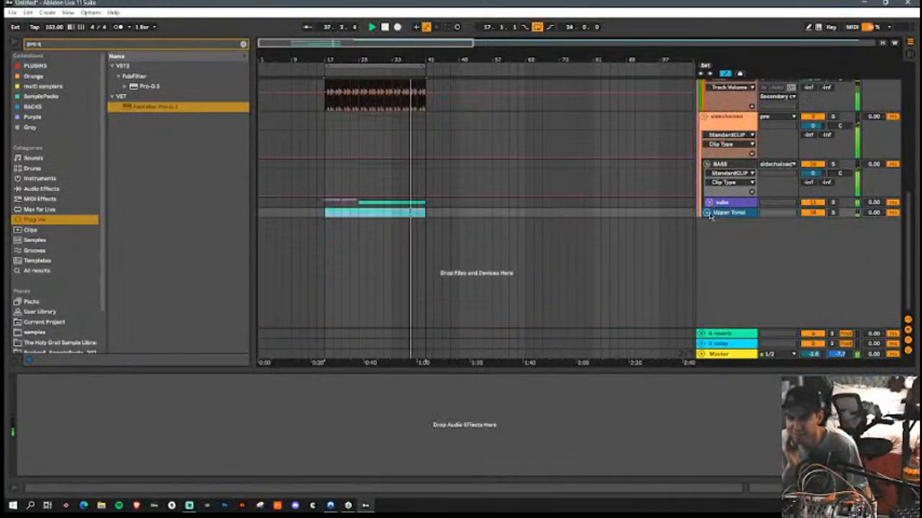
{"action": "scroll", "coordinate": [710, 218], "scroll_direction": "up", "scroll_amount": 3}
{"action": "left_click", "coordinate": [706, 251]}
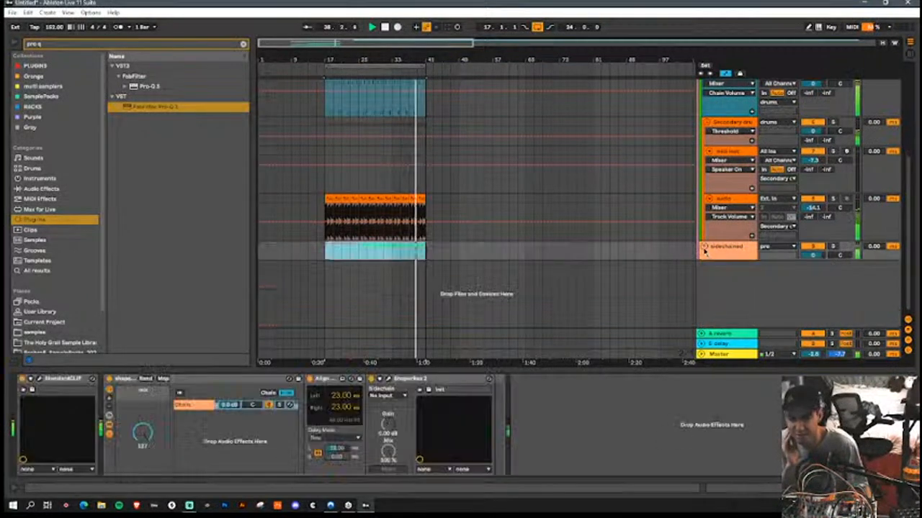
Step: Review the device chains on the Secondary drums group and the kick snare track
{"action": "scroll", "coordinate": [706, 249], "scroll_direction": "up", "scroll_amount": 3}
{"action": "scroll", "coordinate": [704, 231], "scroll_direction": "down", "scroll_amount": 3}
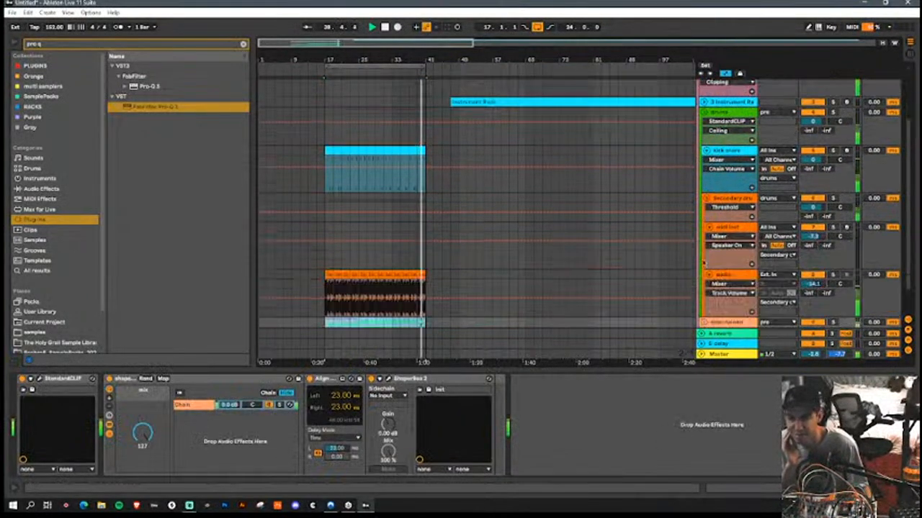
{"action": "left_click", "coordinate": [731, 167]}
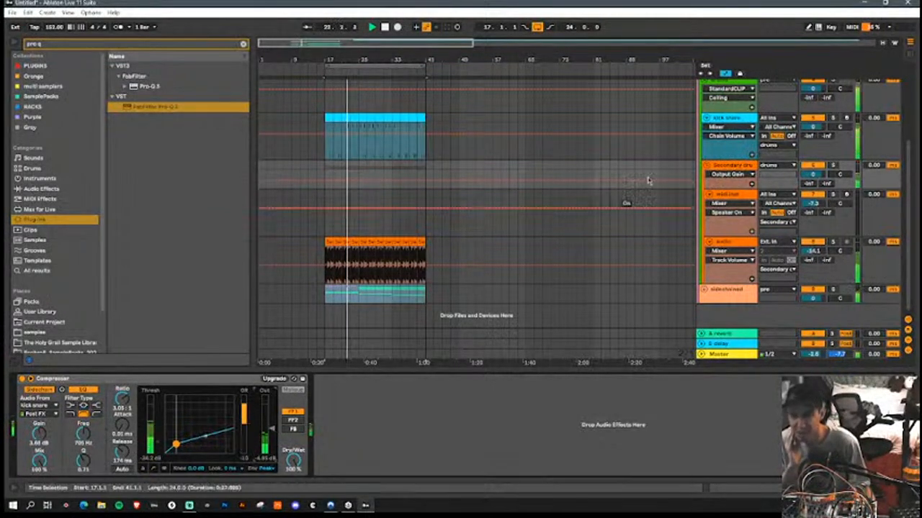
{"action": "left_click", "coordinate": [730, 118]}
{"action": "scroll", "coordinate": [742, 170], "scroll_direction": "up", "scroll_amount": 3}
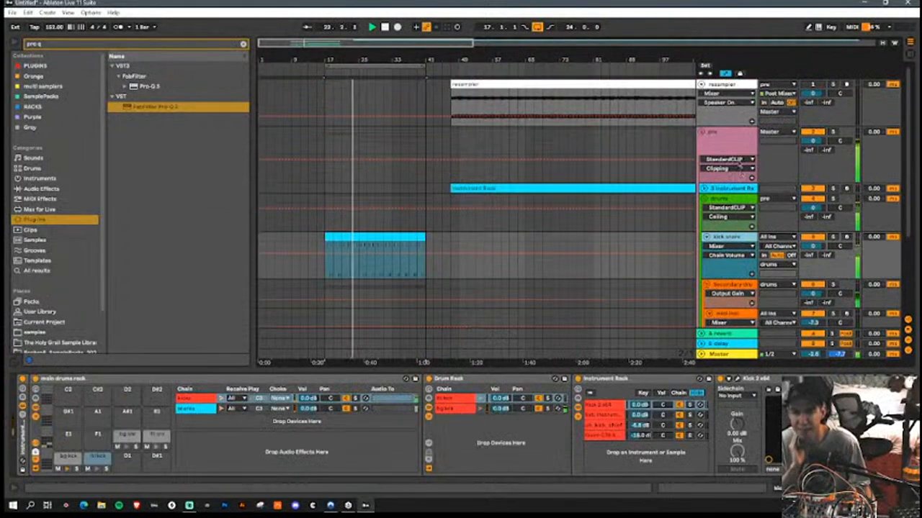
Step: Open StandardCLIP on the drums group and raise its input gain to 6.40 dB
{"action": "left_click", "coordinate": [739, 151]}
{"action": "left_click", "coordinate": [736, 199]}
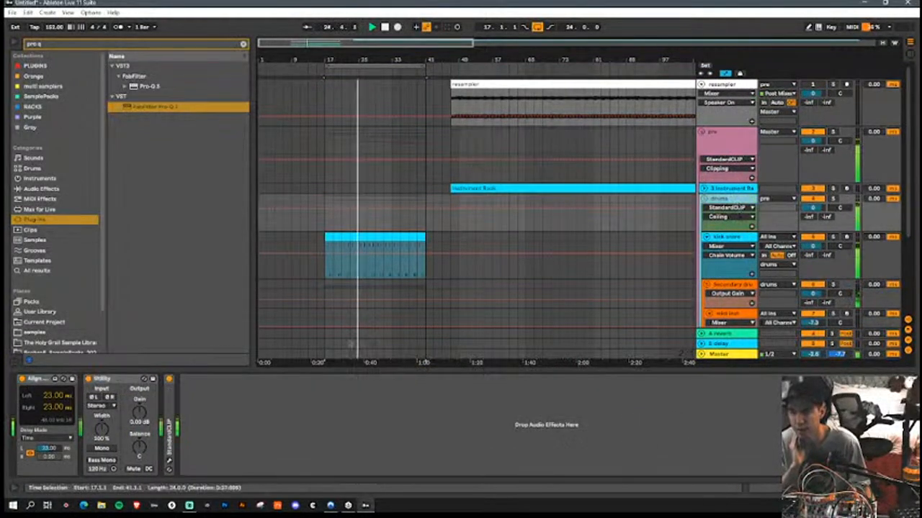
{"action": "left_click", "coordinate": [186, 379]}
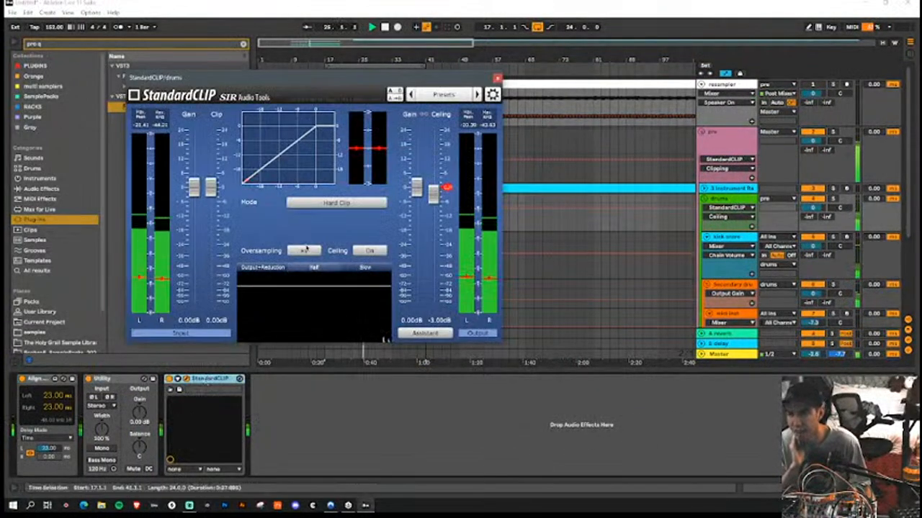
{"action": "left_click_drag", "start_coordinate": [194, 189], "coordinate": [195, 174]}
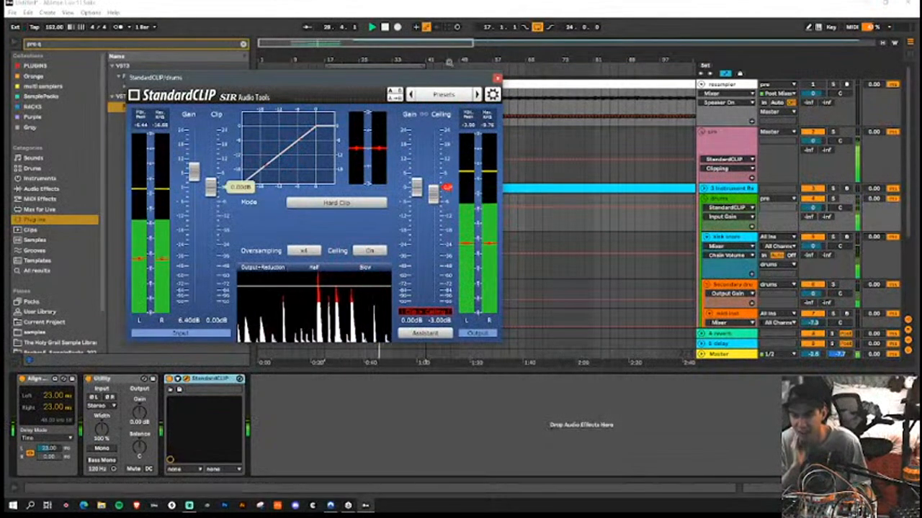
Step: Close StandardCLIP, collapse the sidechained group and lower the Secondary drums group's volume to -2.4 dB
{"action": "left_click", "coordinate": [497, 78]}
{"action": "scroll", "coordinate": [748, 229], "scroll_direction": "down", "scroll_amount": 3}
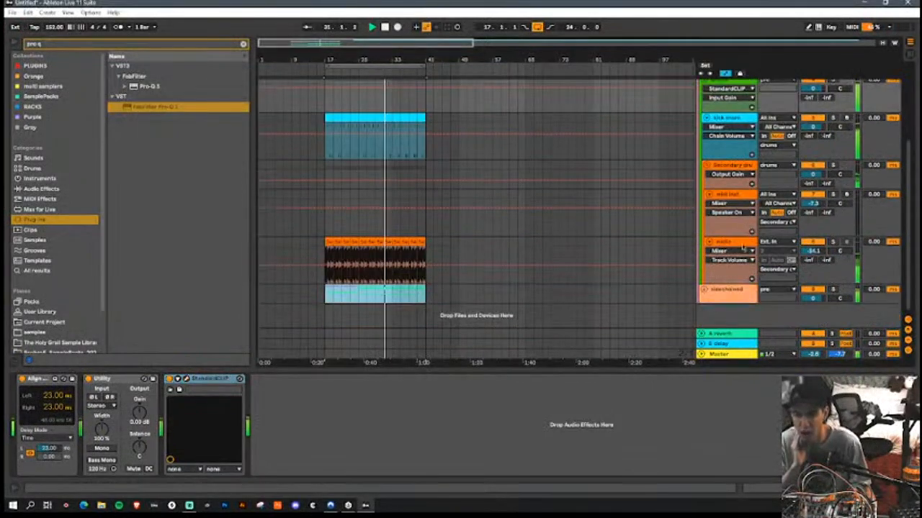
{"action": "scroll", "coordinate": [740, 291], "scroll_direction": "down", "scroll_amount": 3}
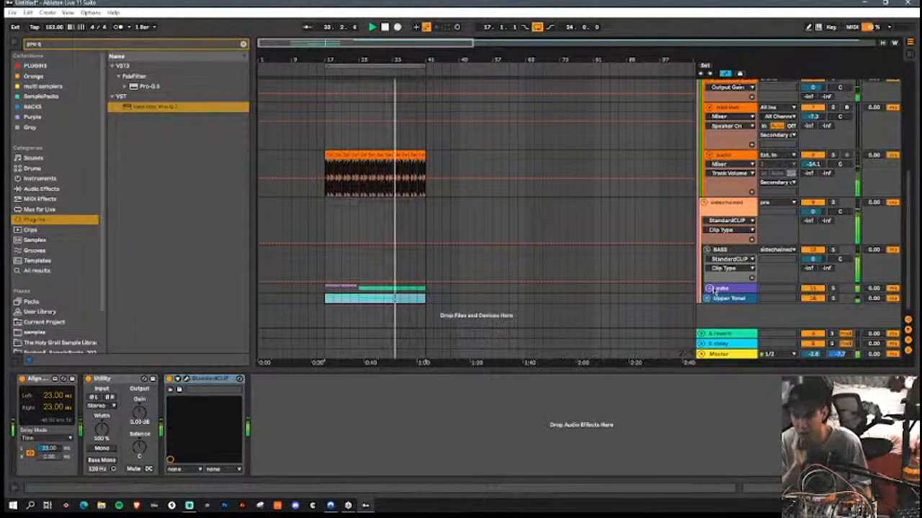
{"action": "left_click", "coordinate": [704, 204]}
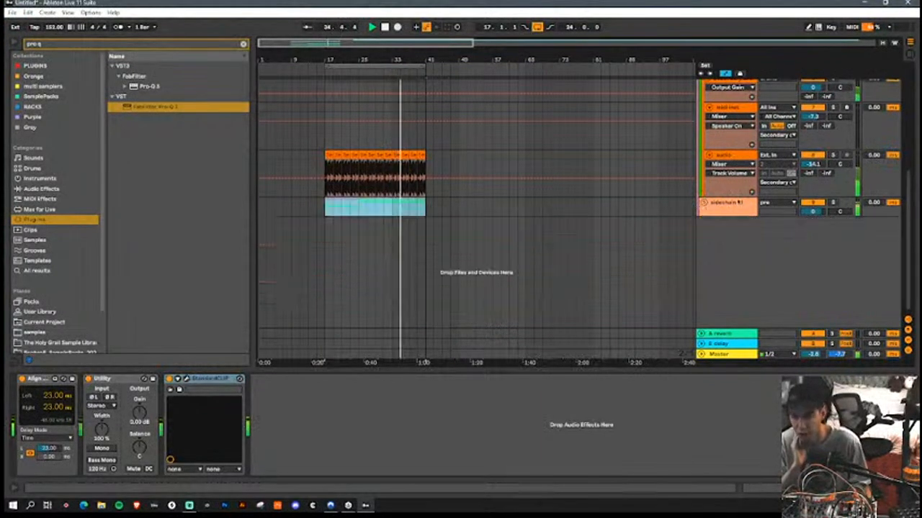
{"action": "scroll", "coordinate": [735, 216], "scroll_direction": "up", "scroll_amount": 3}
{"action": "left_click_drag", "start_coordinate": [808, 218], "coordinate": [808, 234]}
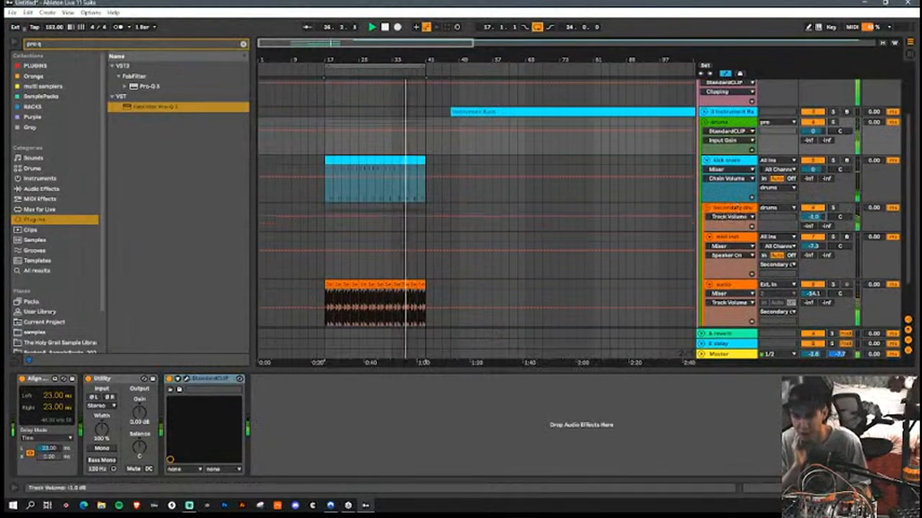
Step: Open Pro-Q 3 on the drum audio track and add a low cut plus a broad midrange cut of about -10 dB
{"action": "left_click", "coordinate": [724, 284]}
{"action": "left_click", "coordinate": [201, 378]}
{"action": "left_click", "coordinate": [218, 379]}
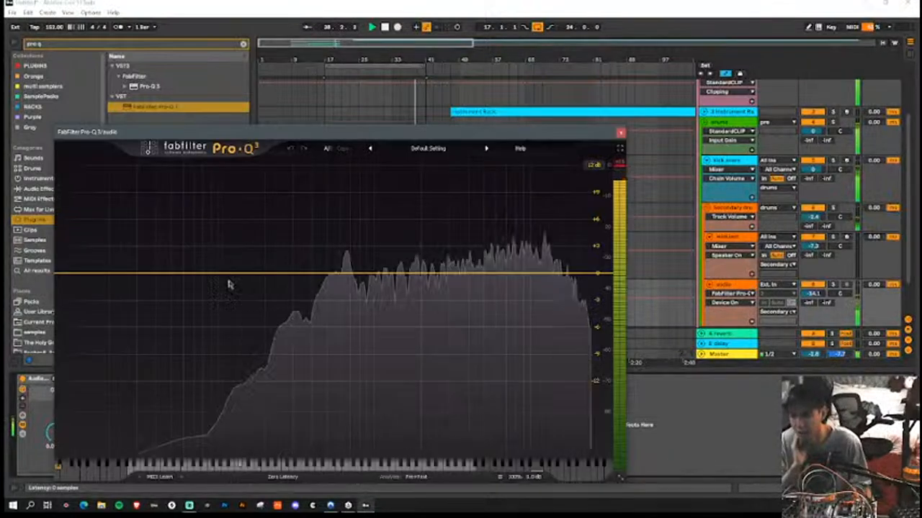
{"action": "left_click_drag", "start_coordinate": [78, 279], "coordinate": [242, 302]}
{"action": "left_click_drag", "start_coordinate": [347, 278], "coordinate": [383, 366]}
{"action": "scroll", "coordinate": [387, 369], "scroll_direction": "down", "scroll_amount": 3}
Step: Boost the audio track's highs in Pro-Q 3 and add a narrower upper-frequency dip of about -5 dB
{"action": "left_click_drag", "start_coordinate": [576, 295], "coordinate": [550, 222]}
{"action": "scroll", "coordinate": [550, 222], "scroll_direction": "down", "scroll_amount": 4}
{"action": "left_click_drag", "start_coordinate": [497, 272], "coordinate": [537, 312]}
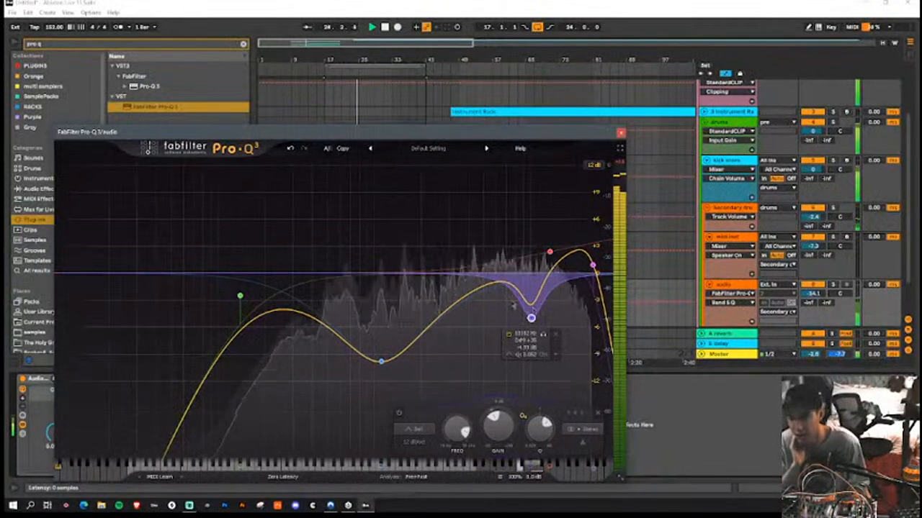
{"action": "left_click_drag", "start_coordinate": [463, 297], "coordinate": [455, 209]}
{"action": "scroll", "coordinate": [436, 243], "scroll_direction": "up", "scroll_amount": 5}
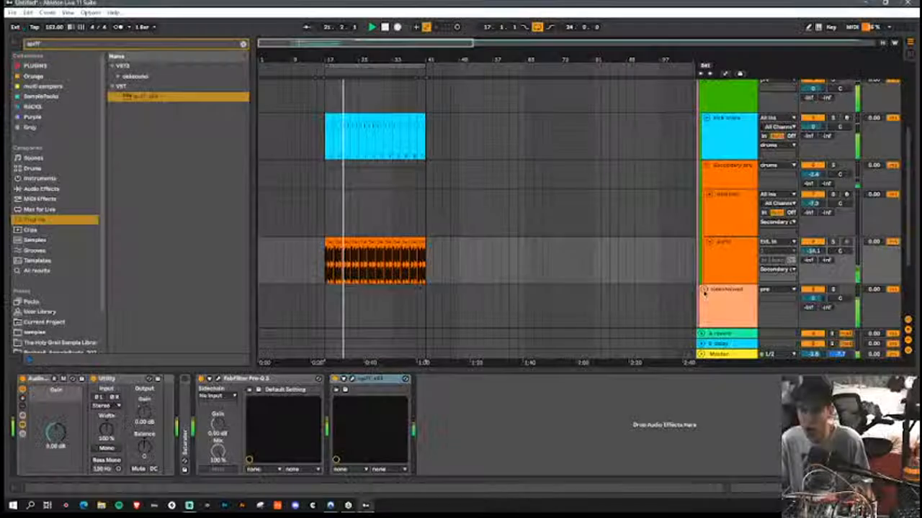
Step: Expand the subs and Upper Tonal groups and lower the first midi inst track's volume to -6.6 dB
{"action": "scroll", "coordinate": [705, 295], "scroll_direction": "down", "scroll_amount": 3}
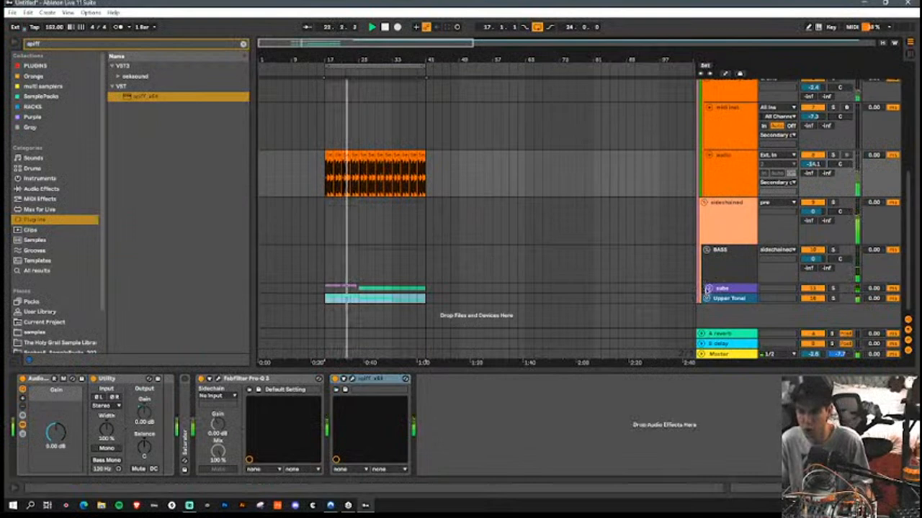
{"action": "left_click", "coordinate": [708, 289]}
{"action": "scroll", "coordinate": [715, 240], "scroll_direction": "down", "scroll_amount": 3}
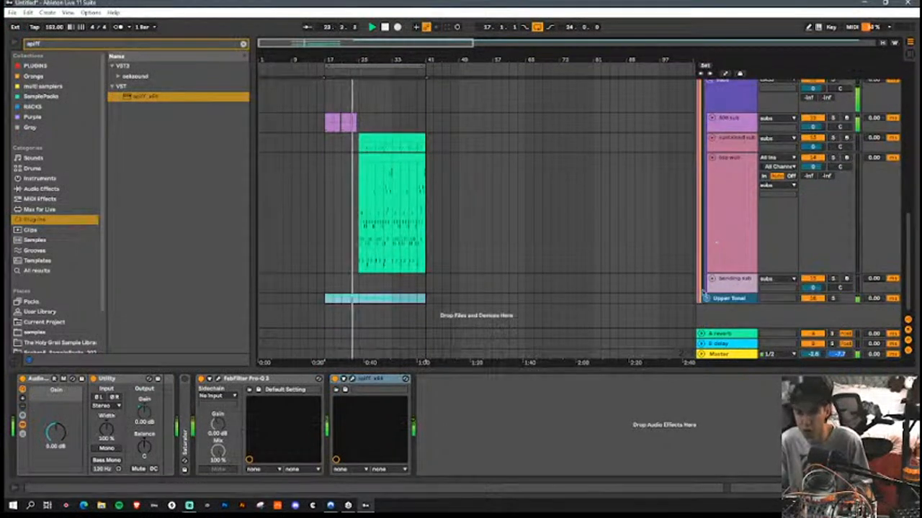
{"action": "left_click", "coordinate": [705, 297]}
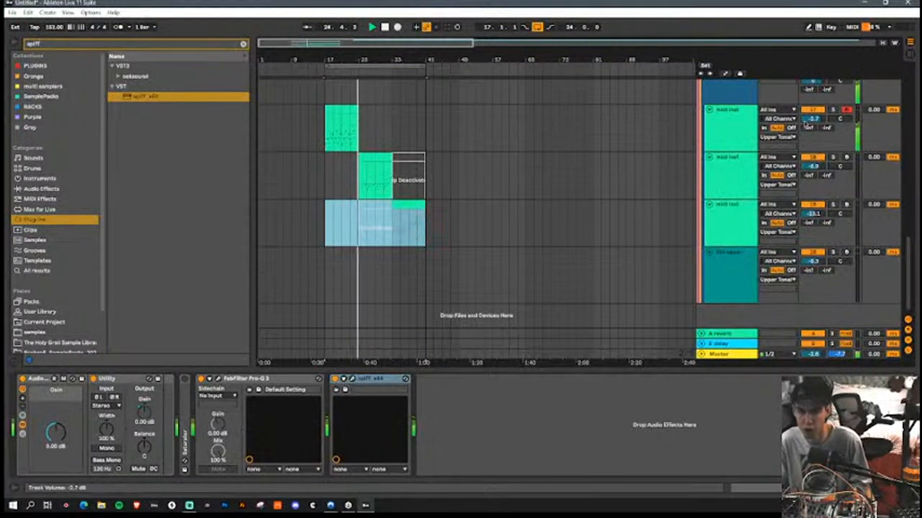
{"action": "left_click_drag", "start_coordinate": [807, 121], "coordinate": [807, 124]}
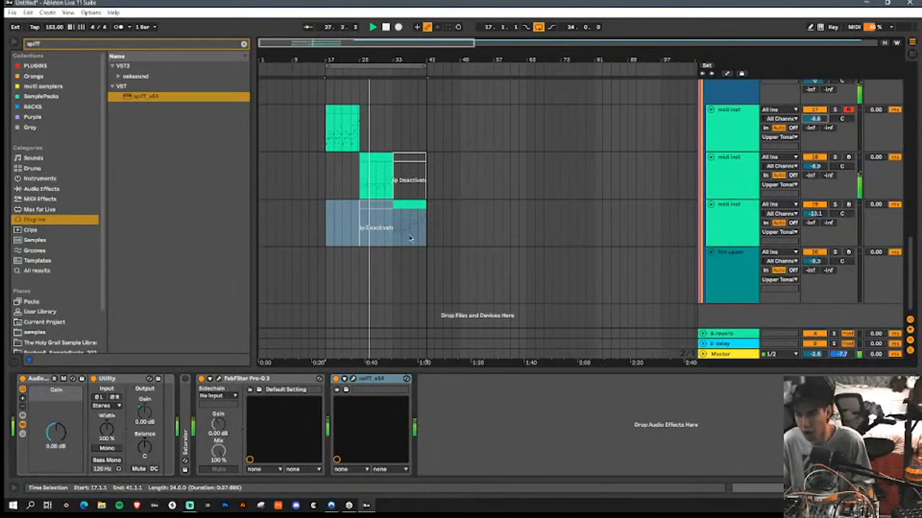
Step: Copy the first midi inst track's eight-bar clip so that it starts at bar 41
{"action": "left_click", "coordinate": [424, 131]}
{"action": "scroll", "coordinate": [425, 133], "scroll_direction": "up", "scroll_amount": 3}
{"action": "left_click_drag", "start_coordinate": [417, 264], "coordinate": [510, 252]}
{"action": "scroll", "coordinate": [417, 230], "scroll_direction": "up", "scroll_amount": 5}
{"action": "scroll", "coordinate": [416, 229], "scroll_direction": "down", "scroll_amount": 5}
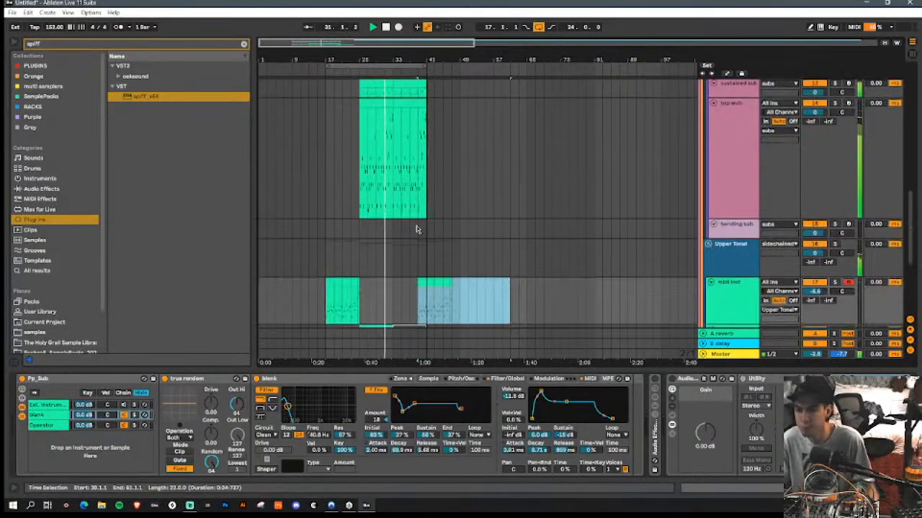
{"action": "key", "text": "Right"}
{"action": "scroll", "coordinate": [417, 219], "scroll_direction": "up", "scroll_amount": 5}
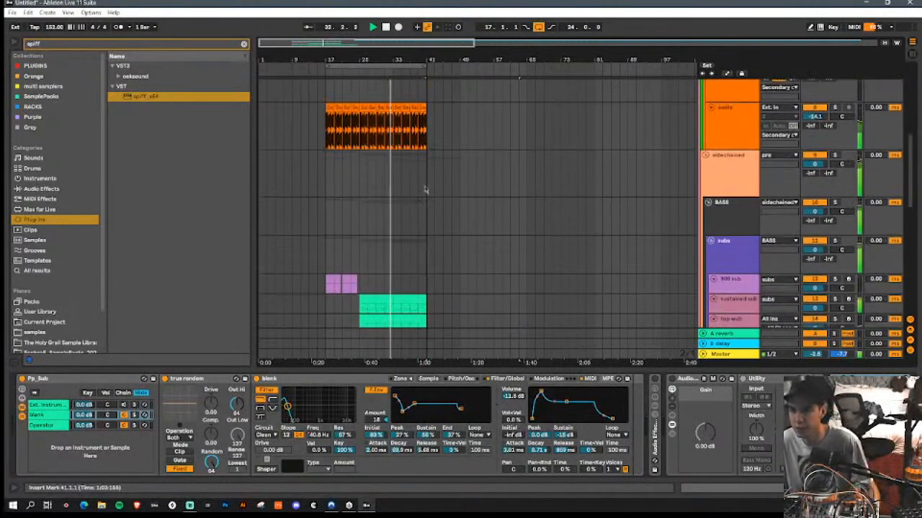
Step: Duplicate bars 33 to 41 of the kick snare and Secondary drums tracks to bar 41
{"action": "scroll", "coordinate": [436, 135], "scroll_direction": "up", "scroll_amount": 3}
{"action": "left_click_drag", "start_coordinate": [427, 249], "coordinate": [394, 117]}
{"action": "key", "text": "ctrl+d"}
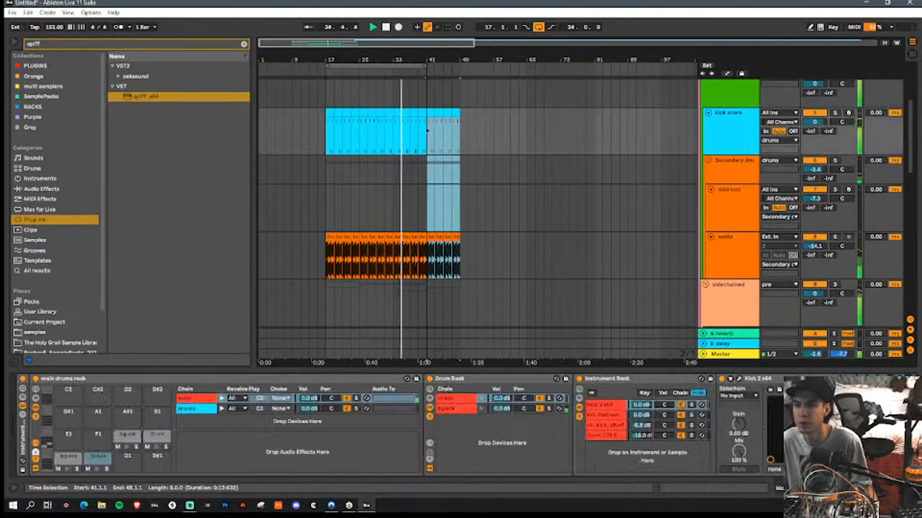
Step: Duplicate the last eight bars of the sustained sub clip to bar 41 and loop bars 41 to 49
{"action": "scroll", "coordinate": [454, 141], "scroll_direction": "down", "scroll_amount": 5}
{"action": "scroll", "coordinate": [462, 165], "scroll_direction": "down", "scroll_amount": 8}
{"action": "scroll", "coordinate": [455, 180], "scroll_direction": "up", "scroll_amount": 5}
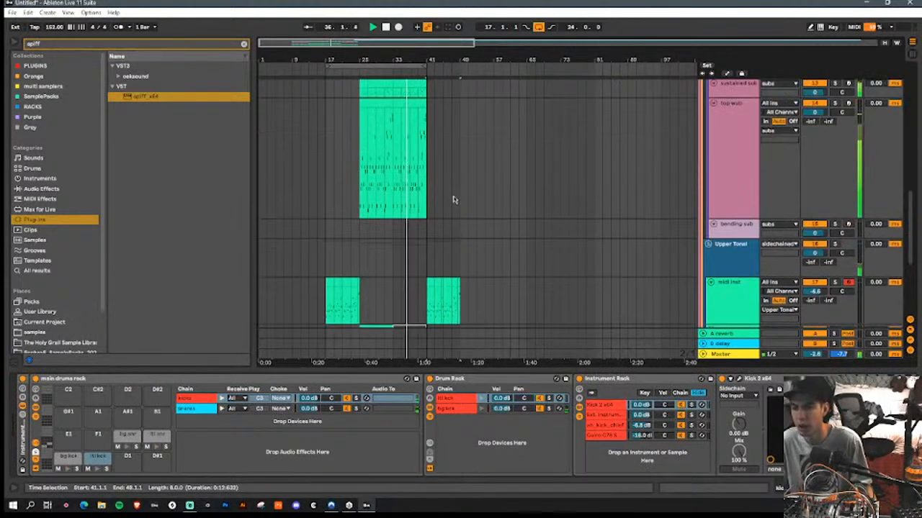
{"action": "left_click_drag", "start_coordinate": [426, 136], "coordinate": [393, 136]}
{"action": "key", "text": "ctrl+d"}
{"action": "left_click_drag", "start_coordinate": [382, 67], "coordinate": [459, 70]}
Step: Duplicate the sustained sub track and delete the copy's clips before bar 41
{"action": "left_click", "coordinate": [738, 127]}
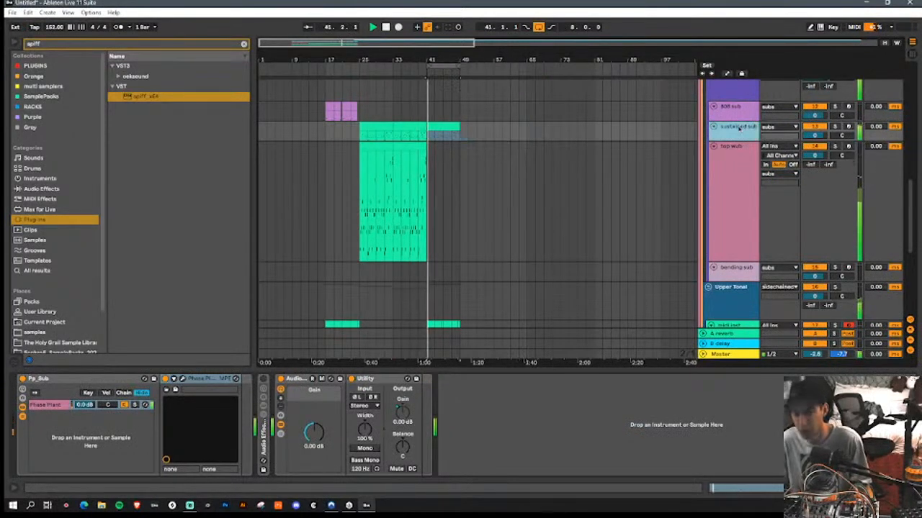
{"action": "key", "text": "ctrl+d"}
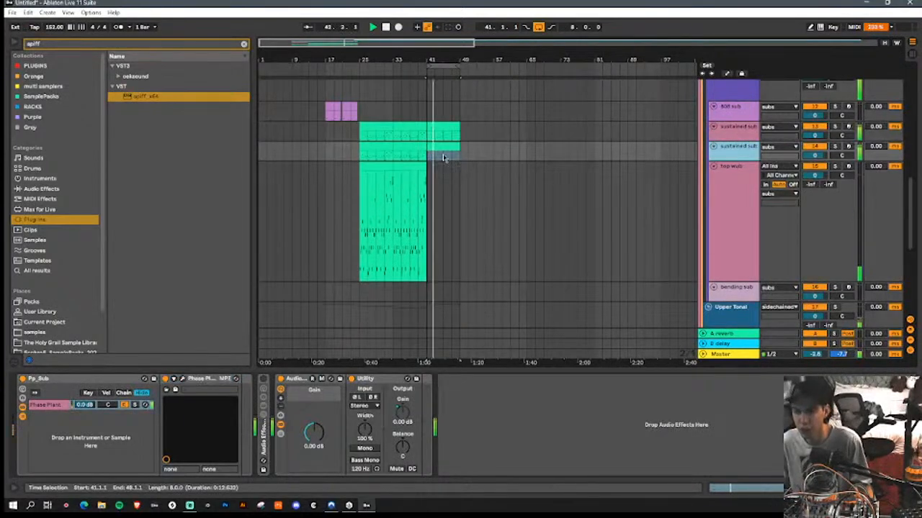
{"action": "key", "text": "Delete"}
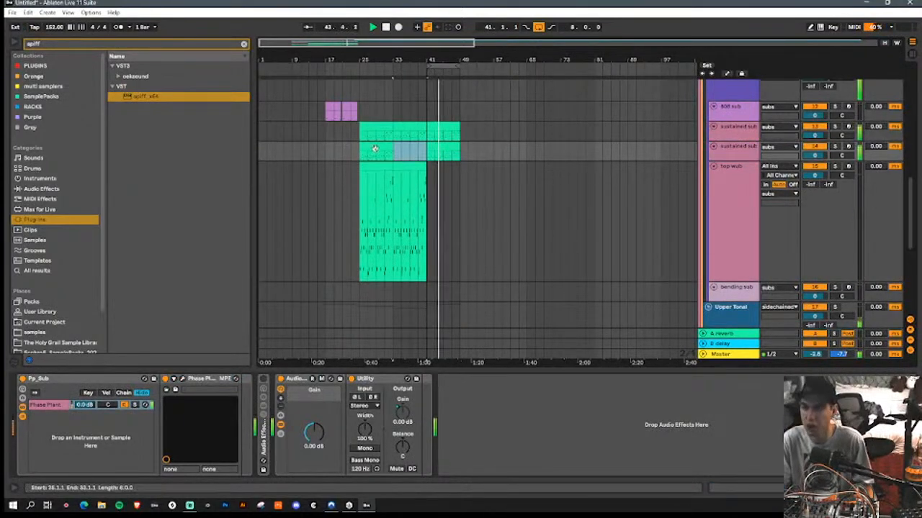
{"action": "left_click", "coordinate": [374, 146]}
{"action": "key", "text": "Delete"}
Step: Search the plug-ins for "pro q" and add FabFilter Pro-Q 3 to the duplicated sustained sub track
{"action": "left_click", "coordinate": [453, 147]}
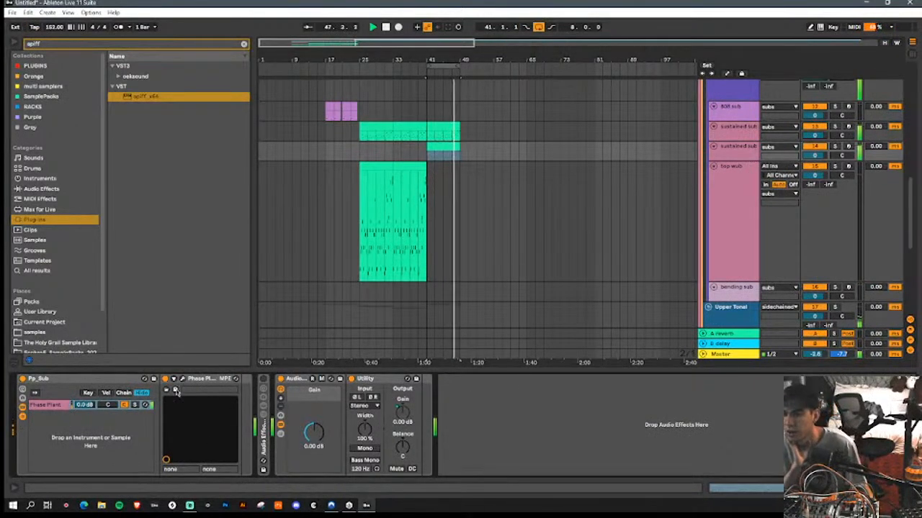
{"action": "left_click", "coordinate": [71, 48]}
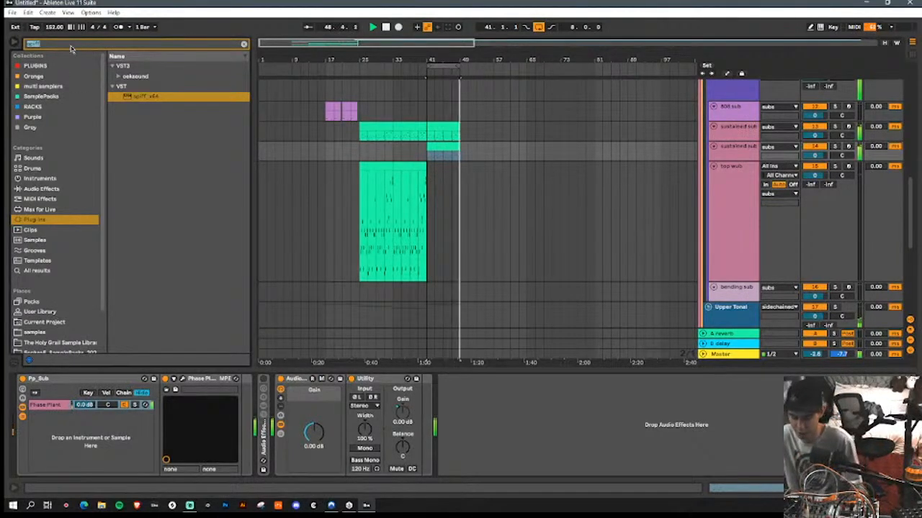
{"action": "type", "text": "pro q"}
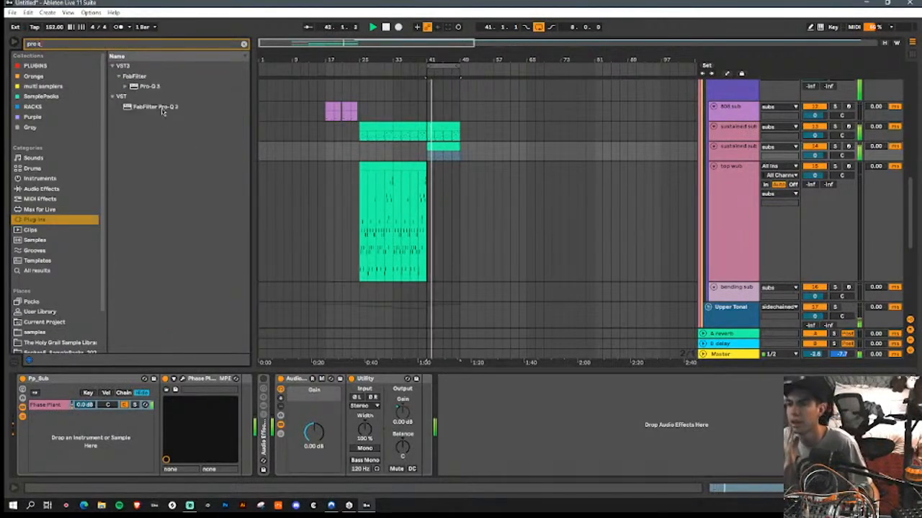
{"action": "left_click", "coordinate": [166, 108]}
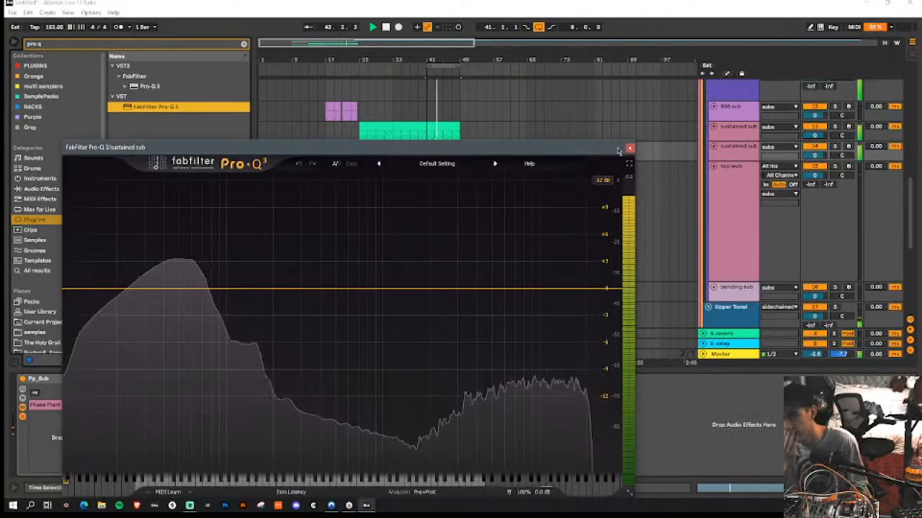
{"action": "left_click", "coordinate": [617, 150]}
Step: Shift the Instrument Rack clip's start to bar 49 and select the resampler clip
{"action": "scroll", "coordinate": [498, 184], "scroll_direction": "down", "scroll_amount": 5}
{"action": "scroll", "coordinate": [496, 194], "scroll_direction": "up", "scroll_amount": 8}
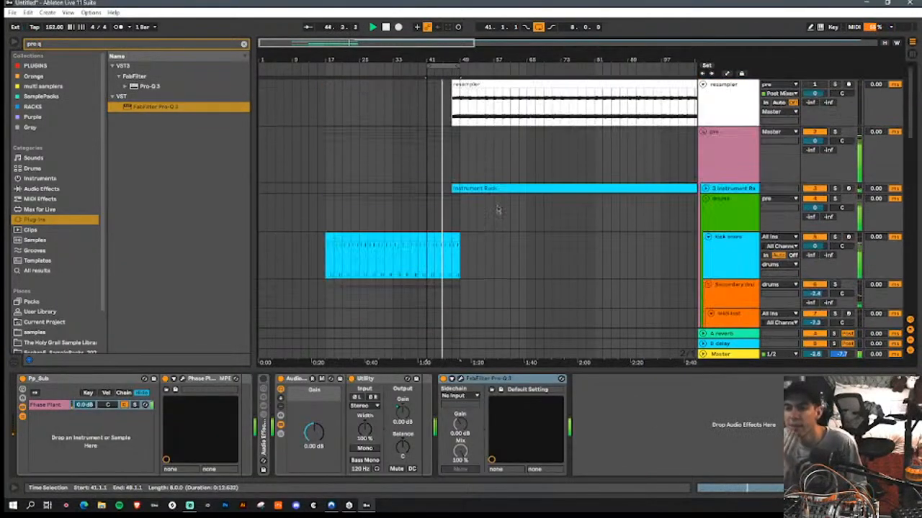
{"action": "left_click_drag", "start_coordinate": [454, 188], "coordinate": [464, 189]}
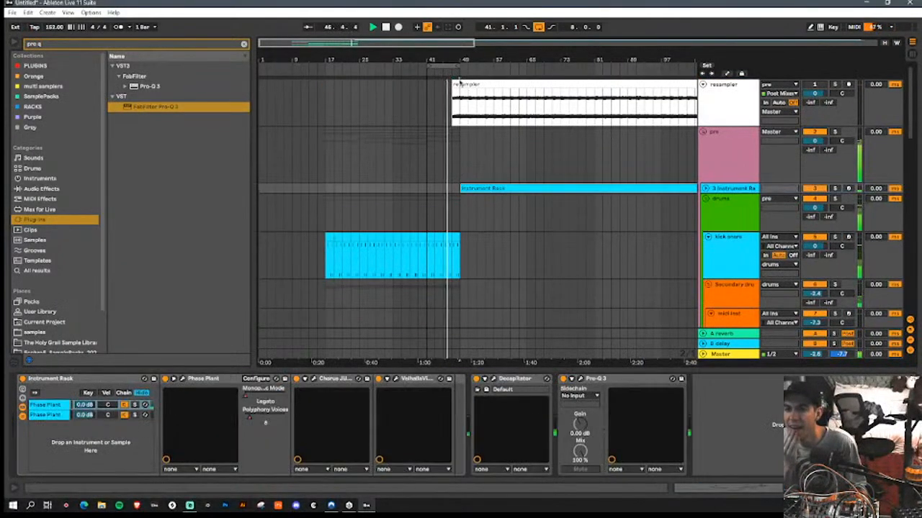
{"action": "left_click_drag", "start_coordinate": [455, 84], "coordinate": [455, 84]}
Step: Load the Dispersed Square wavetable from the Squares folder into Phase Plant on the duplicated sustained sub track
{"action": "scroll", "coordinate": [474, 148], "scroll_direction": "down", "scroll_amount": 10}
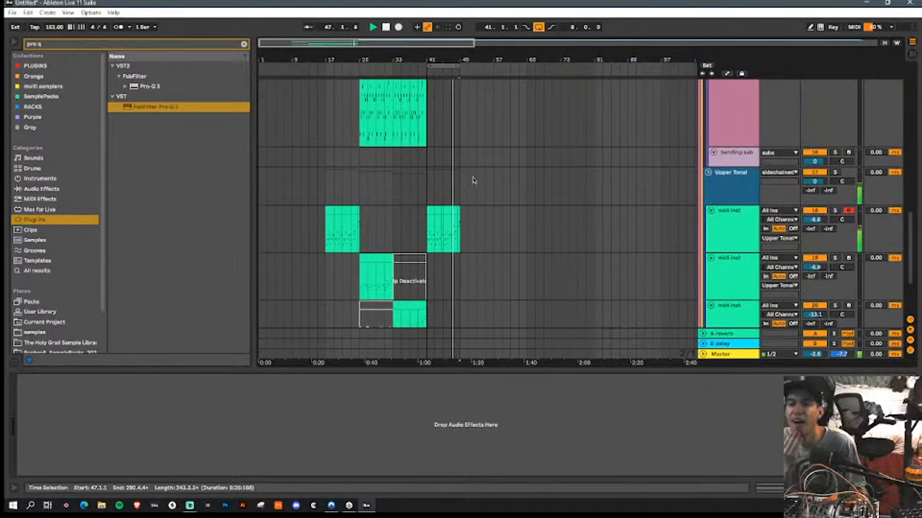
{"action": "scroll", "coordinate": [475, 187], "scroll_direction": "up", "scroll_amount": 2}
{"action": "scroll", "coordinate": [468, 201], "scroll_direction": "down", "scroll_amount": 3}
{"action": "scroll", "coordinate": [477, 213], "scroll_direction": "down", "scroll_amount": 1}
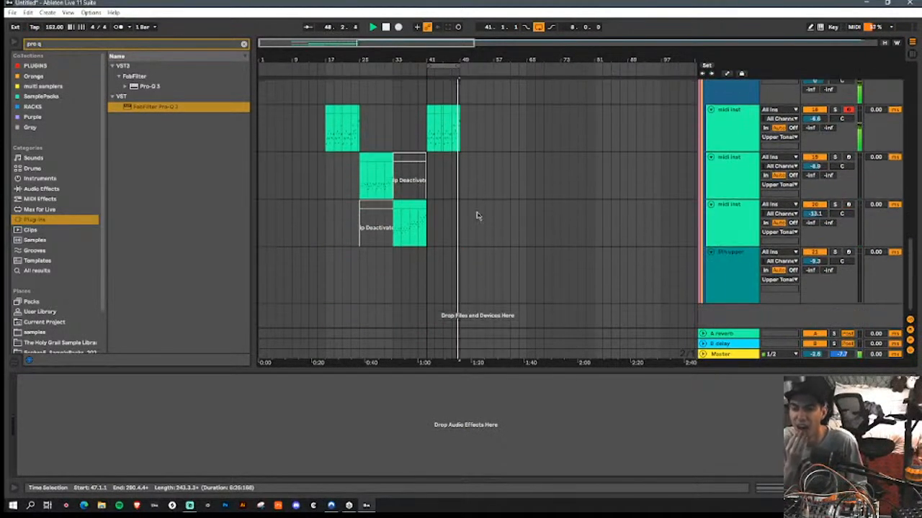
{"action": "scroll", "coordinate": [477, 213], "scroll_direction": "up", "scroll_amount": 10}
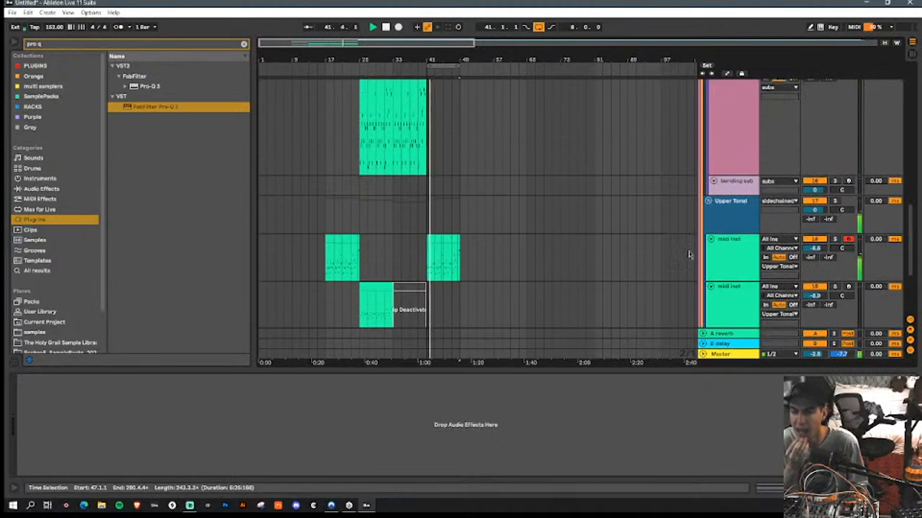
{"action": "left_click", "coordinate": [738, 174]}
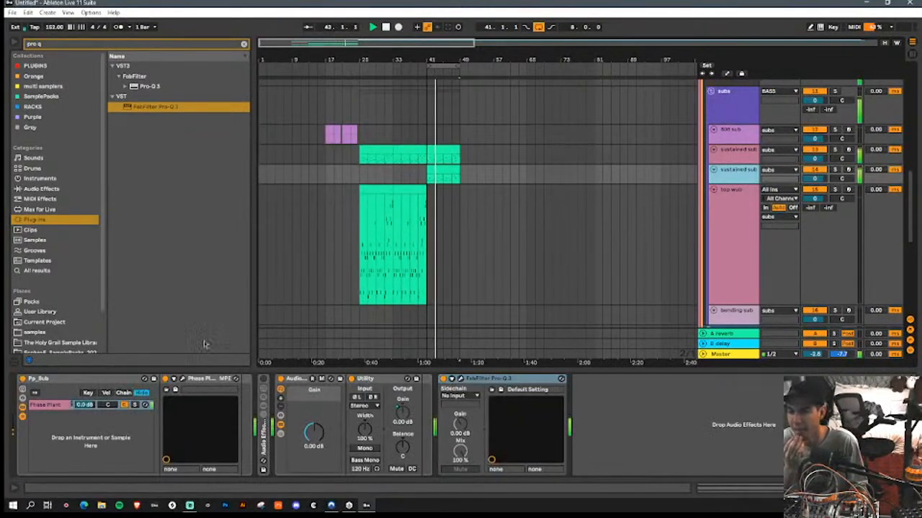
{"action": "left_click", "coordinate": [189, 383]}
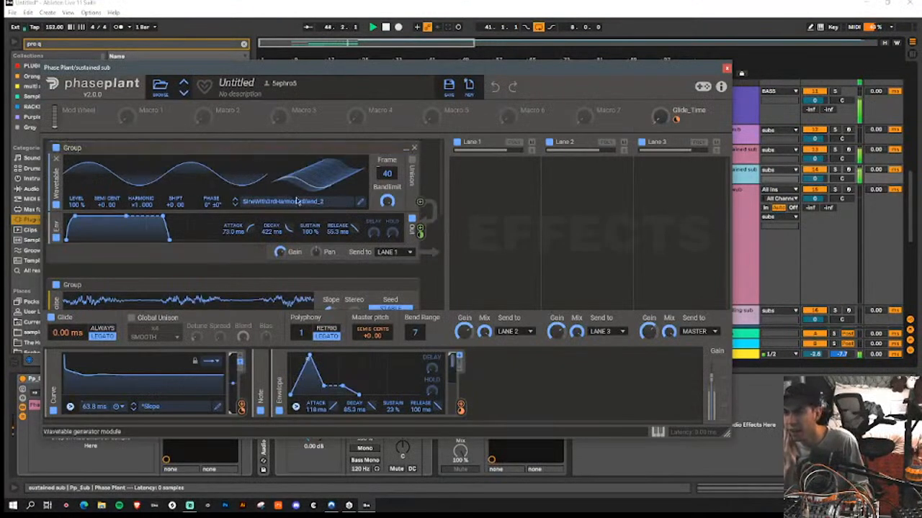
{"action": "left_click", "coordinate": [337, 202]}
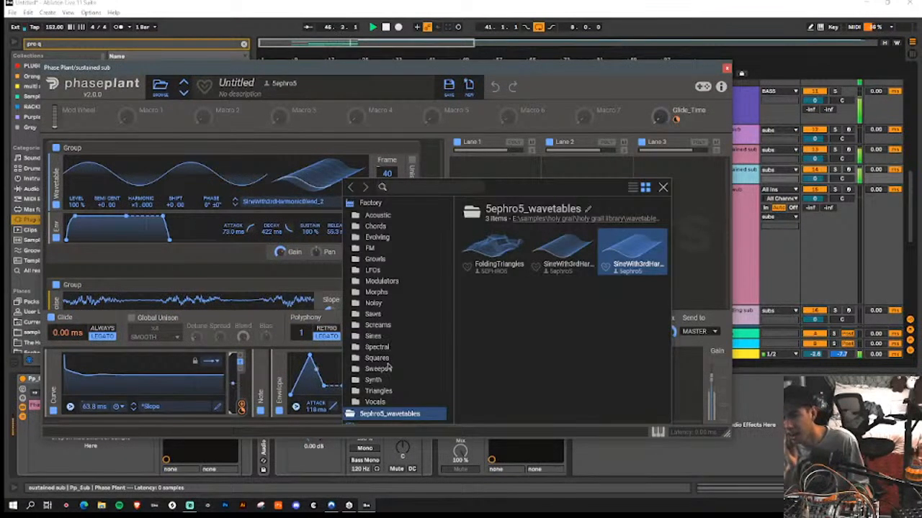
{"action": "left_click", "coordinate": [377, 358]}
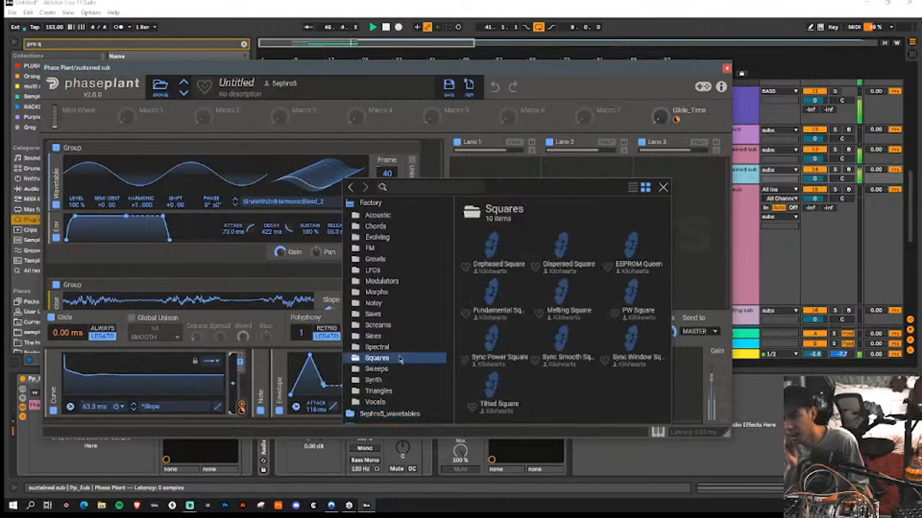
{"action": "left_click", "coordinate": [569, 248]}
{"action": "left_click", "coordinate": [569, 248]}
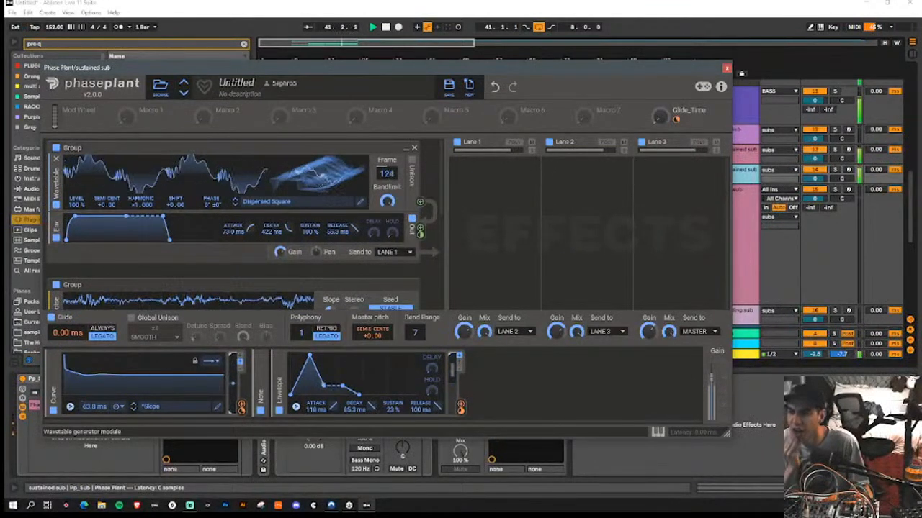
Step: Lower the Dispersed Square wavetable's frame position and modulate the frame with a new Random modulator, then close Phase Plant
{"action": "left_click_drag", "start_coordinate": [329, 171], "coordinate": [329, 277]}
{"action": "left_click", "coordinate": [497, 414]}
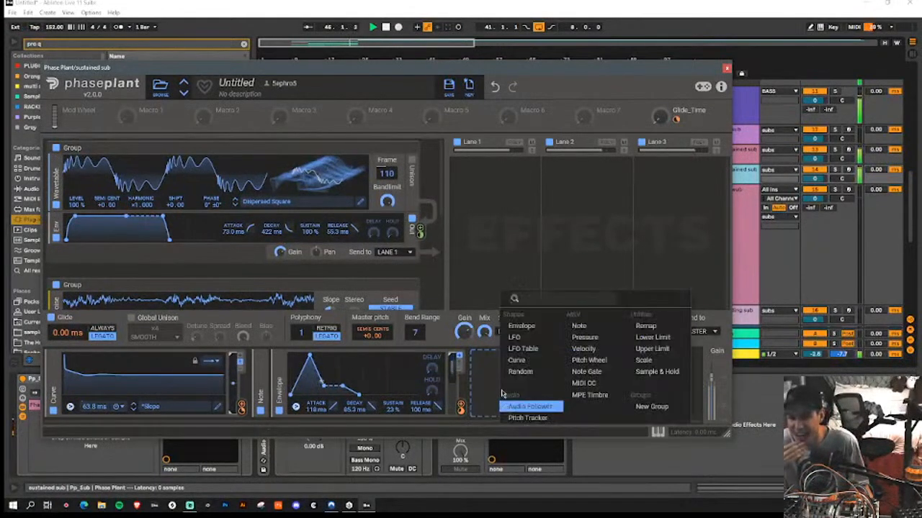
{"action": "left_click", "coordinate": [529, 373]}
{"action": "left_click_drag", "start_coordinate": [646, 411], "coordinate": [392, 159]}
{"action": "left_click", "coordinate": [319, 180]}
{"action": "left_click_drag", "start_coordinate": [319, 180], "coordinate": [319, 187]}
{"action": "left_click", "coordinate": [726, 70]}
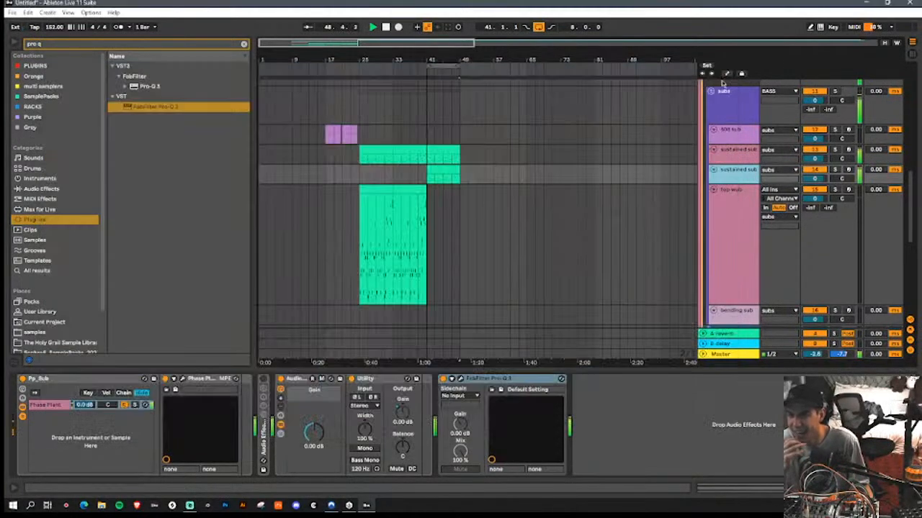
Step: Lengthen all the notes in the duplicated sustained sub clip at bar 41 and lower that track's volume to -15.1 dB
{"action": "left_click", "coordinate": [443, 170]}
{"action": "left_click", "coordinate": [399, 373]}
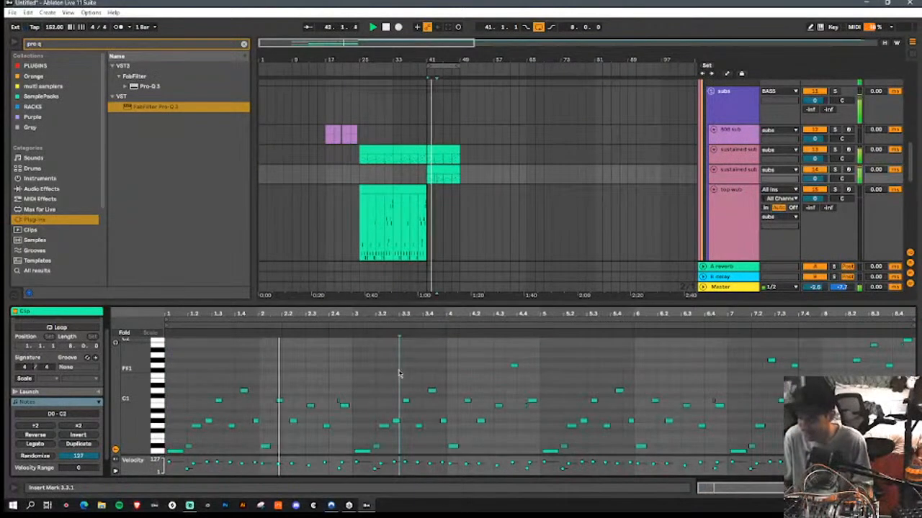
{"action": "key", "text": "ctrl+a"}
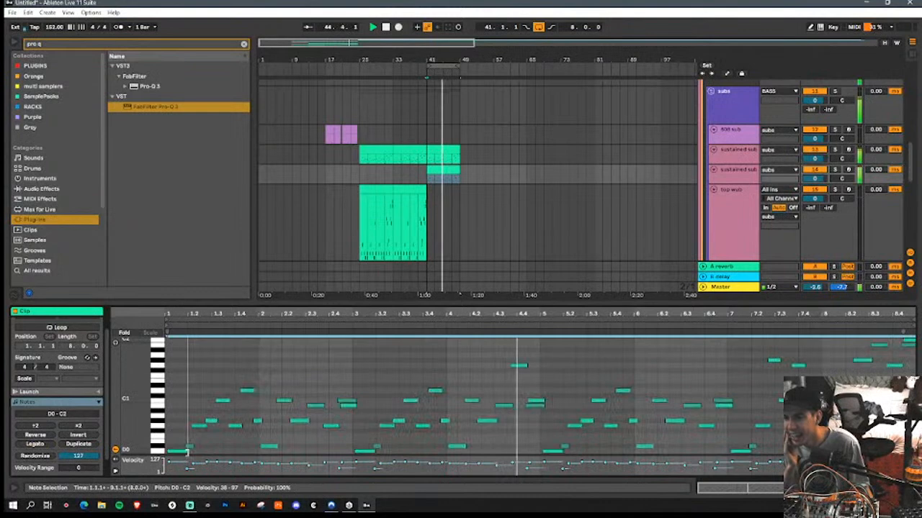
{"action": "left_click_drag", "start_coordinate": [187, 453], "coordinate": [186, 452]}
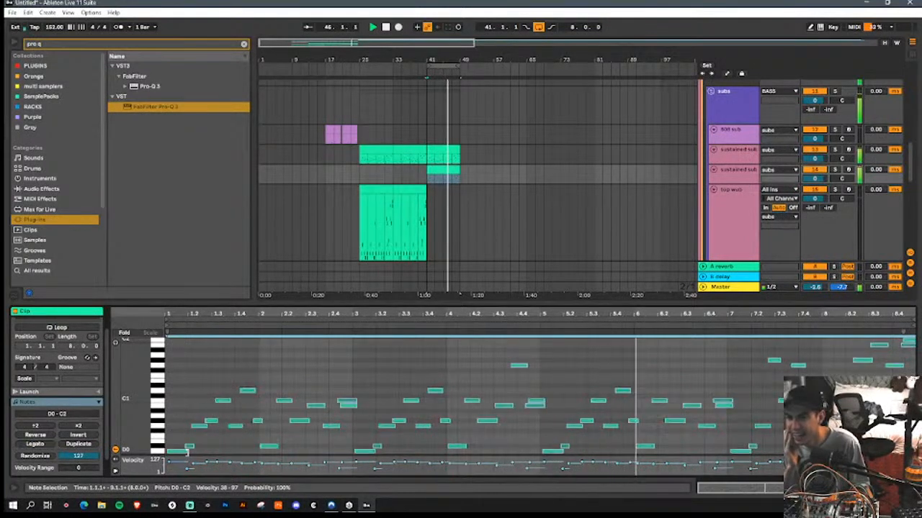
{"action": "left_click_drag", "start_coordinate": [816, 175], "coordinate": [816, 183]}
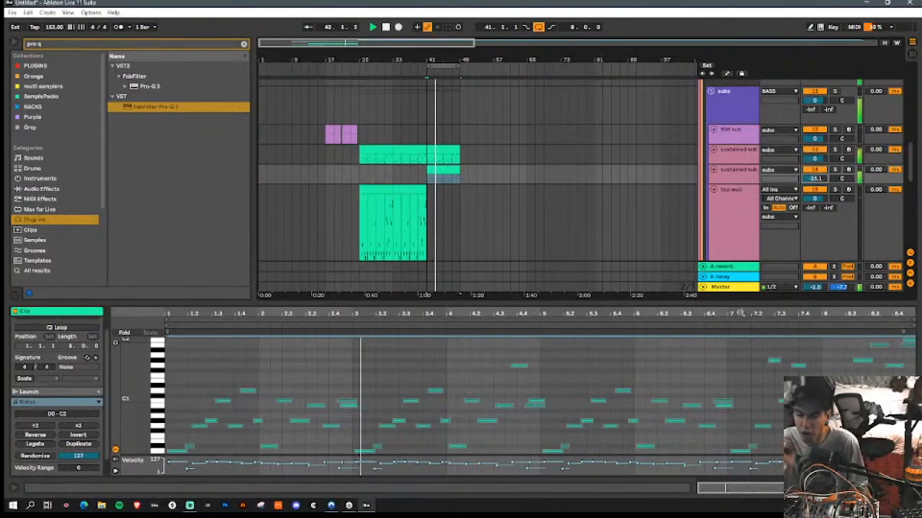
Step: Duplicate the sustained sub and midi inst clips from bars 41 to 49 into the following eight bars
{"action": "key", "text": "ctrl+alt+l"}
{"action": "scroll", "coordinate": [449, 257], "scroll_direction": "down", "scroll_amount": 3}
{"action": "scroll", "coordinate": [675, 226], "scroll_direction": "up", "scroll_amount": 2}
{"action": "scroll", "coordinate": [674, 226], "scroll_direction": "up", "scroll_amount": 2}
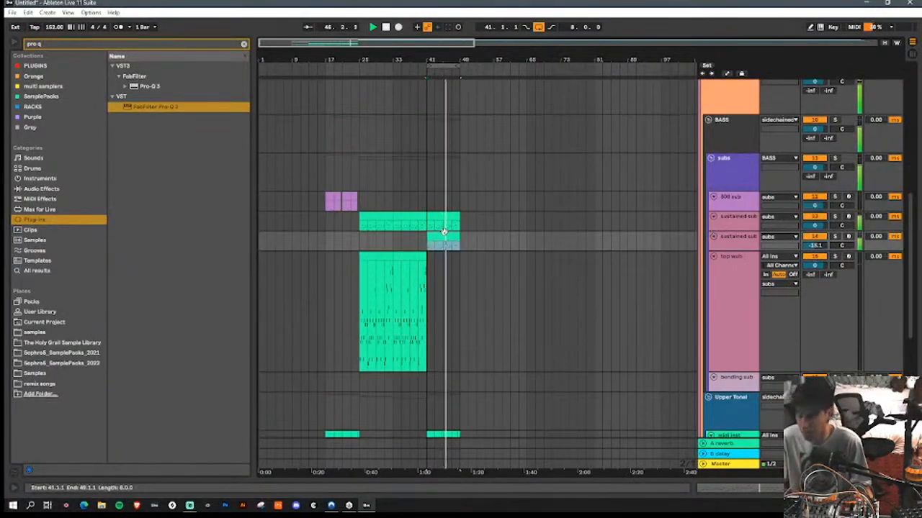
{"action": "key", "text": "ctrl+d"}
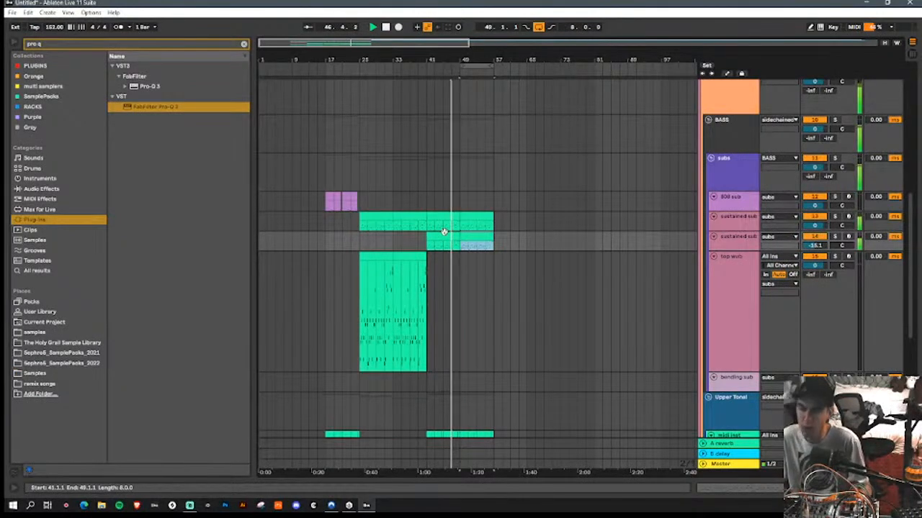
Step: Delete the copied clip on the uppermost midi inst track from bar 49 onward
{"action": "scroll", "coordinate": [444, 231], "scroll_direction": "down", "scroll_amount": 4}
{"action": "left_click_drag", "start_coordinate": [459, 239], "coordinate": [511, 237]}
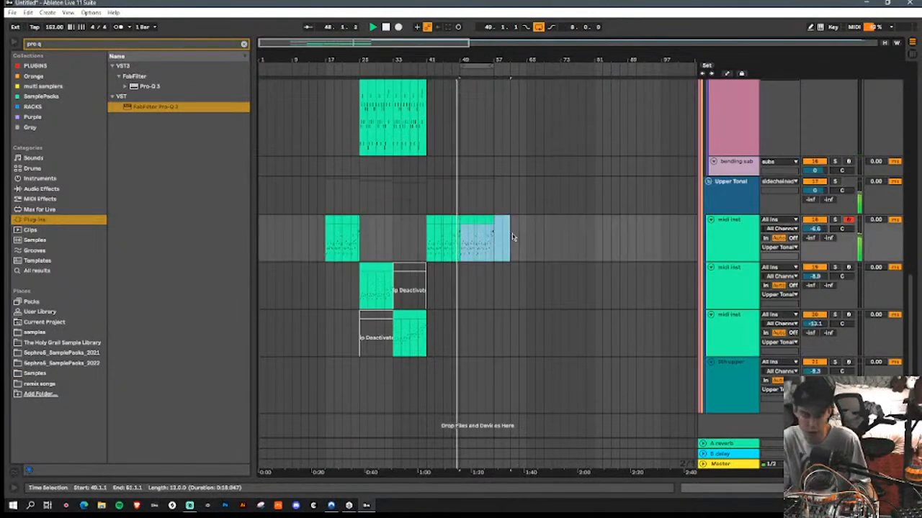
{"action": "scroll", "coordinate": [511, 241], "scroll_direction": "up", "scroll_amount": 5}
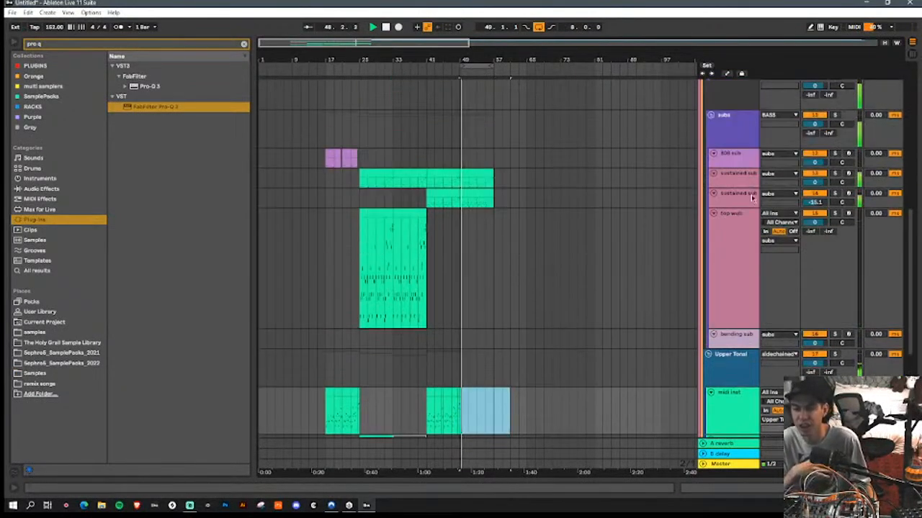
Step: Search the plug-ins for "volc" and add FabFilter Volcano 3 after Pro-Q 3 on the duplicated sustained sub track
{"action": "double_click", "coordinate": [752, 196]}
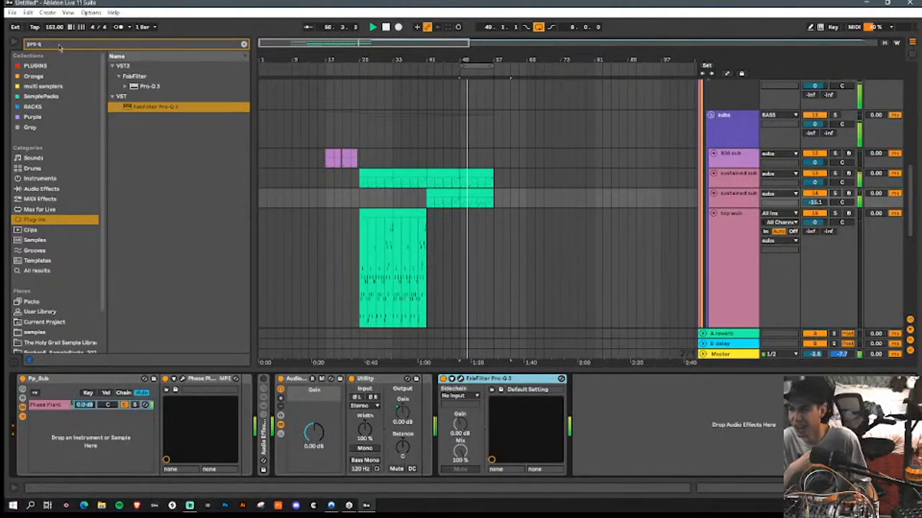
{"action": "left_click", "coordinate": [60, 46]}
{"action": "type", "text": "volc"}
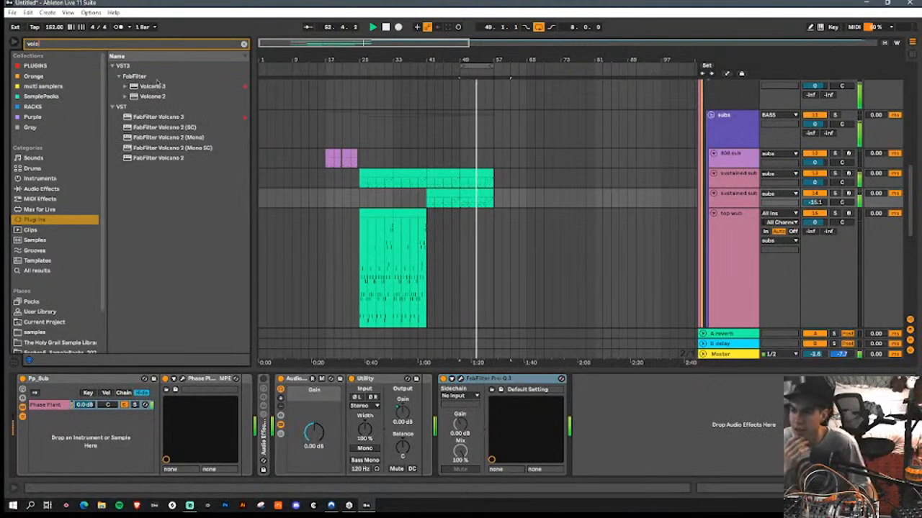
{"action": "left_click", "coordinate": [157, 86]}
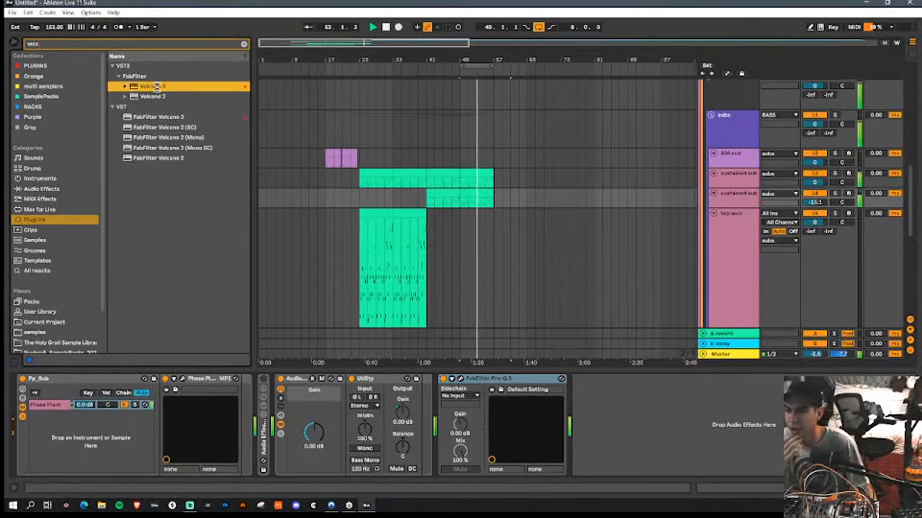
{"action": "left_click_drag", "start_coordinate": [571, 375], "coordinate": [678, 425]}
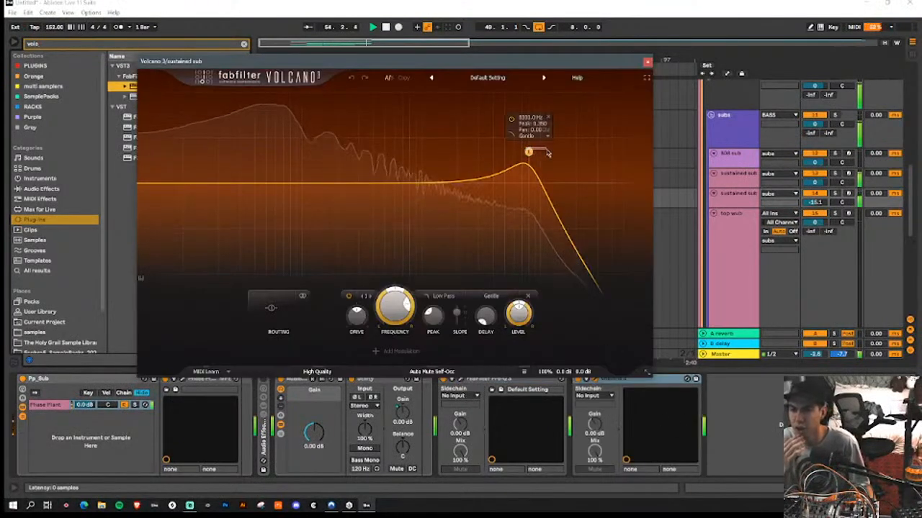
Step: Set Volcano's low-pass filter to Classic with its cutoff at about 26310 Hz and its peak at about 0.73, then close the plug-in window
{"action": "left_click_drag", "start_coordinate": [530, 153], "coordinate": [583, 125]}
{"action": "left_click", "coordinate": [491, 296]}
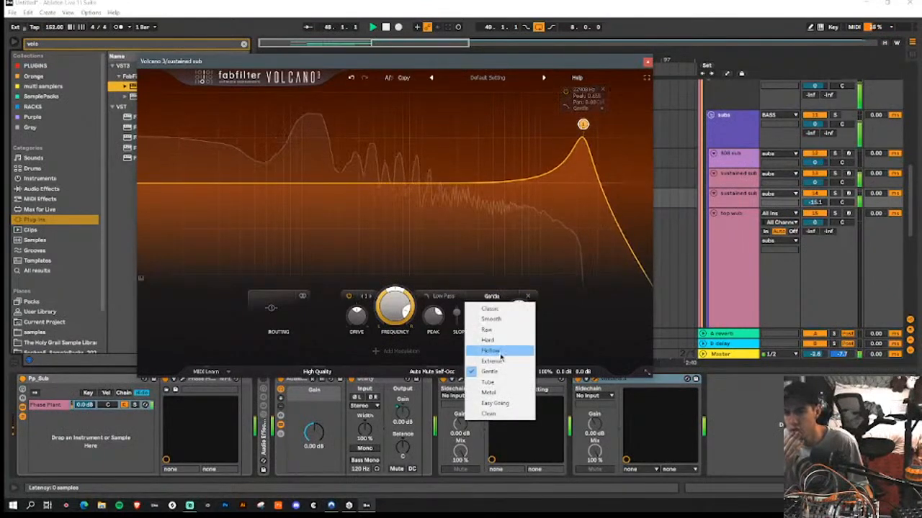
{"action": "left_click", "coordinate": [495, 309]}
{"action": "scroll", "coordinate": [586, 130], "scroll_direction": "down", "scroll_amount": 1}
{"action": "scroll", "coordinate": [580, 185], "scroll_direction": "up", "scroll_amount": 1}
{"action": "scroll", "coordinate": [584, 128], "scroll_direction": "up", "scroll_amount": 1}
{"action": "scroll", "coordinate": [586, 130], "scroll_direction": "down", "scroll_amount": 1}
{"action": "left_click_drag", "start_coordinate": [585, 128], "coordinate": [592, 120]}
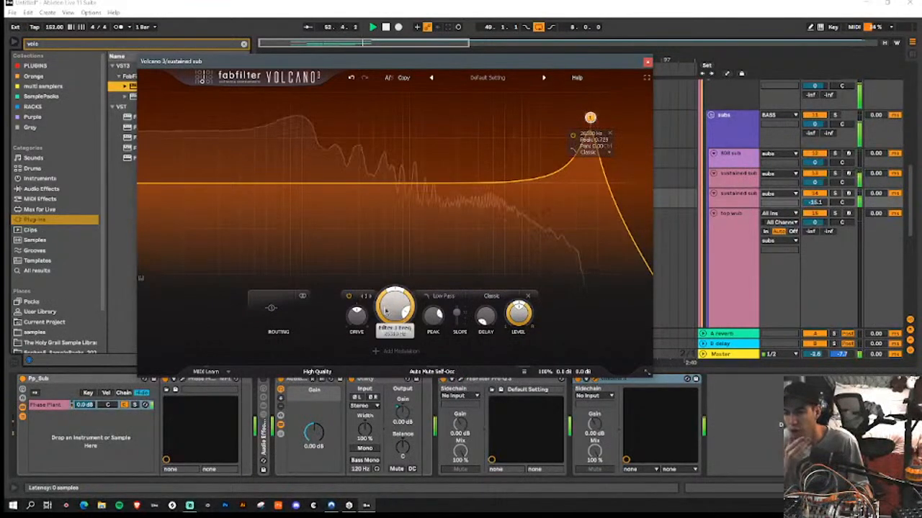
{"action": "left_click", "coordinate": [647, 61]}
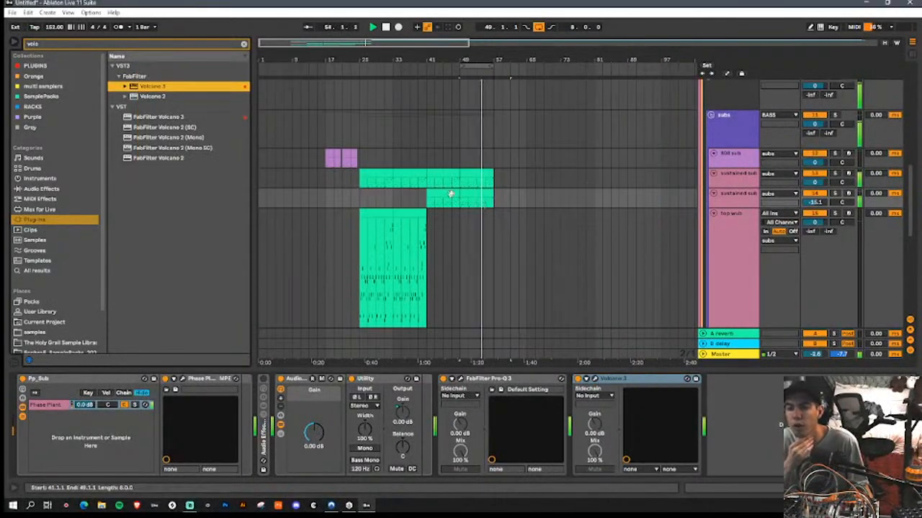
Step: Automate Volcano's Filter 1 Freq to ramp up across bars 41 to 49, and extend the loop to 16 bars starting at bar 41
{"action": "key", "text": "a"}
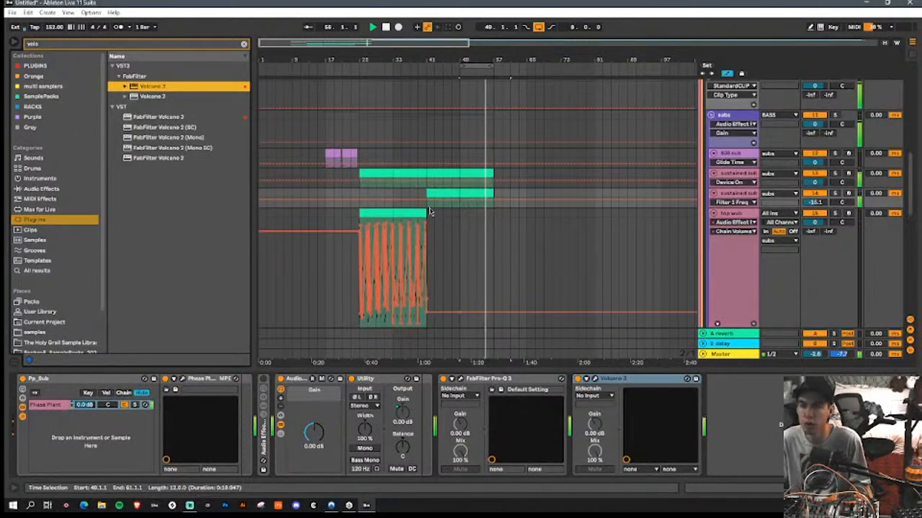
{"action": "left_click", "coordinate": [467, 207]}
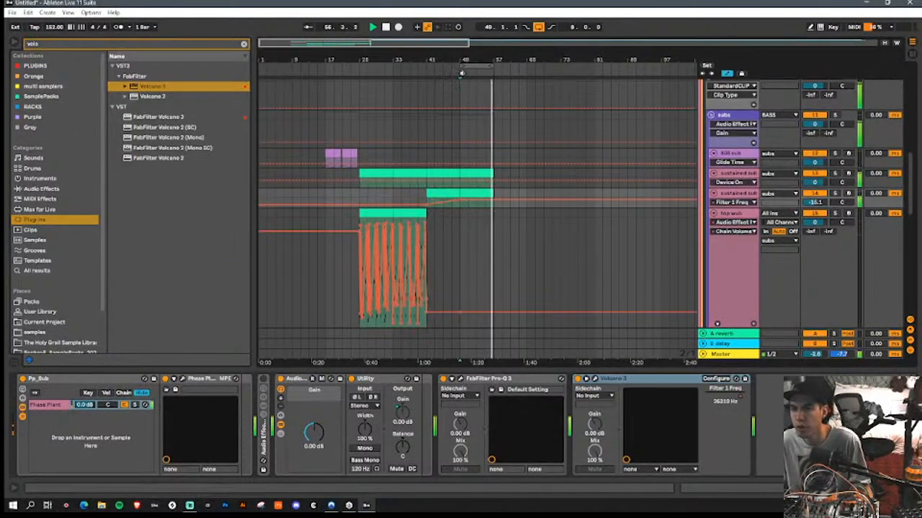
{"action": "left_click_drag", "start_coordinate": [463, 63], "coordinate": [427, 65]}
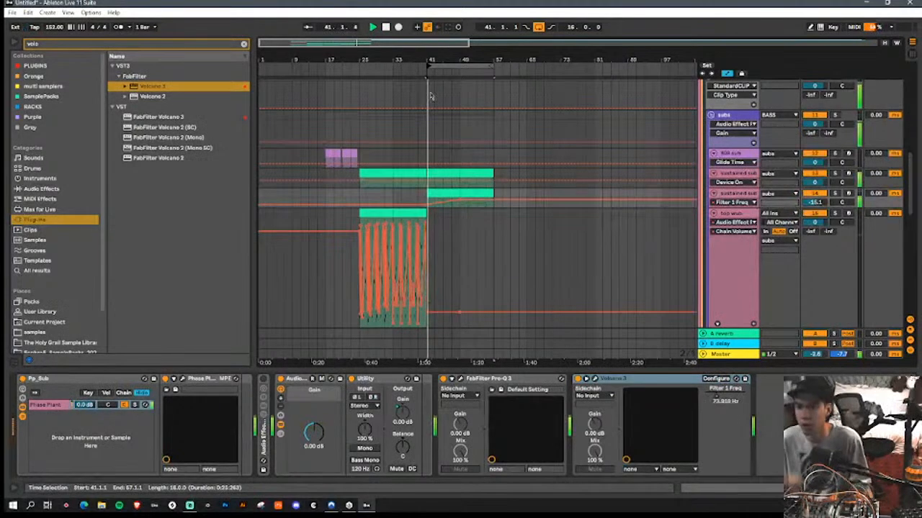
Step: Shape the duplicated sustained sub in Pro-Q 3 with a low cut, a boost of about 2.4 dB near 334 Hz and a slight dip above it
{"action": "left_click", "coordinate": [461, 378]}
{"action": "left_click_drag", "start_coordinate": [69, 258], "coordinate": [255, 309]}
{"action": "scroll", "coordinate": [256, 259], "scroll_direction": "up", "scroll_amount": 3}
{"action": "scroll", "coordinate": [255, 310], "scroll_direction": "up", "scroll_amount": 1}
{"action": "left_click_drag", "start_coordinate": [381, 291], "coordinate": [311, 286]}
{"action": "left_click_drag", "start_coordinate": [381, 309], "coordinate": [387, 295]}
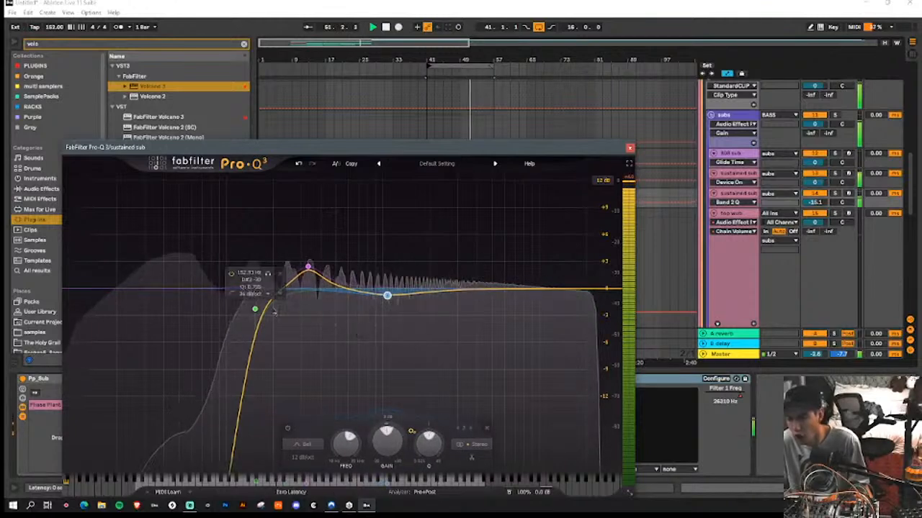
{"action": "left_click", "coordinate": [630, 149]}
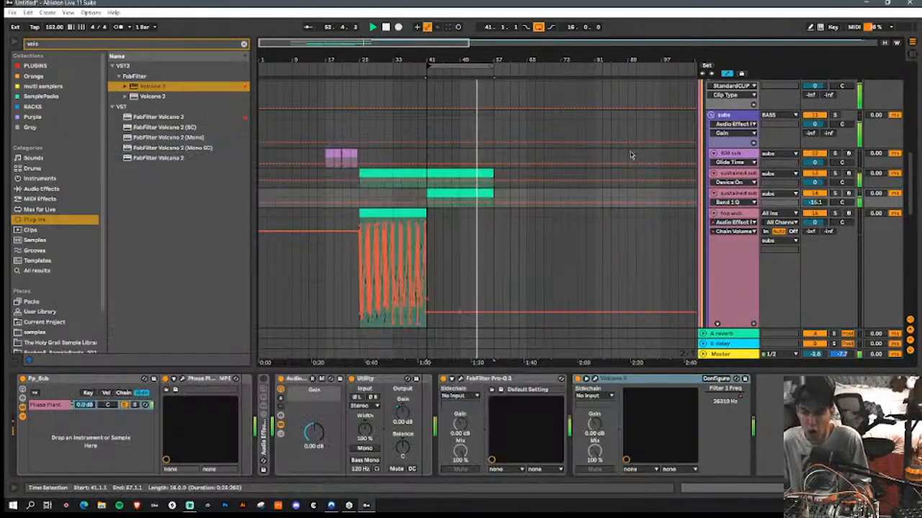
Step: Add a second bell filter at about 2 kHz in Volcano 3 and modulate its frequency with a new XLFO
{"action": "left_click", "coordinate": [594, 380]}
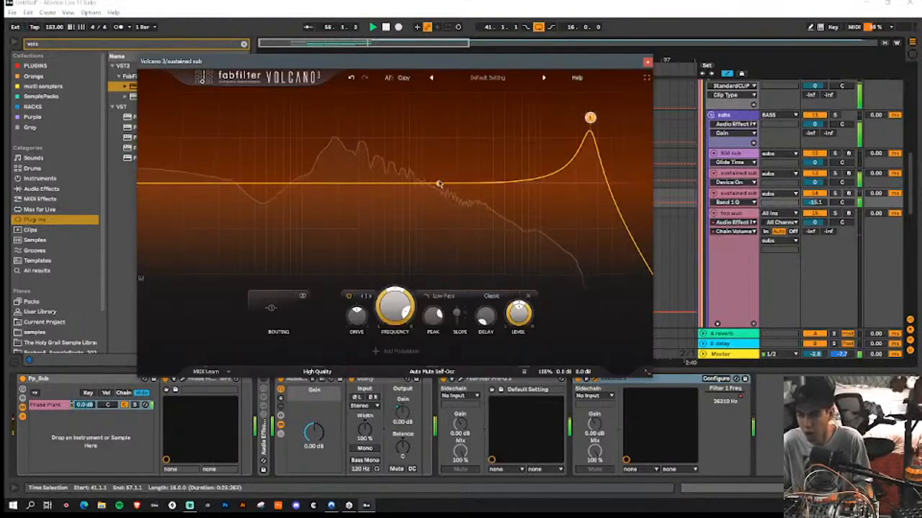
{"action": "left_click", "coordinate": [389, 350]}
{"action": "left_click", "coordinate": [377, 361]}
{"action": "left_click_drag", "start_coordinate": [374, 293], "coordinate": [403, 252]}
Step: Add a second XLFO and a third bell filter at about 606 Hz in Volcano 3, and modulate that filter's frequency with XLFO 2
{"action": "left_click", "coordinate": [413, 324]}
{"action": "left_click", "coordinate": [439, 347]}
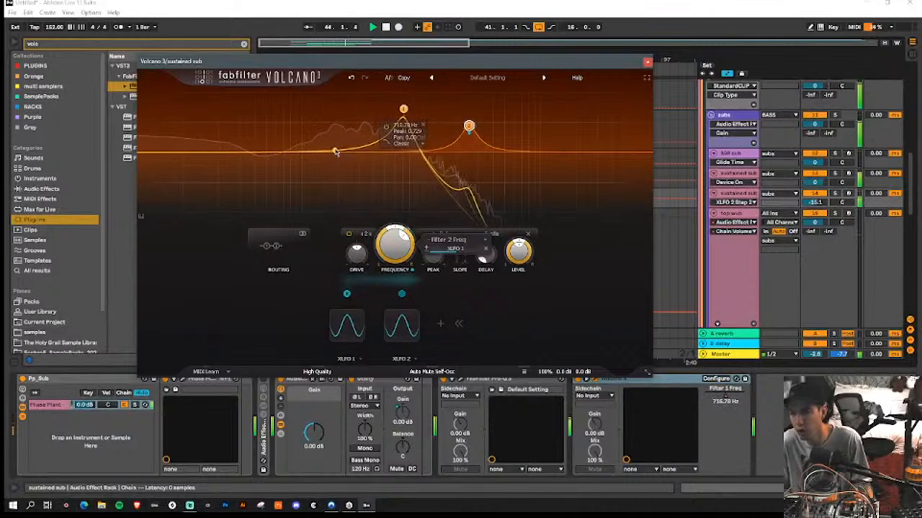
{"action": "left_click_drag", "start_coordinate": [337, 152], "coordinate": [339, 134]}
{"action": "left_click_drag", "start_coordinate": [402, 295], "coordinate": [403, 248]}
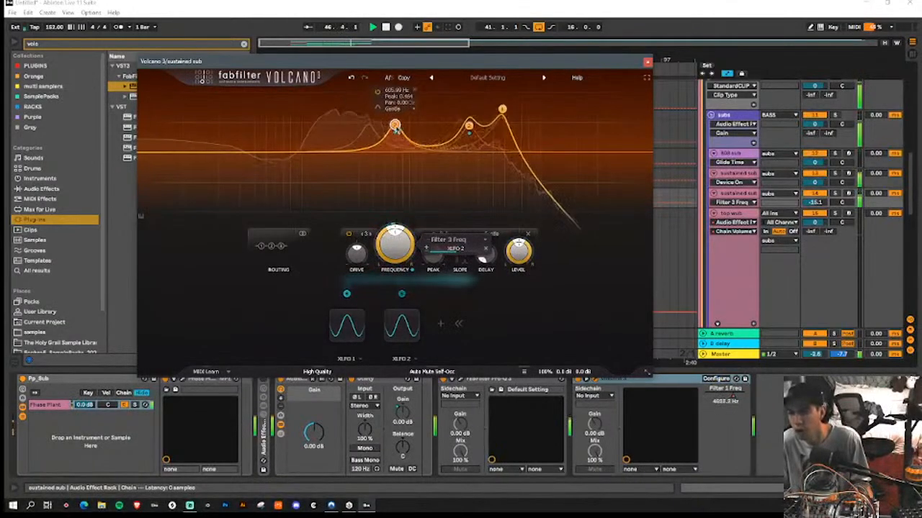